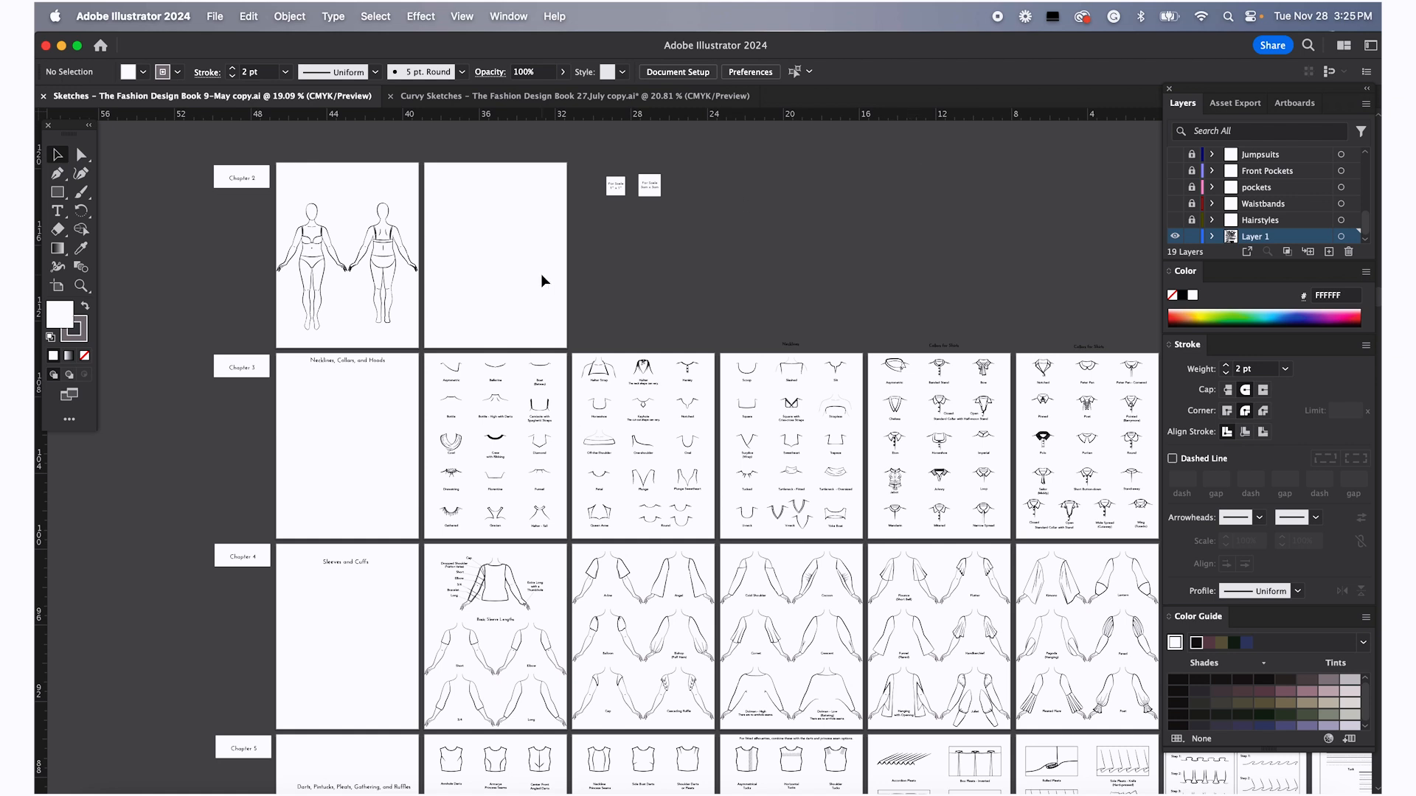
Switch to the Curvy Sketches document and scroll around its artboards
left_click(559, 104)
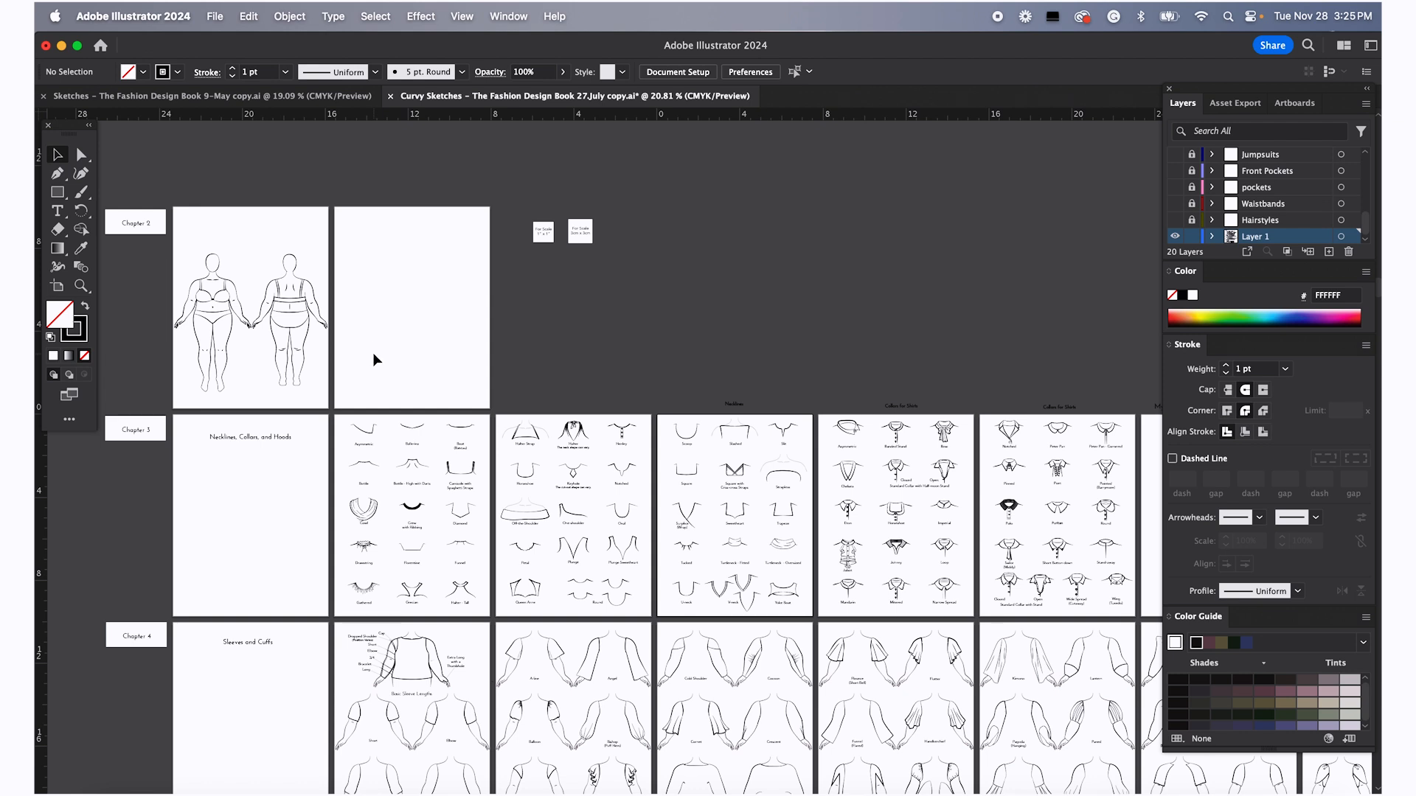
scroll(373, 351, "down", 3)
scroll(373, 351, "left", 2)
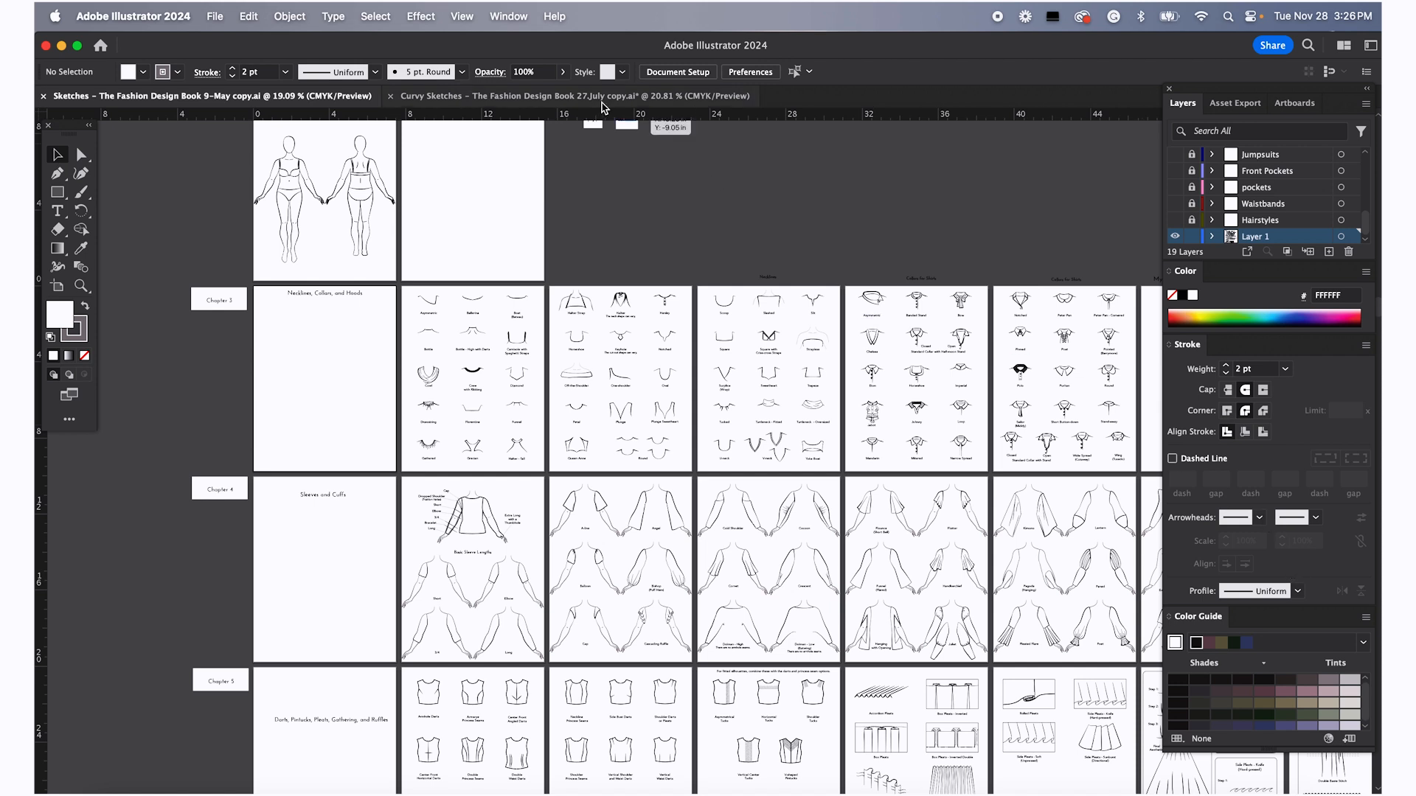
Switch the workspace to Essentials
left_click(503, 18)
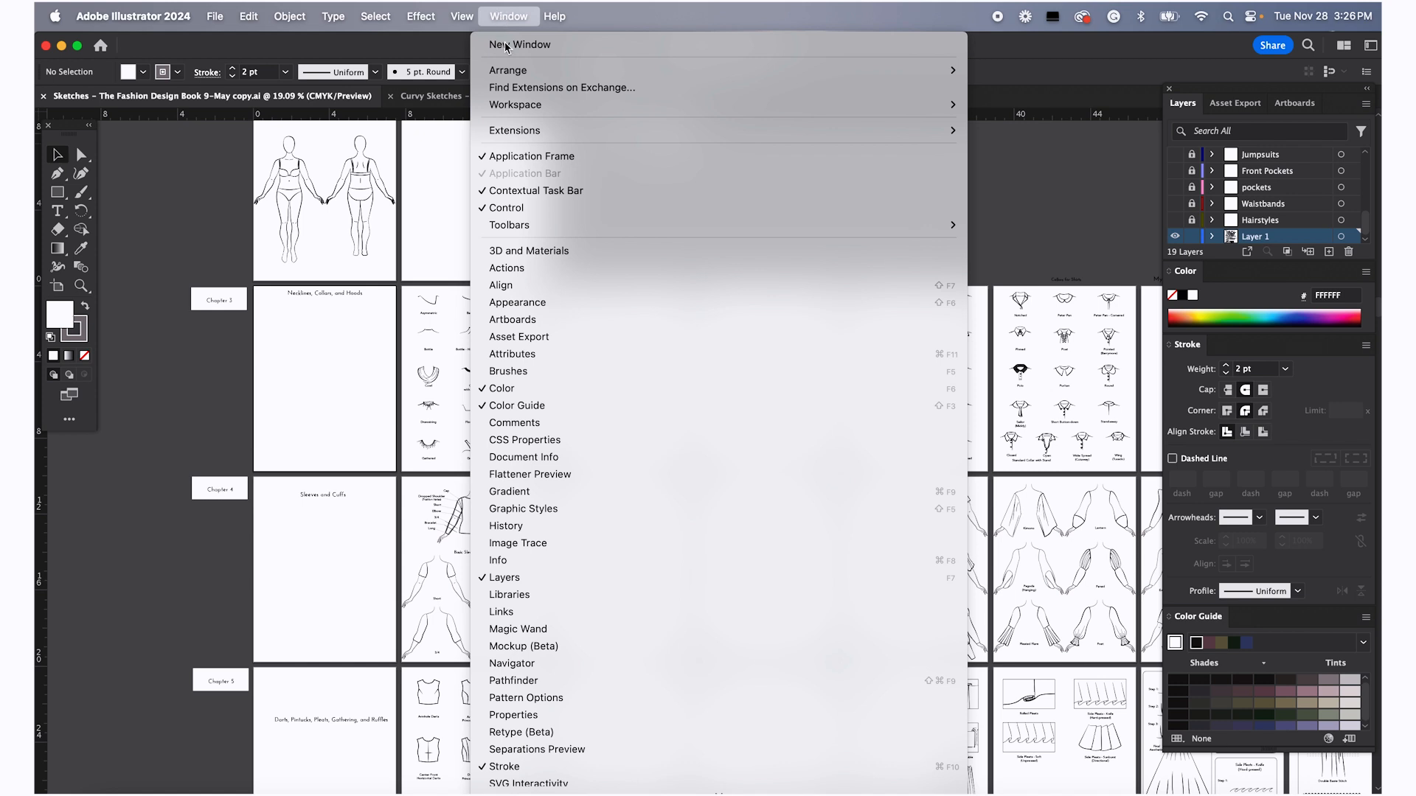
mouse_move(518, 111)
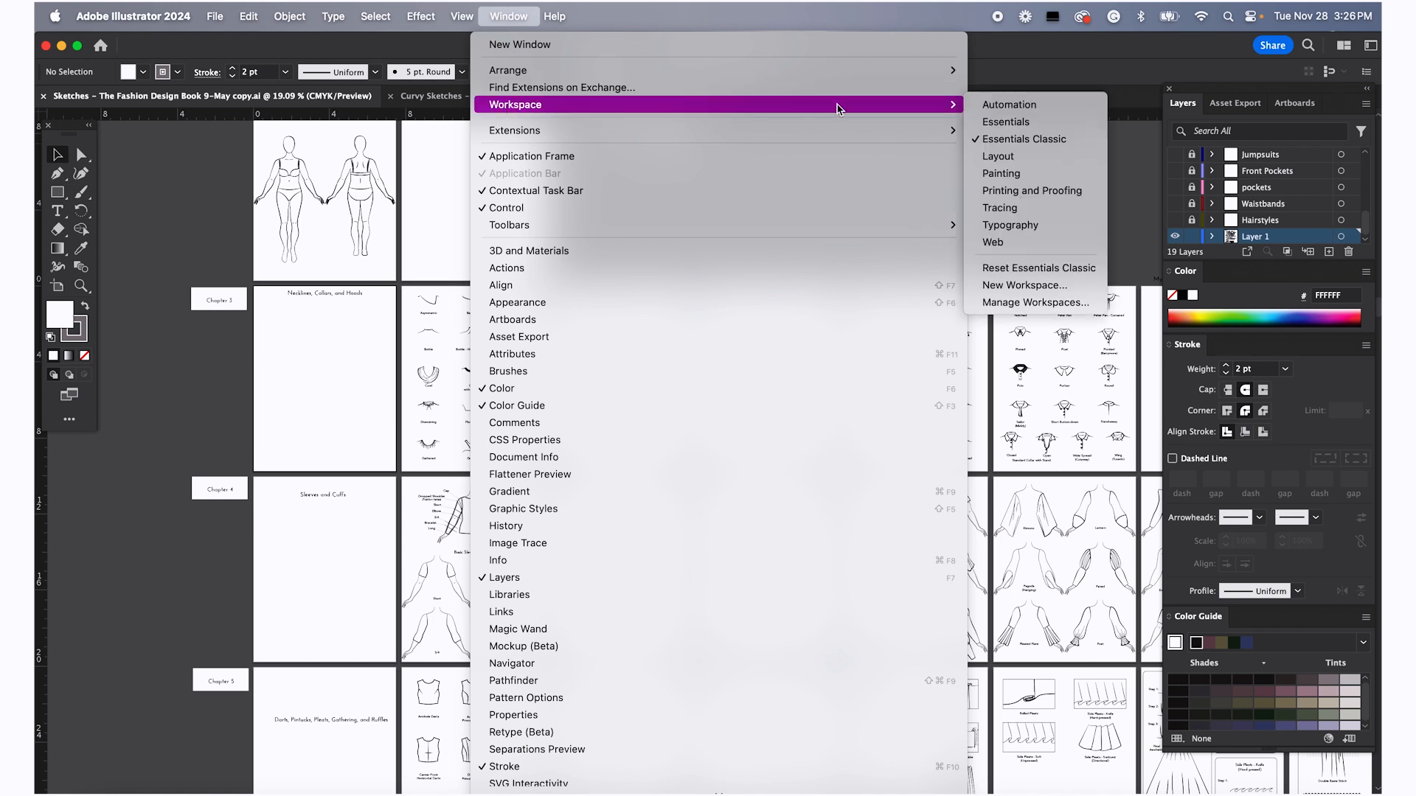
left_click(1002, 122)
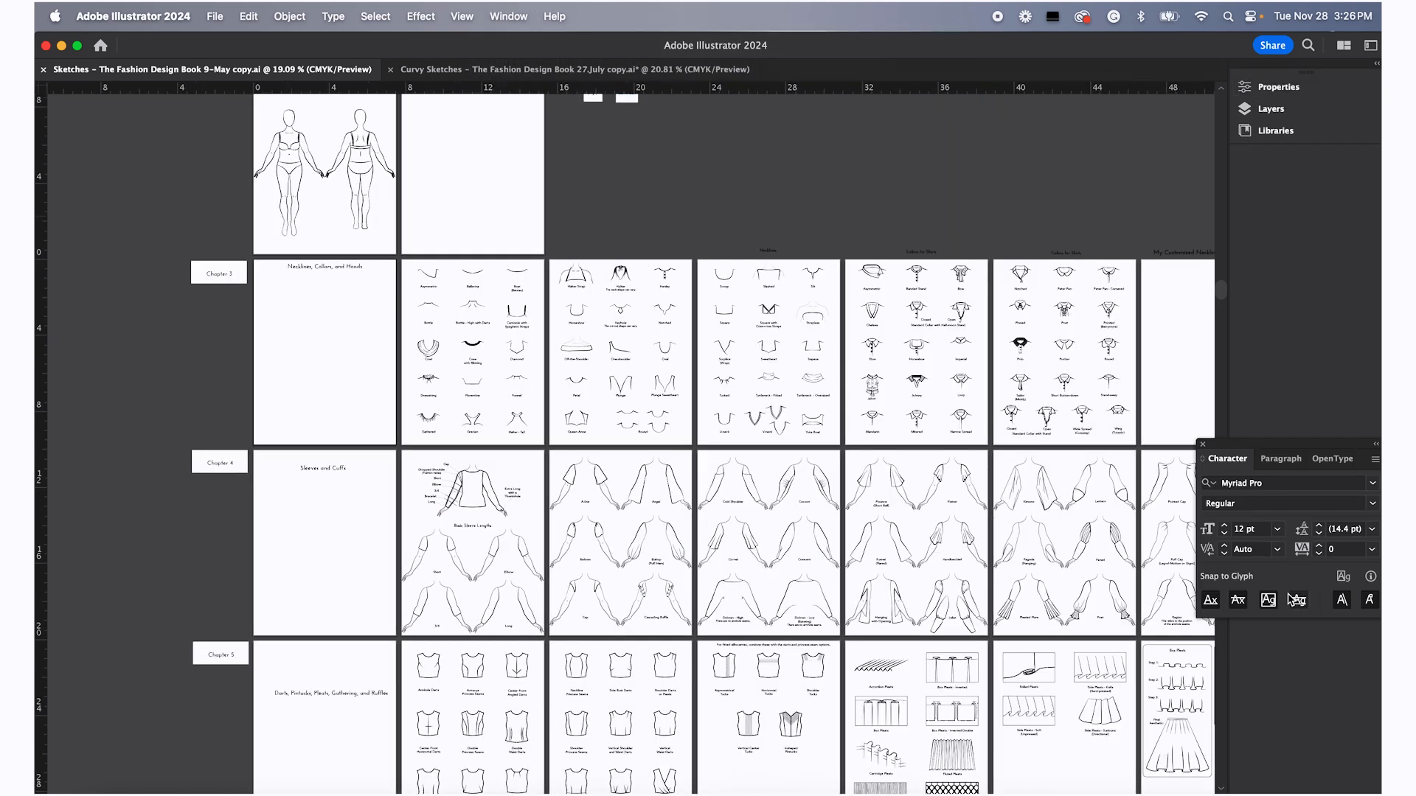
Switch the workspace back to Essentials Classic
left_click(509, 16)
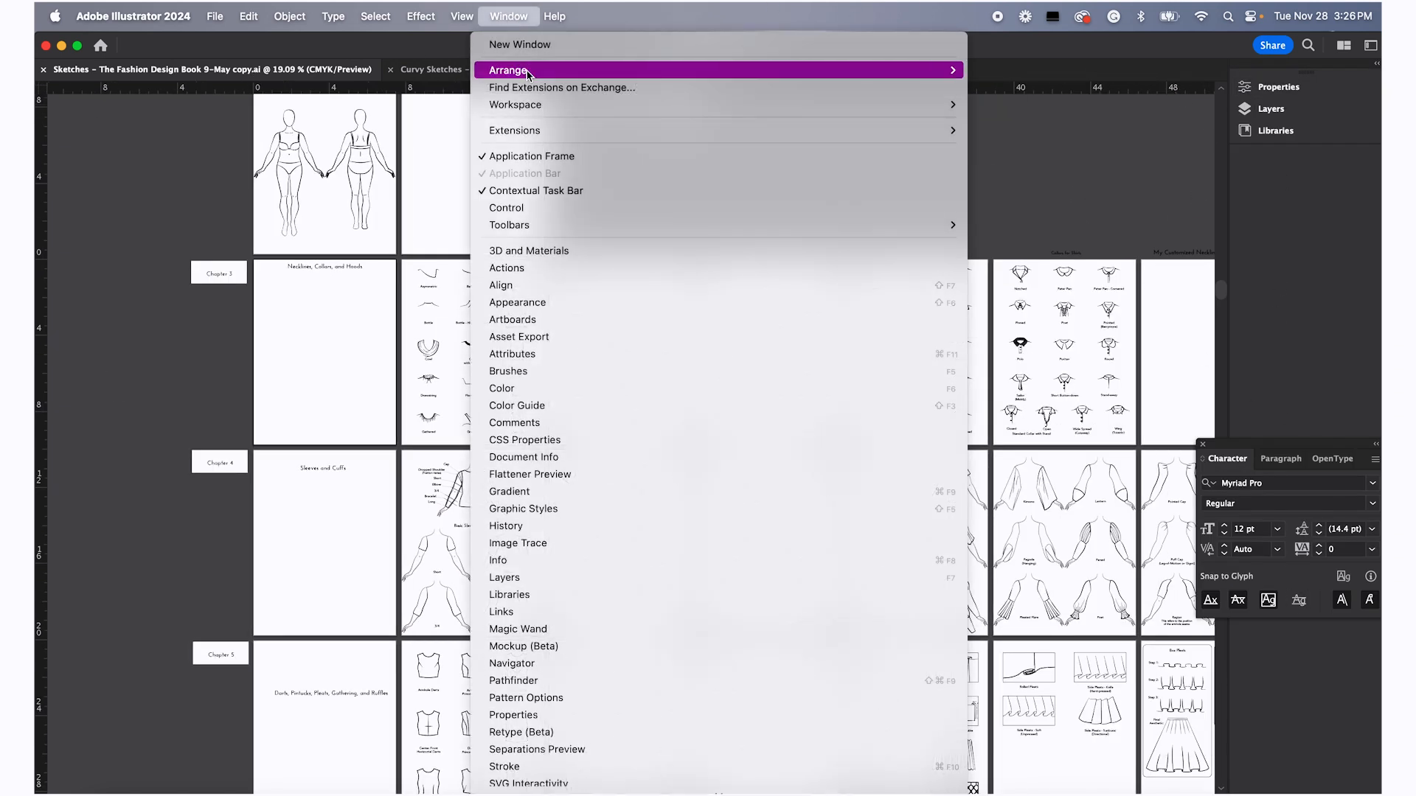
mouse_move(885, 105)
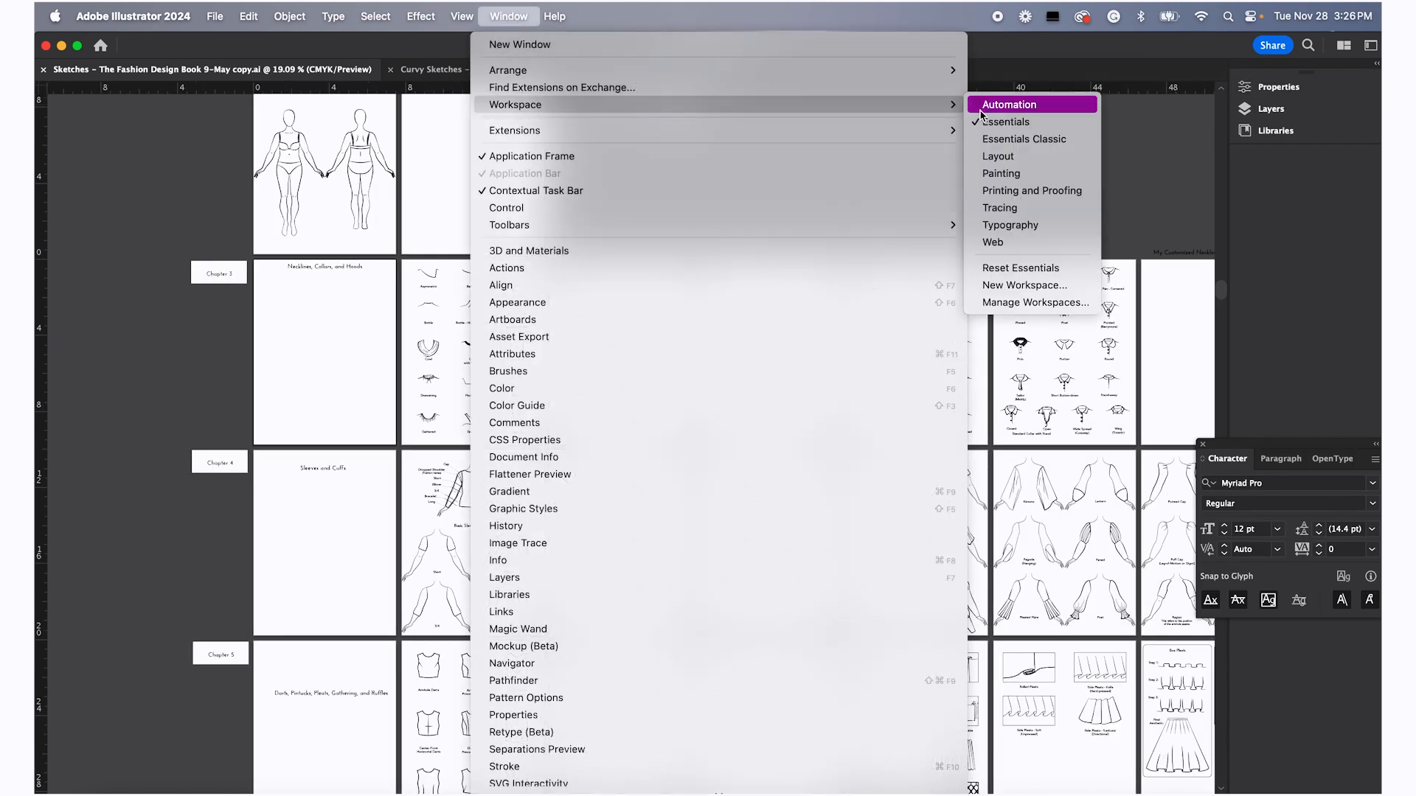
left_click(1001, 141)
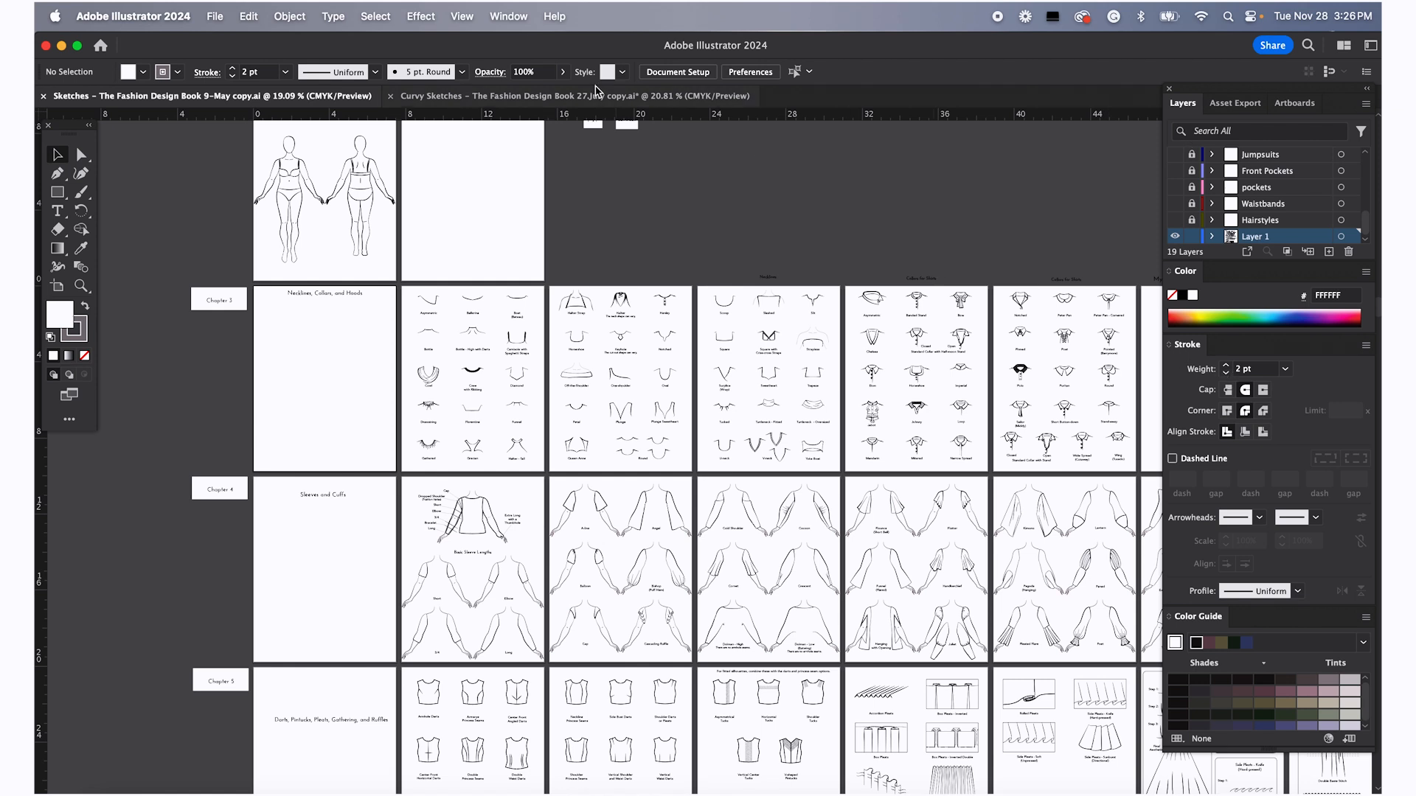
left_click(505, 17)
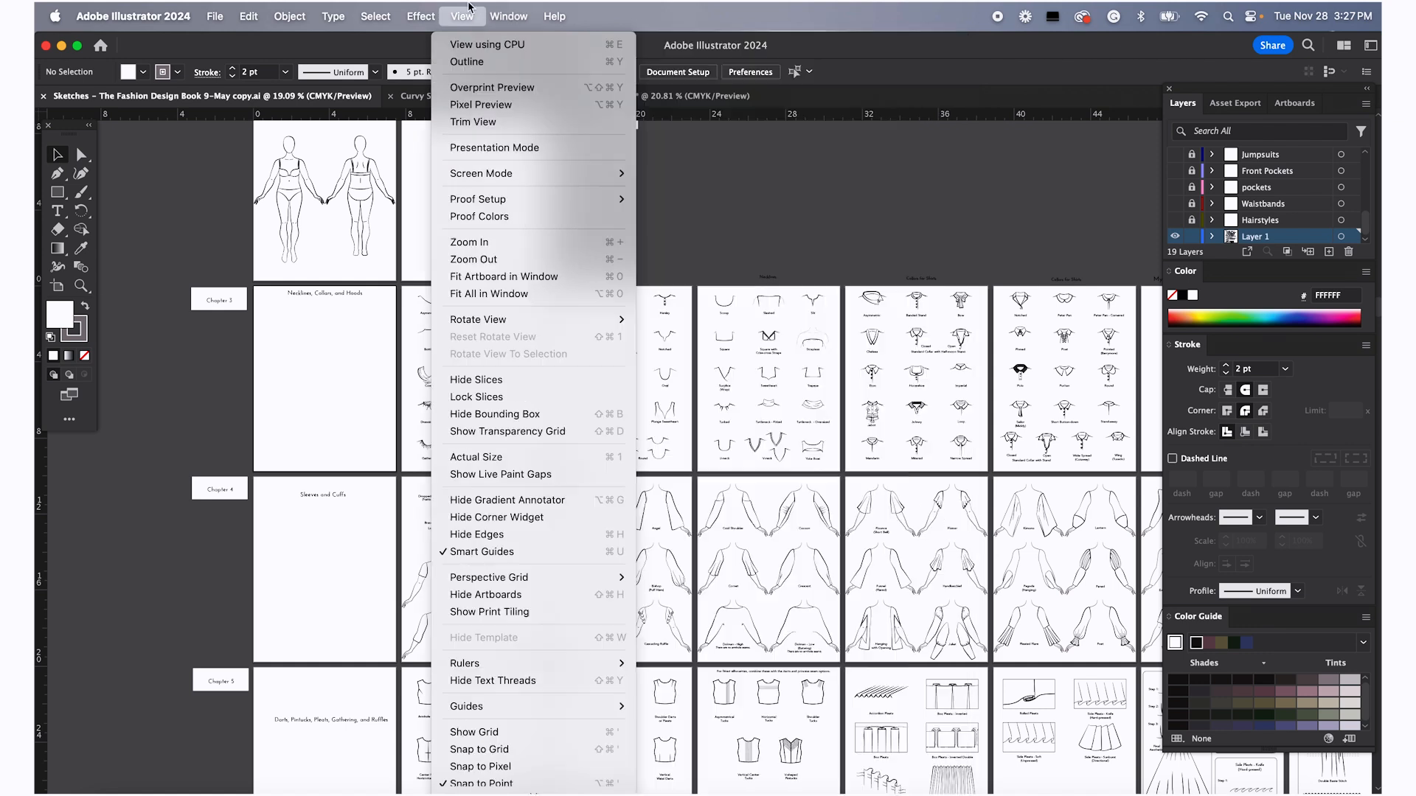
left_click(505, 17)
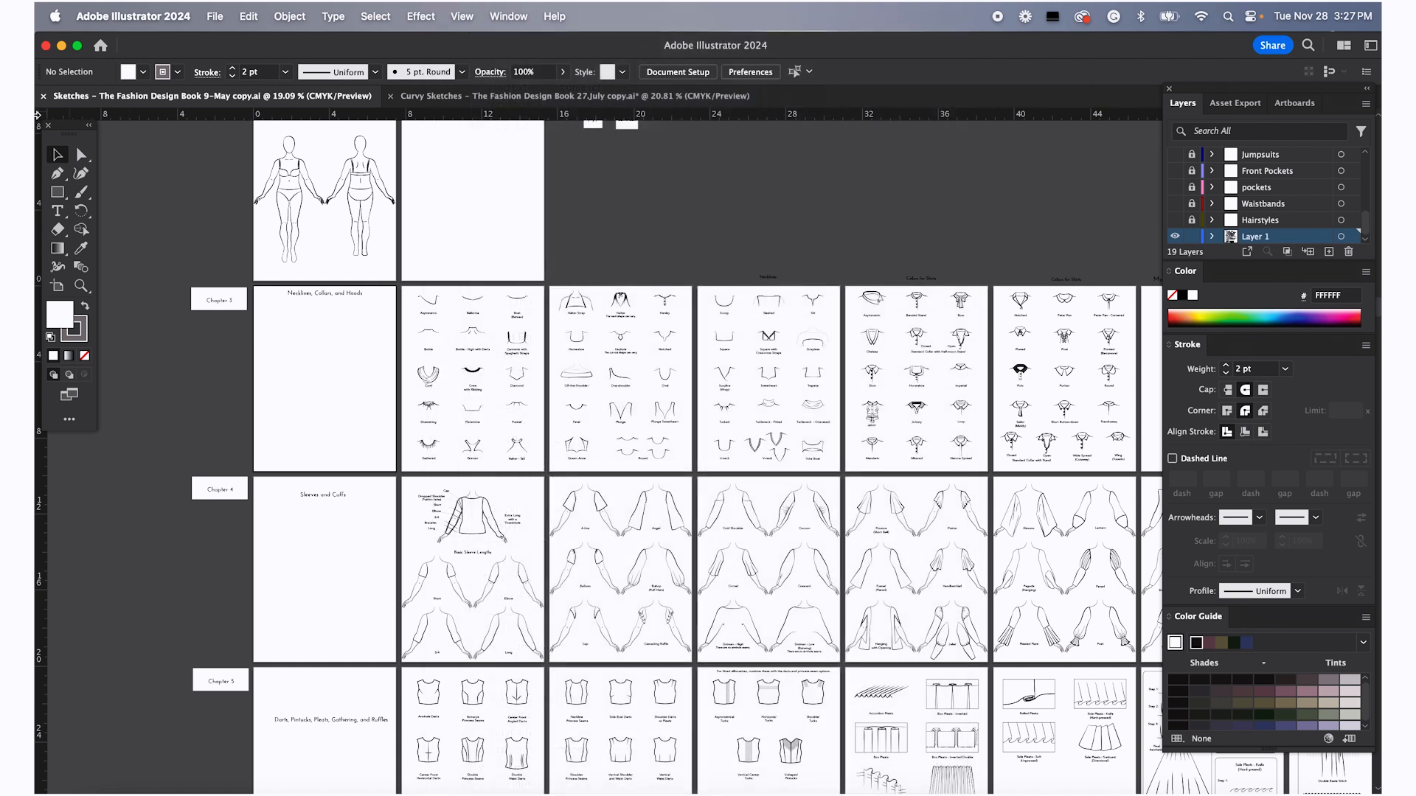
mouse_move(68, 127)
left_mouse_down()
mouse_move(77, 134)
mouse_move(61, 119)
left_mouse_up()
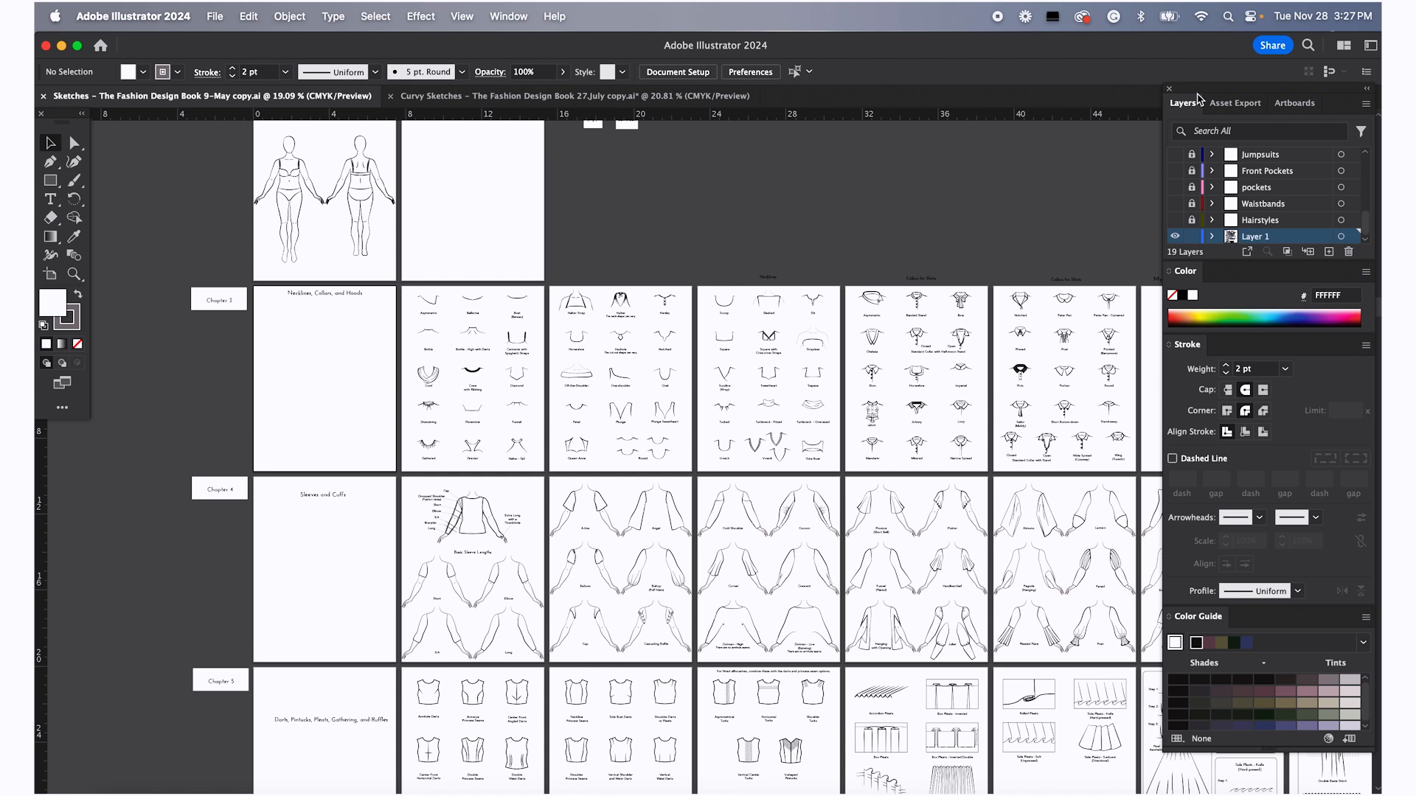
mouse_move(1236, 271)
left_mouse_down()
mouse_move(980, 70)
mouse_move(1213, 297)
mouse_move(1232, 277)
left_mouse_up()
scroll(193, 261, "up", 2)
scroll(303, 294, "down", 3)
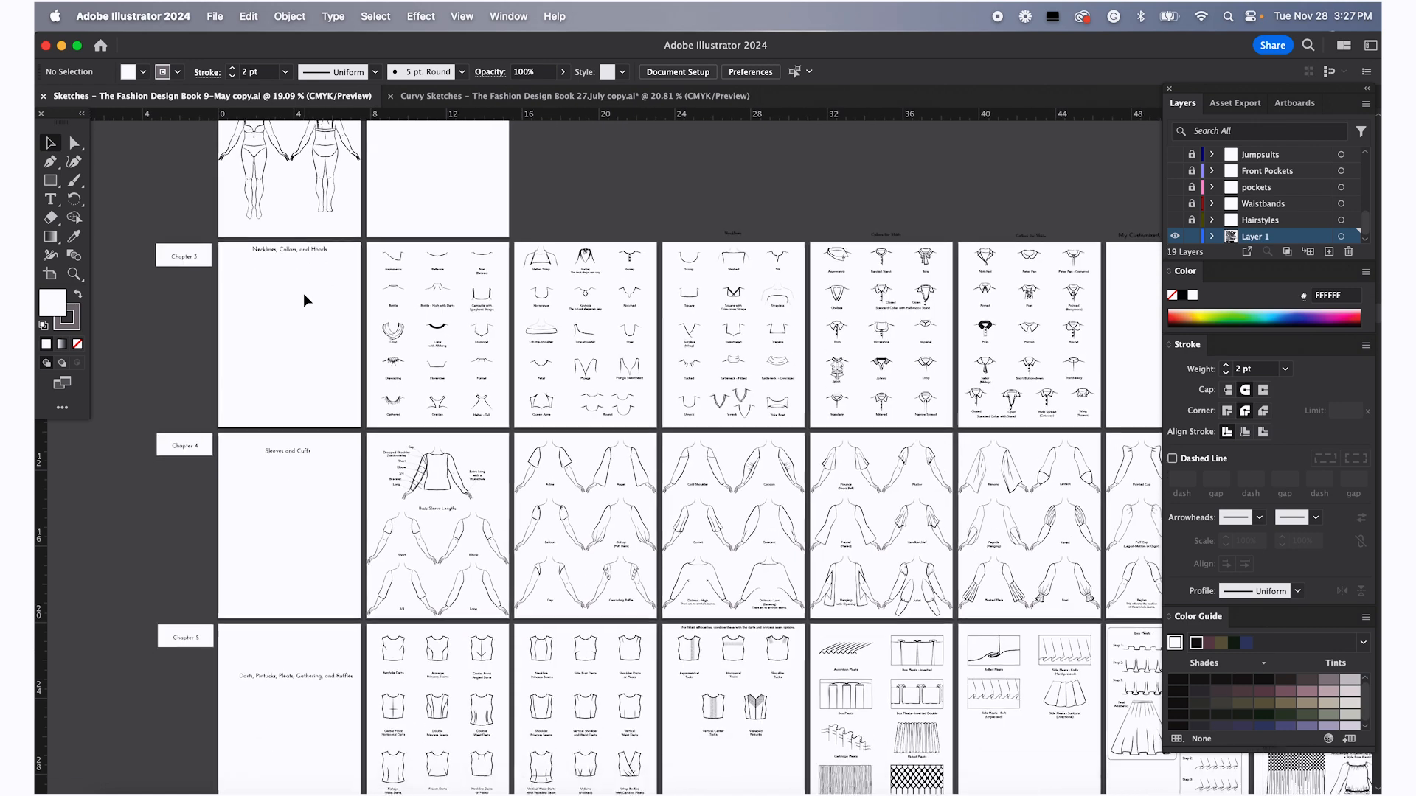
Scroll across the artboards to browse the neckline, sleeve and dart chapters
scroll(728, 347, "right", 5)
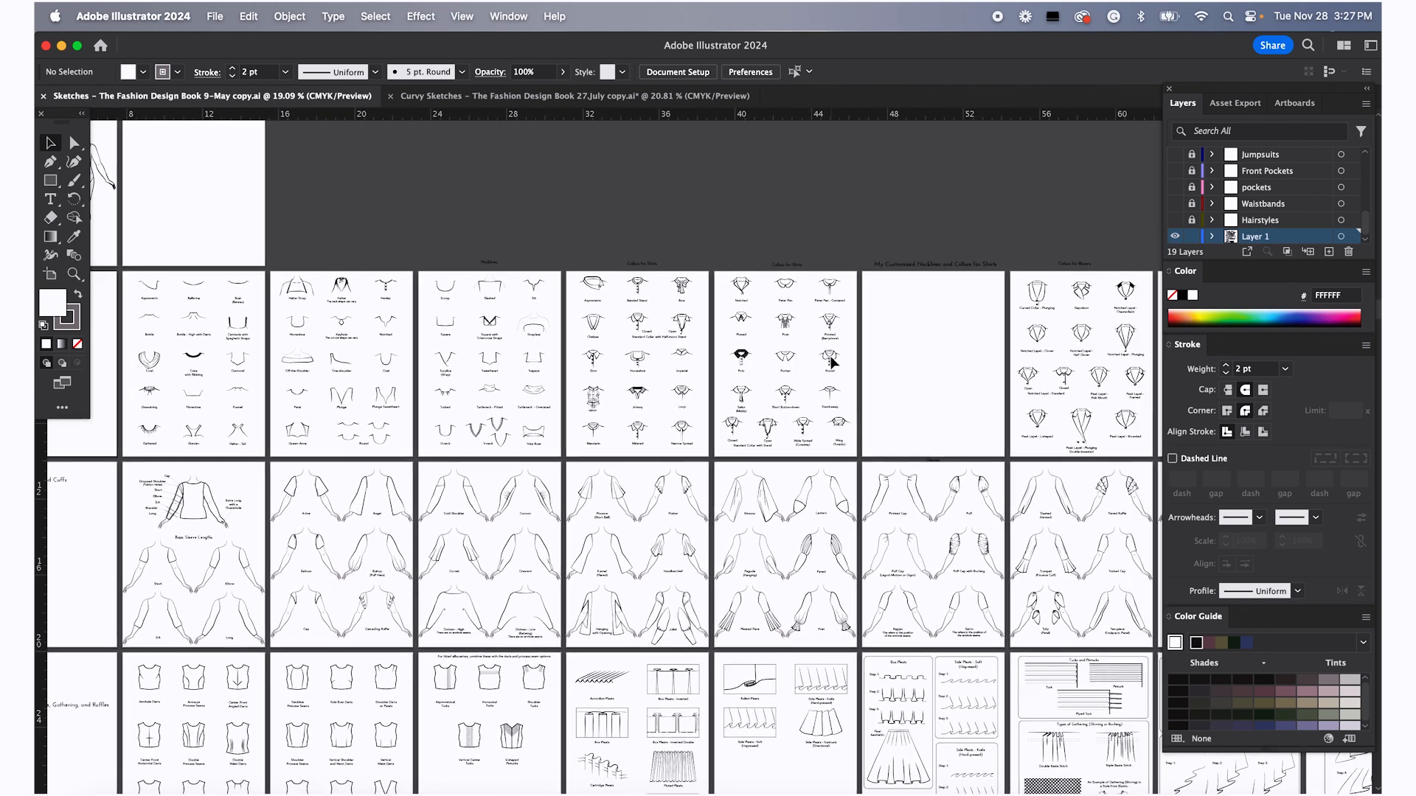
scroll(831, 360, "right", 10)
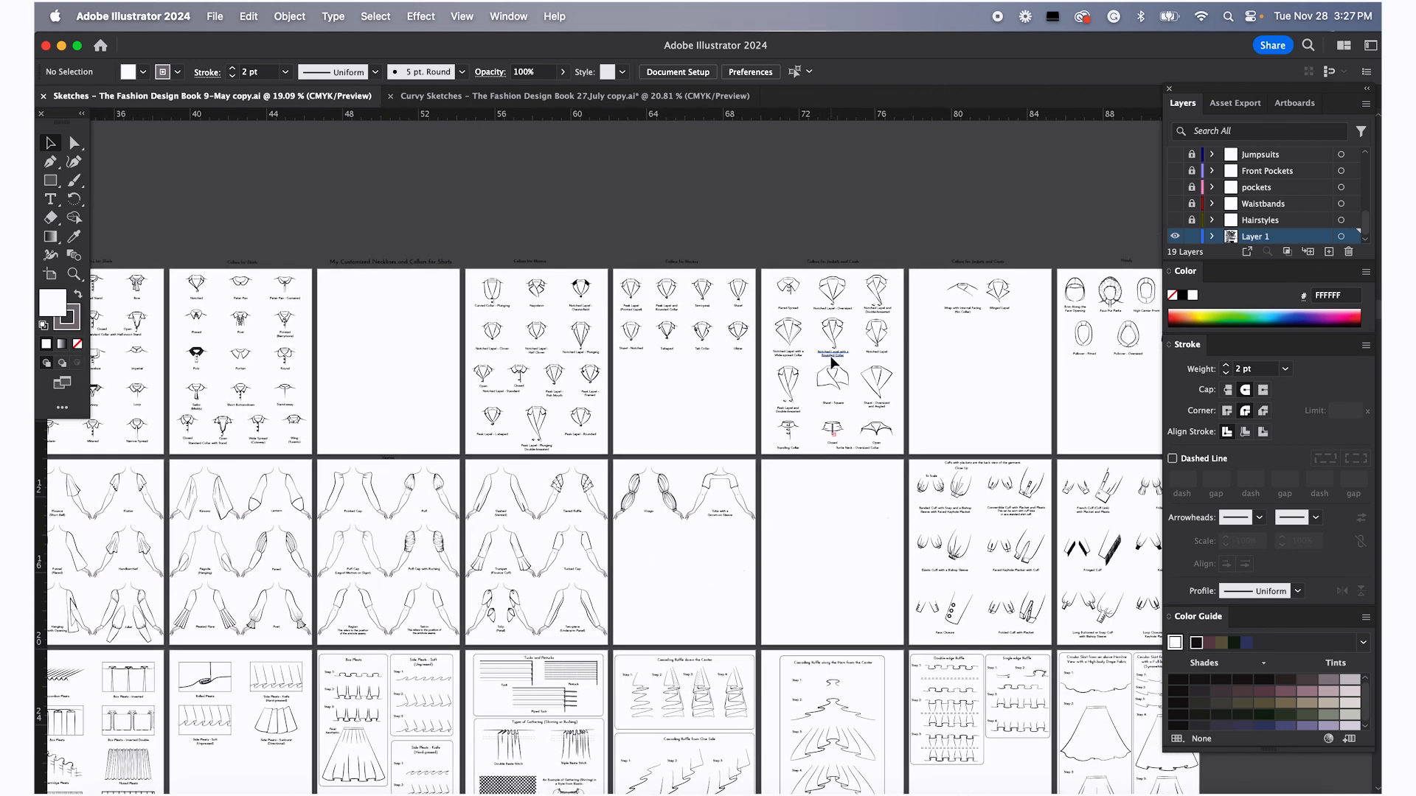
scroll(832, 362, "right", 3)
scroll(832, 361, "down", 1)
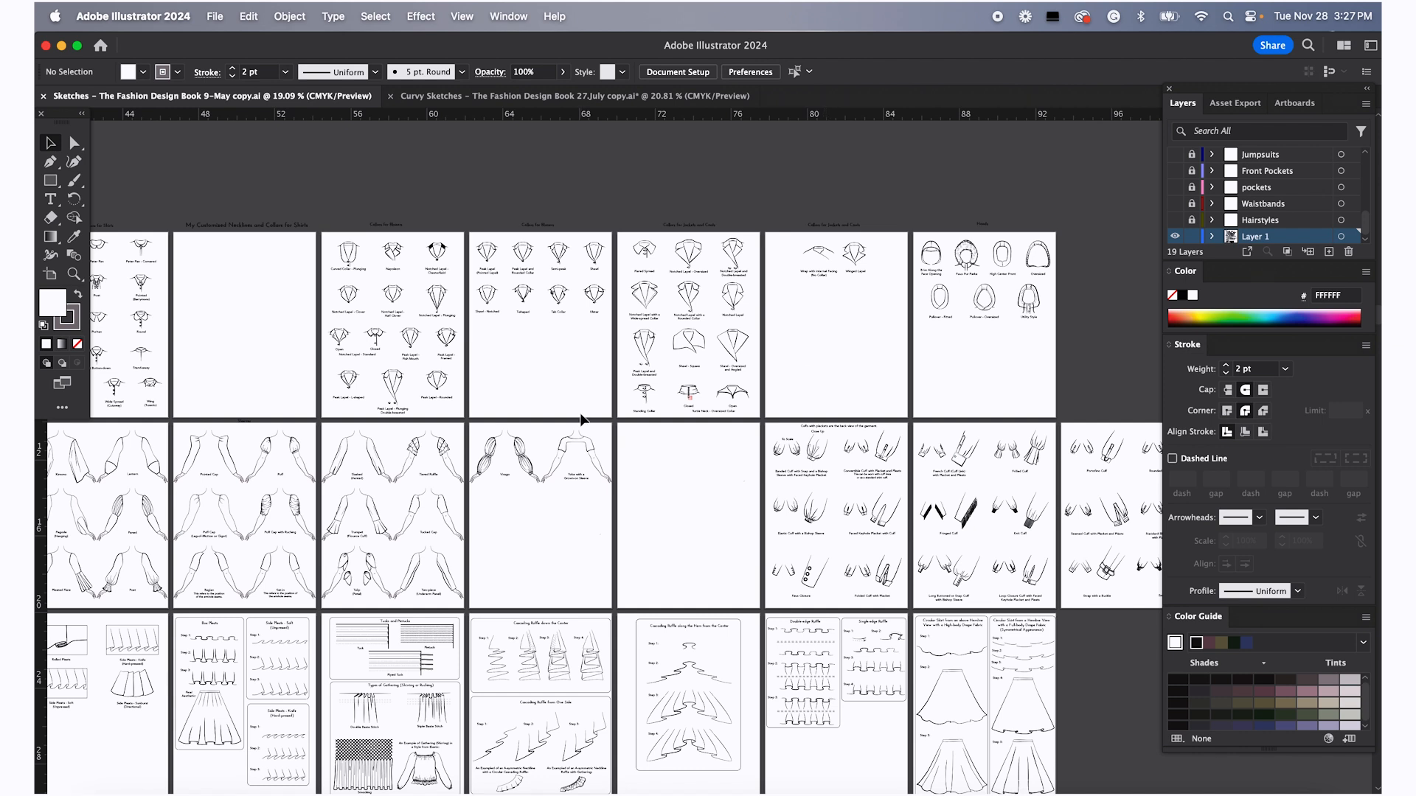
scroll(581, 419, "down", 2)
scroll(580, 419, "right", 1)
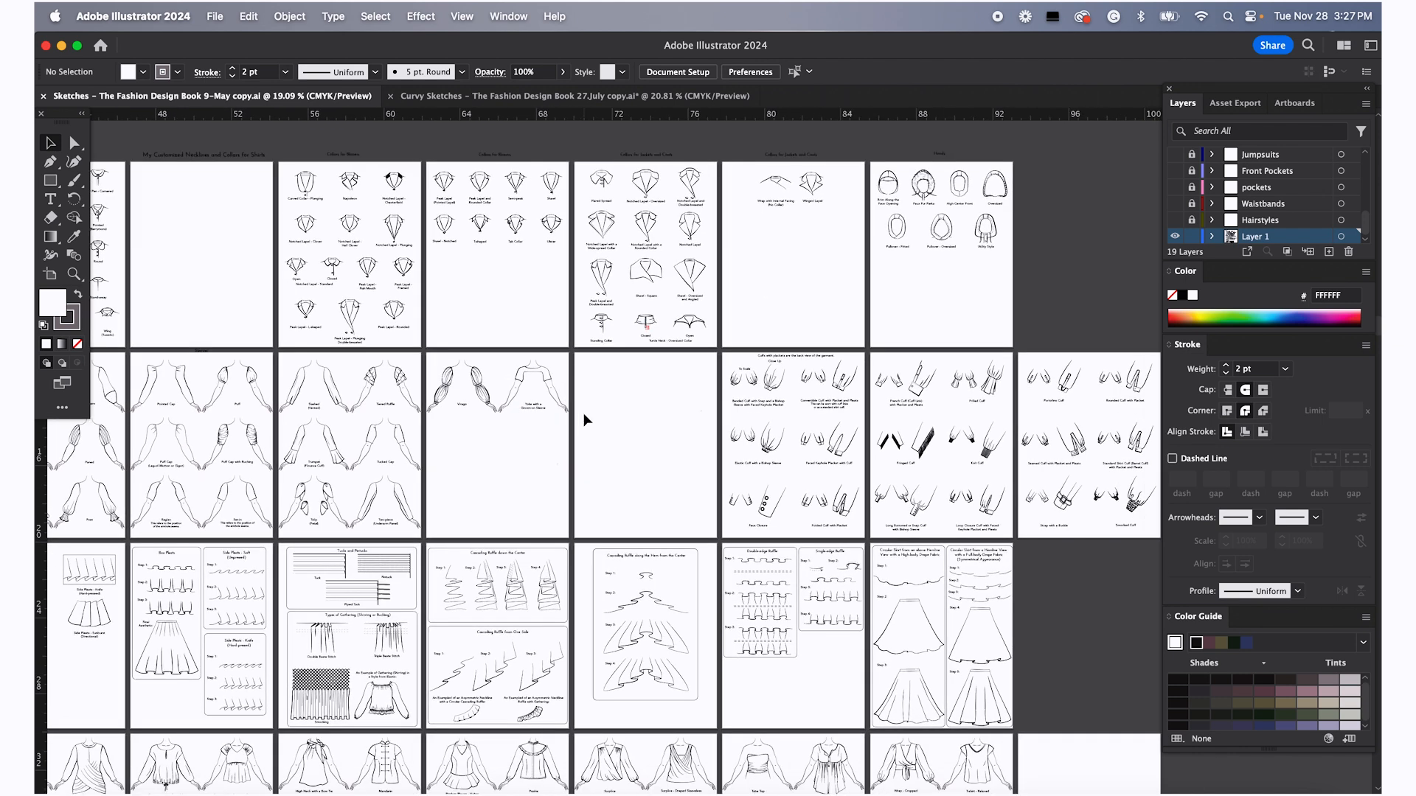
scroll(581, 414, "left", 4)
scroll(581, 414, "down", 1)
scroll(584, 419, "left", 7)
scroll(584, 419, "down", 1)
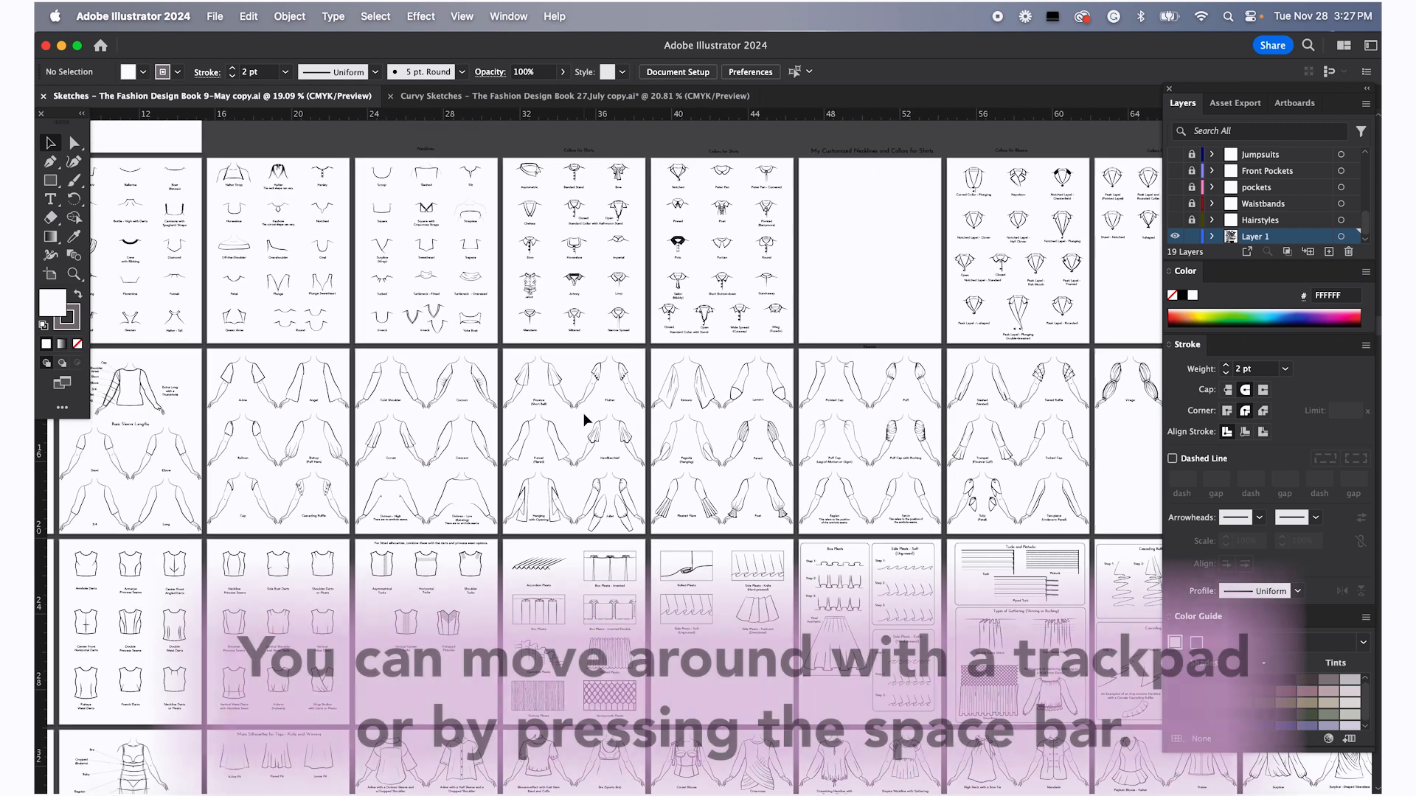
scroll(584, 418, "down", 2)
scroll(584, 418, "right", 1)
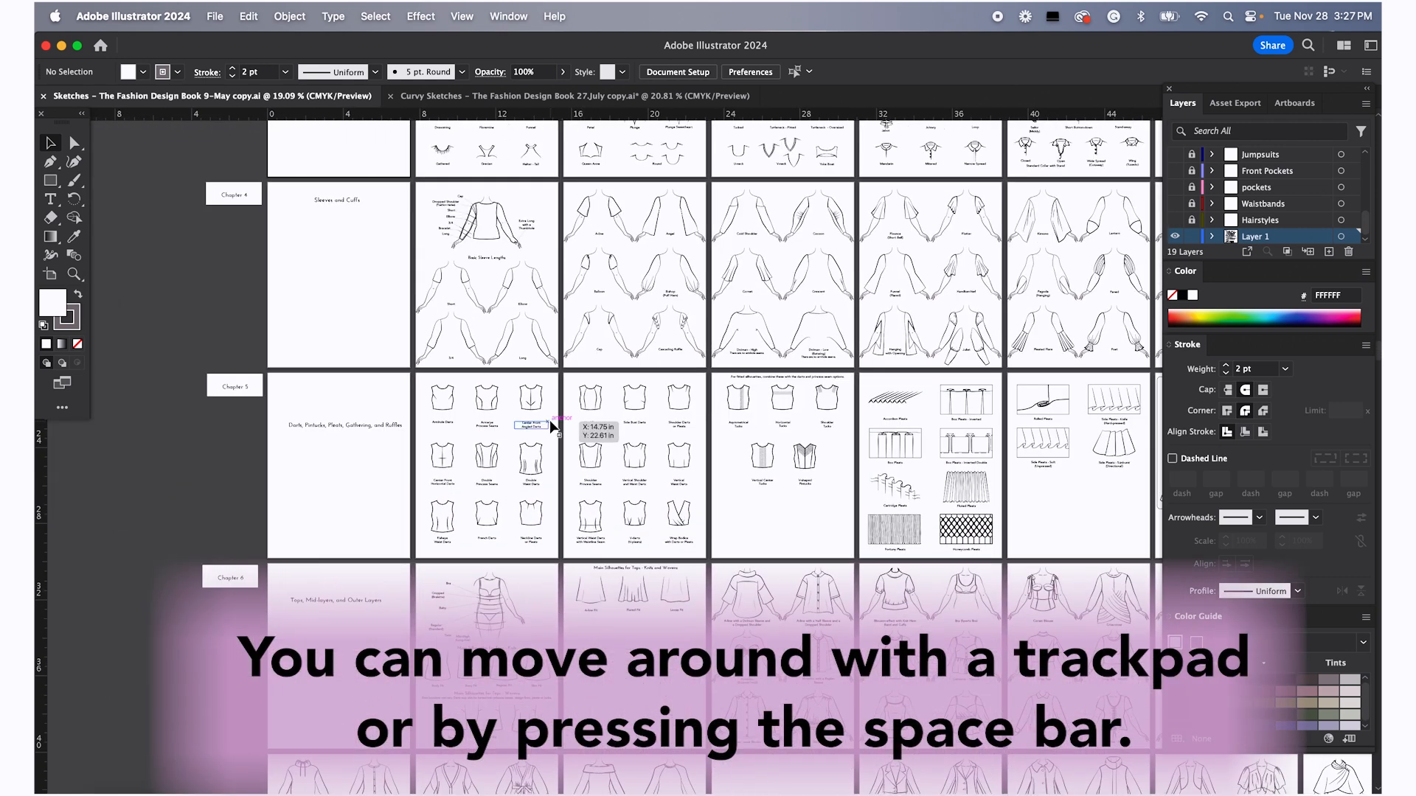
Pan around the artboards with the Hand tool
key("space")
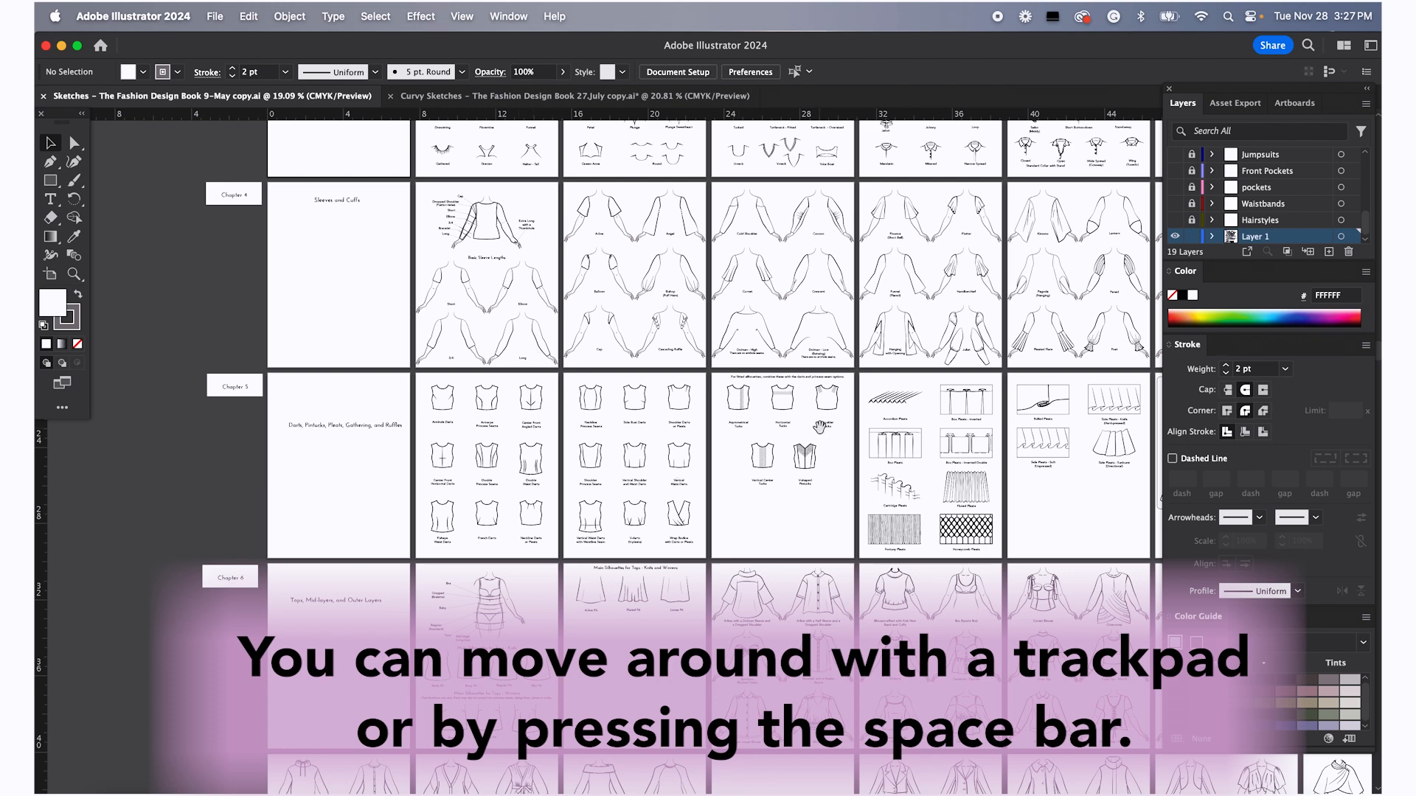
left_click_drag(816, 430, 538, 446)
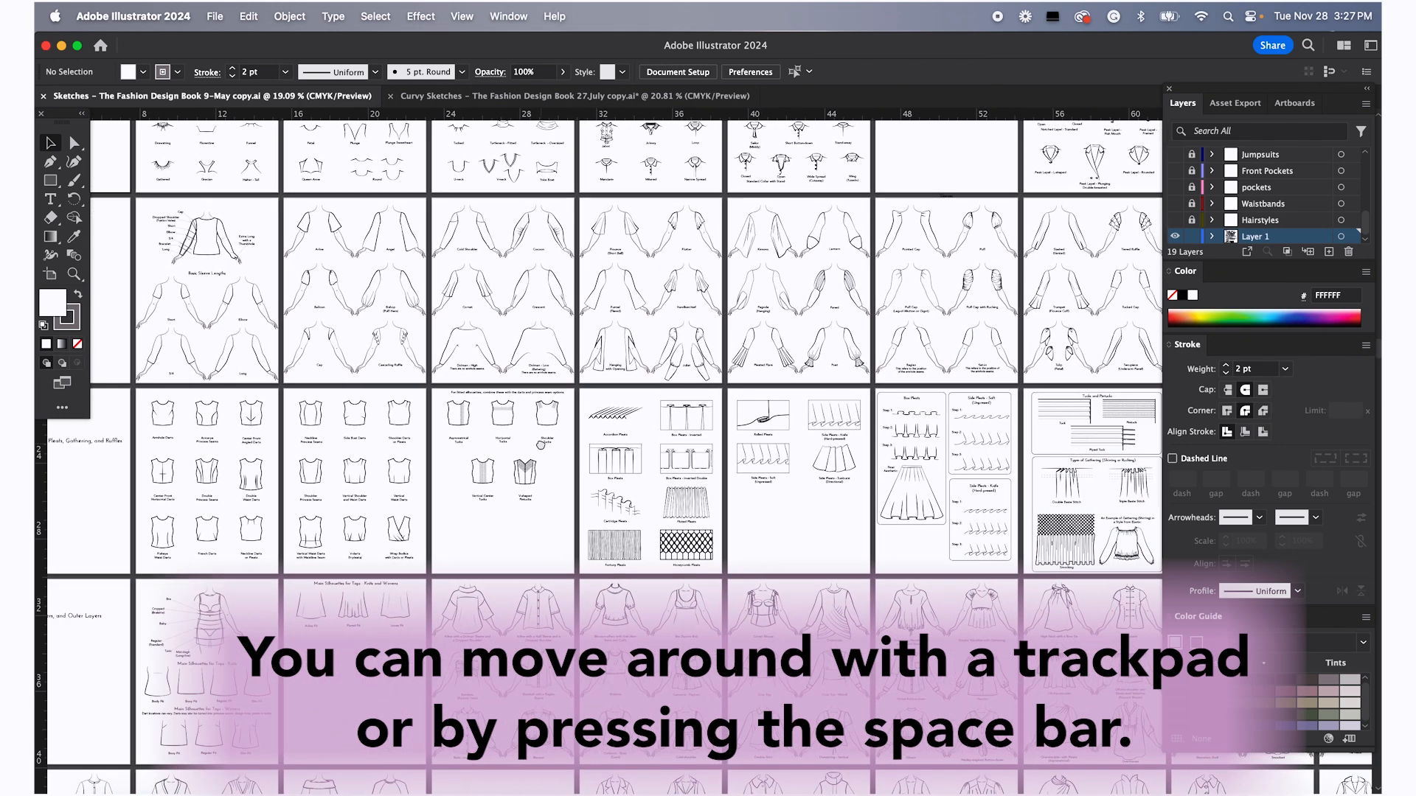
left_click_drag(936, 472, 499, 424)
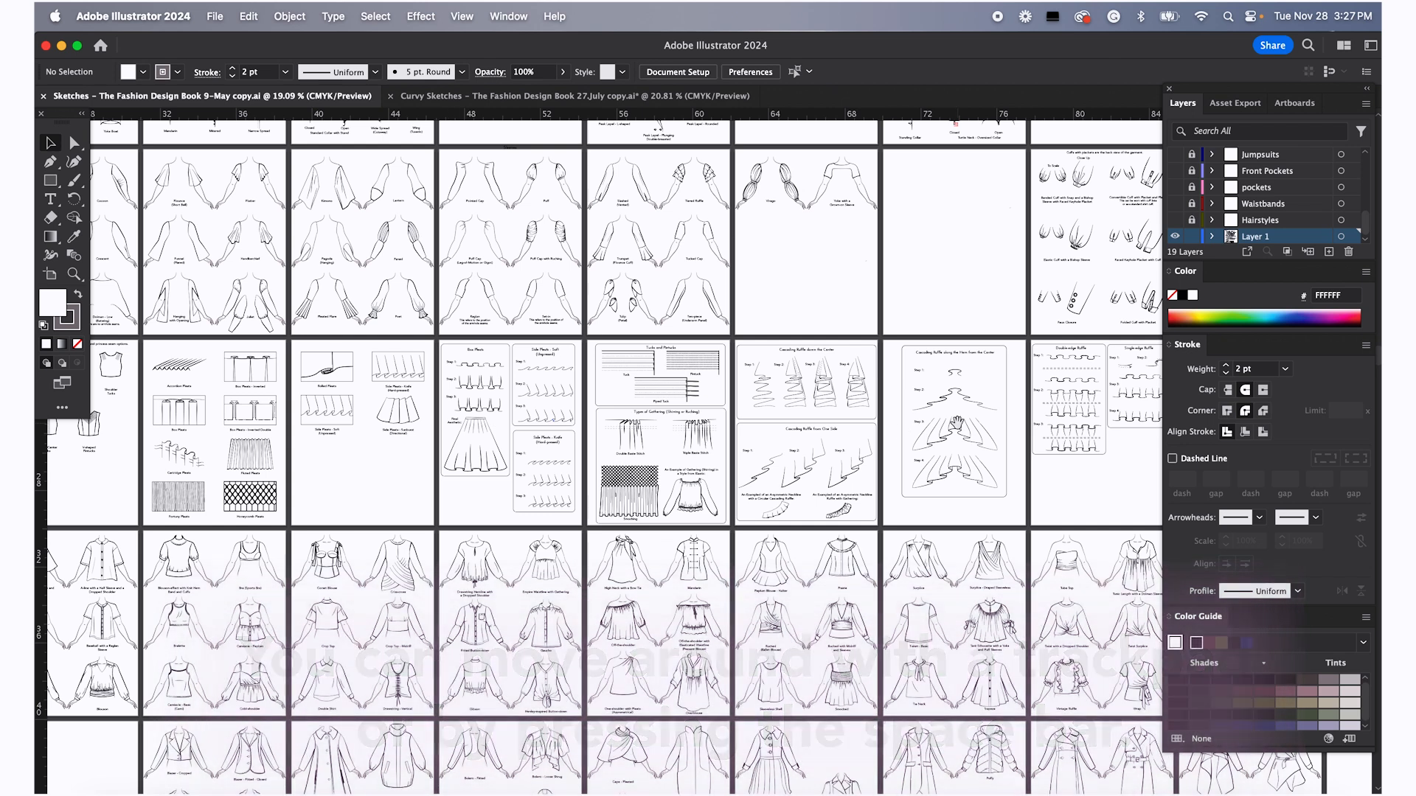
left_click_drag(132, 425, 786, 398)
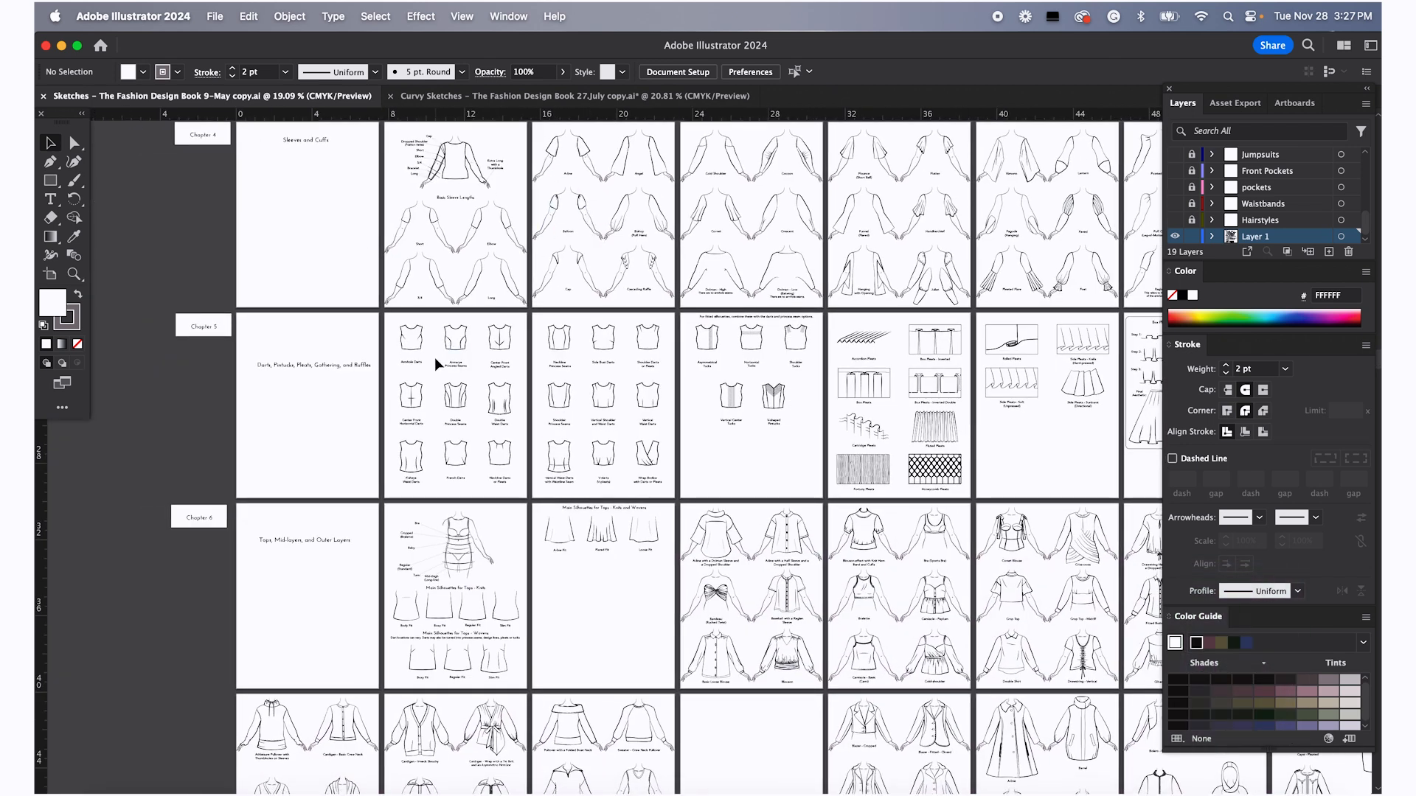
left_click_drag(1131, 443, 663, 412)
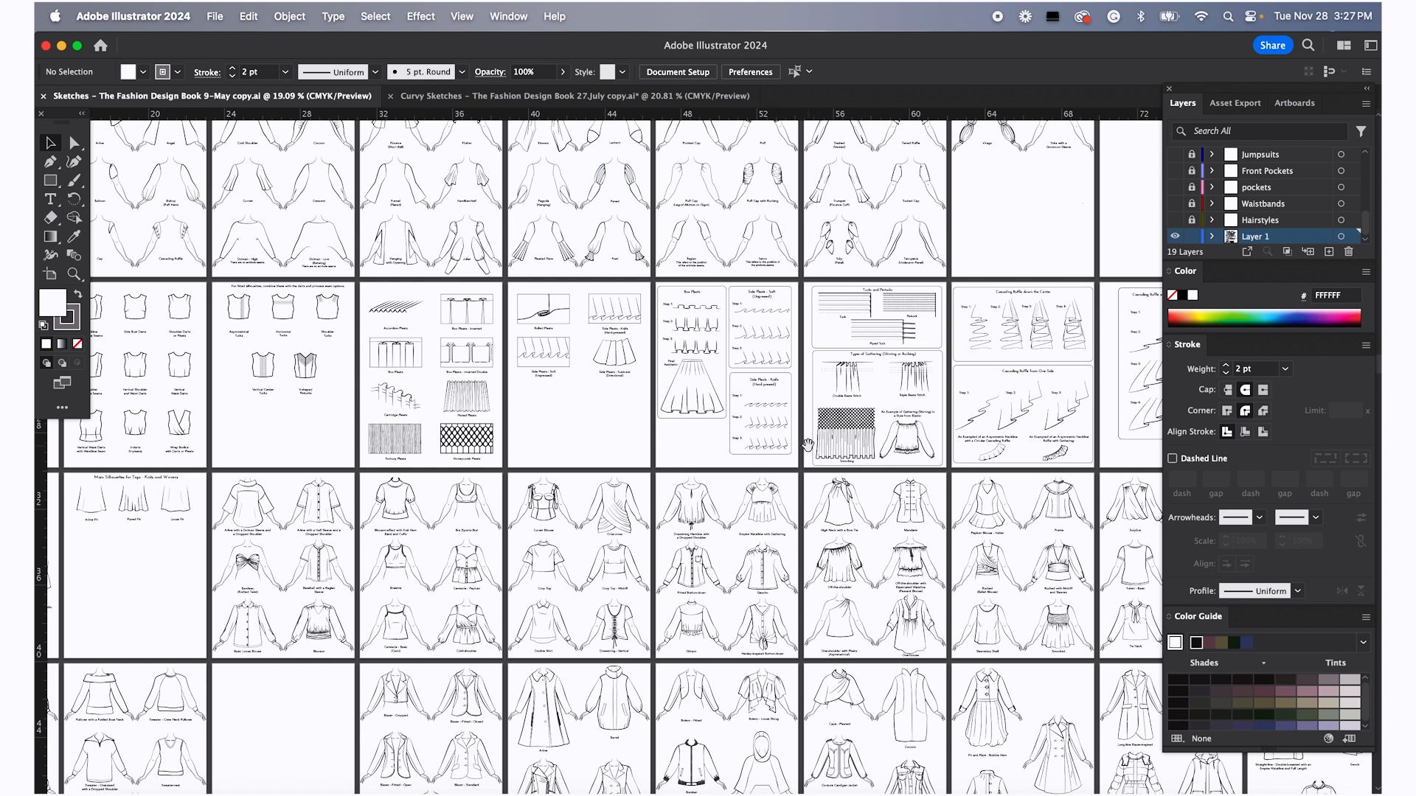
Scroll down through the remaining chapters and back up to the neckline pages
scroll(662, 454, "down", 5)
scroll(663, 453, "left", 6)
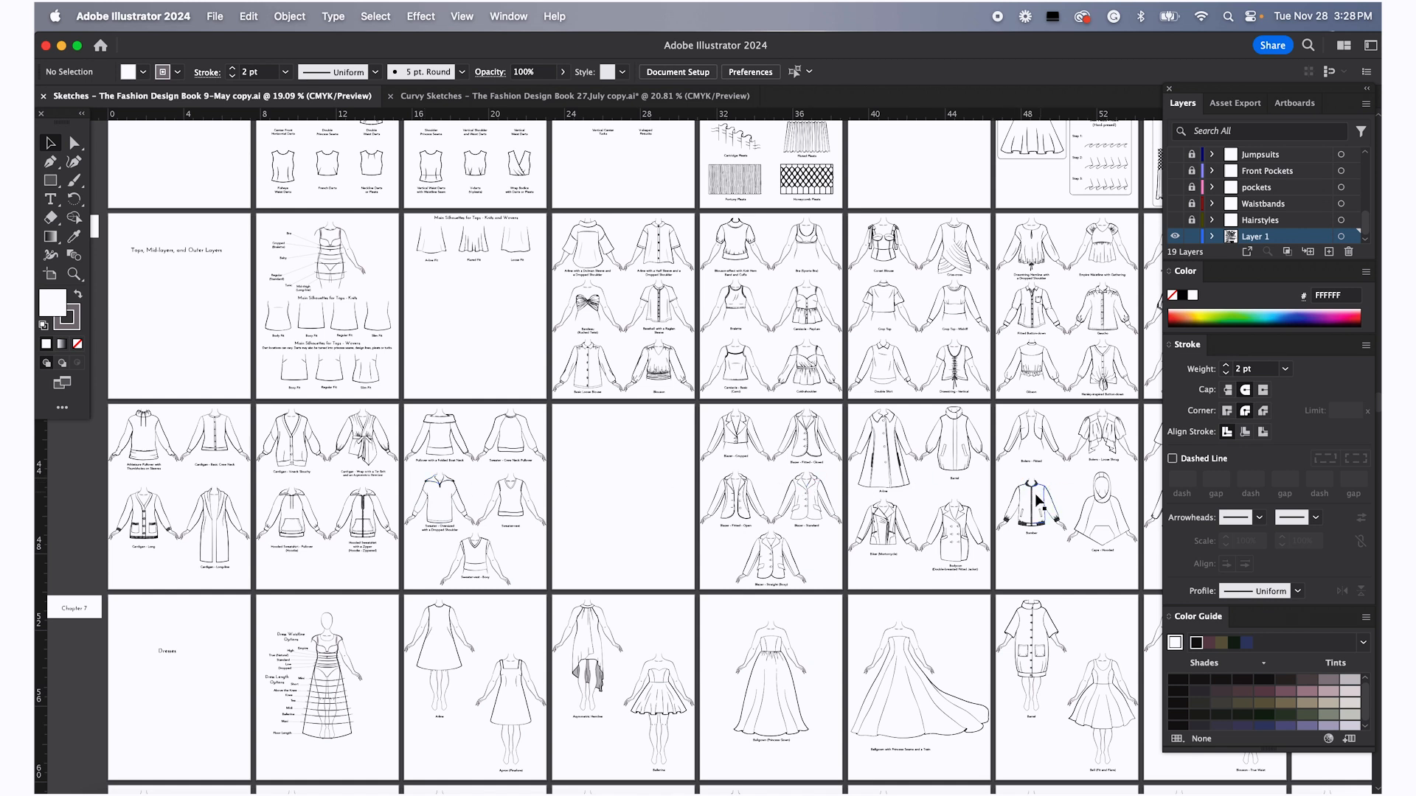
scroll(1001, 542, "down", 3)
scroll(1001, 542, "right", 1)
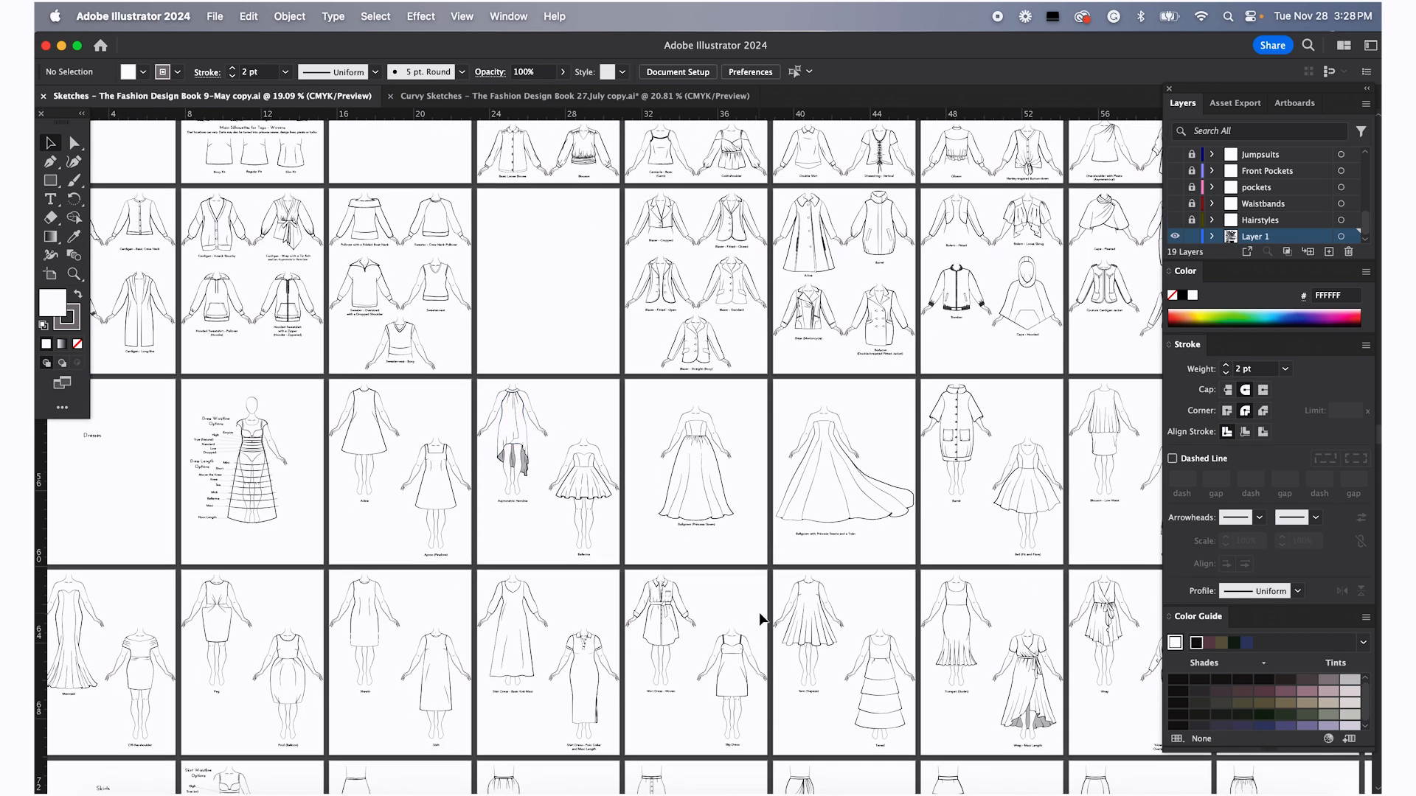
scroll(760, 617, "down", 5)
scroll(759, 616, "left", 1)
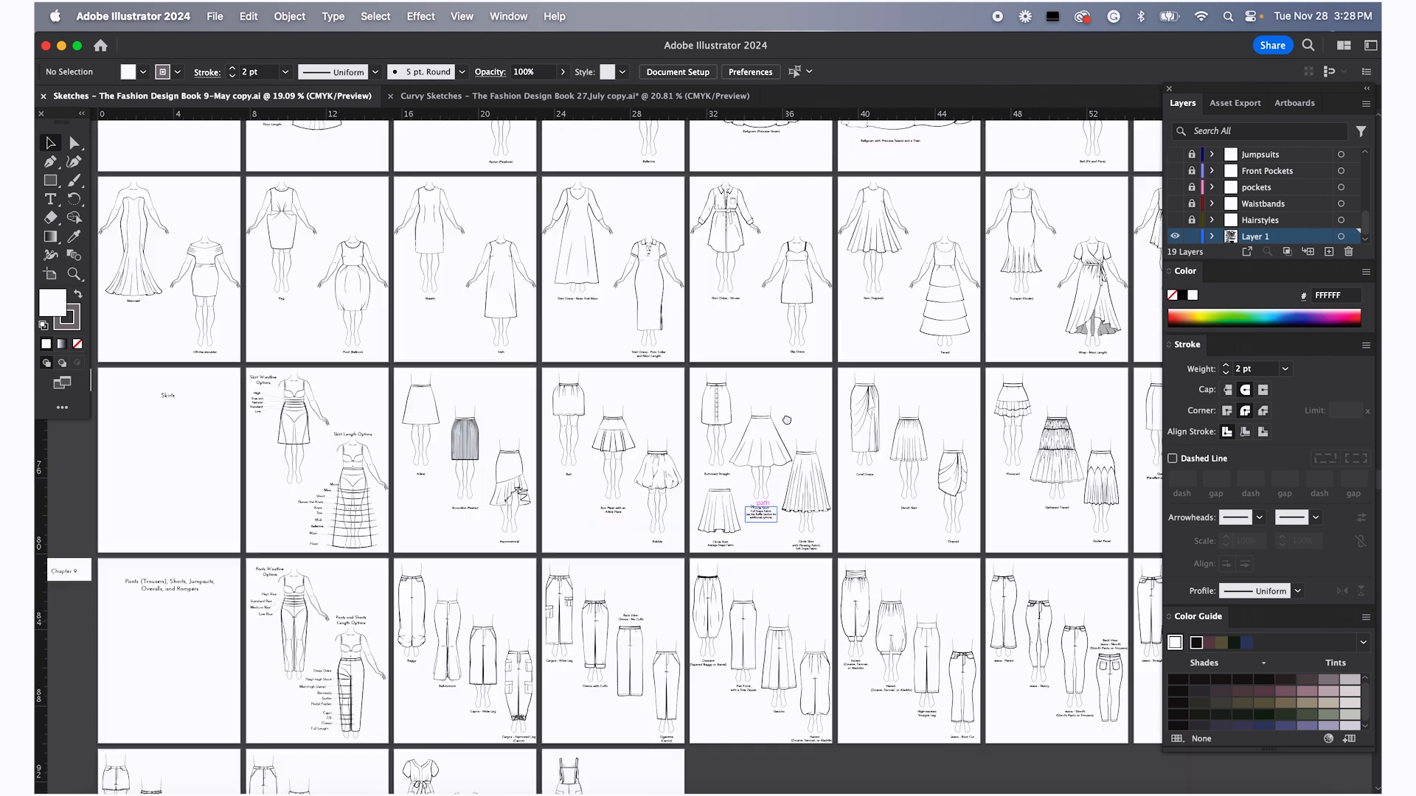
scroll(787, 419, "down", 3)
scroll(693, 368, "down", 2)
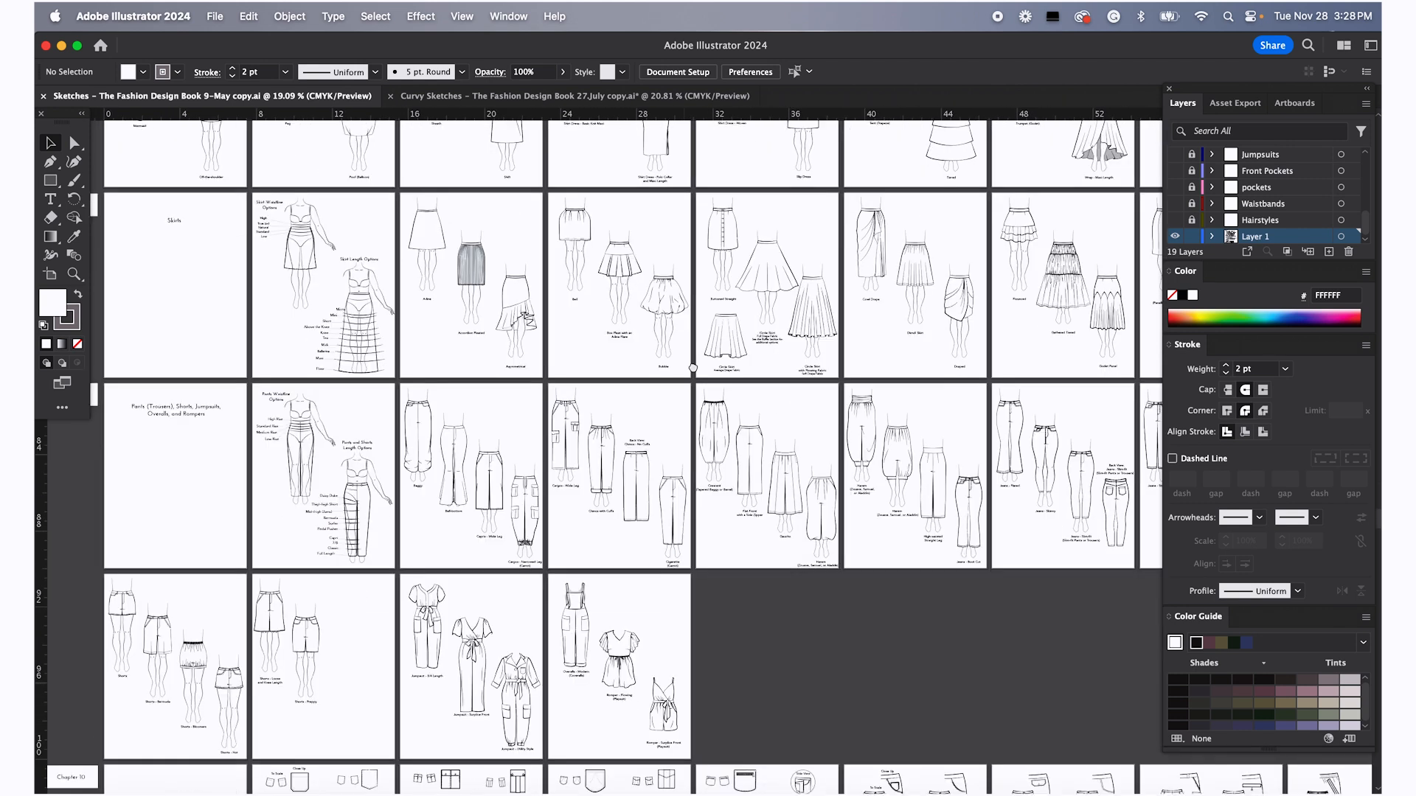
scroll(693, 368, "down", 4)
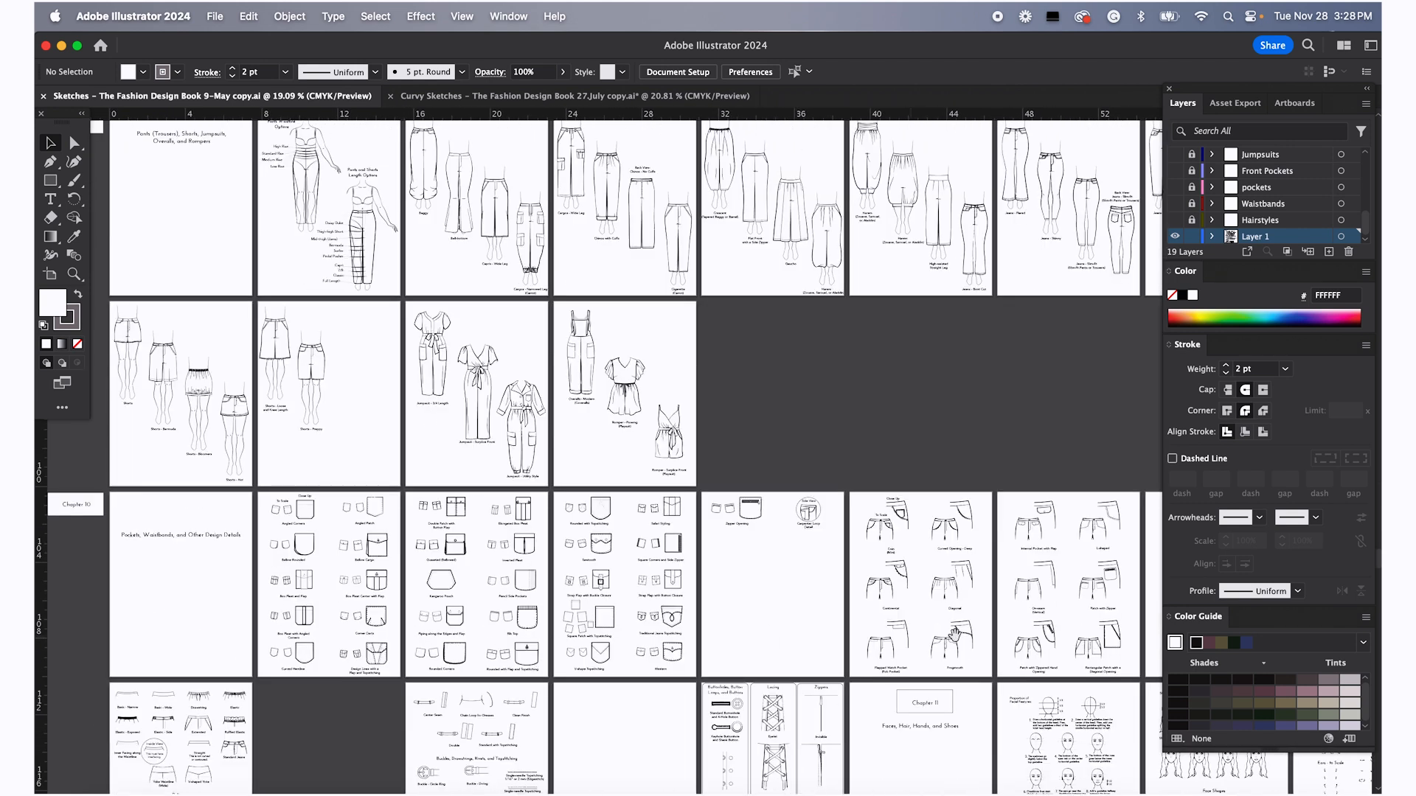
scroll(976, 685, "down", 5)
scroll(995, 576, "right", 3)
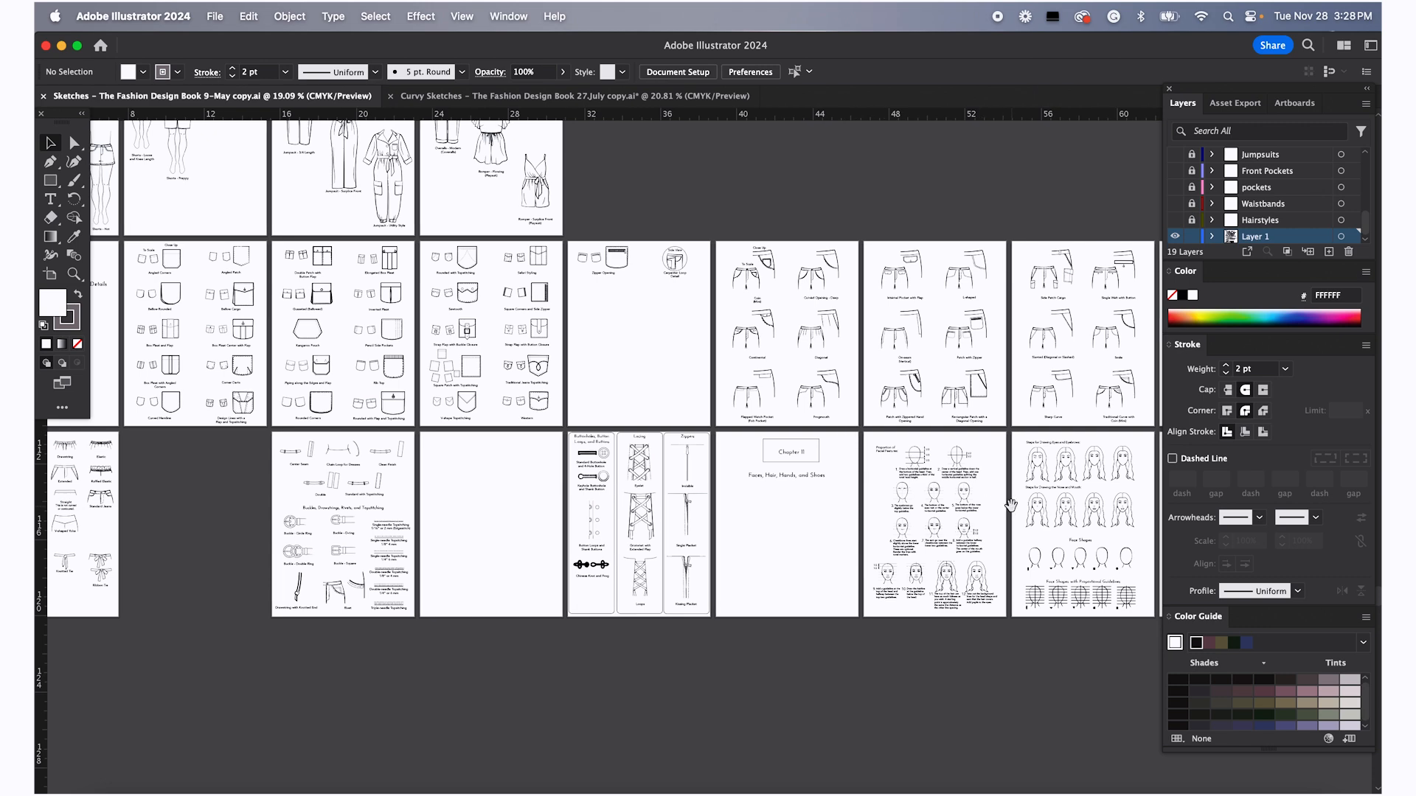
left_click_drag(310, 288, 542, 618)
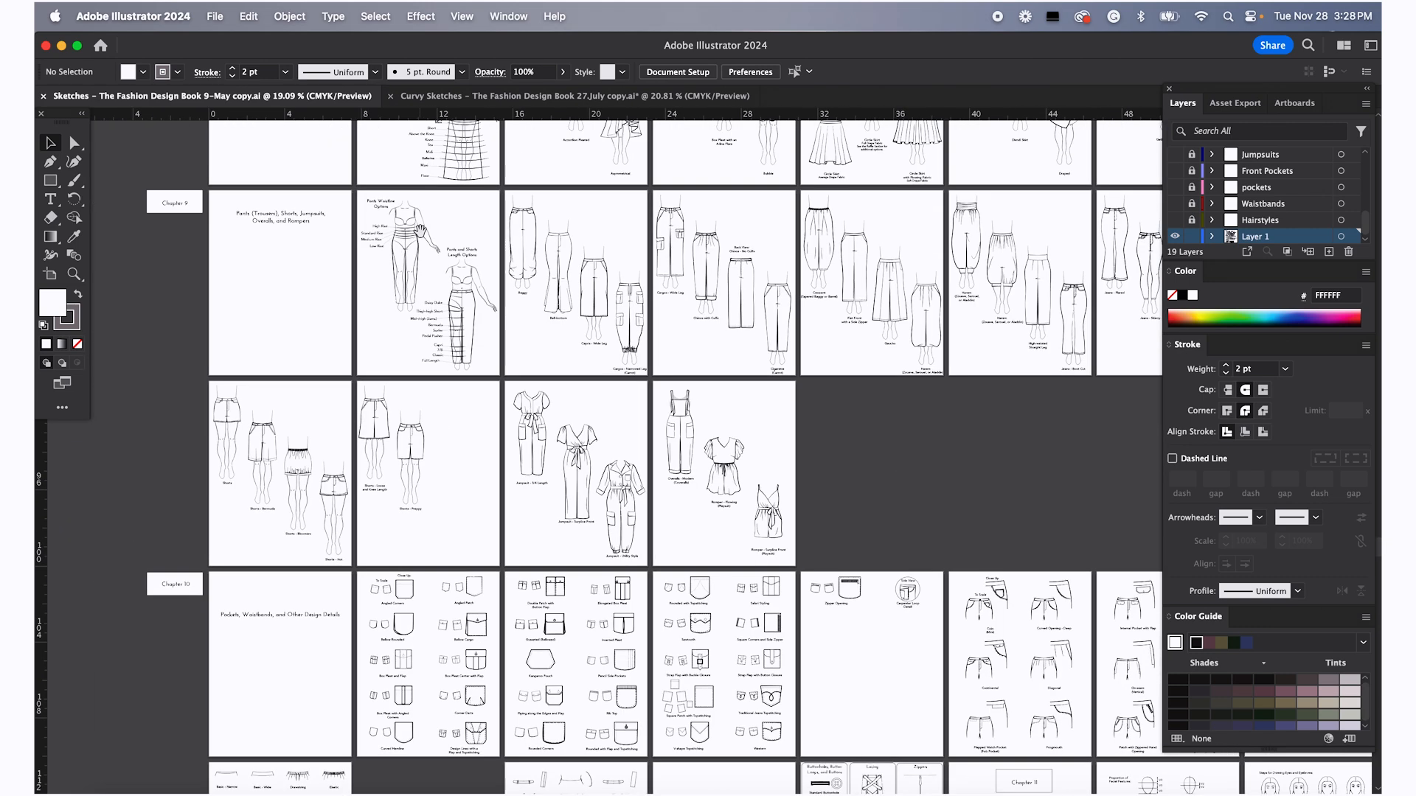
scroll(420, 233, "up", 10)
scroll(405, 321, "up", 10)
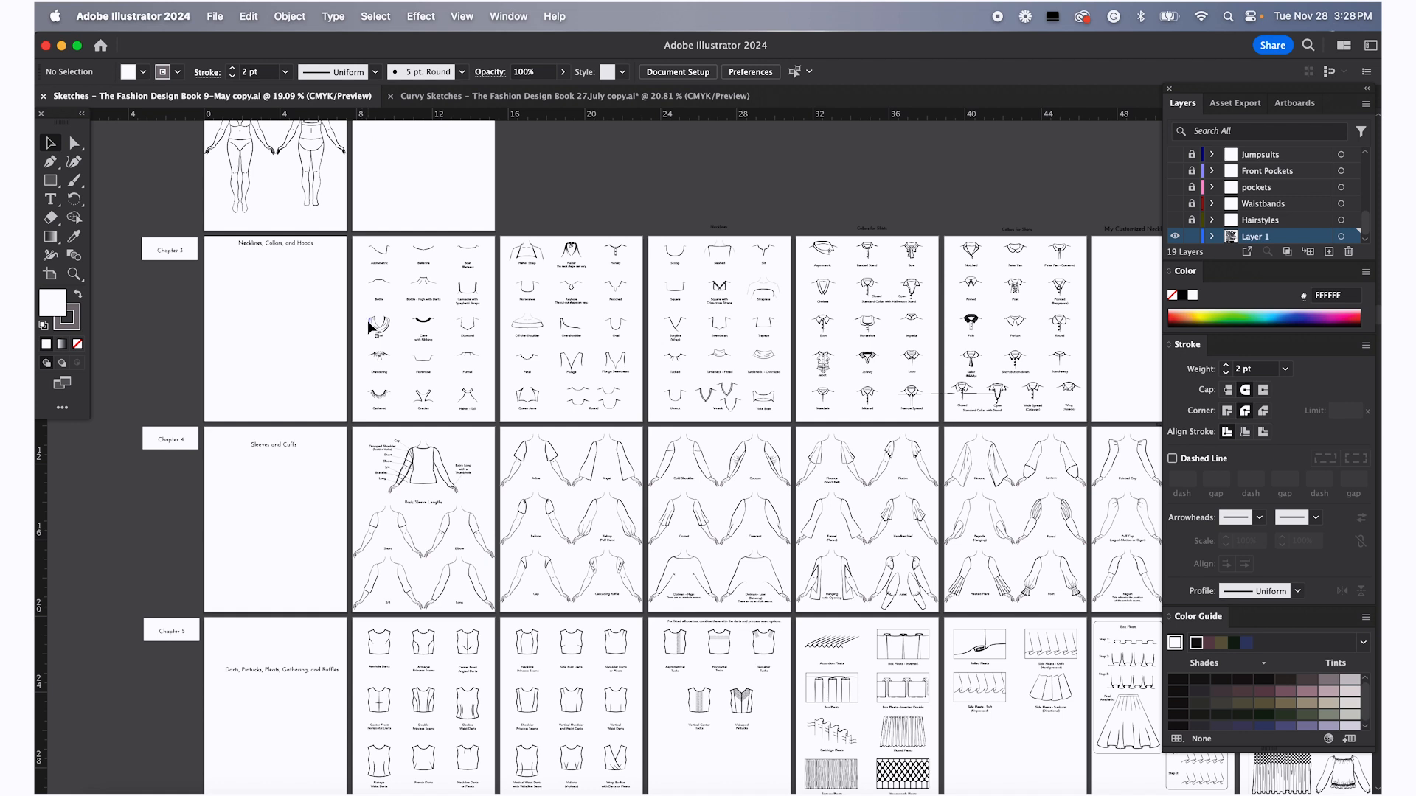
scroll(371, 327, "up", 5)
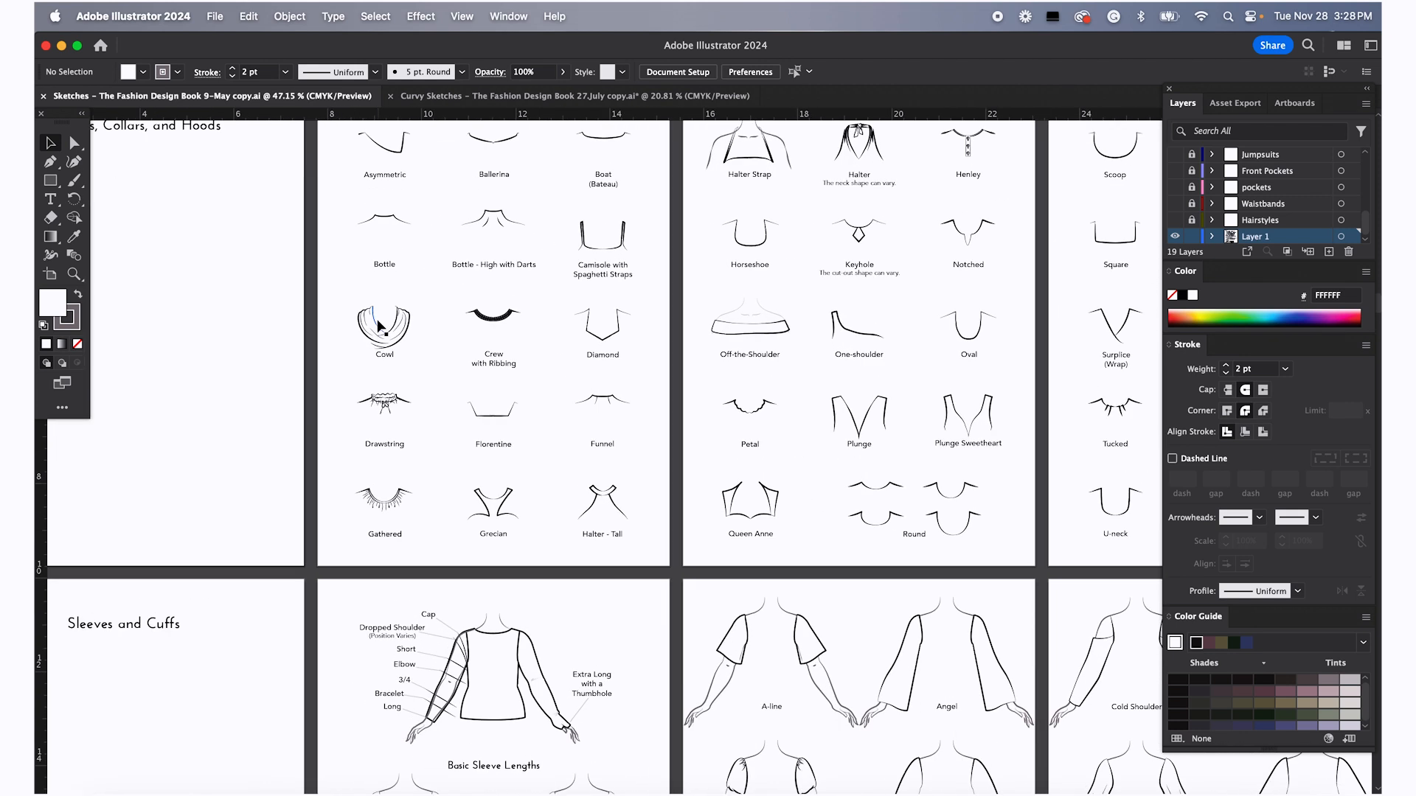
Zoom in on the Cowl neckline sketch with the Zoom tool
scroll(379, 327, "up", 4)
scroll(379, 329, "up", 1)
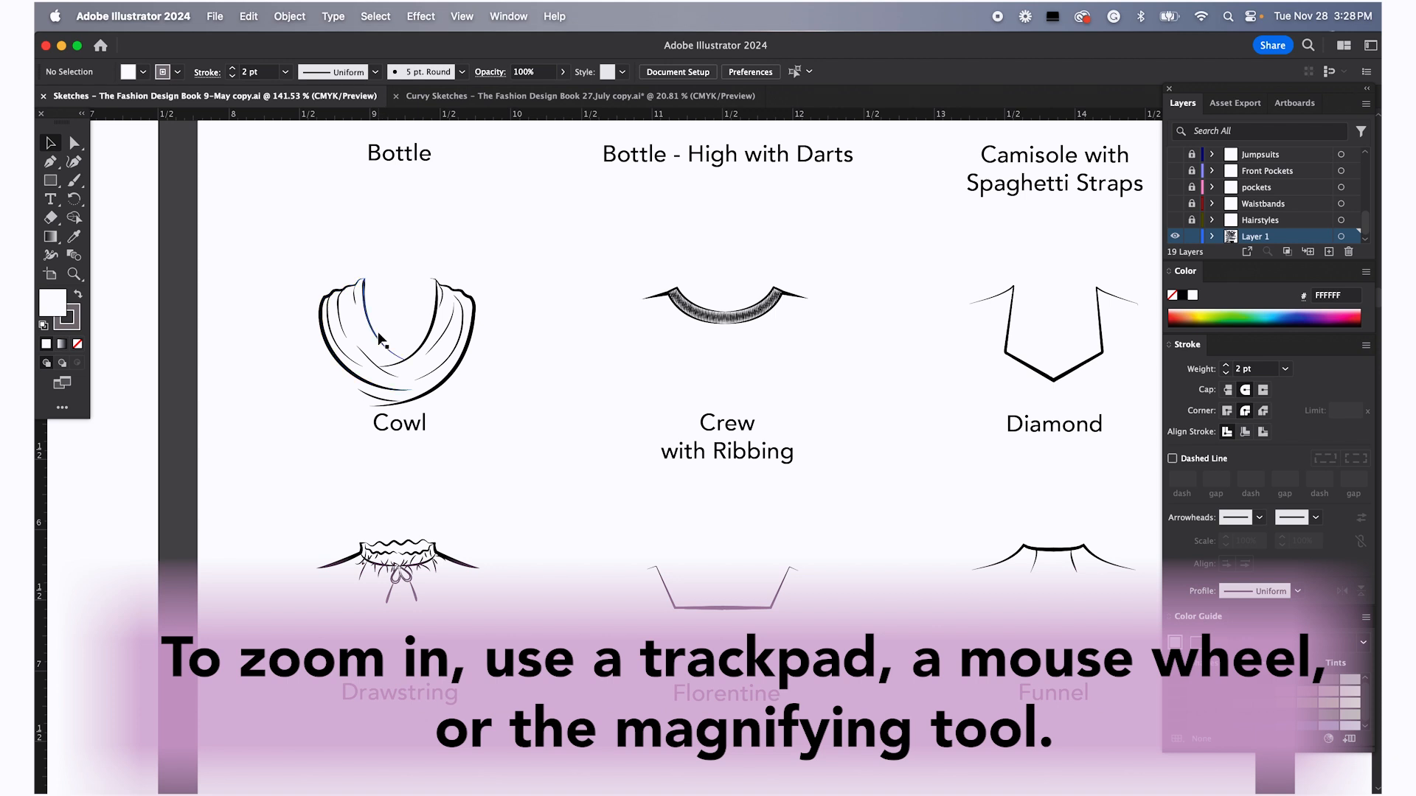
left_click(76, 278)
left_click(377, 317)
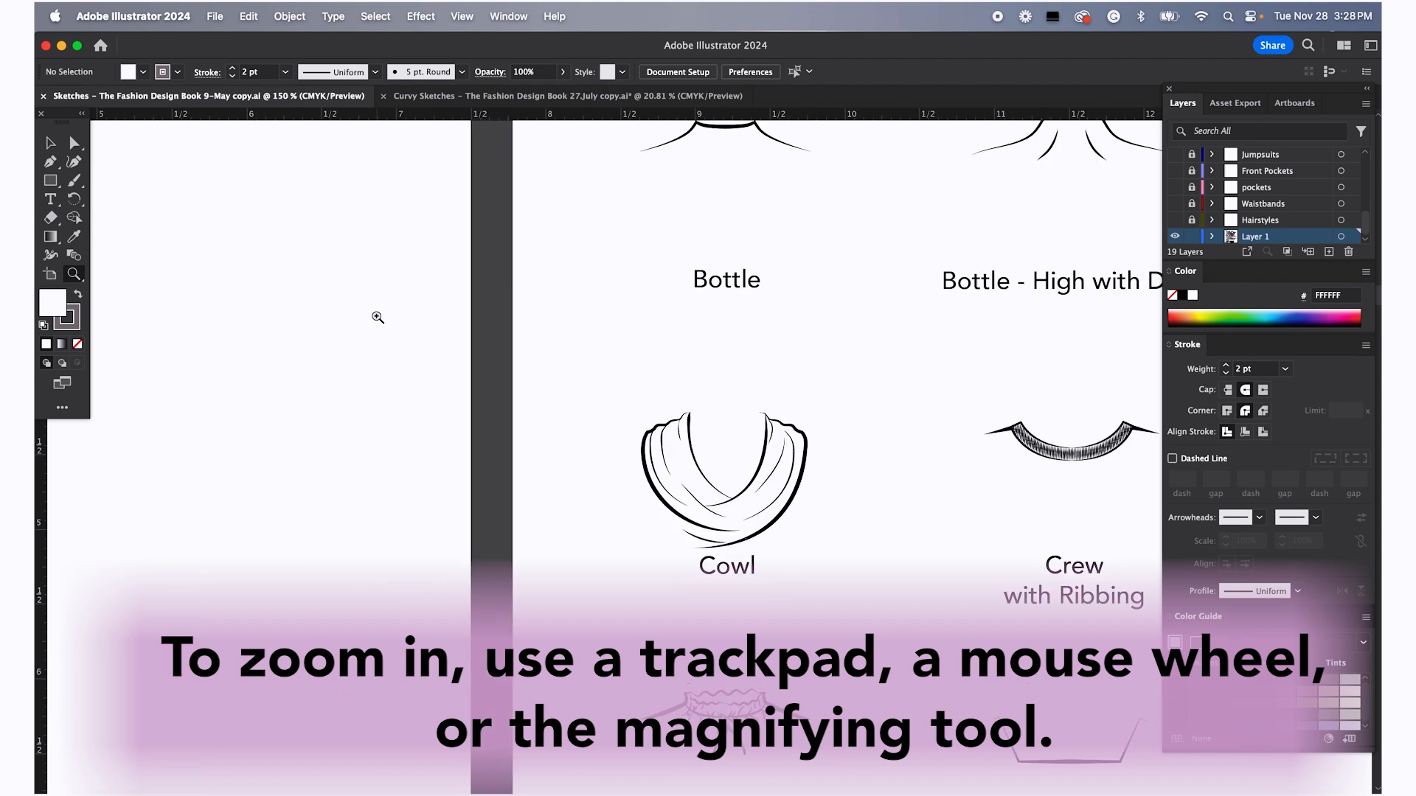
left_click(695, 433)
left_click(768, 512)
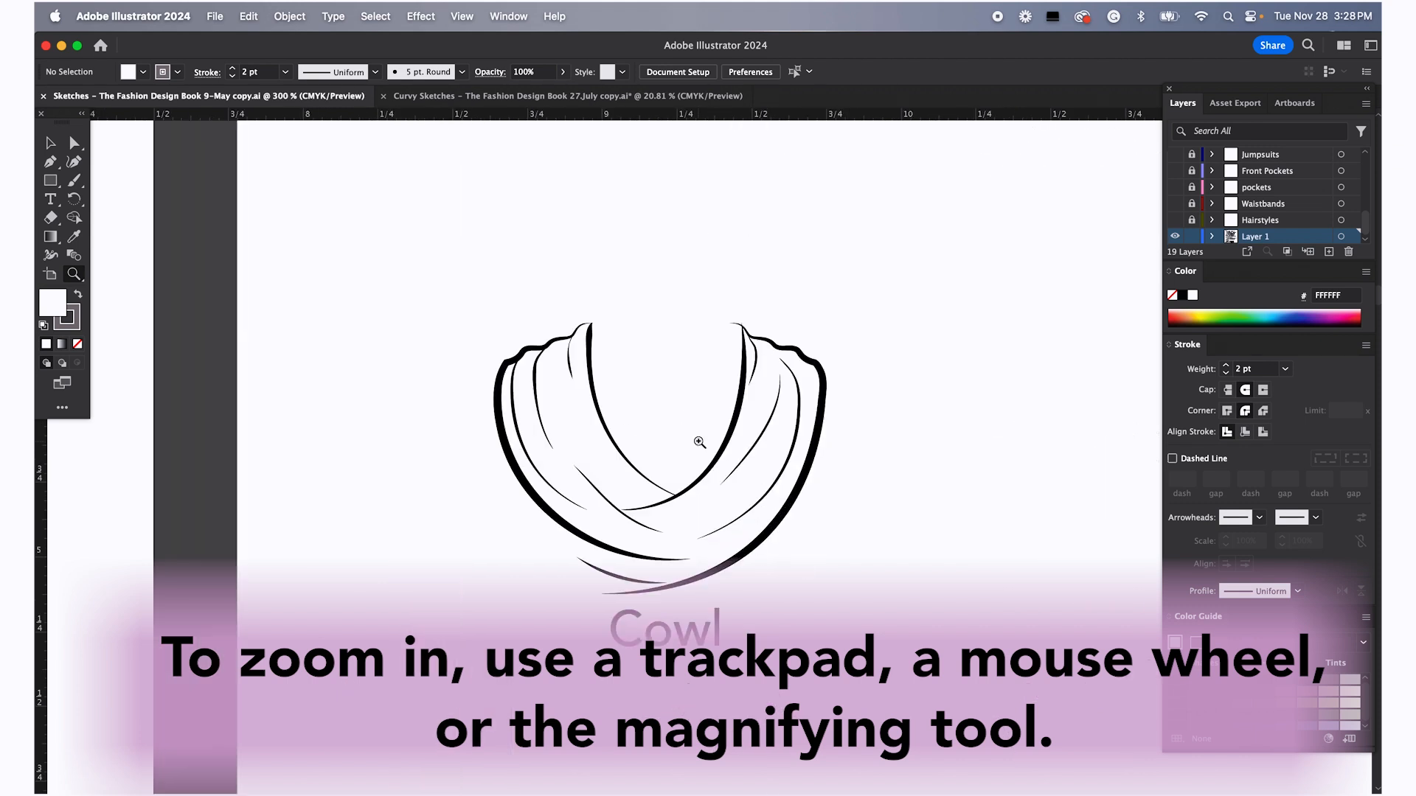
Zoom out step by step from the Cowl neckline sketch with the Zoom tool
left_click(699, 443)
left_click(699, 438)
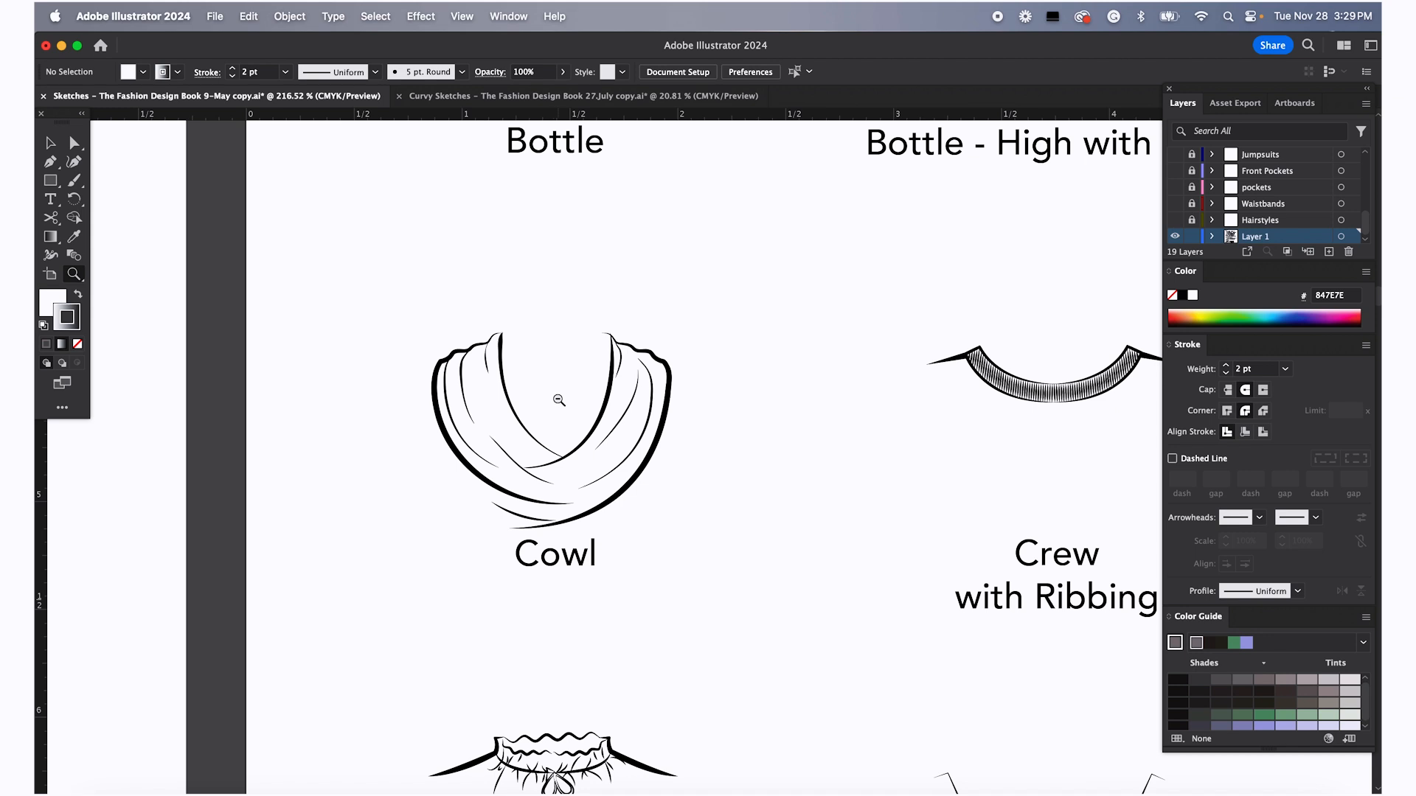
left_click(558, 404, "alt")
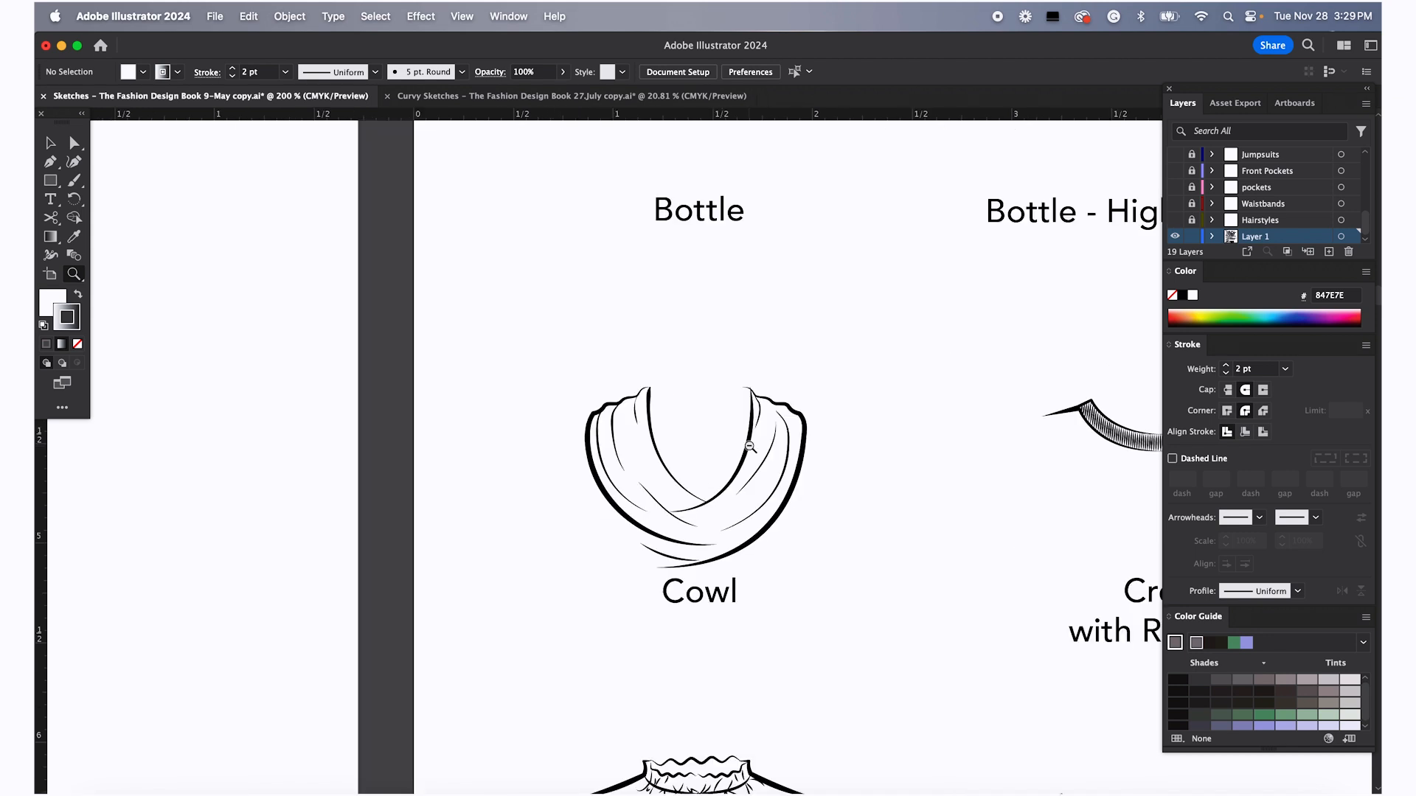
left_click(738, 444, "alt")
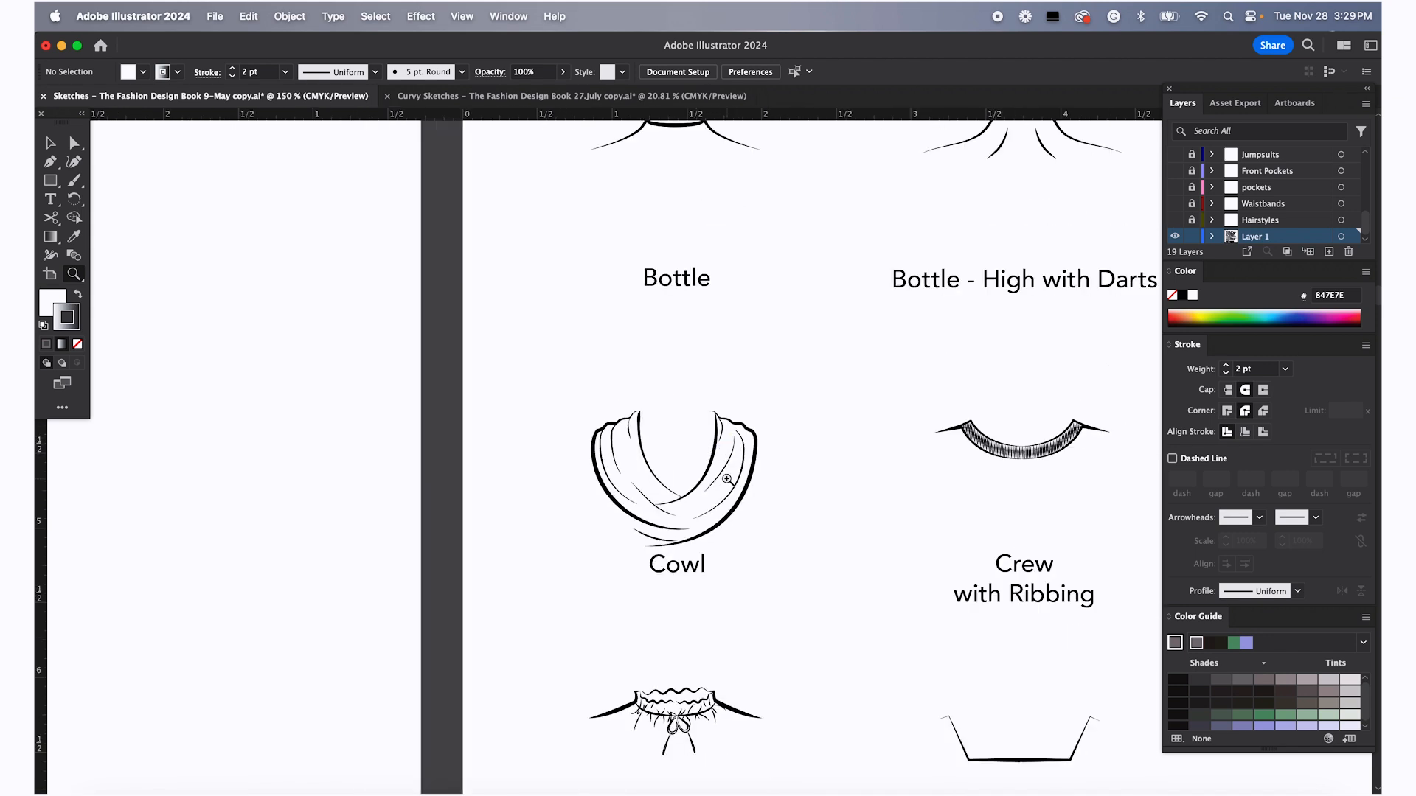
left_click(730, 477)
Switch to the Selection tool, reset default colours and ungroup the Cowl neckline sketch
left_click(52, 144)
key("d")
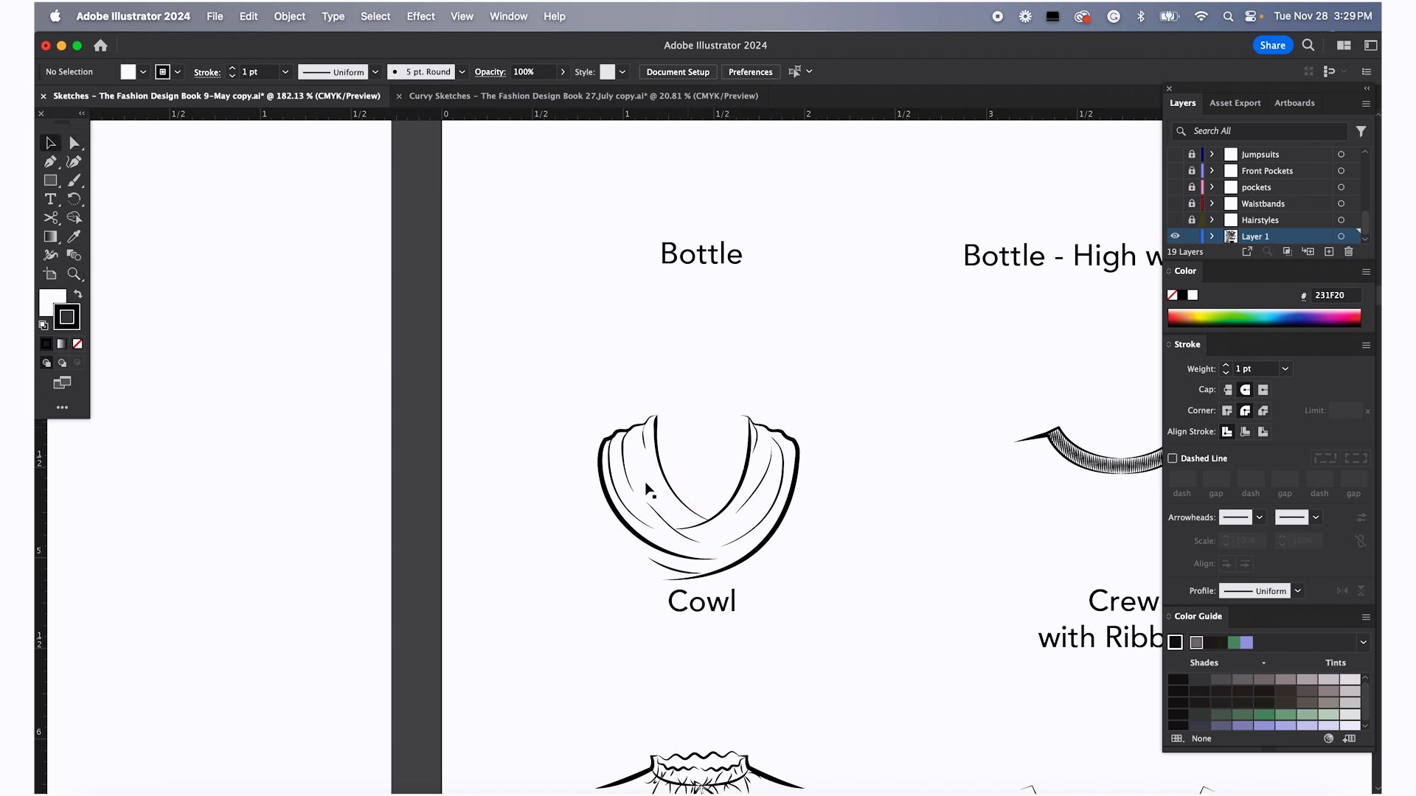
left_click(654, 470)
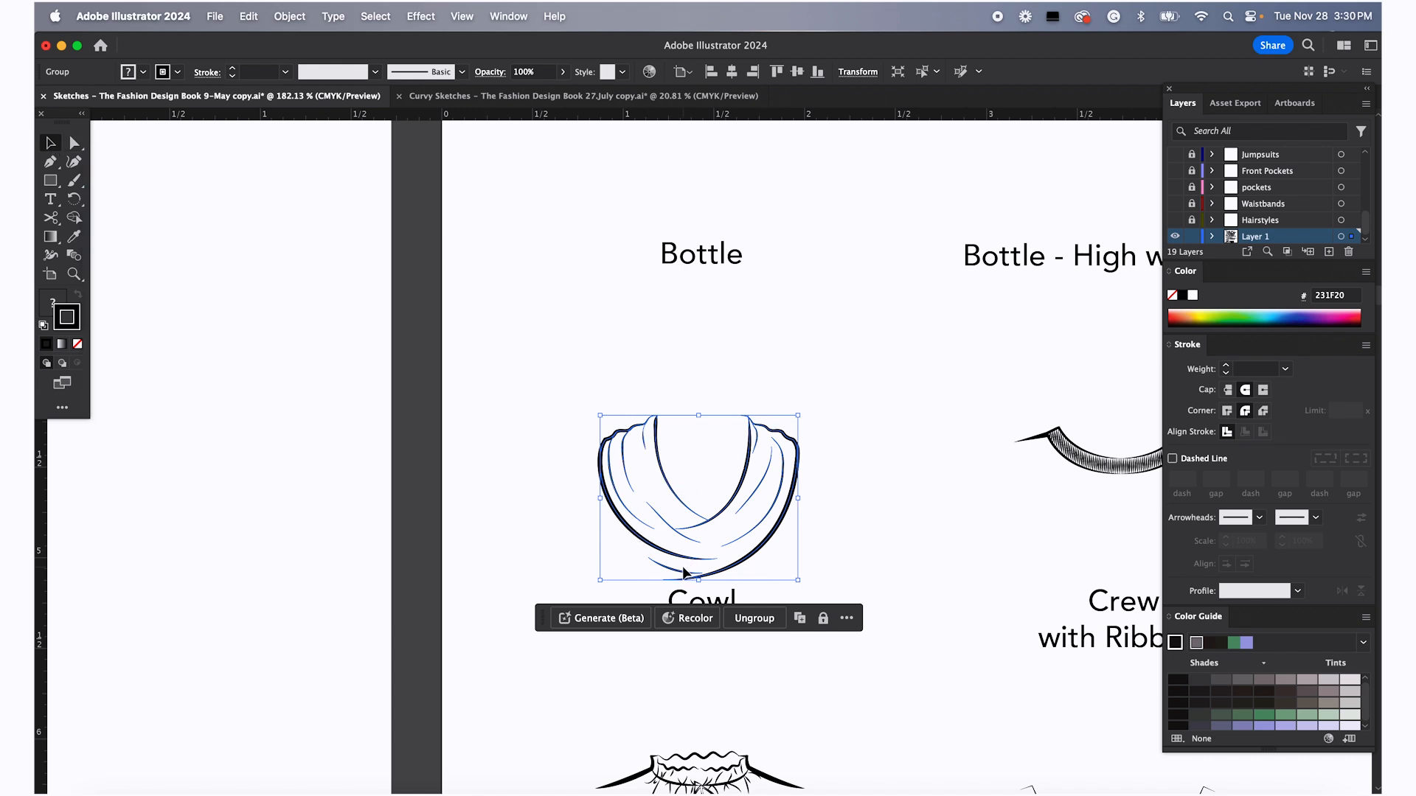
right_click(666, 484)
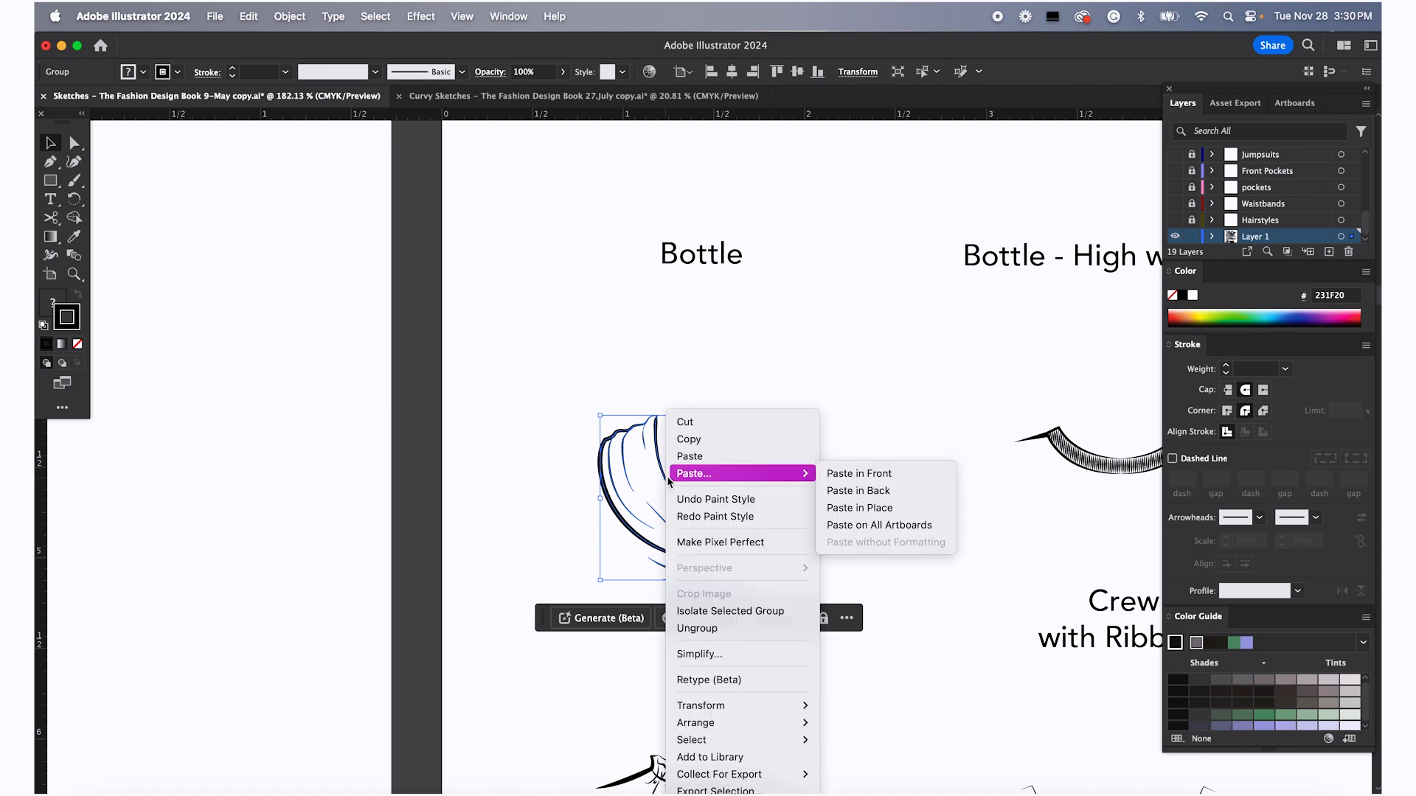
left_click(715, 629)
Select all the separate cowl paths and group them together again
left_click(747, 443)
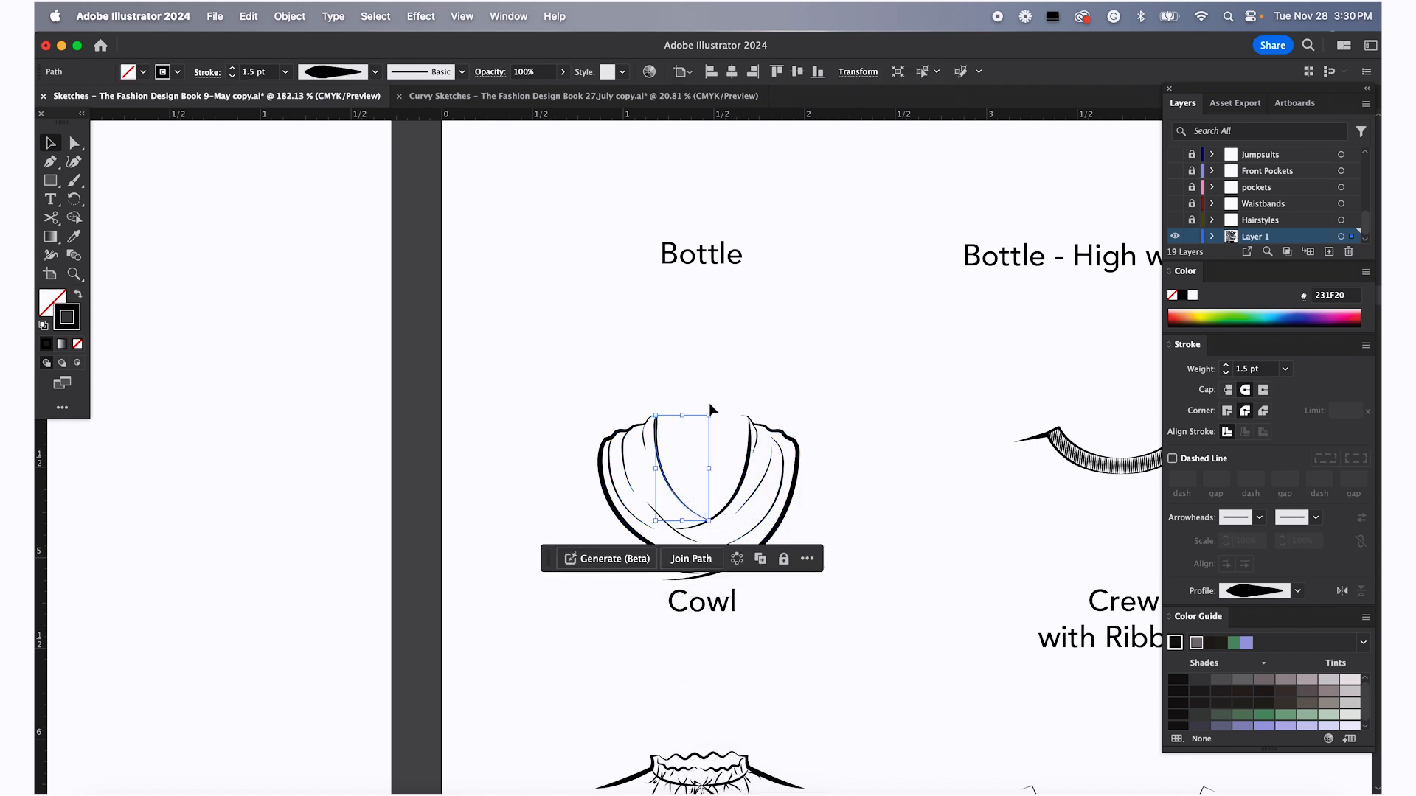
left_click(766, 473)
left_click(783, 474)
left_click(822, 436)
left_click_drag(582, 391, 837, 581)
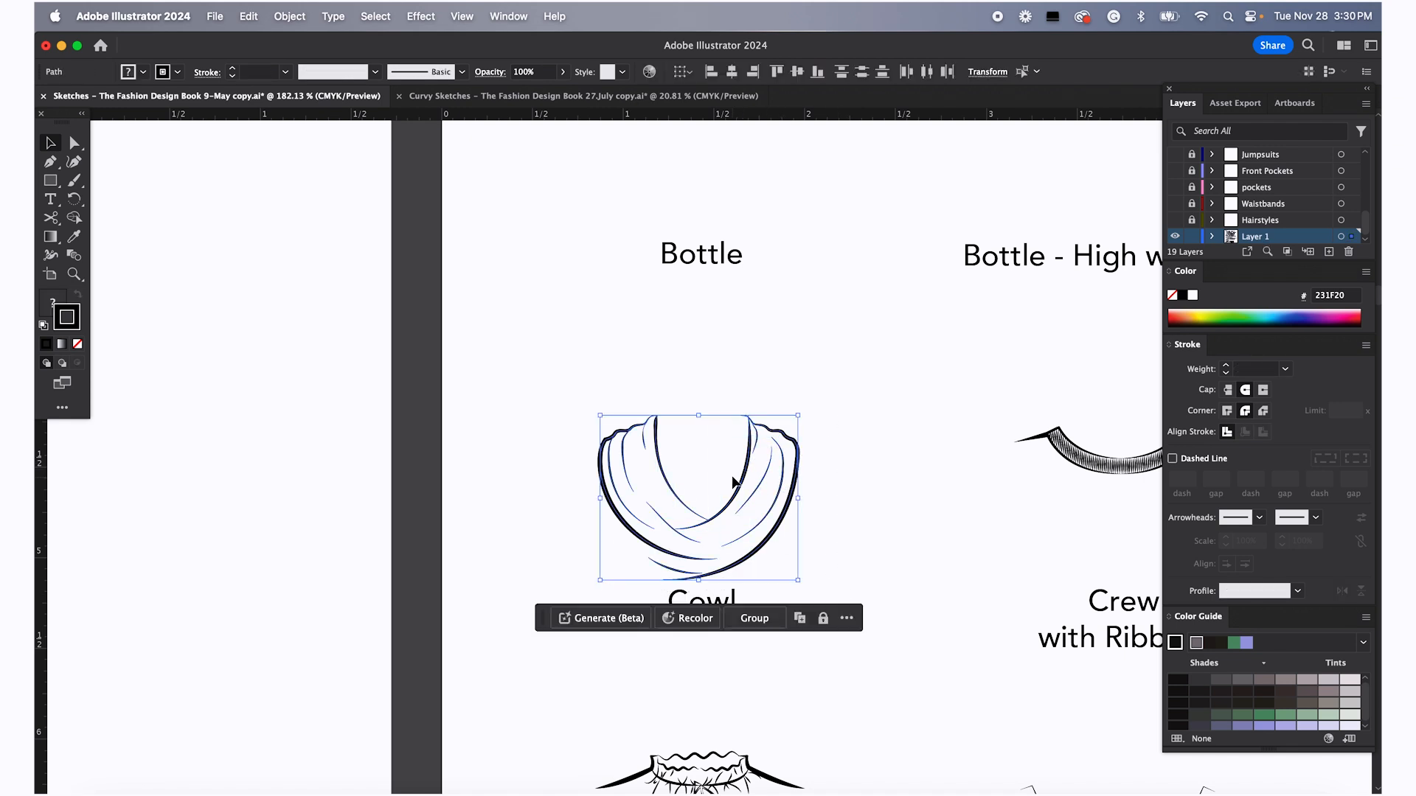
key("super+g")
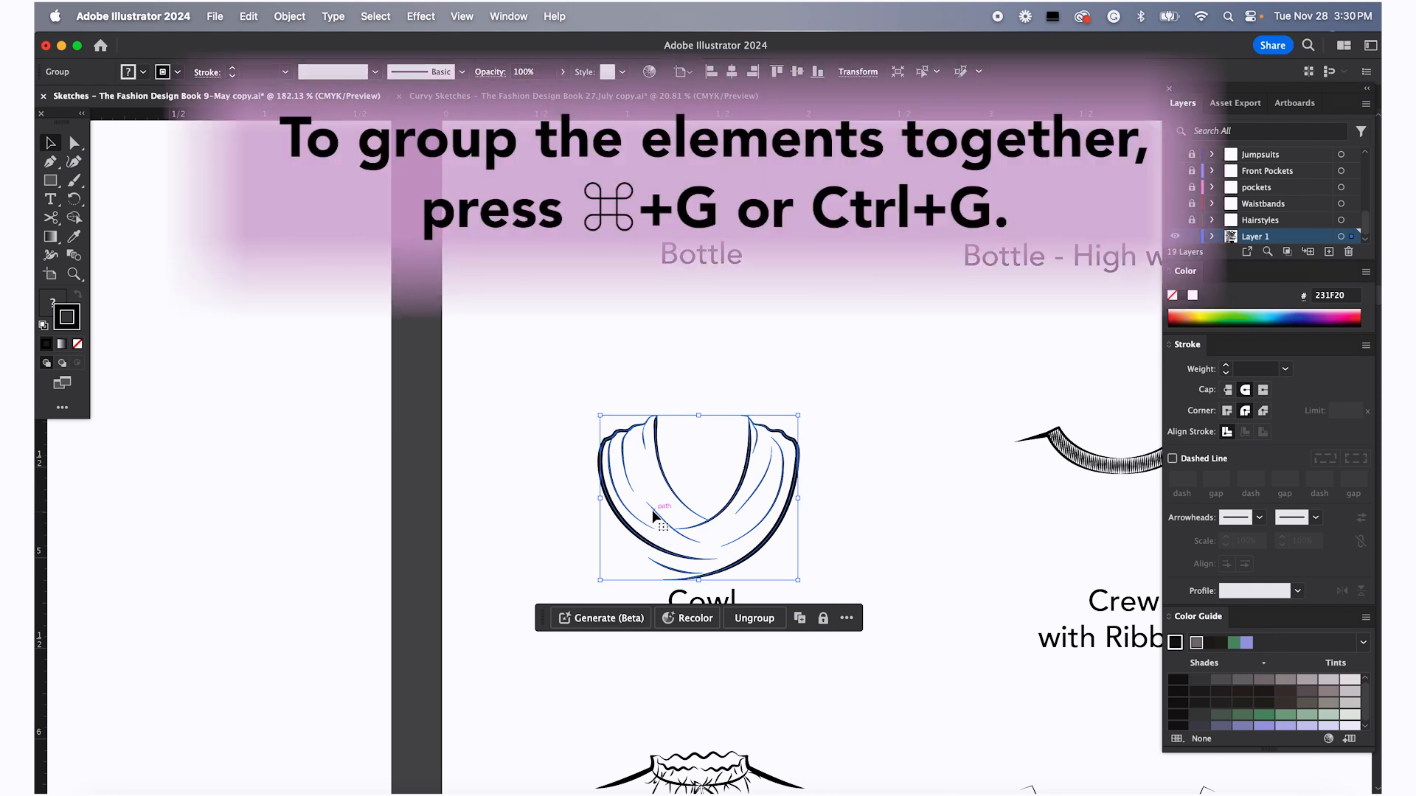
Copy the Cowl sketch, paste a duplicate and move it onto the blank Chapter 3 title artboard
right_click(663, 505)
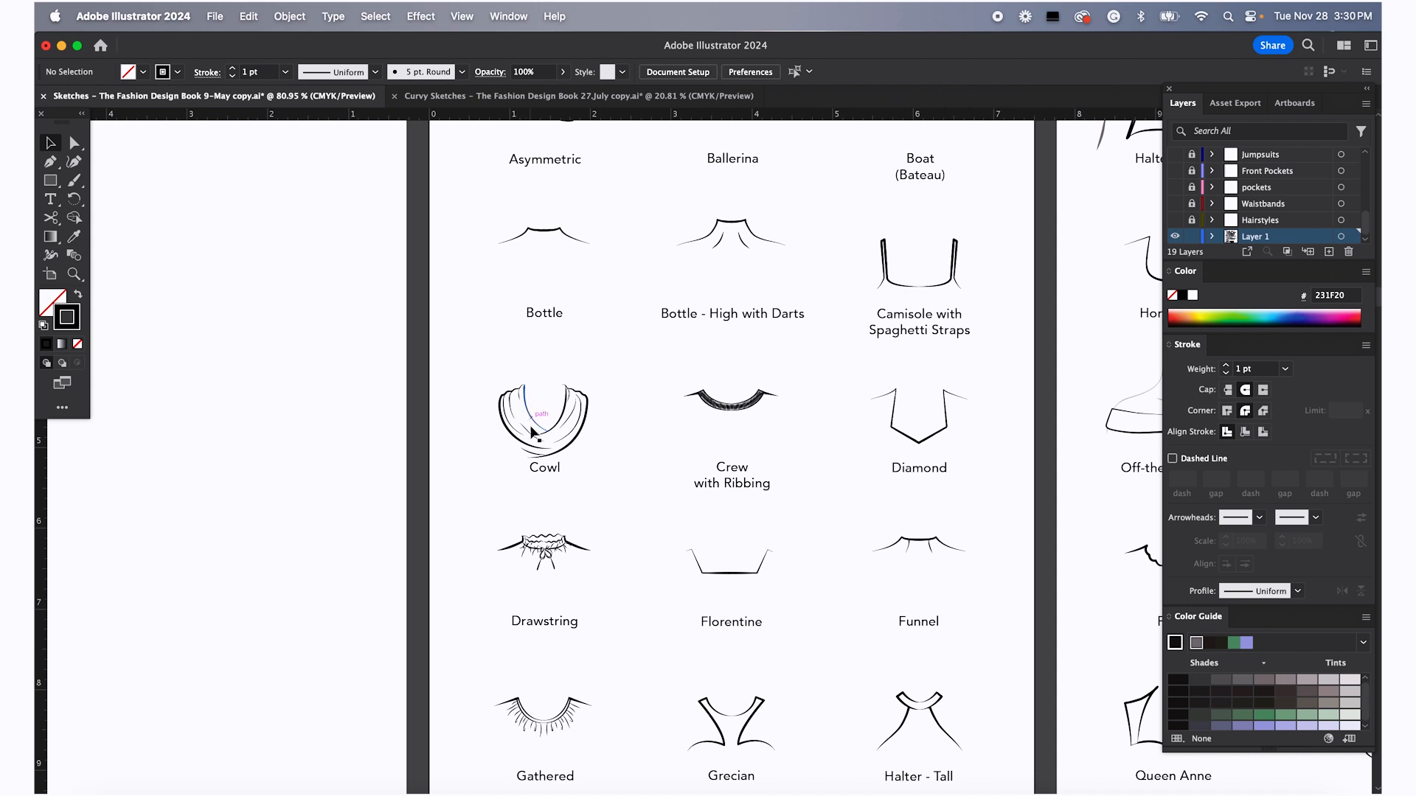
scroll(549, 432, "down", 1)
left_click(543, 407)
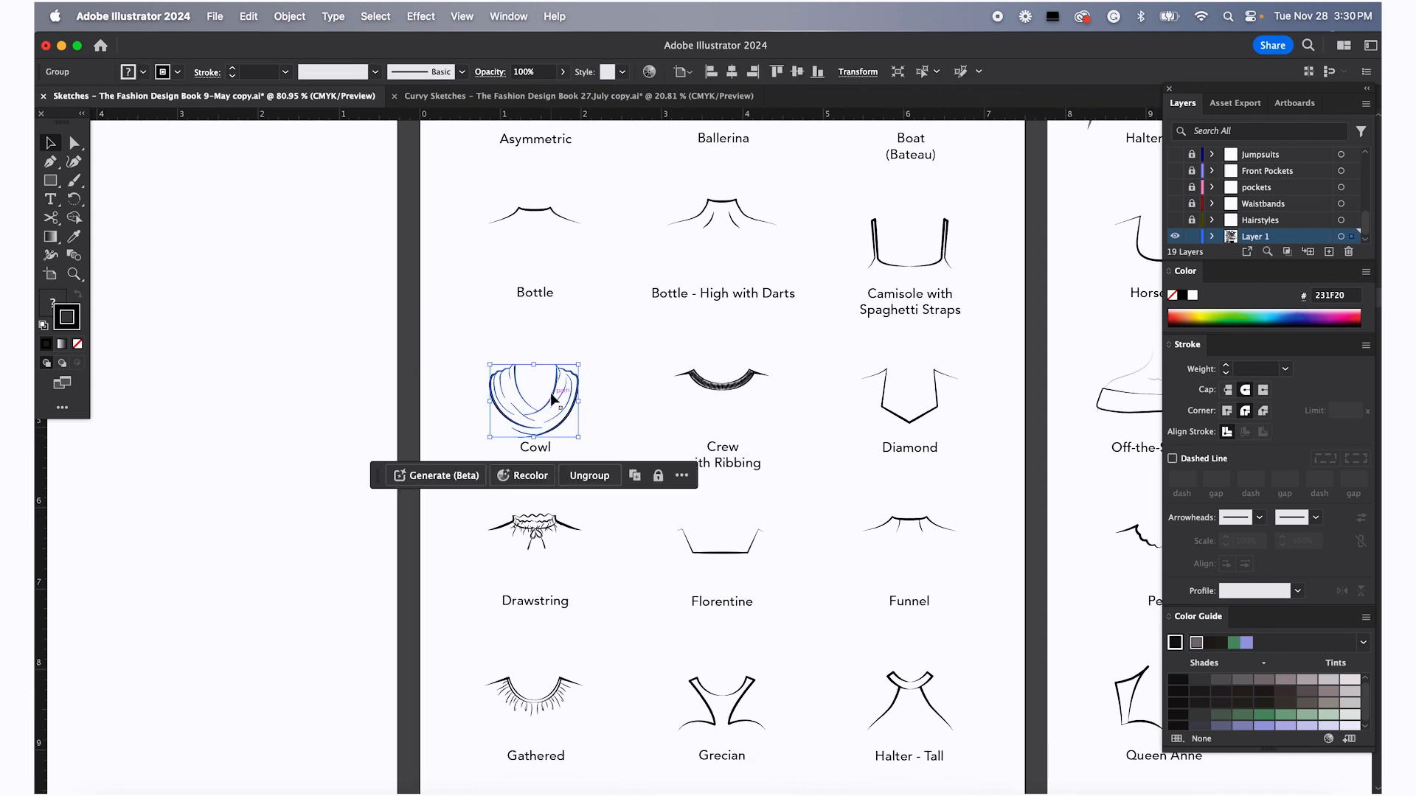
key("super+c")
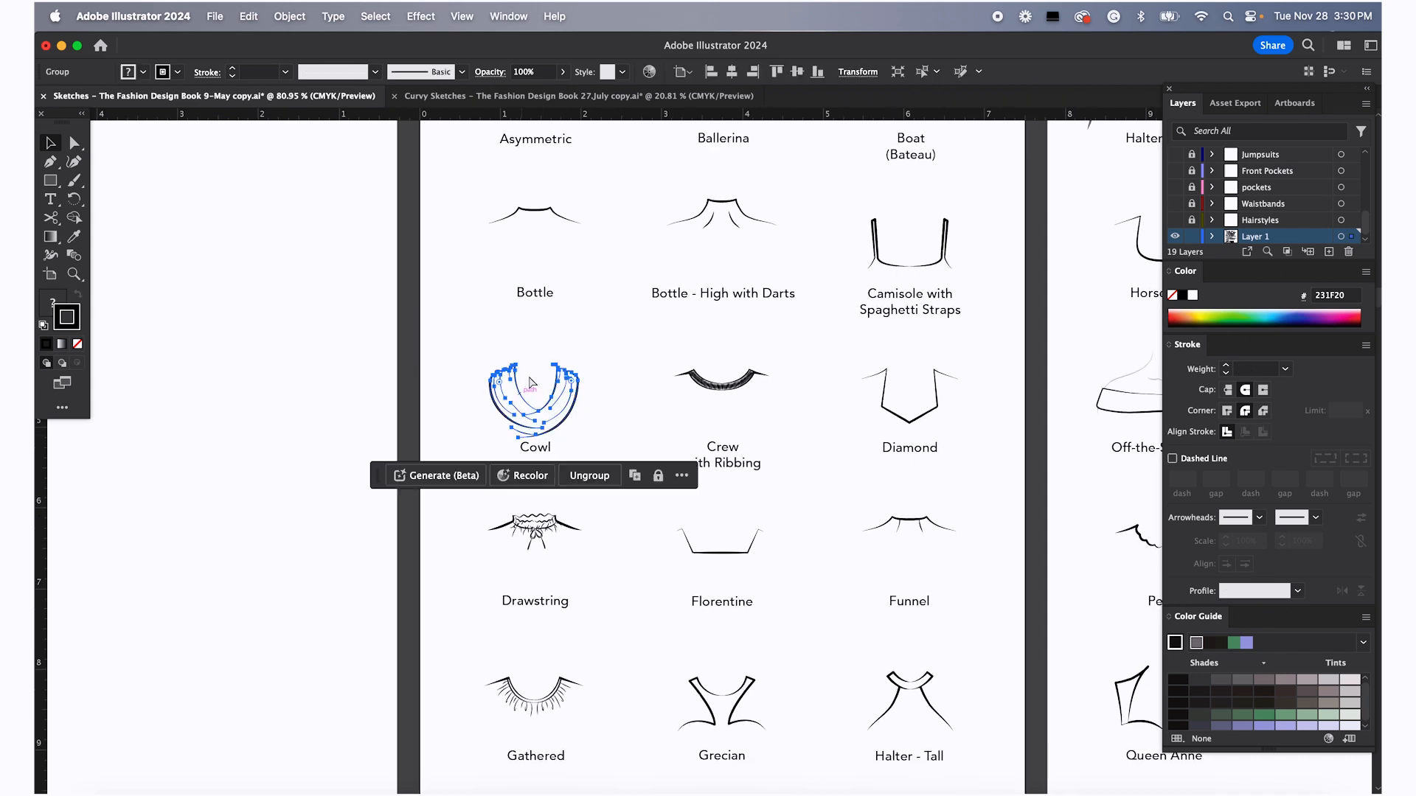
key("super+v")
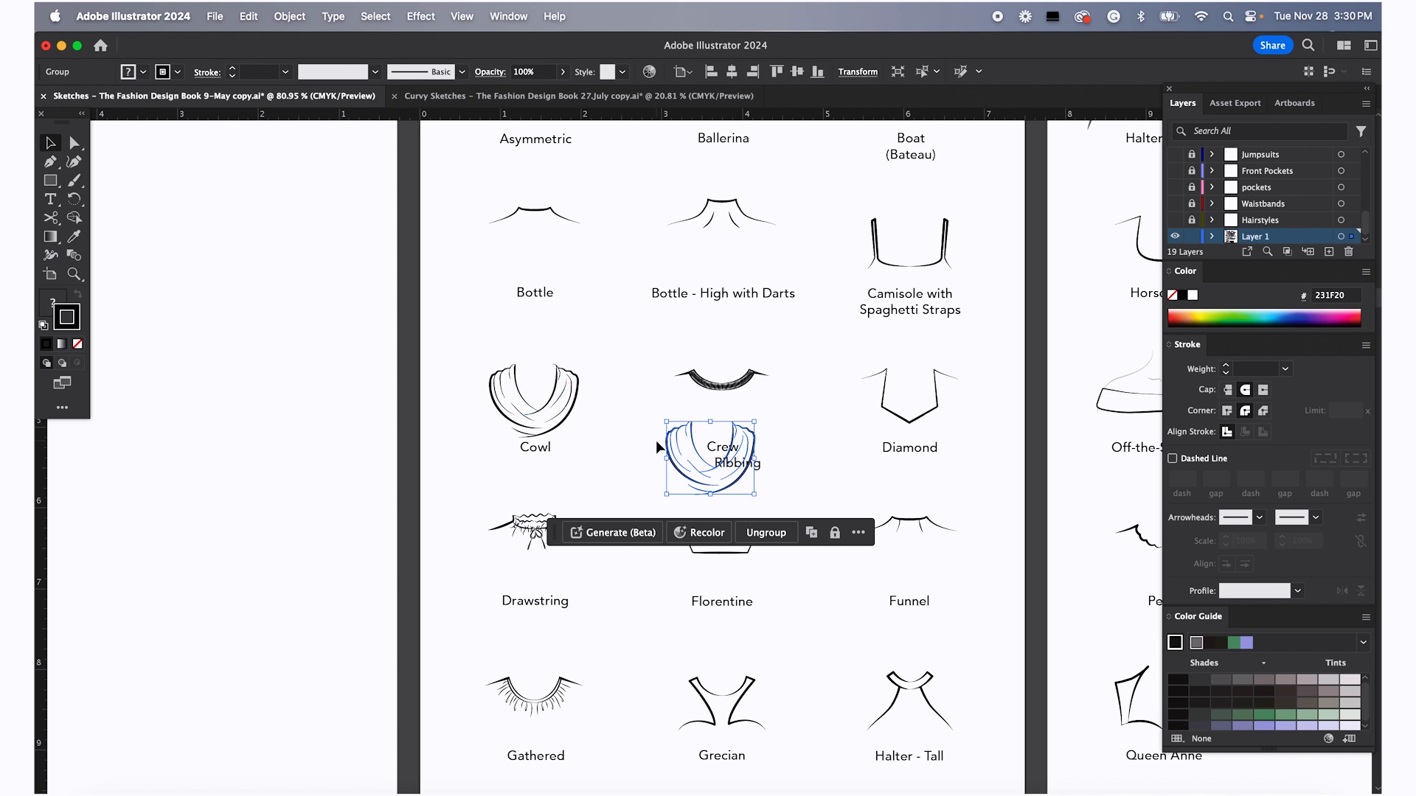
left_click_drag(692, 443, 195, 306)
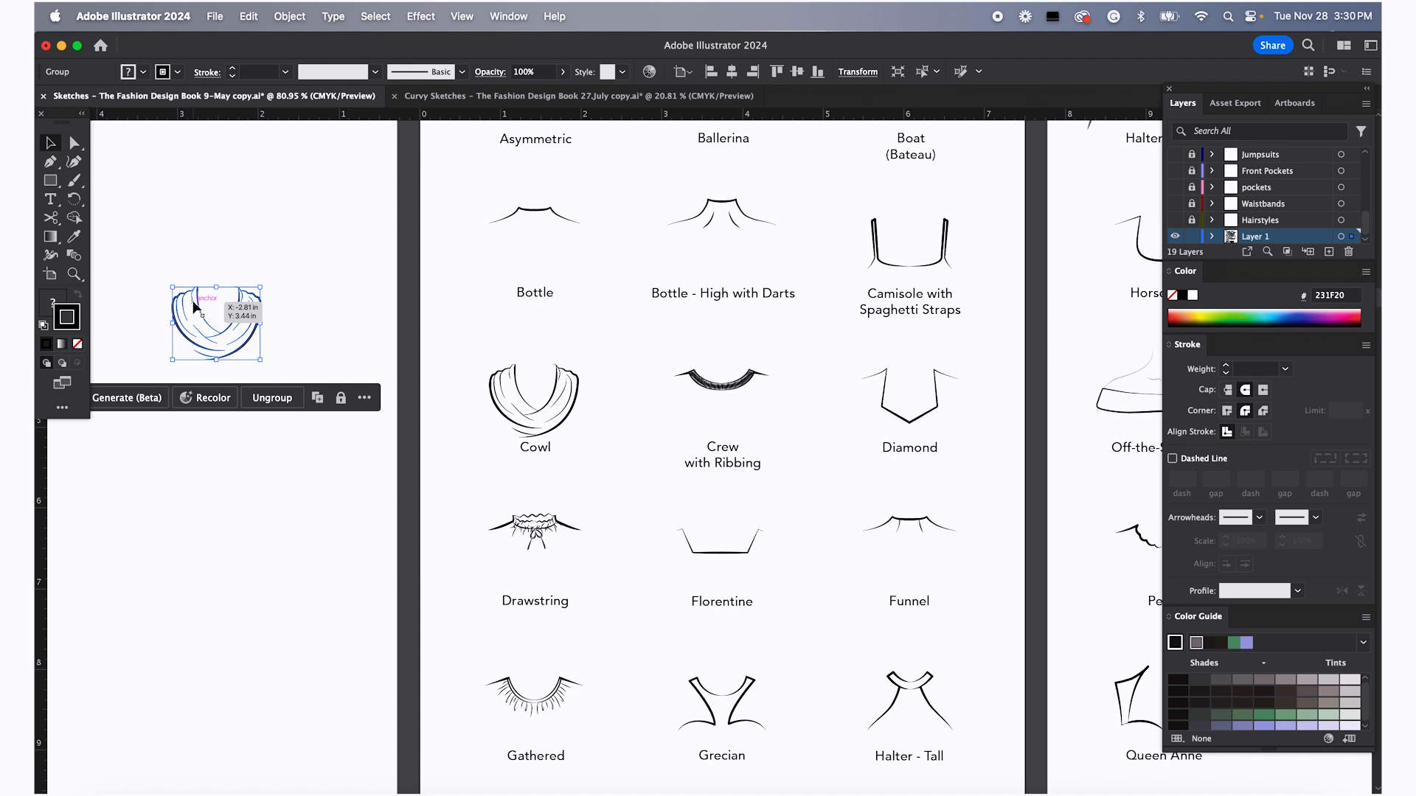
left_click_drag(760, 422, 628, 397)
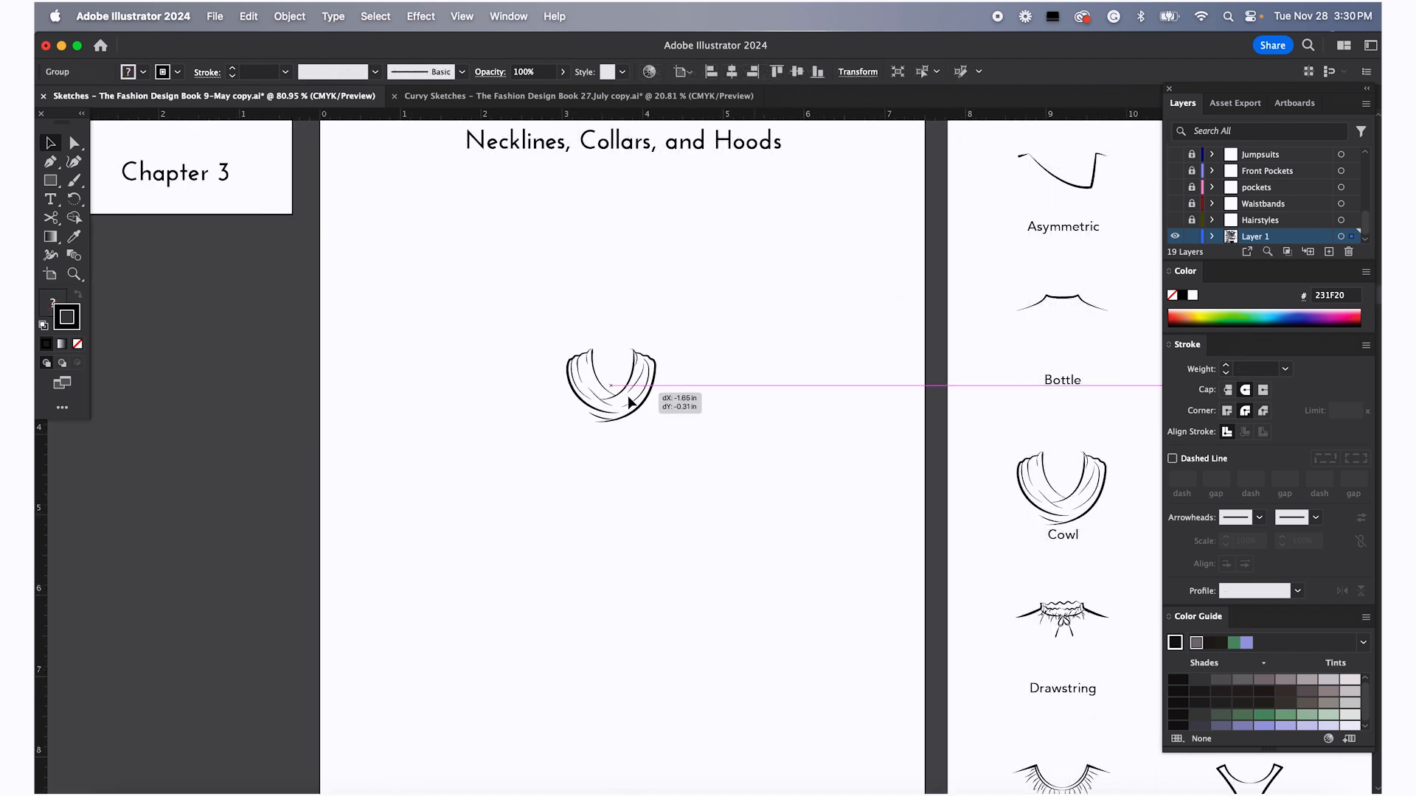
left_click(745, 526)
Scroll through the sleeve and dart chapters down to the tops silhouettes pages
scroll(745, 525, "down", 2)
scroll(745, 526, "right", 2)
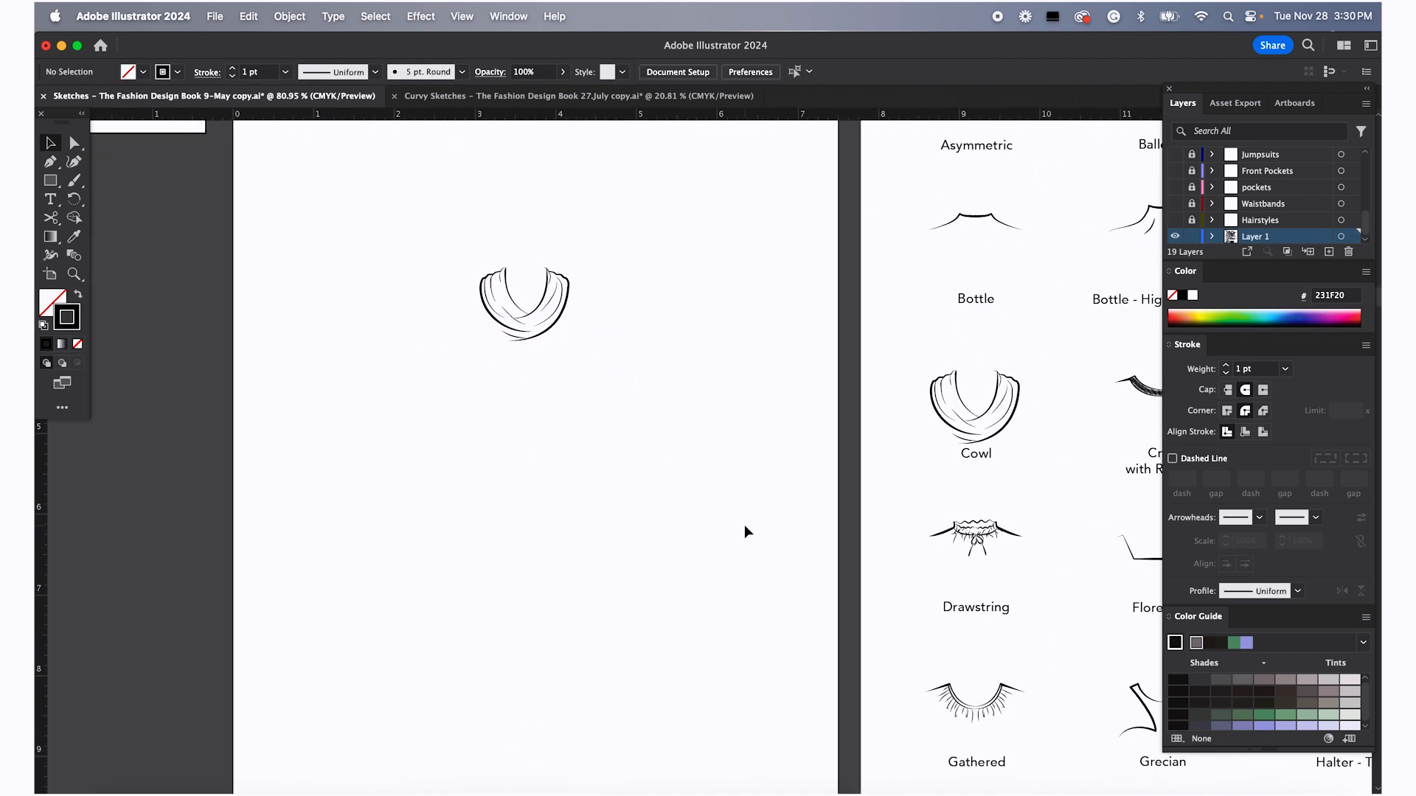
scroll(745, 526, "down", 5)
scroll(745, 526, "down", 4)
scroll(745, 526, "right", 2)
scroll(745, 525, "down", 5)
scroll(744, 524, "right", 10)
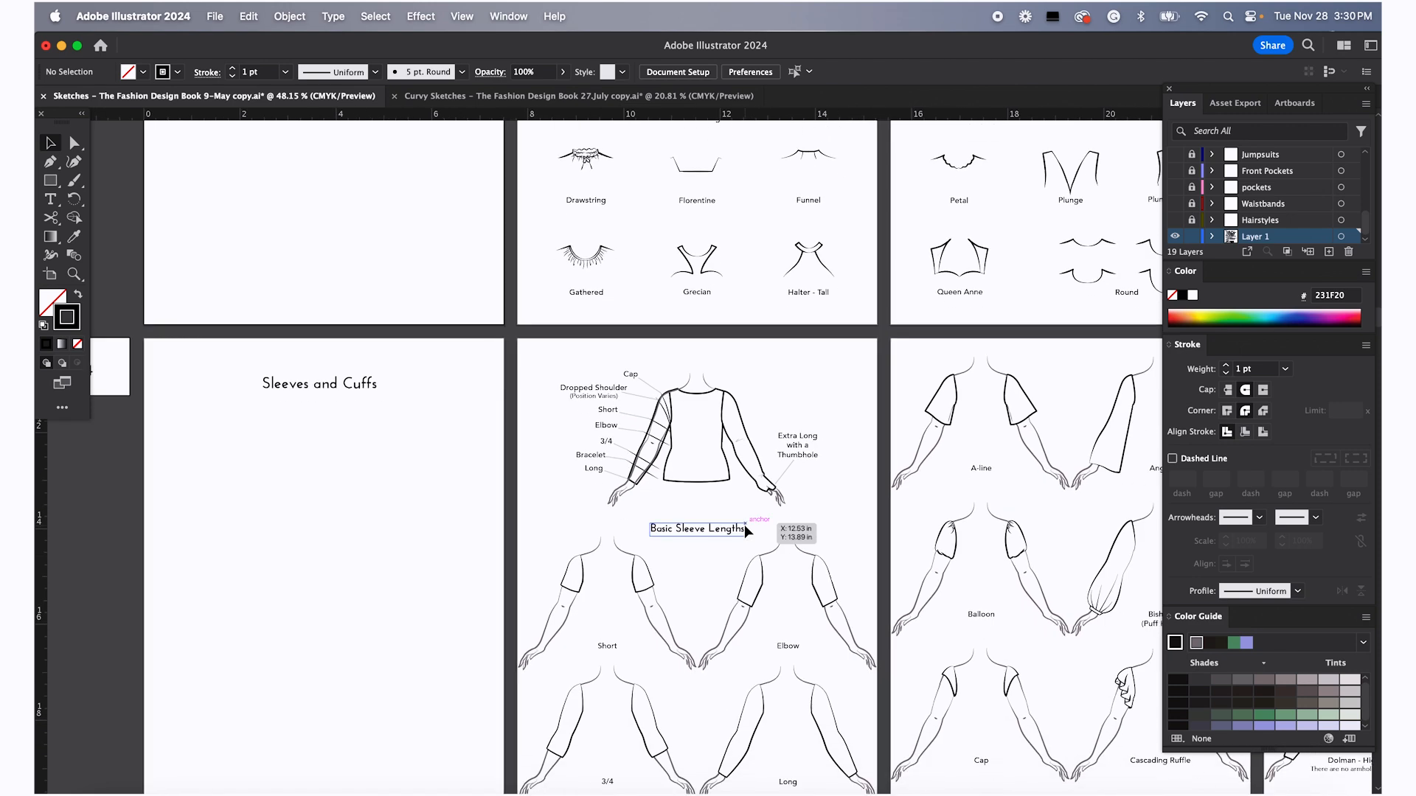
scroll(745, 525, "down", 4)
scroll(748, 535, "right", 6)
scroll(745, 528, "down", 8)
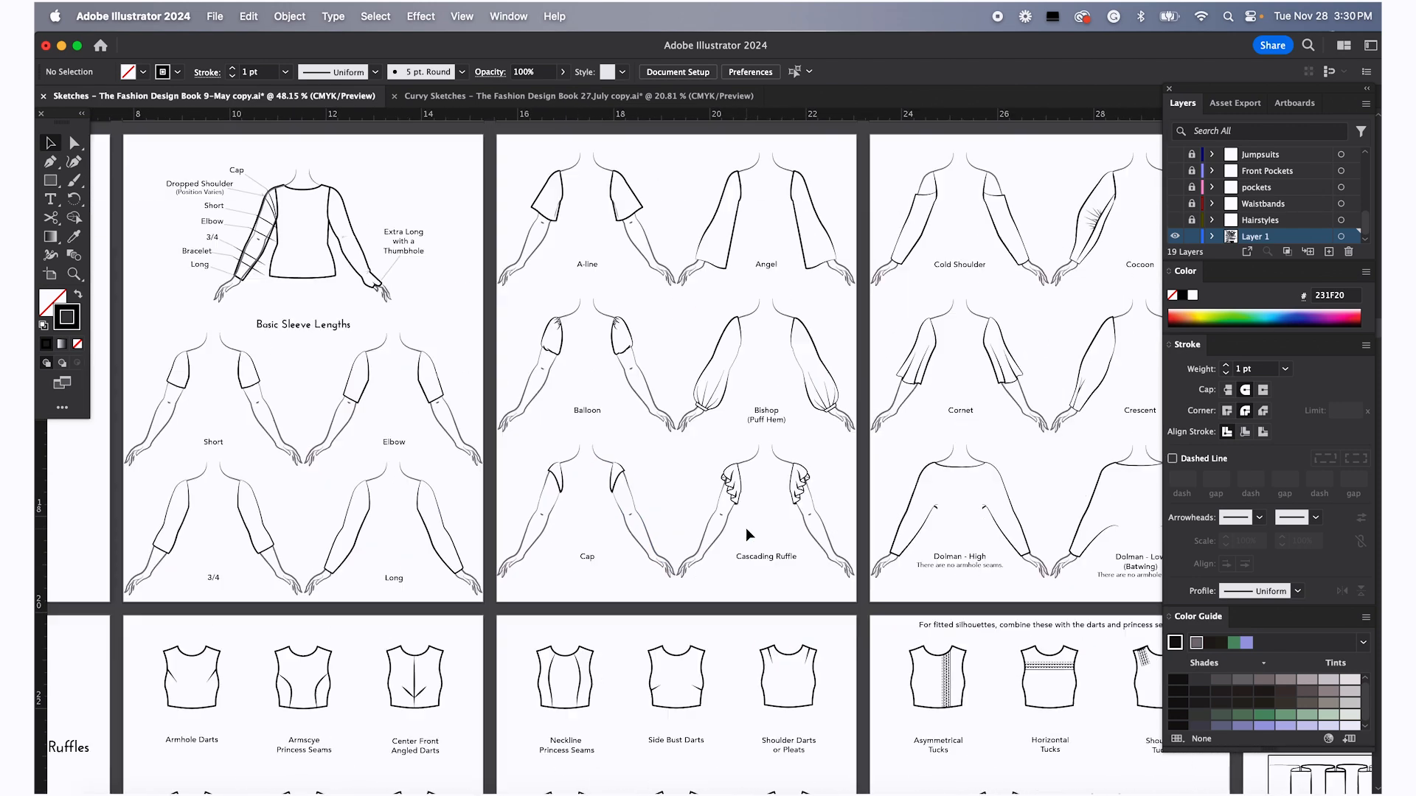
scroll(745, 529, "left", 3)
scroll(745, 529, "down", 10)
scroll(745, 528, "right", 6)
scroll(743, 529, "down", 5)
scroll(744, 529, "left", 4)
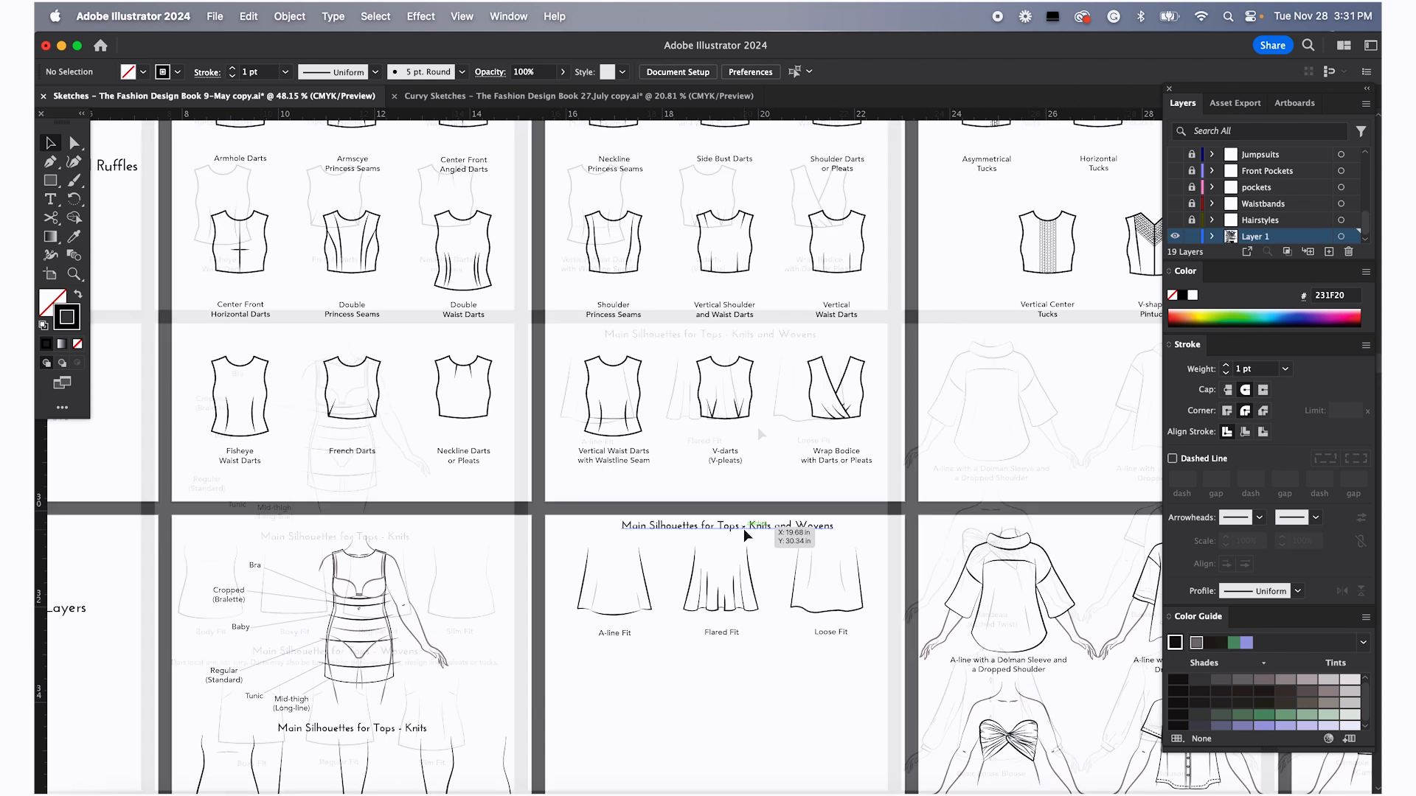
Duplicate the Flared Fit top sketch just below the original
left_click(719, 412)
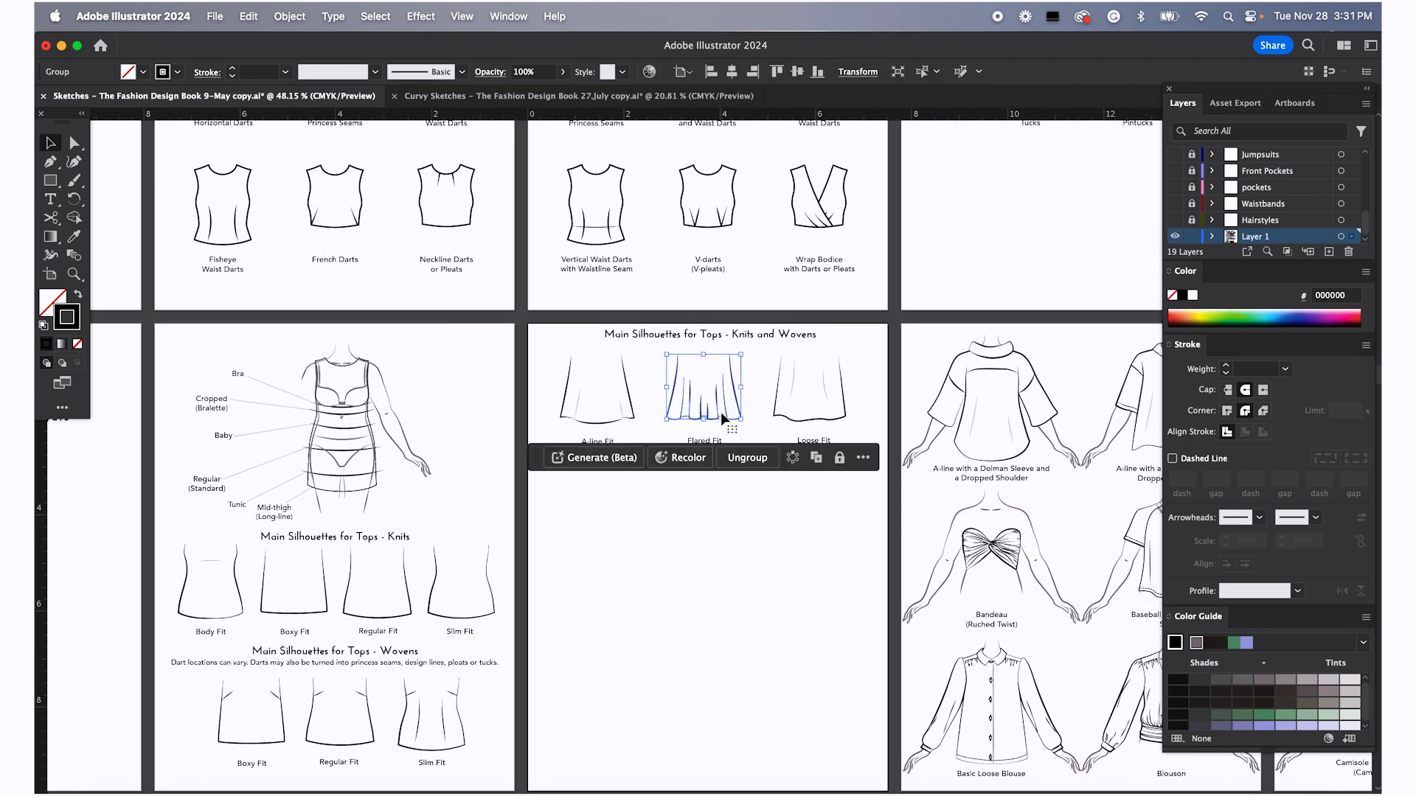
key("a")
left_click_drag(729, 405, 736, 462)
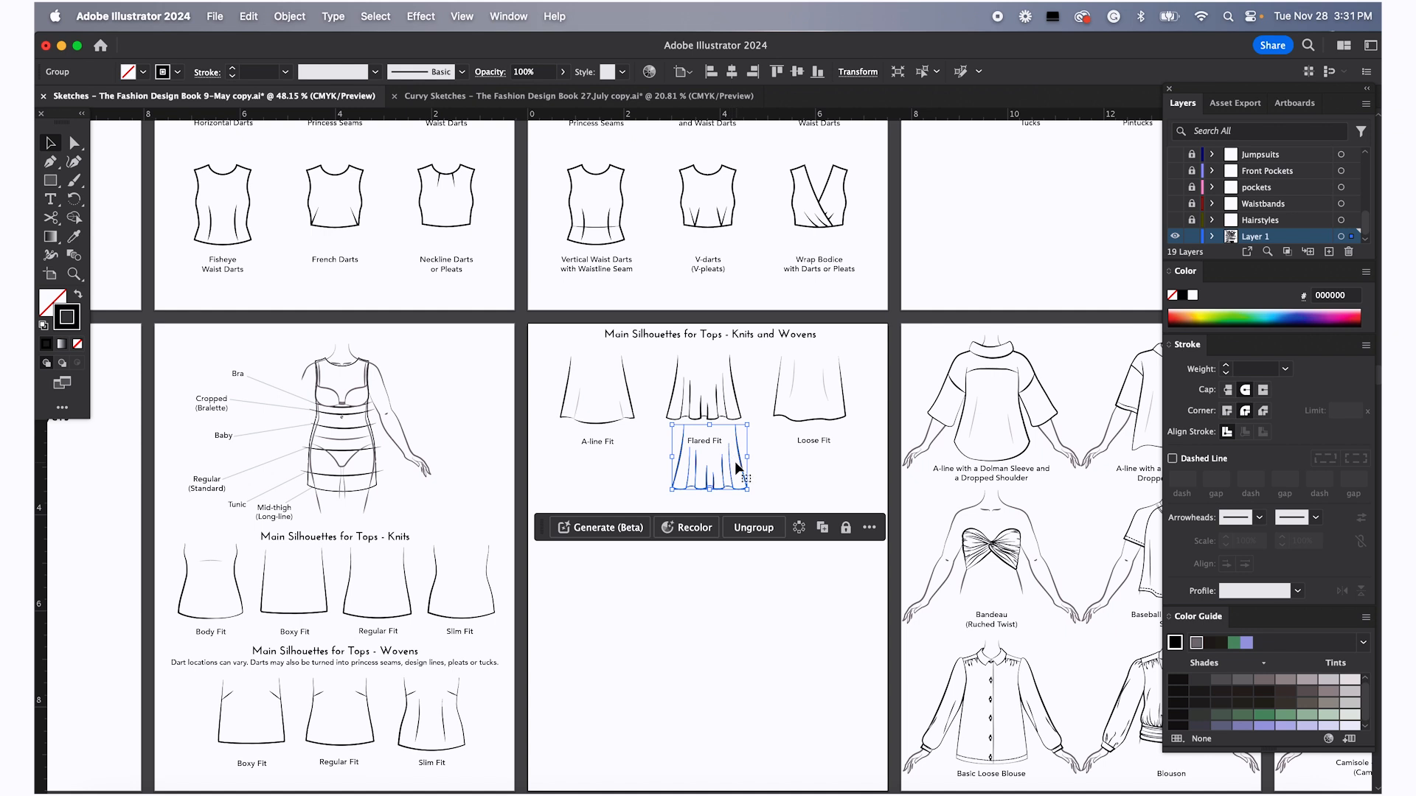
Move the Flared Fit copy onto the Chapter 3 title artboard beneath the cowl copy
scroll(736, 463, "down", 4)
scroll(740, 468, "up", 3)
scroll(739, 469, "left", 2)
left_click_drag(785, 576, 327, 236)
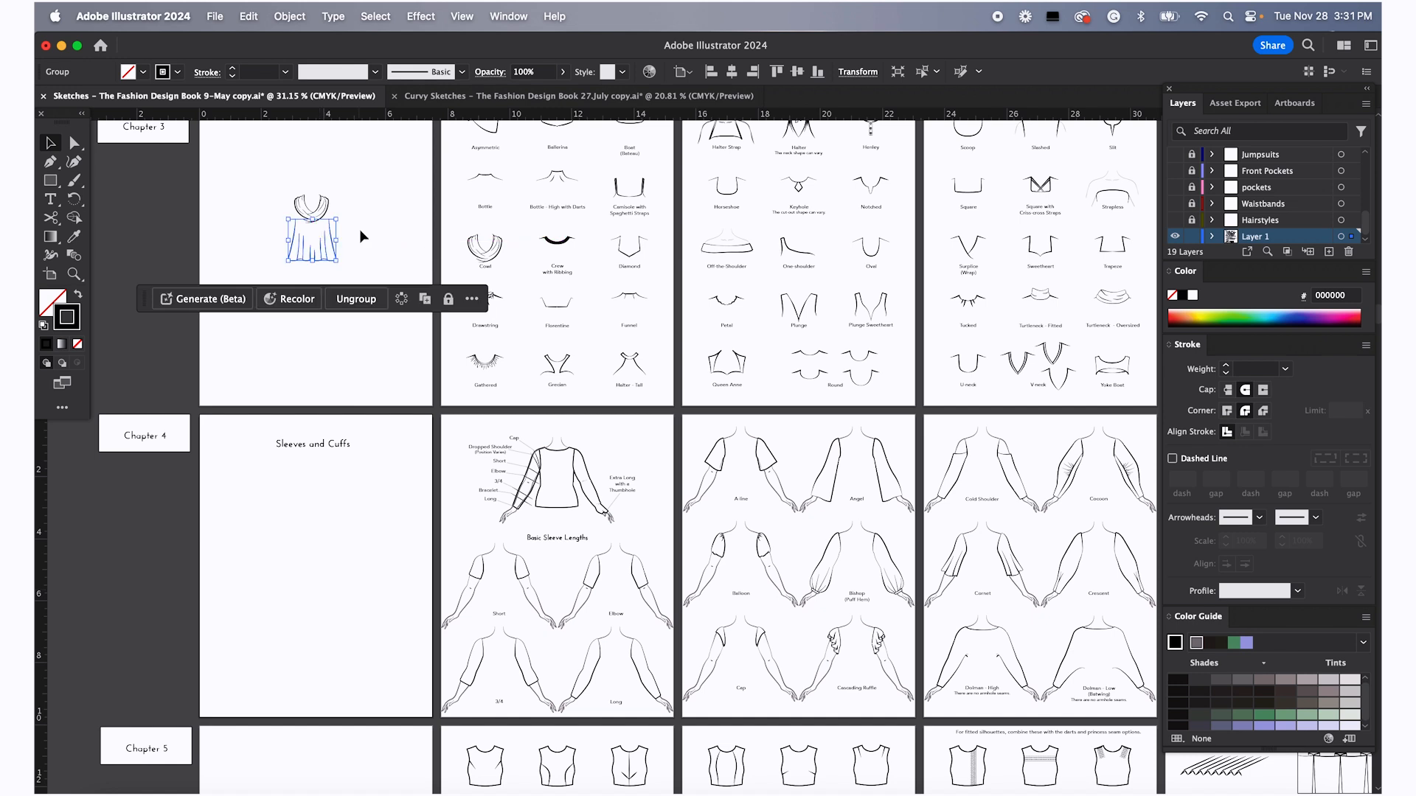
left_click(364, 221)
Place the cowl and Flared Fit top onto the croquis figure on the artboard above
scroll(364, 222, "up", 5)
scroll(364, 221, "left", 2)
scroll(364, 221, "up", 2)
scroll(364, 221, "left", 1)
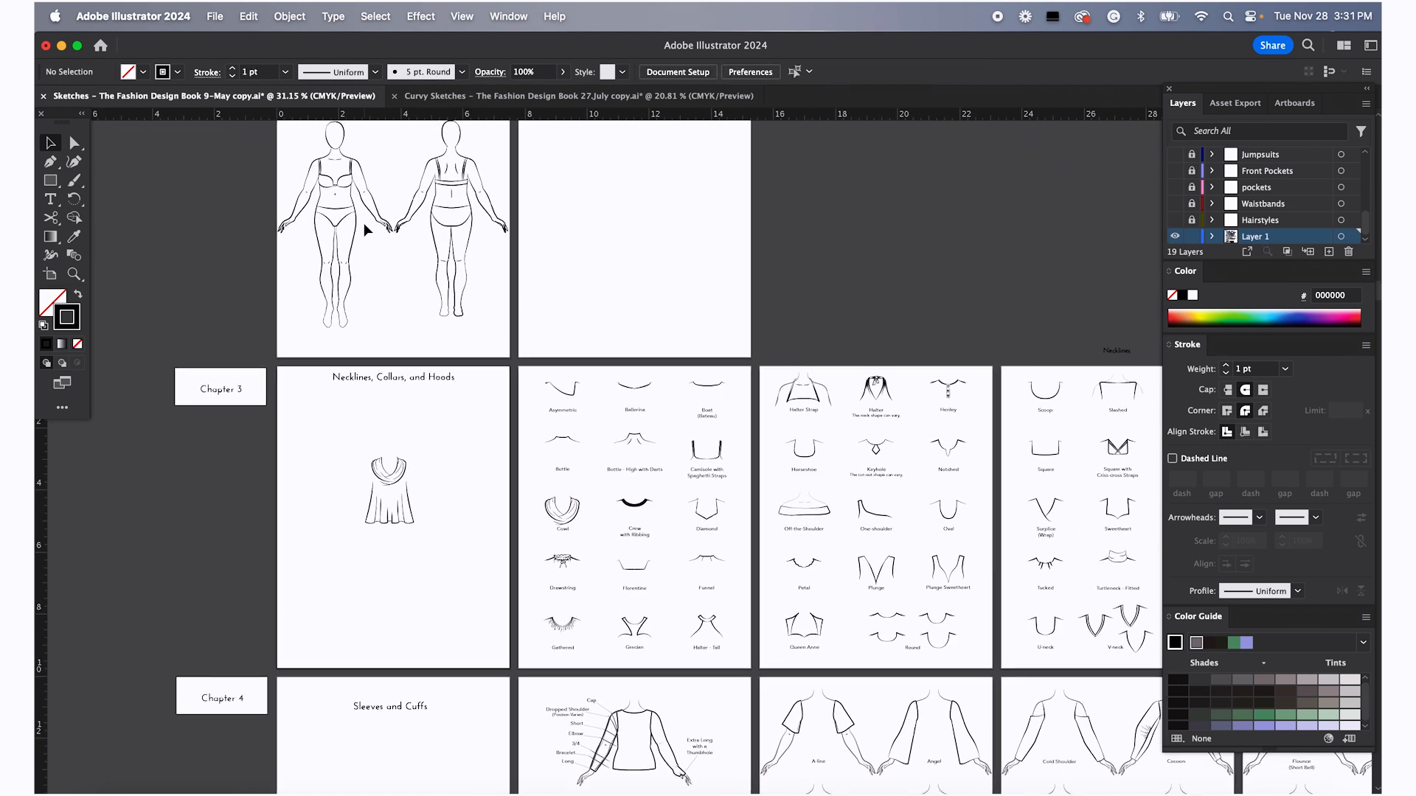
left_click_drag(280, 131, 408, 483)
scroll(443, 472, "left", 5)
scroll(443, 472, "down", 2)
scroll(563, 467, "up", 5)
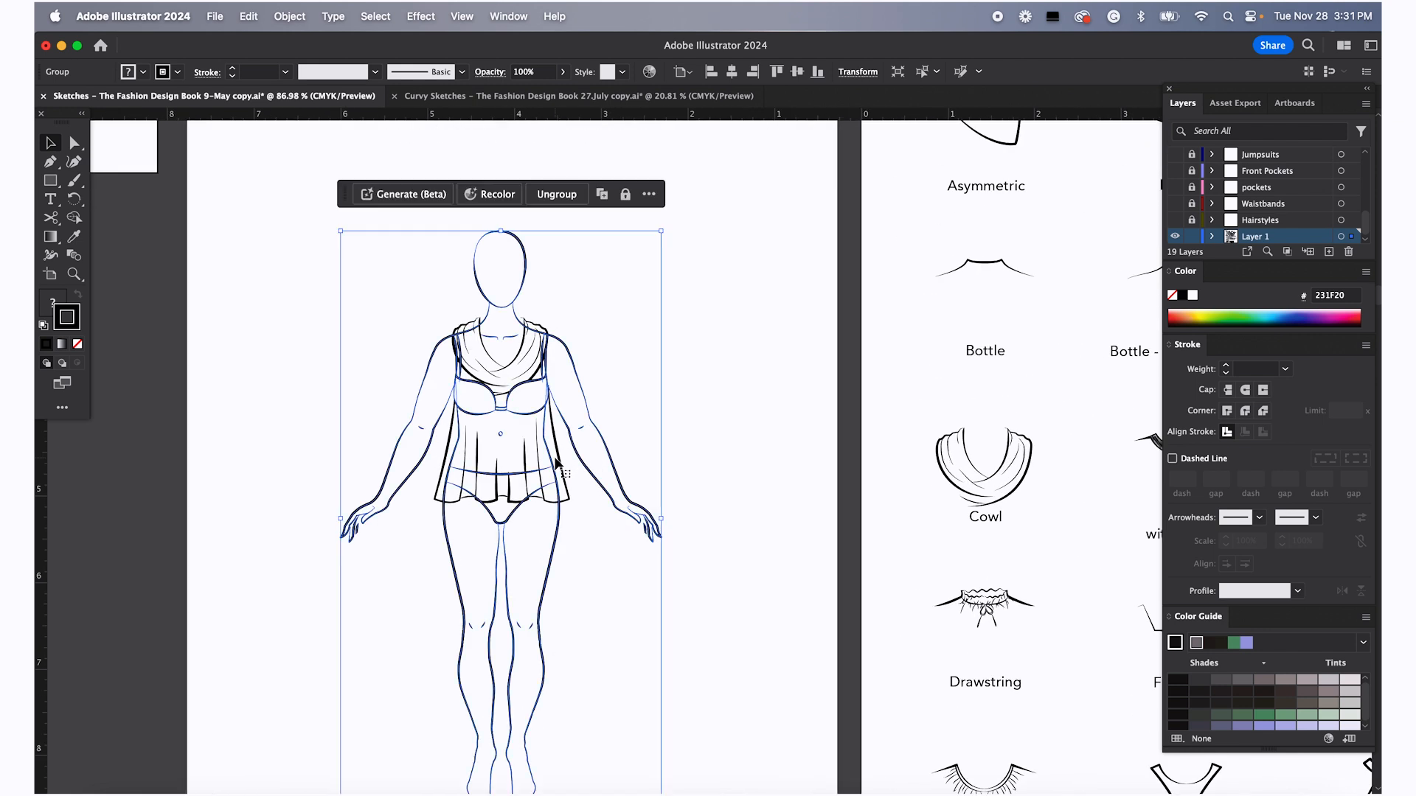
Bring the Flared Fit top on the figure to the front
left_click(554, 437)
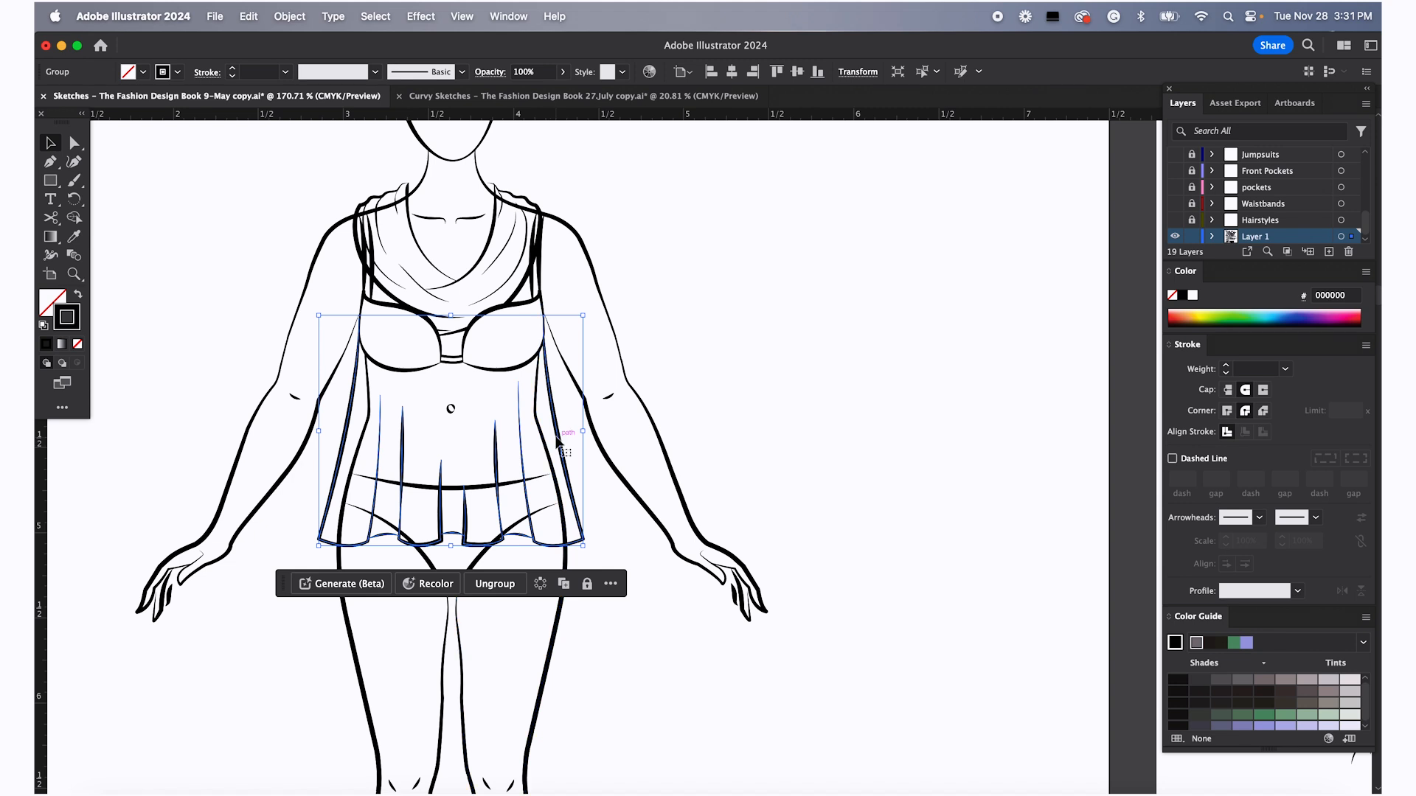
right_click(560, 440)
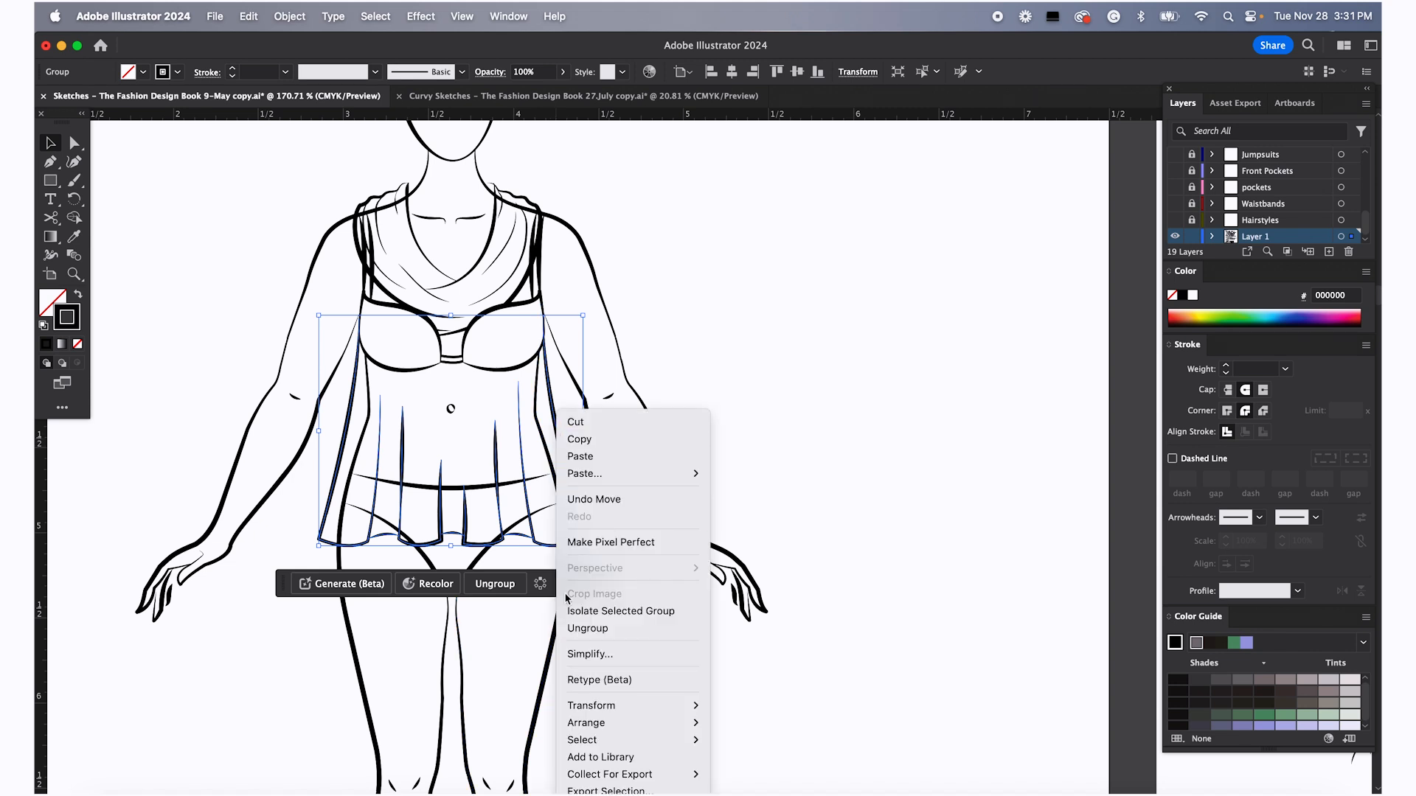
mouse_move(590, 725)
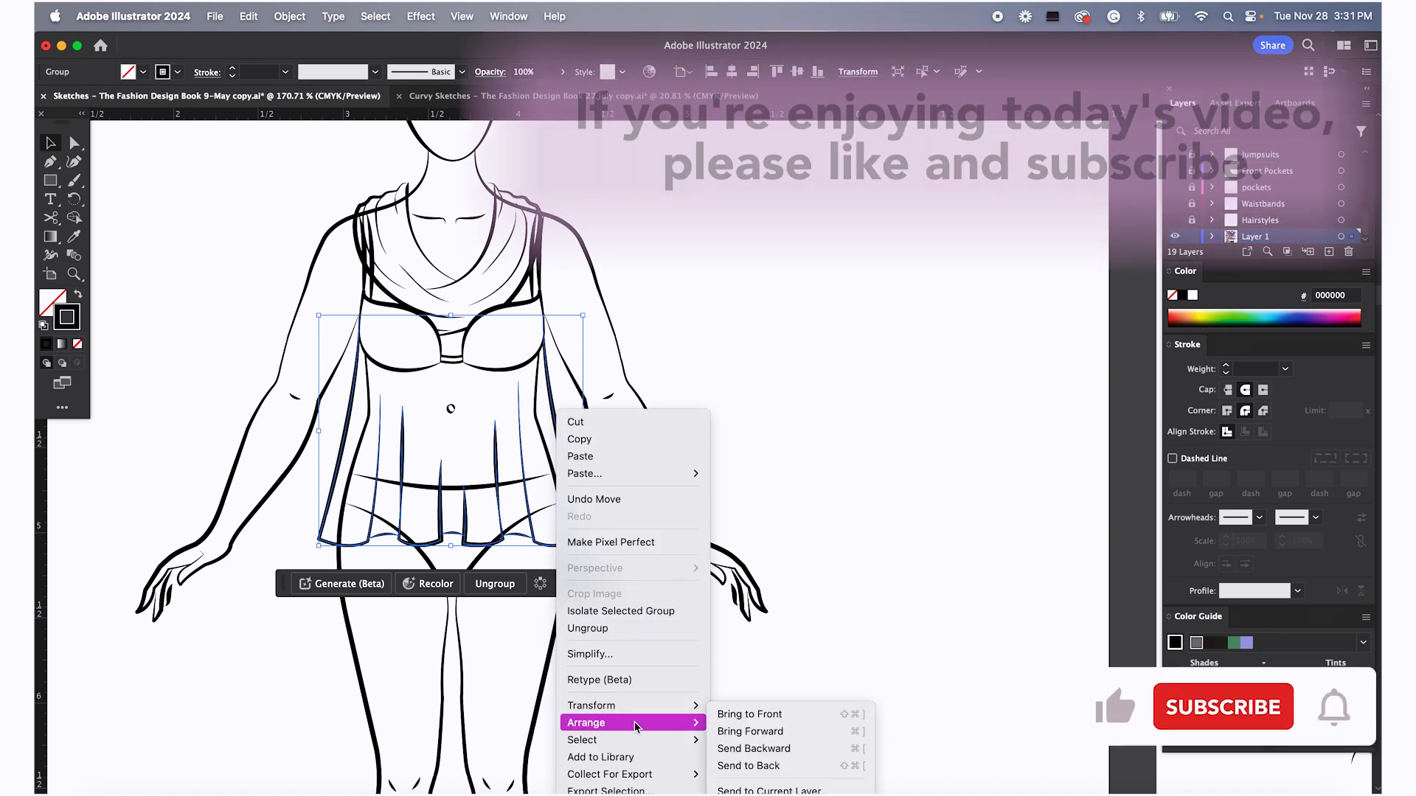
left_click(763, 715)
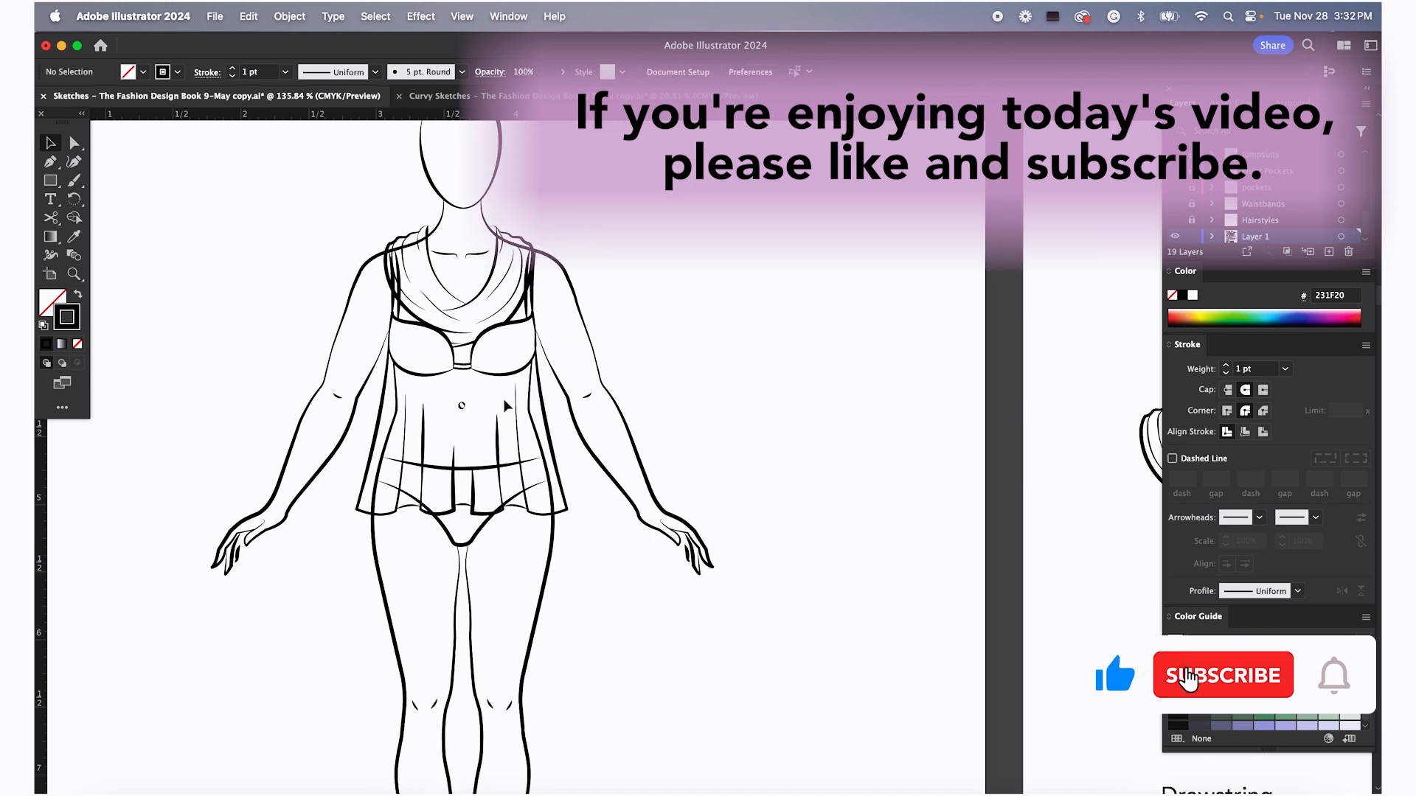
Bring the cowl neckline on the figure to the front
scroll(506, 405, "up", 2)
left_click(515, 326)
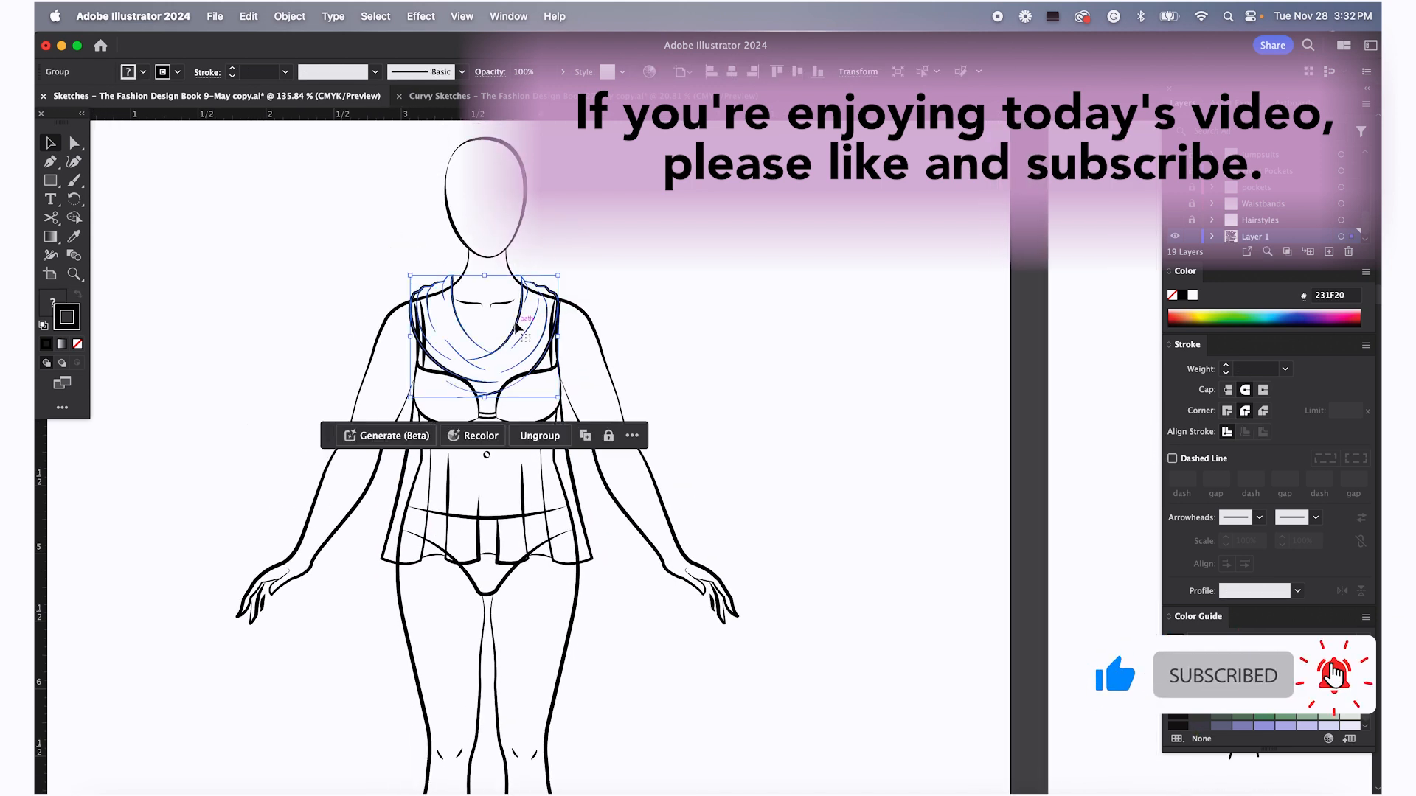
right_click(516, 329)
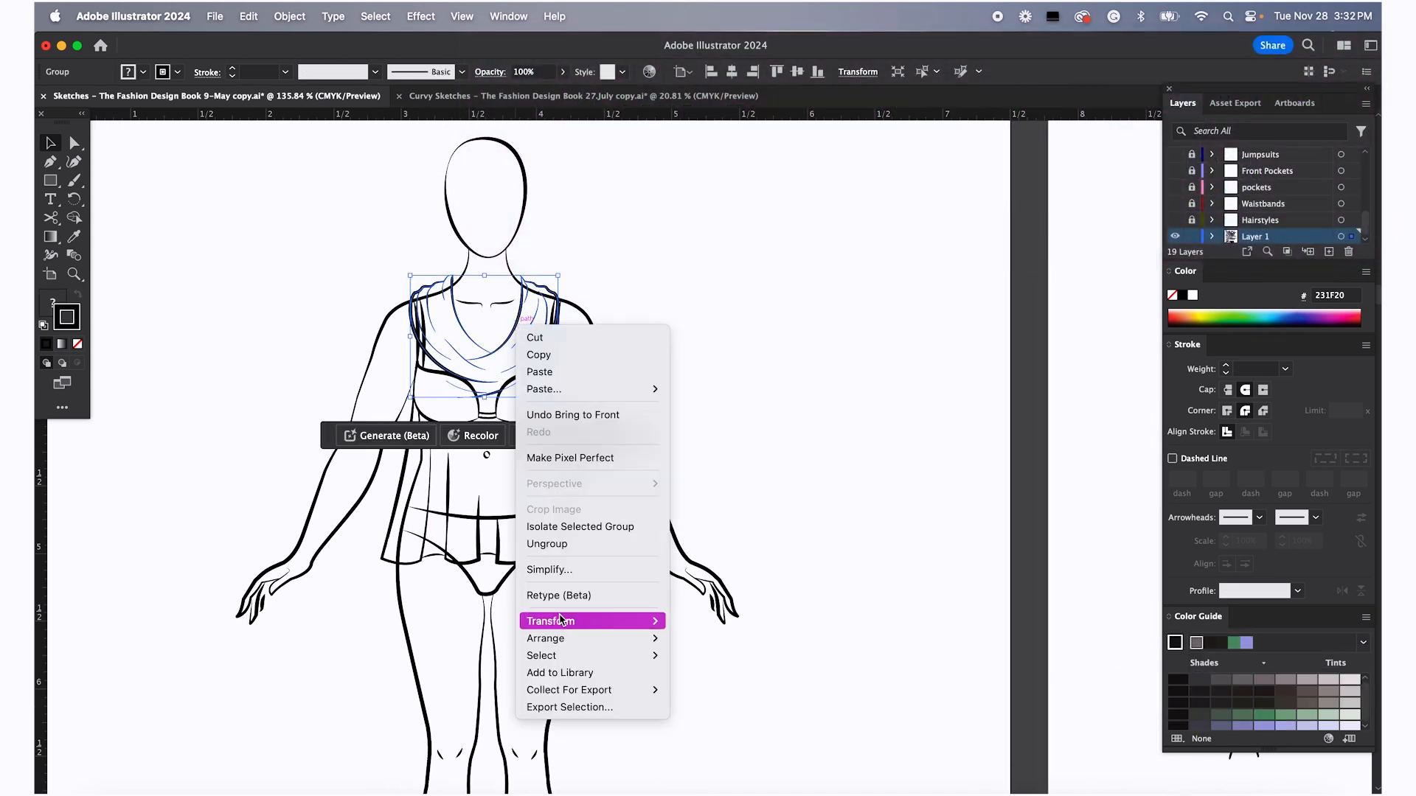
mouse_move(616, 639)
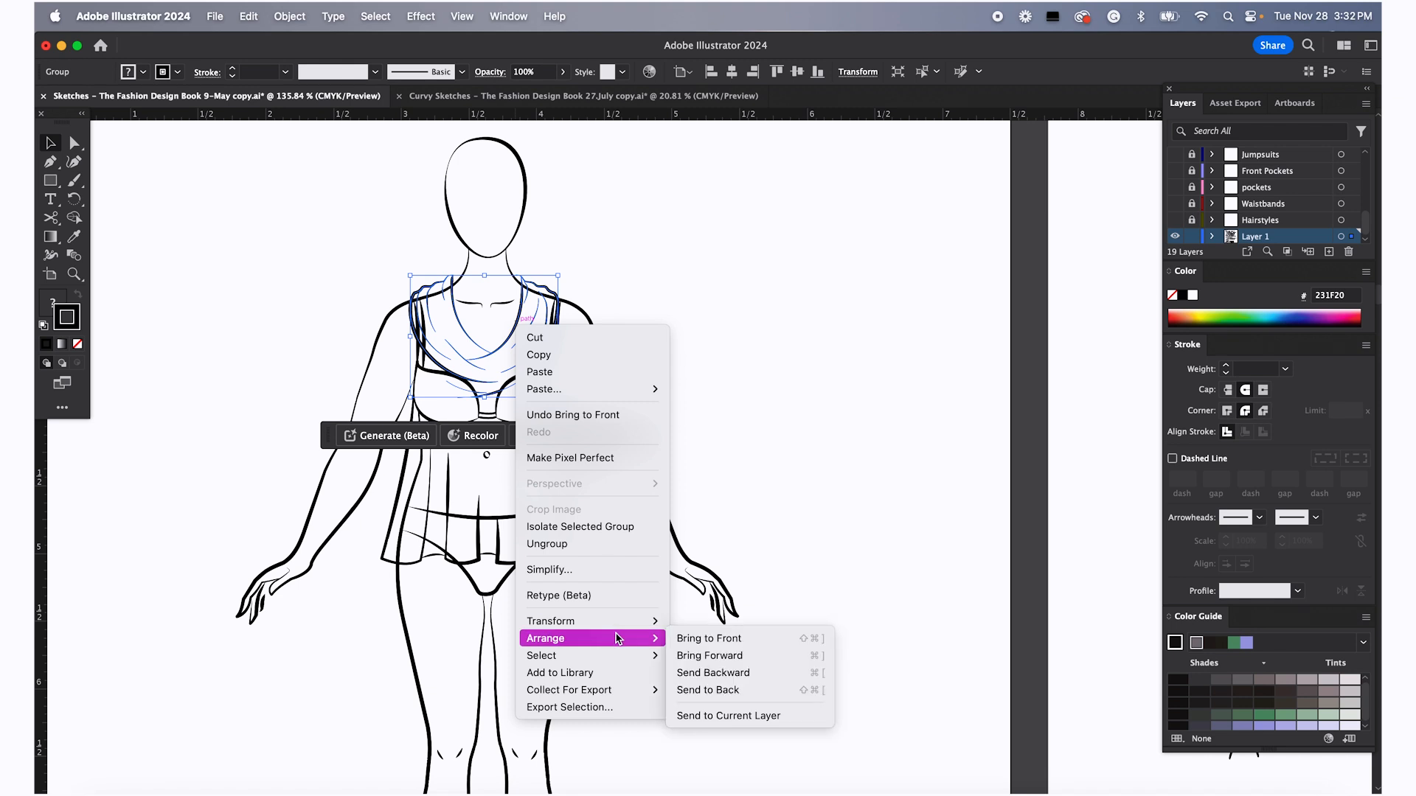
left_click(714, 640)
left_click(723, 373)
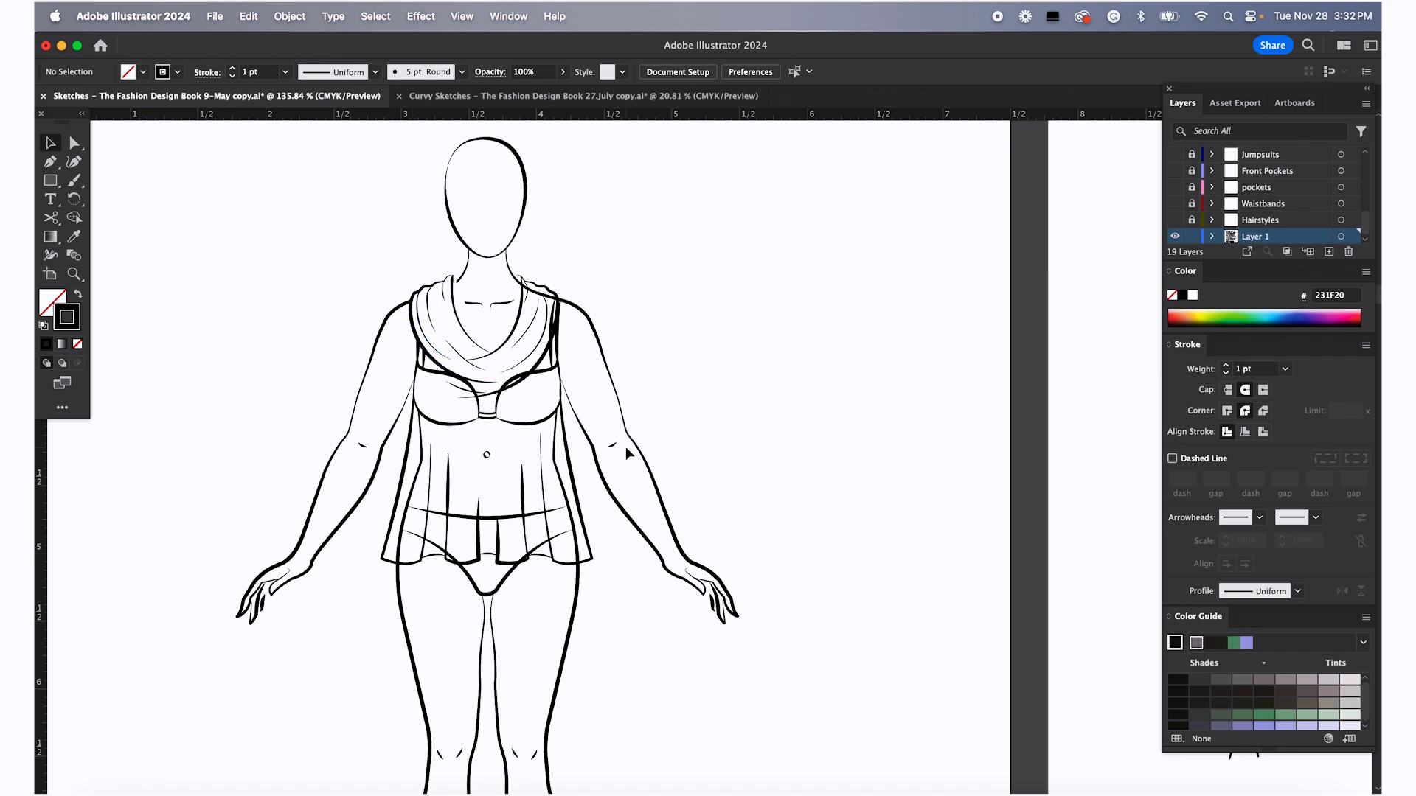
Fill the Flared Fit top on the figure with white
left_click(588, 506)
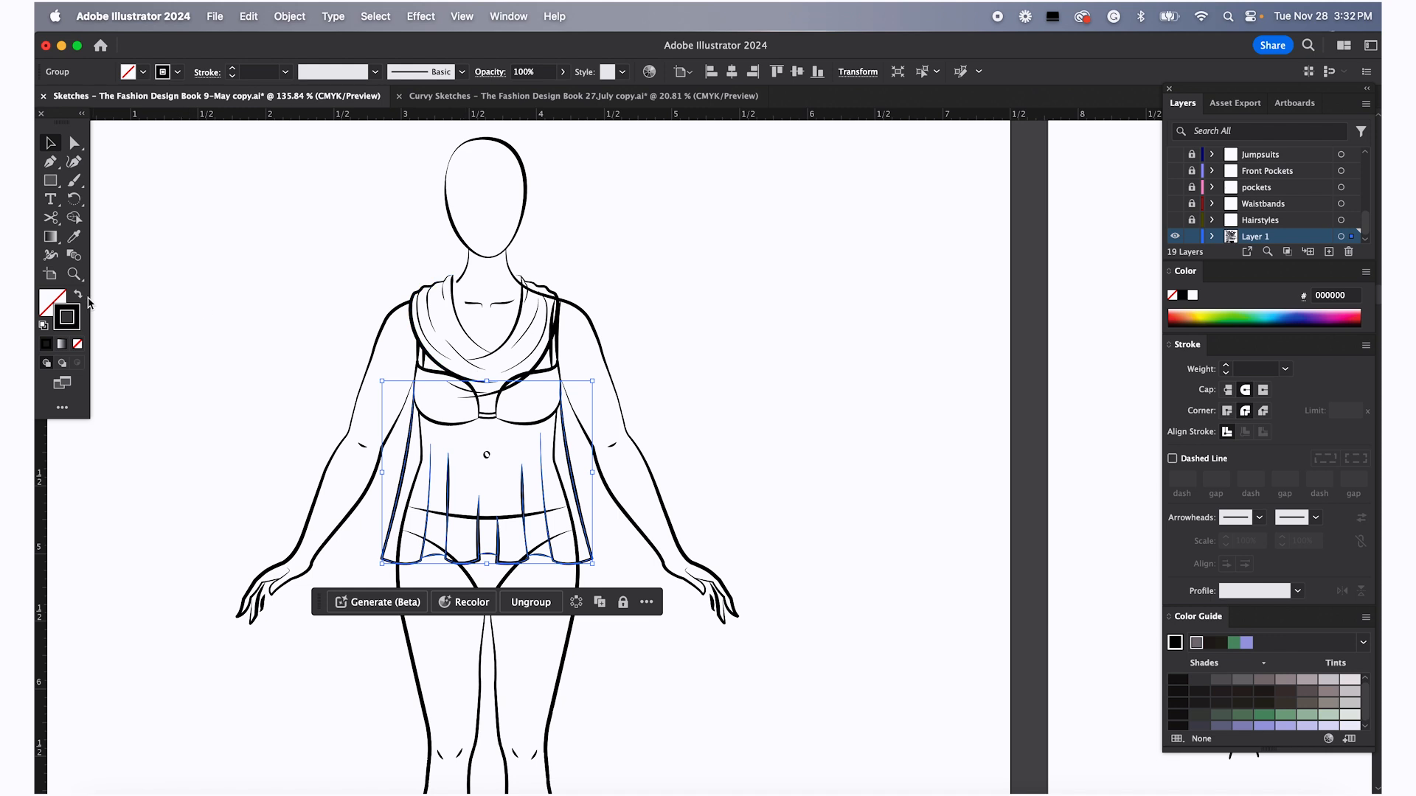
left_click(47, 302)
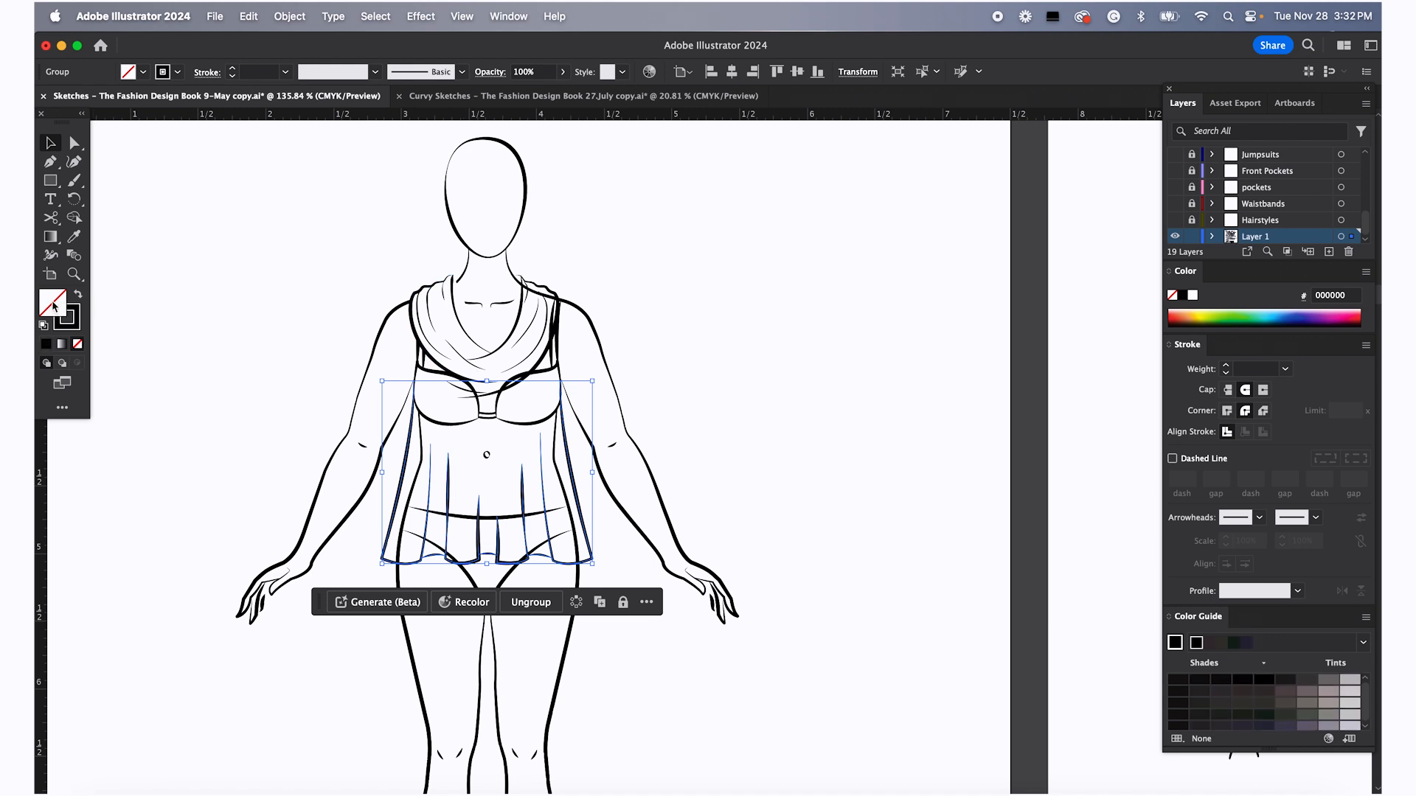
left_click(42, 327)
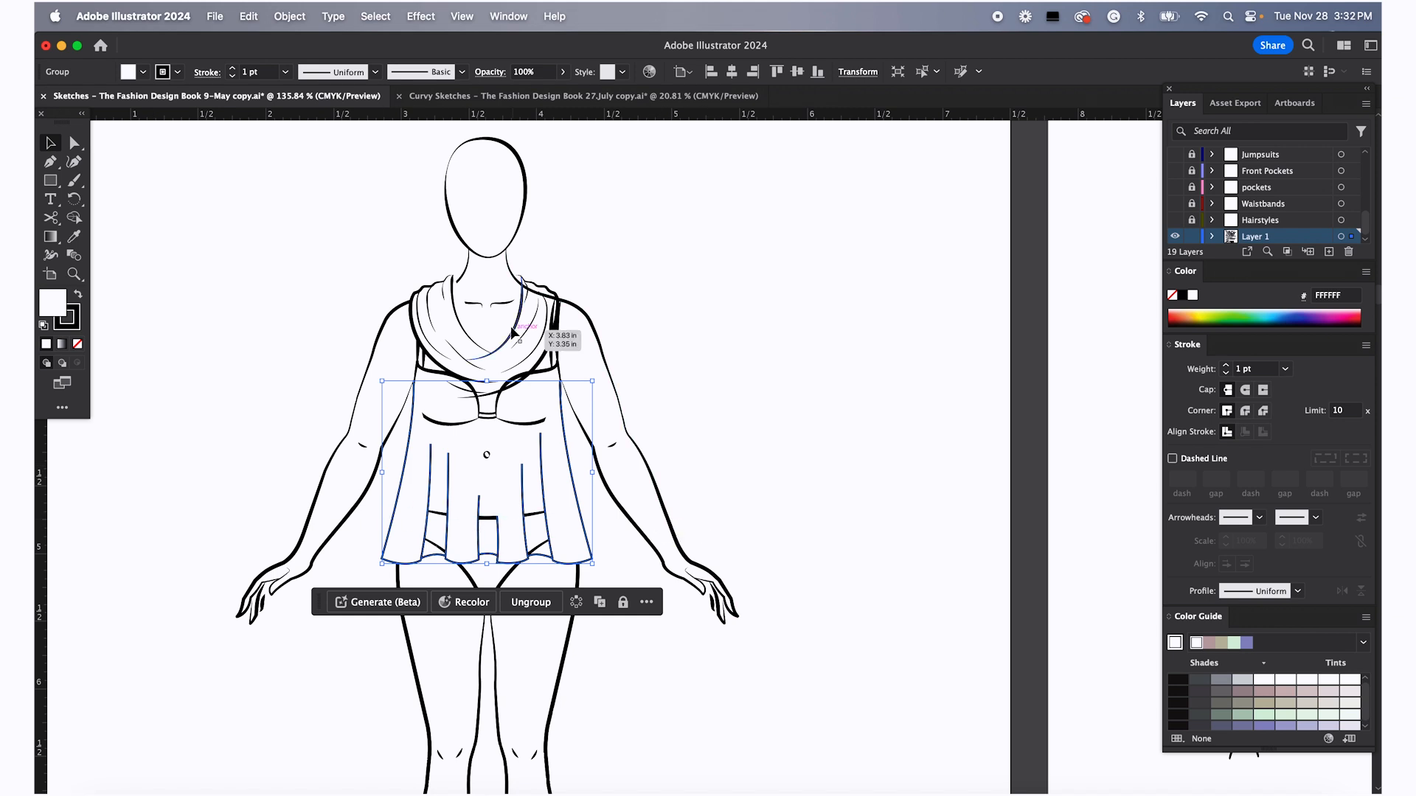
left_click(310, 262)
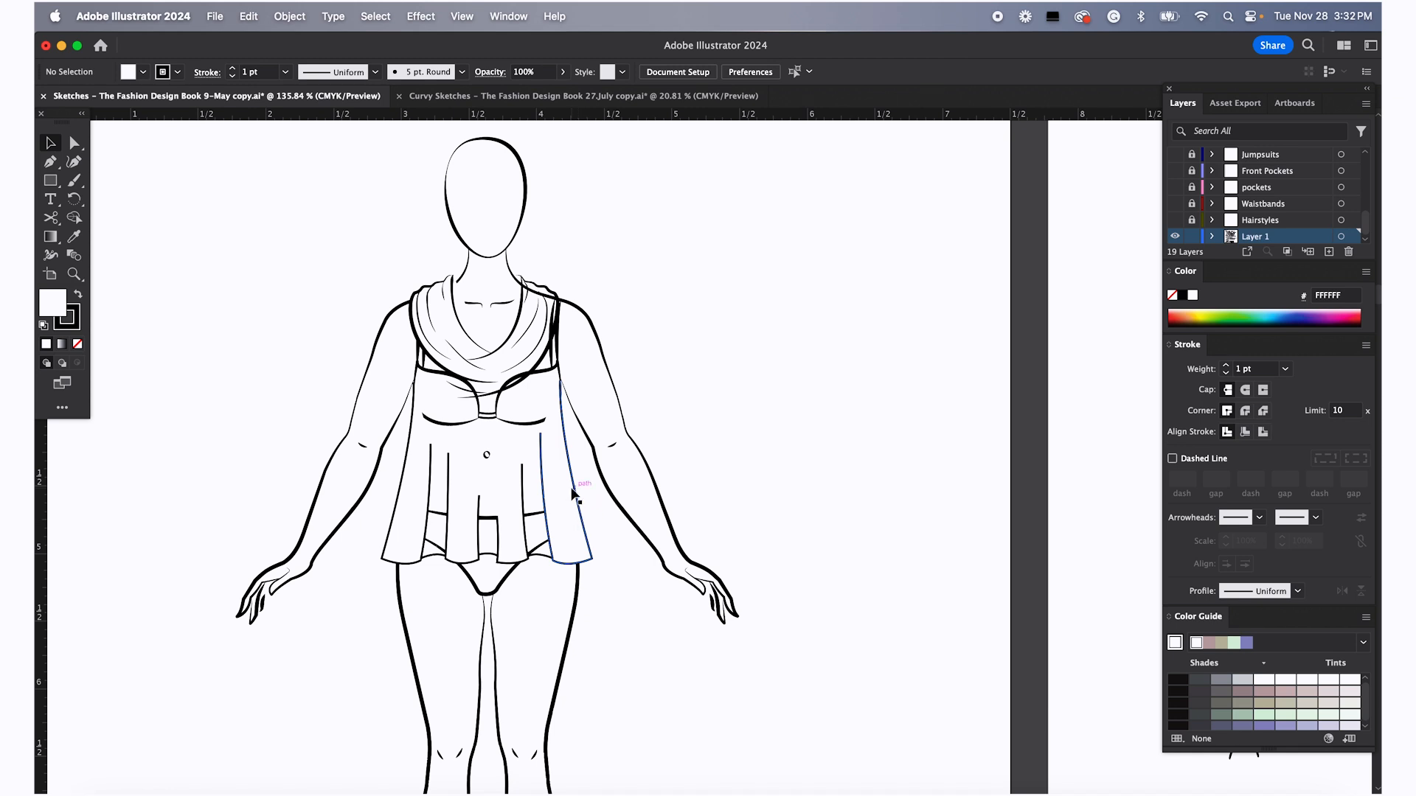
Nudge the Flared Fit top upward on the croquis figure
scroll(573, 494, "down", 3)
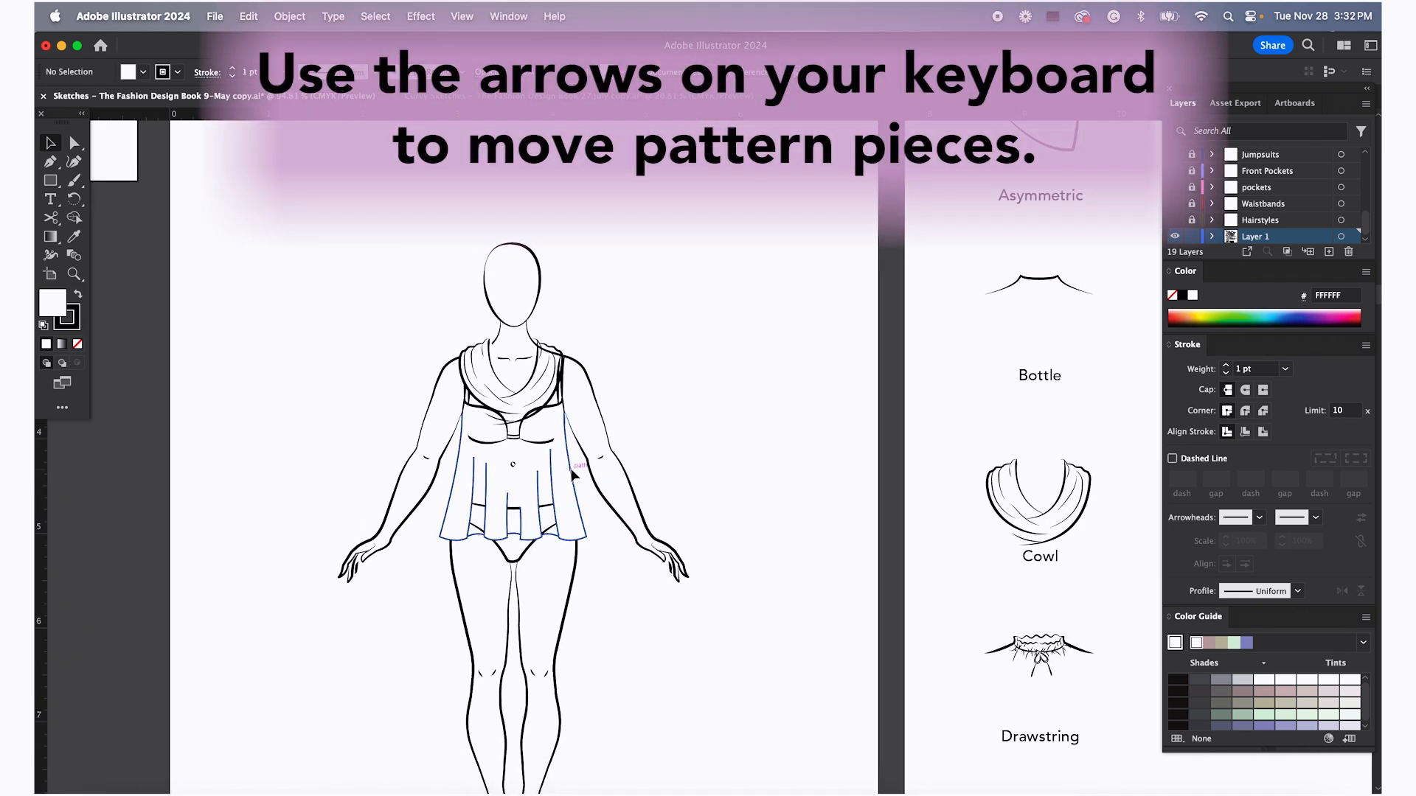
left_click(574, 475)
key("Up")
key("Up")
key("Up")
key("Up")
key("Up")
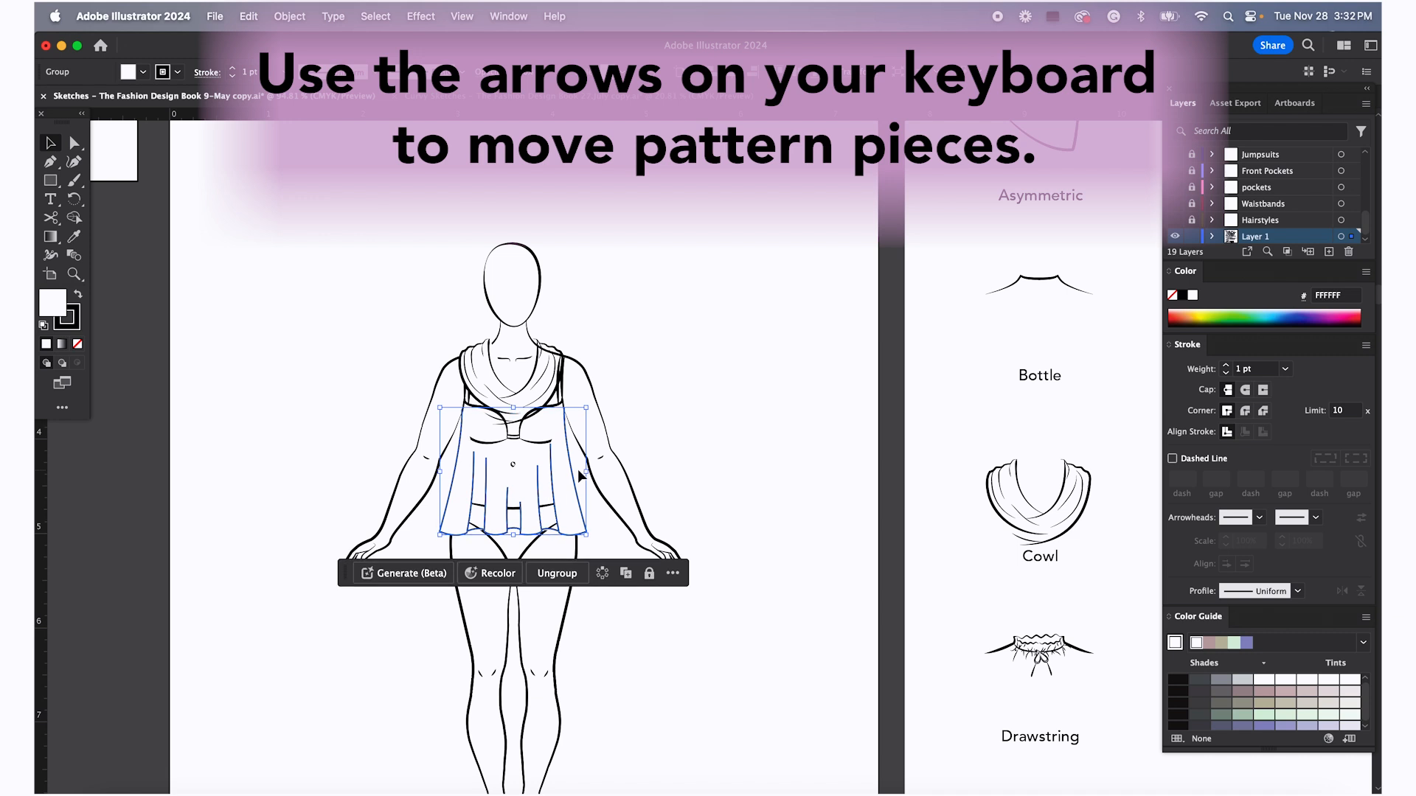
left_click(700, 402)
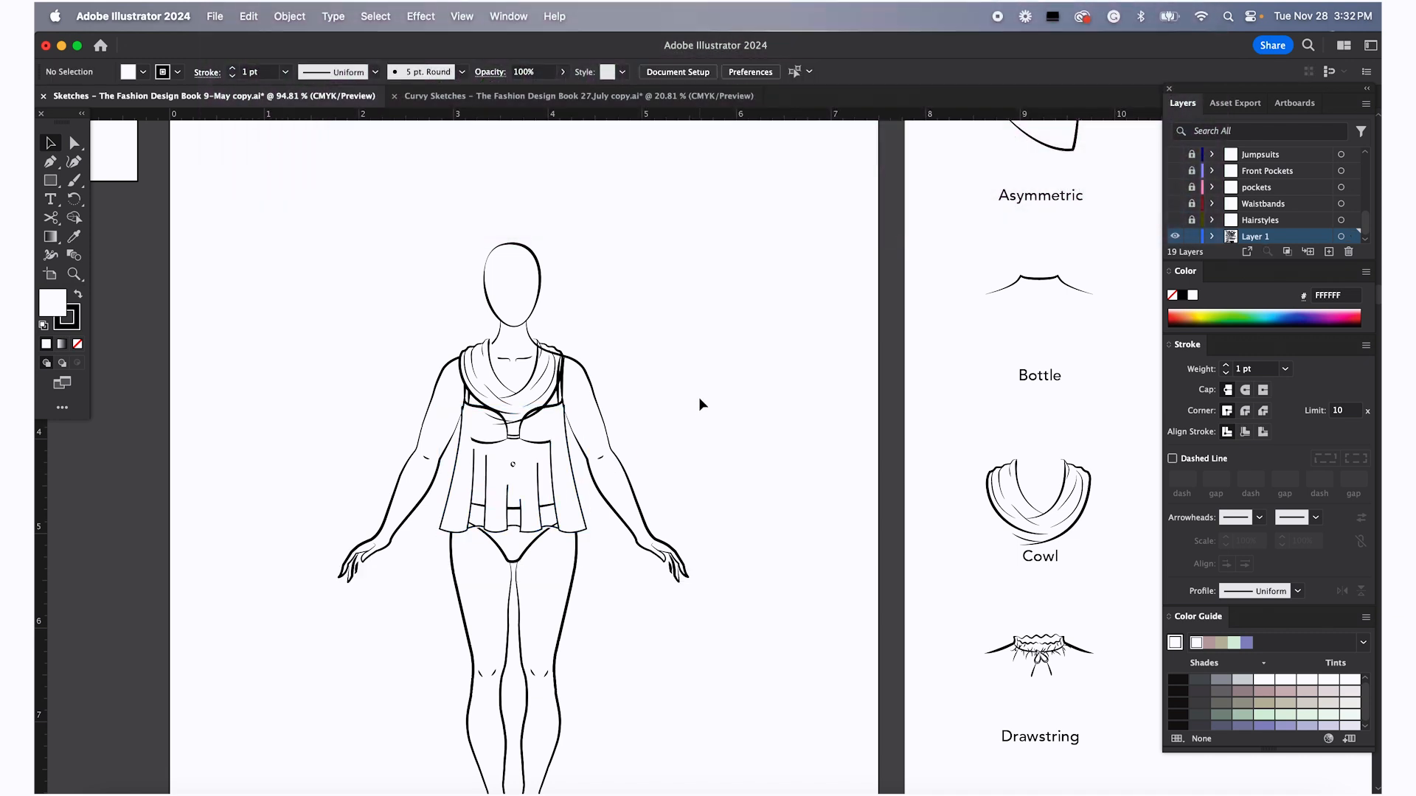
Browse the neckline and sleeve pages of the sketch book for a sleeve style
scroll(643, 453, "down", 3)
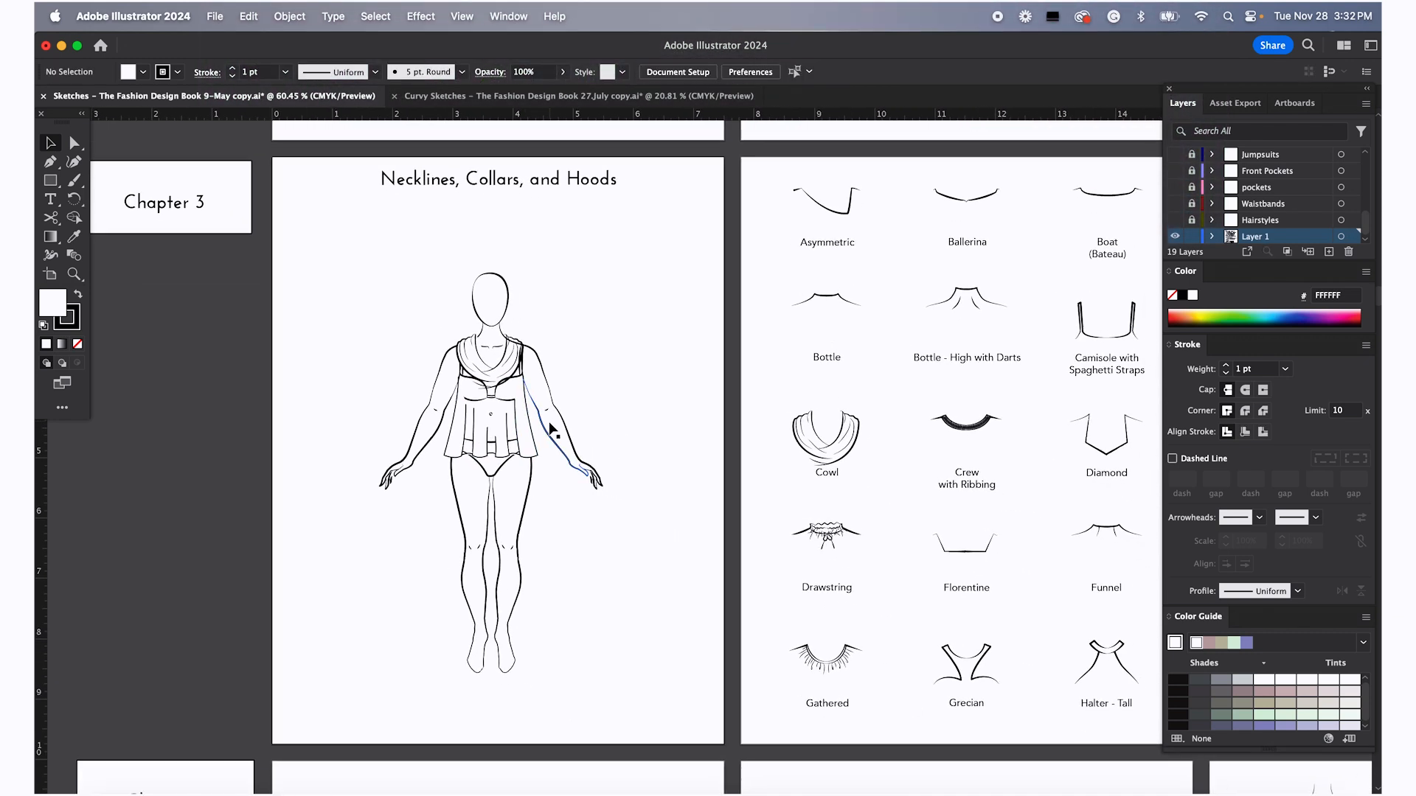
scroll(552, 430, "right", 4)
scroll(552, 430, "down", 2)
scroll(545, 432, "down", 10)
scroll(545, 432, "right", 13)
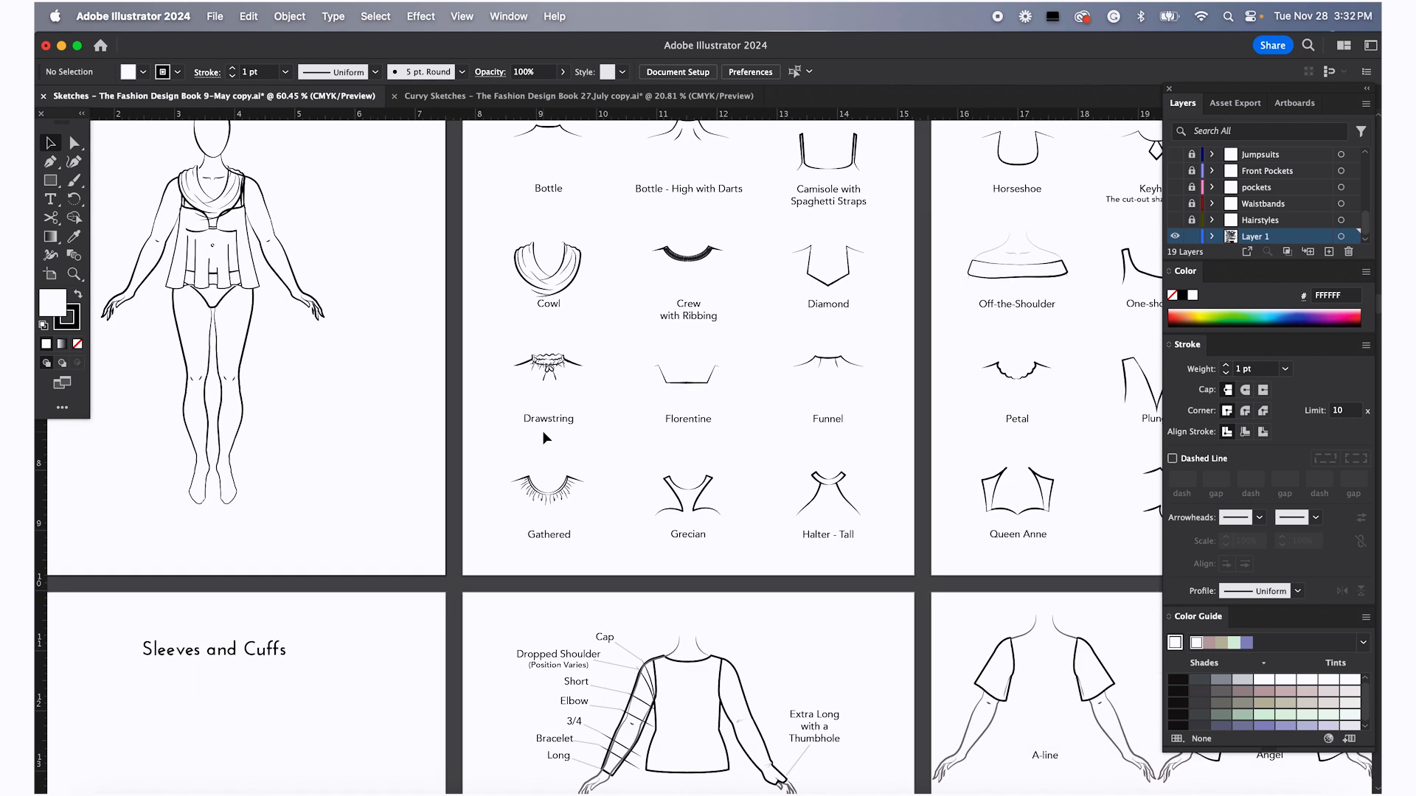
scroll(547, 481, "down", 4)
scroll(547, 481, "right", 9)
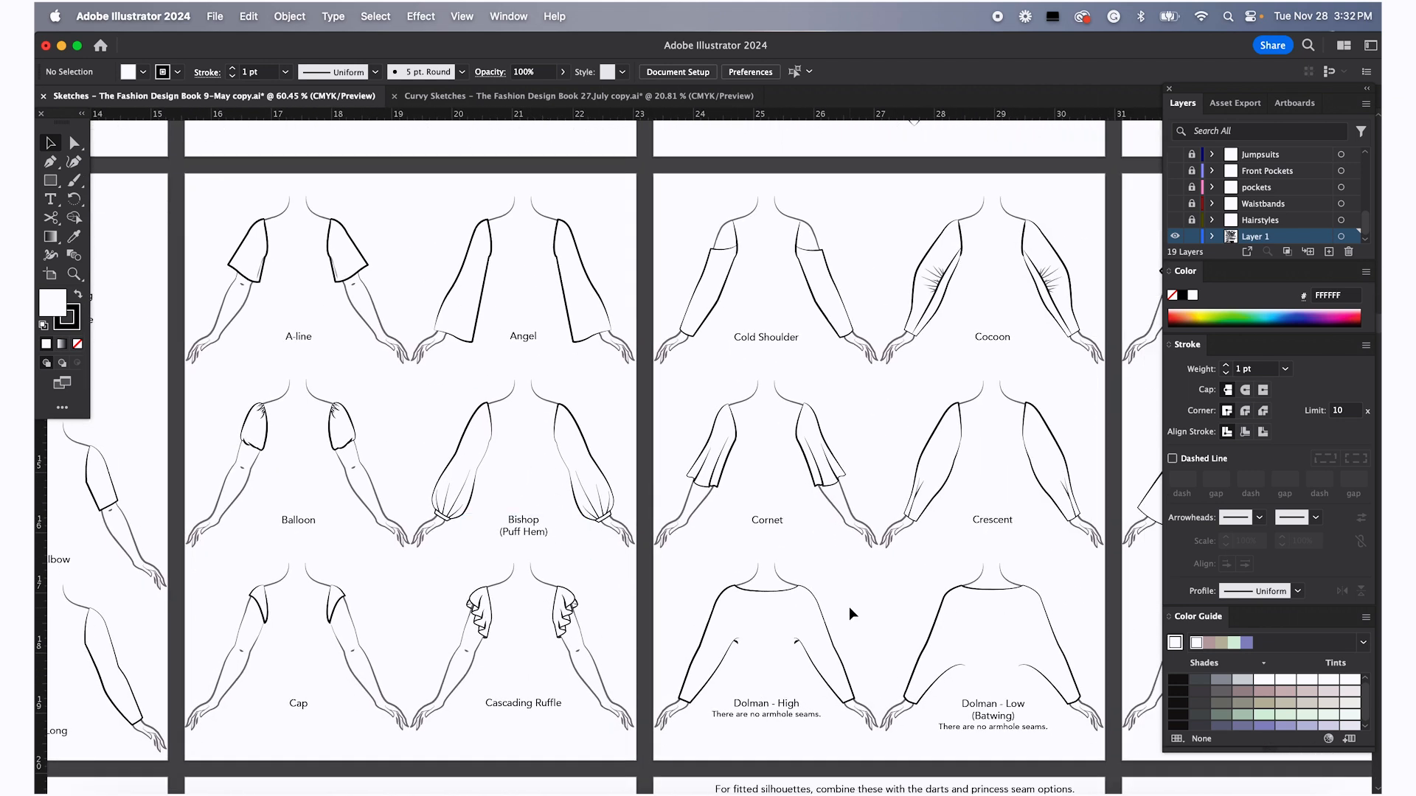
scroll(844, 607, "right", 6)
scroll(844, 607, "up", 1)
scroll(840, 606, "right", 5)
scroll(839, 606, "down", 1)
scroll(880, 572, "right", 4)
scroll(881, 572, "down", 1)
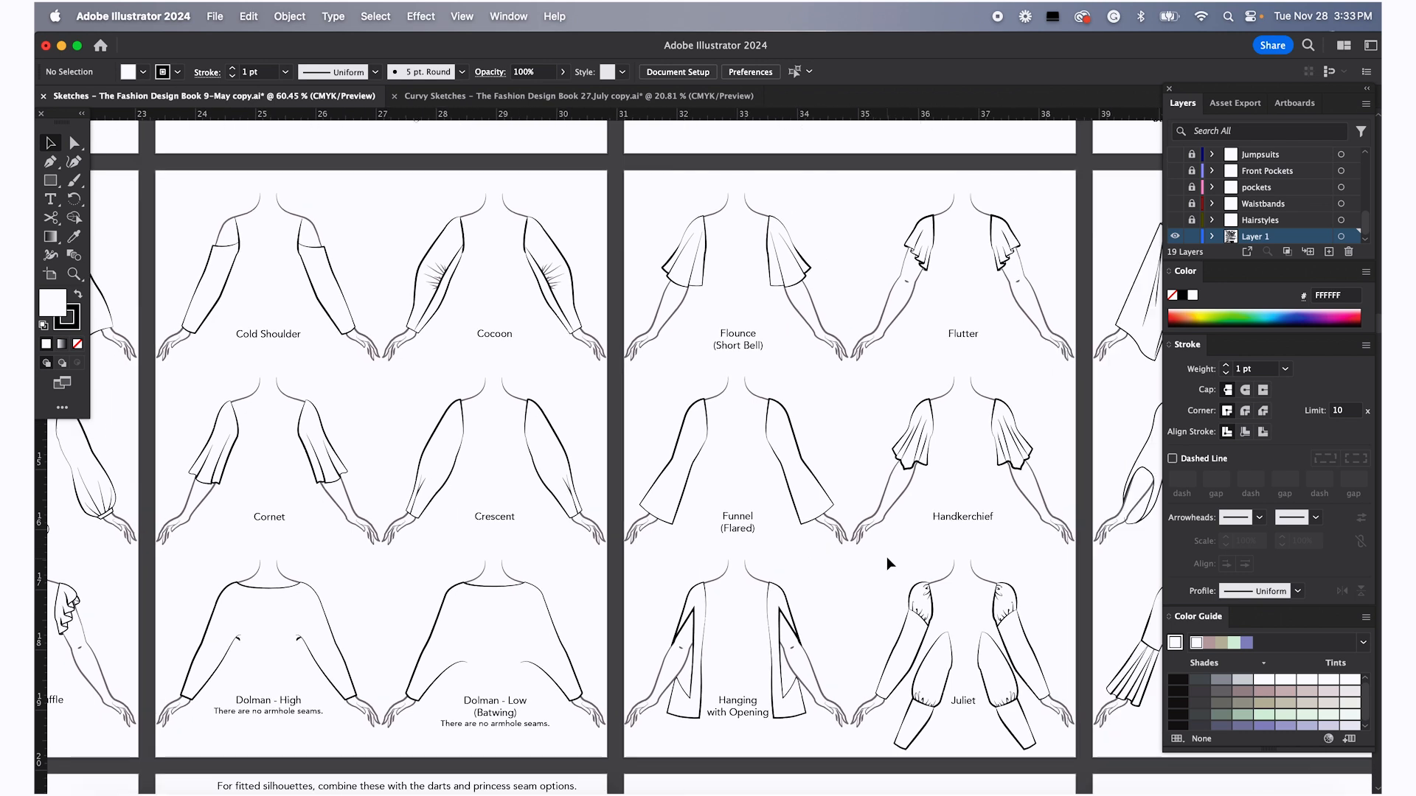
scroll(888, 559, "right", 9)
scroll(888, 559, "down", 1)
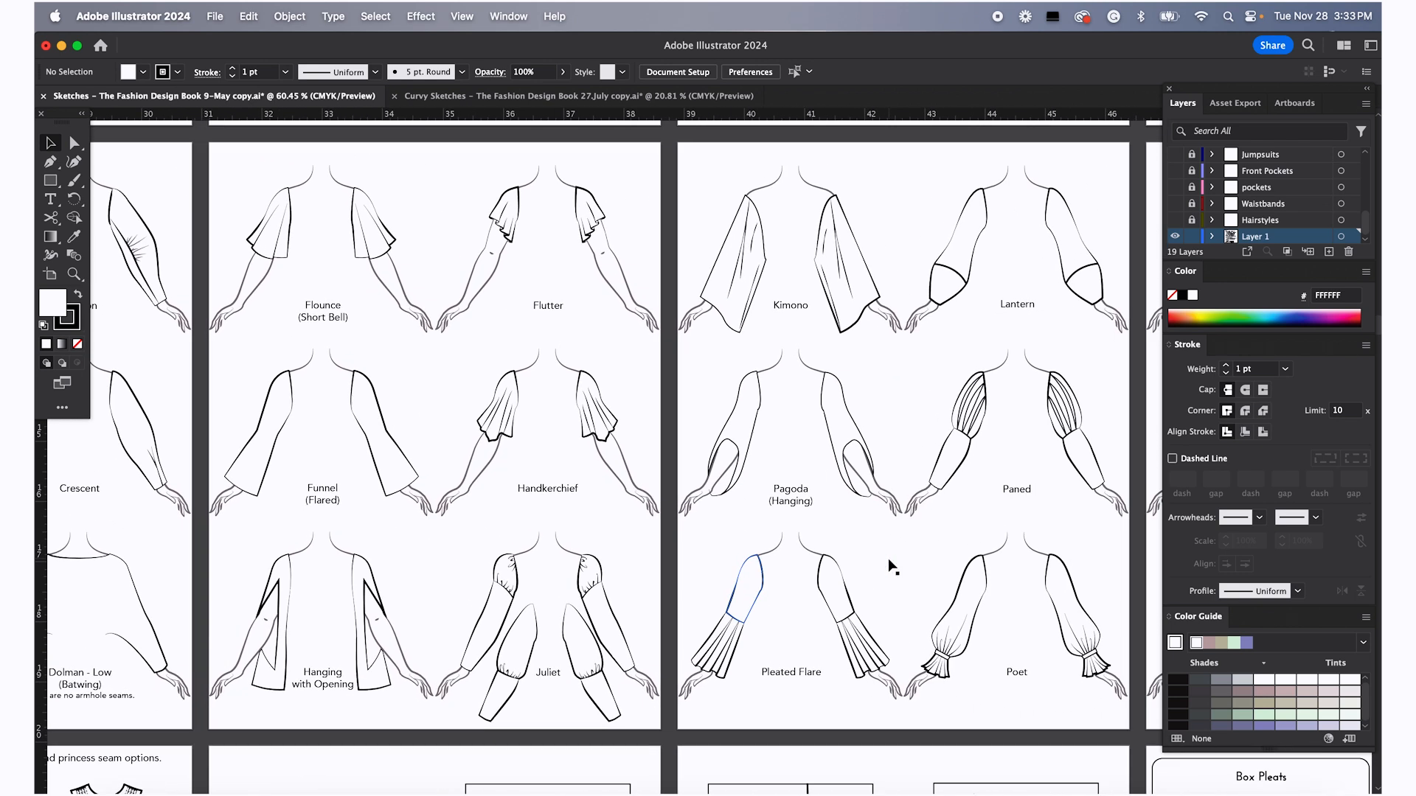
scroll(889, 561, "right", 9)
scroll(888, 561, "up", 1)
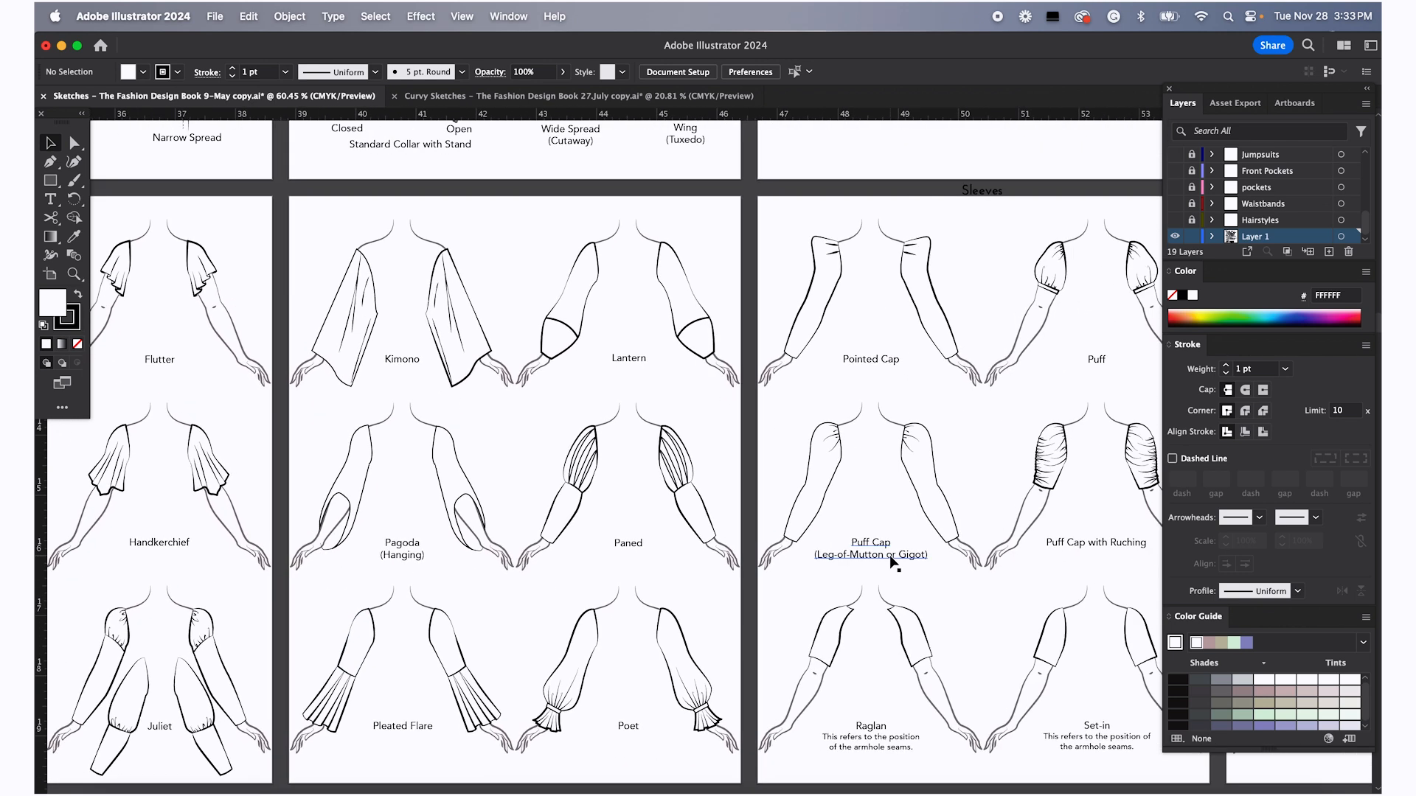
scroll(889, 557, "right", 12)
scroll(889, 557, "up", 1)
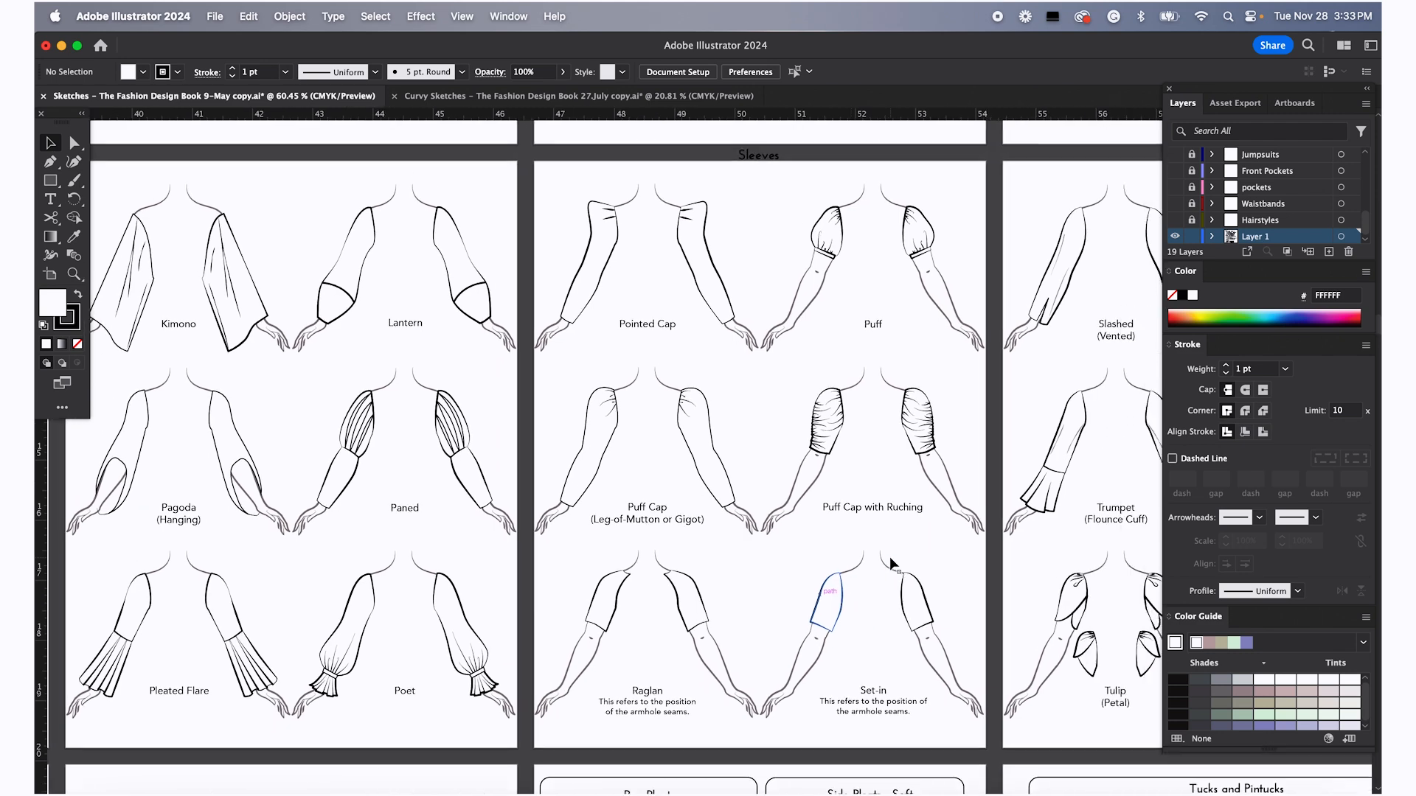
scroll(892, 564, "right", 3)
scroll(893, 565, "up", 2)
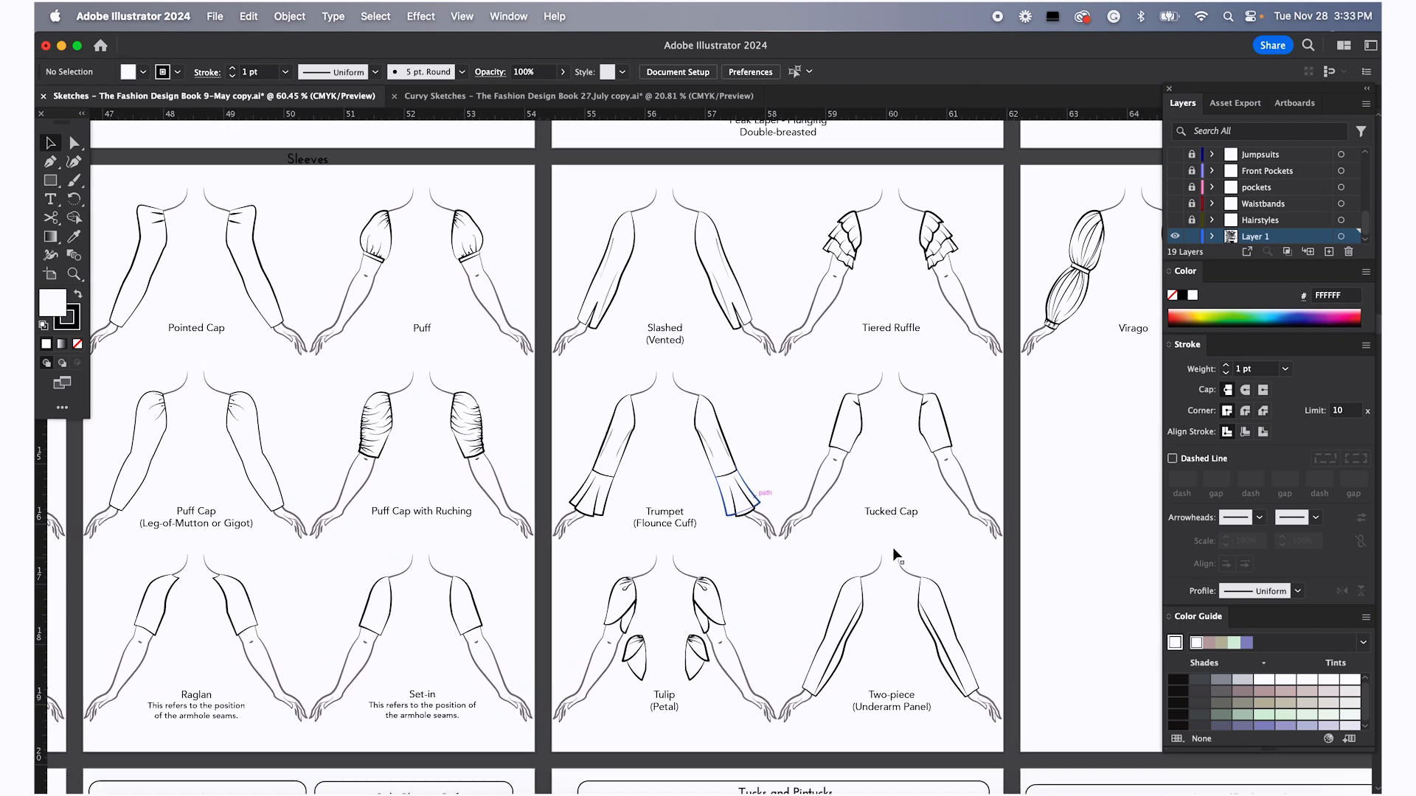
scroll(892, 550, "left", 11)
scroll(893, 550, "down", 4)
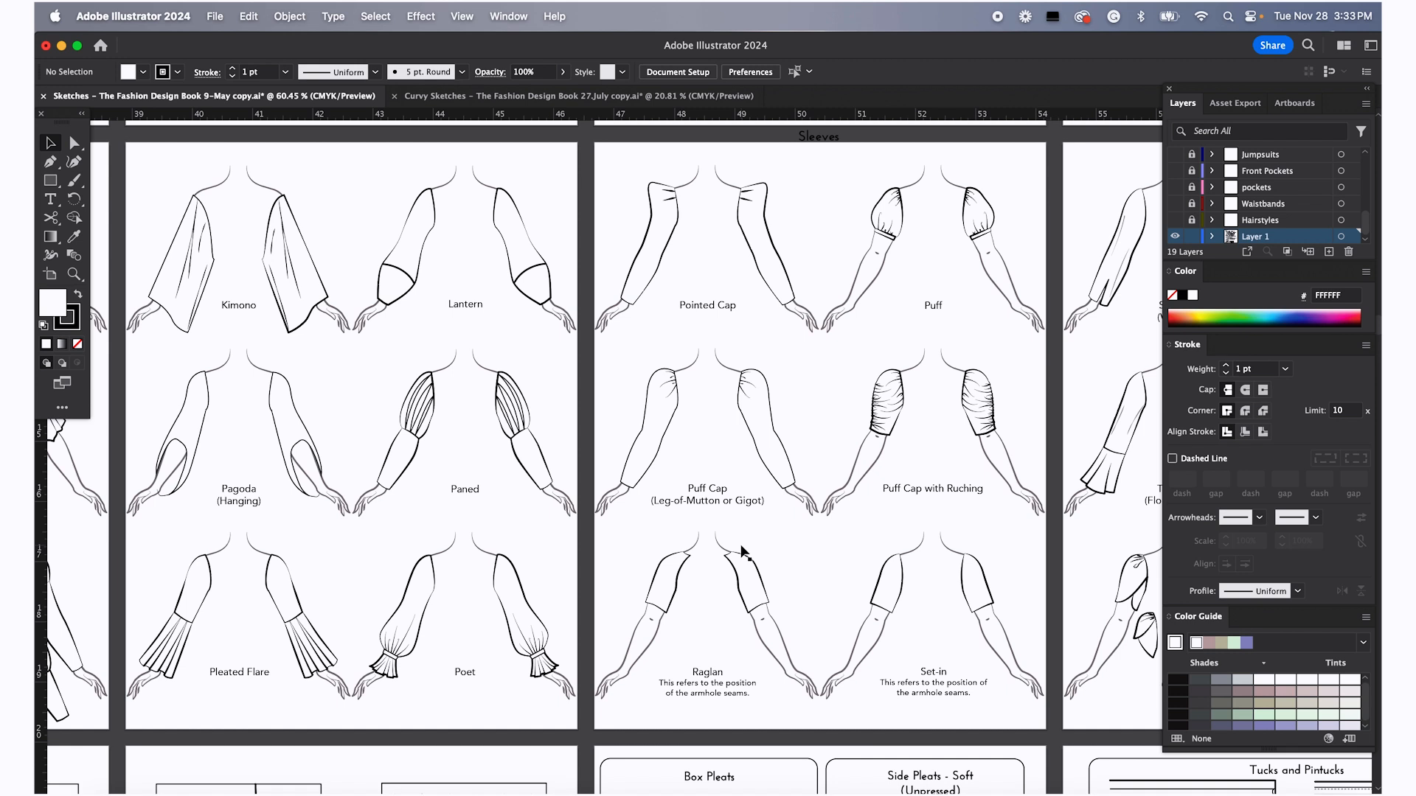
scroll(745, 555, "left", 5)
scroll(744, 555, "up", 1)
scroll(745, 554, "left", 11)
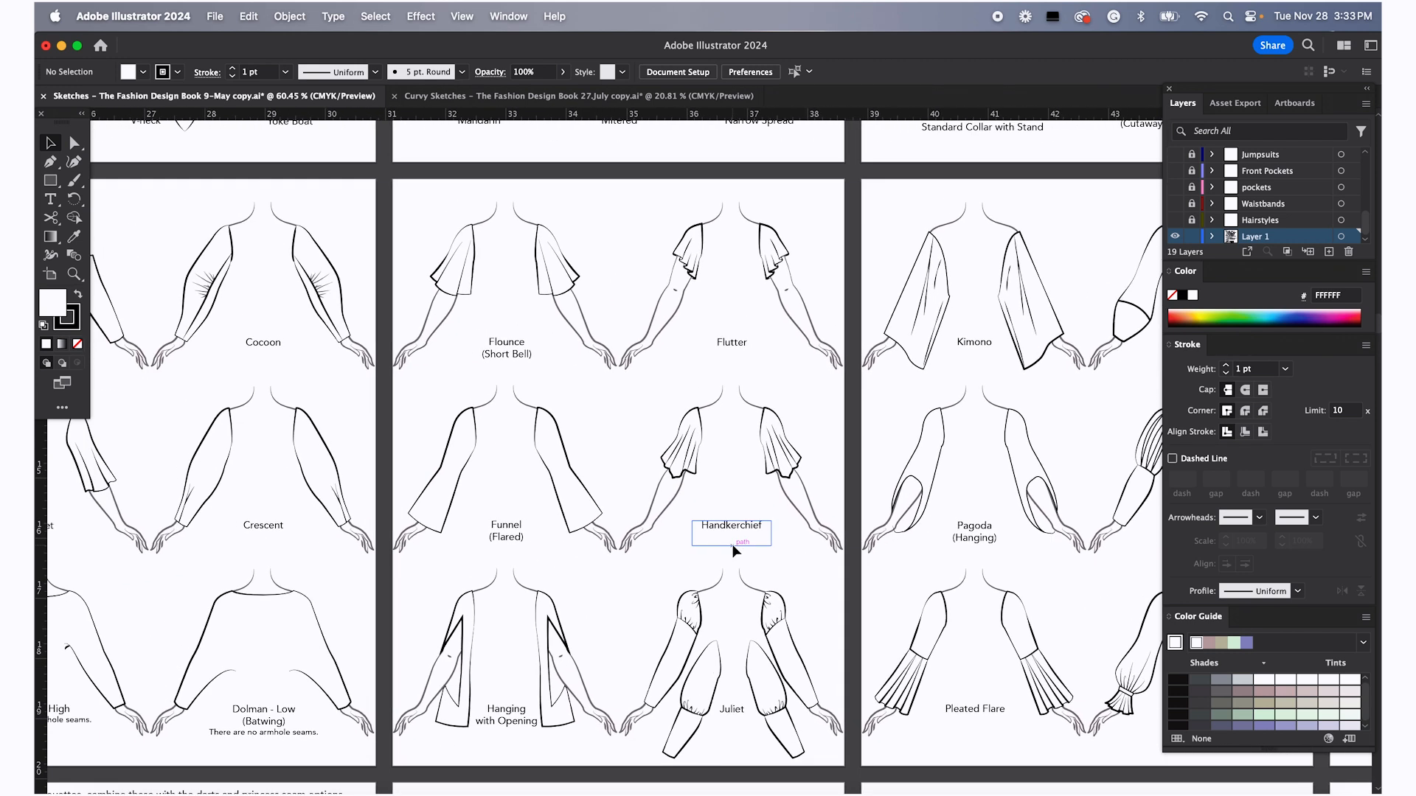
Try to marquee-select the Handkerchief sleeves
left_click(686, 444)
left_click(656, 418)
left_click_drag(656, 401, 824, 506)
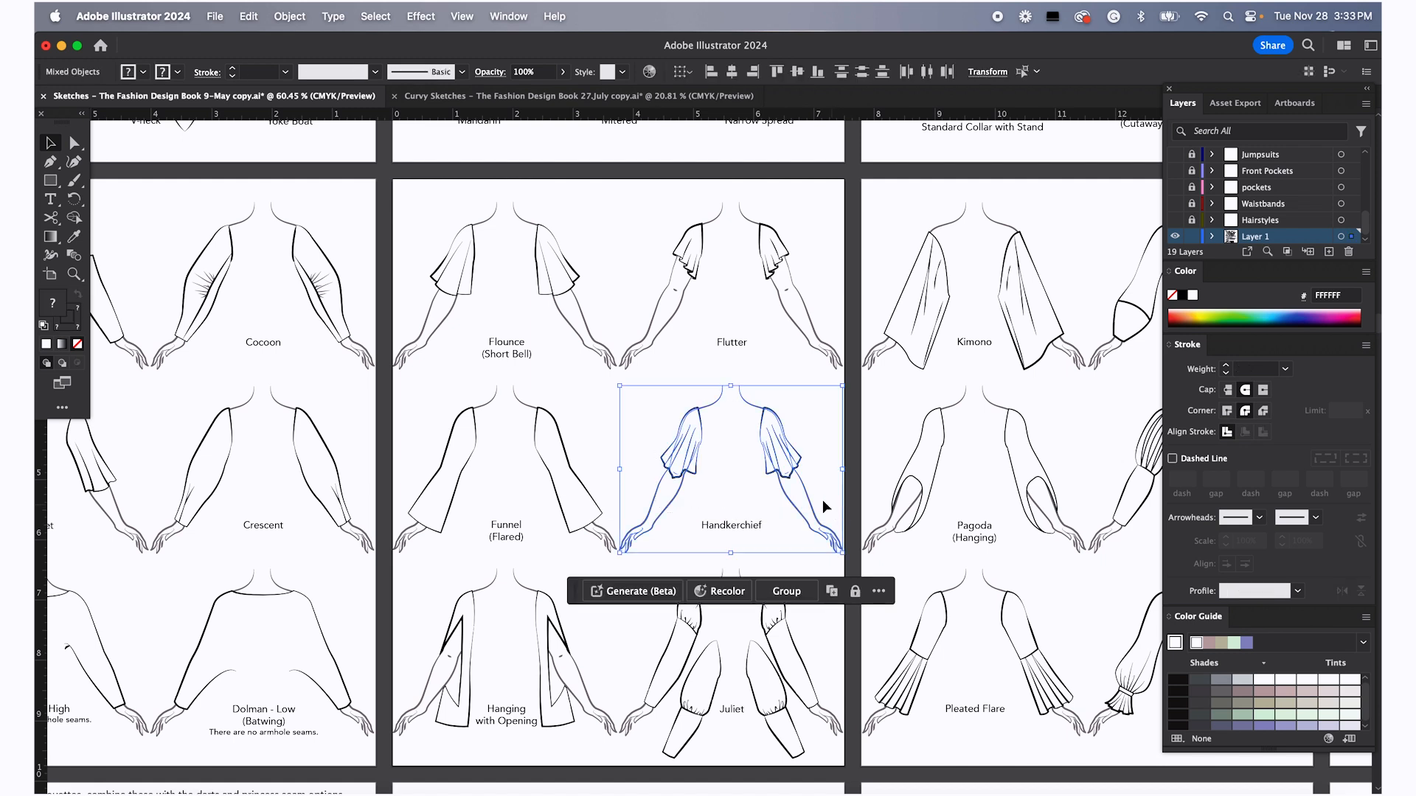
left_click(603, 441)
left_click(693, 454)
left_click(717, 461)
left_click(669, 468)
left_click(732, 445)
Select only the two Handkerchief sleeve shapes, leaving out the arms, and group them
scroll(702, 444, "up", 5)
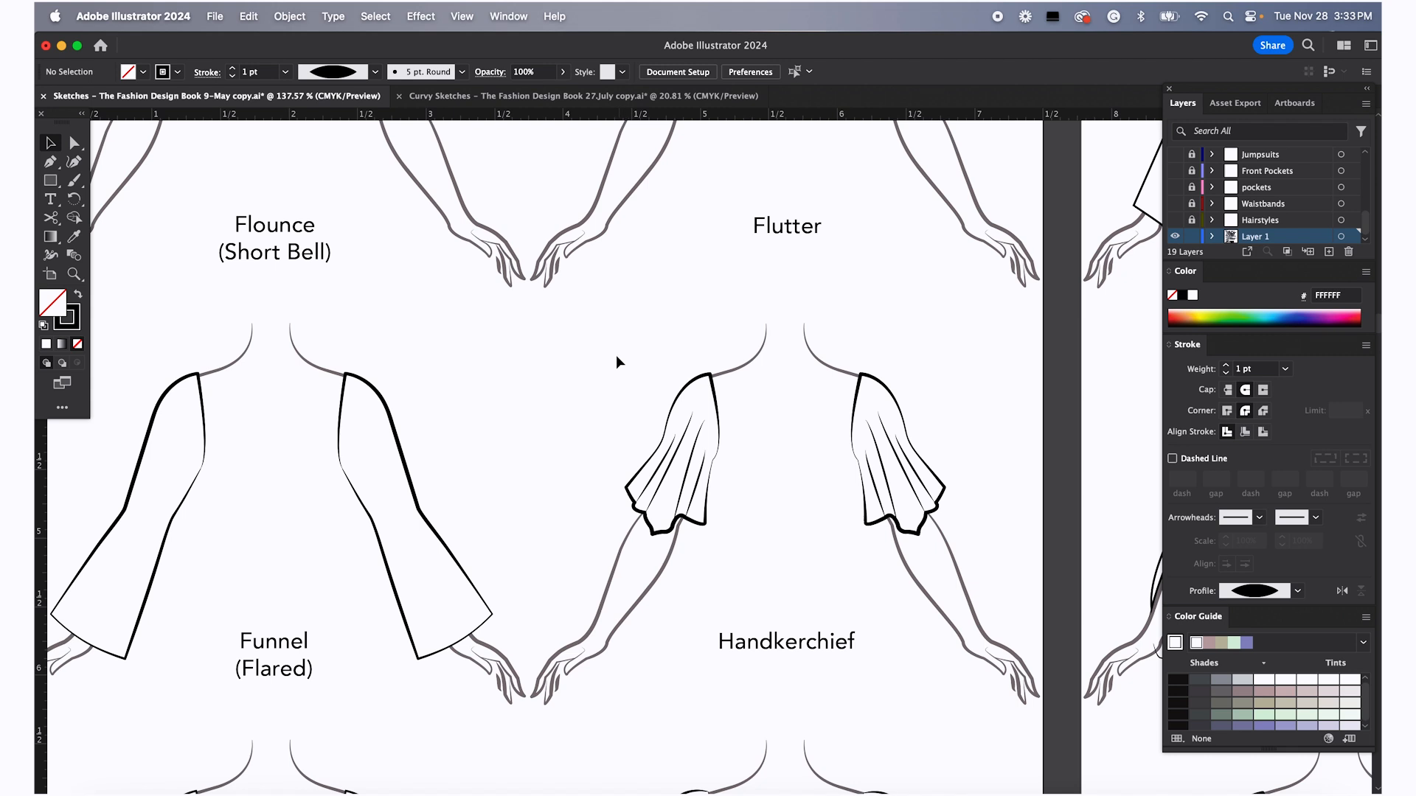
left_click_drag(599, 351, 939, 577)
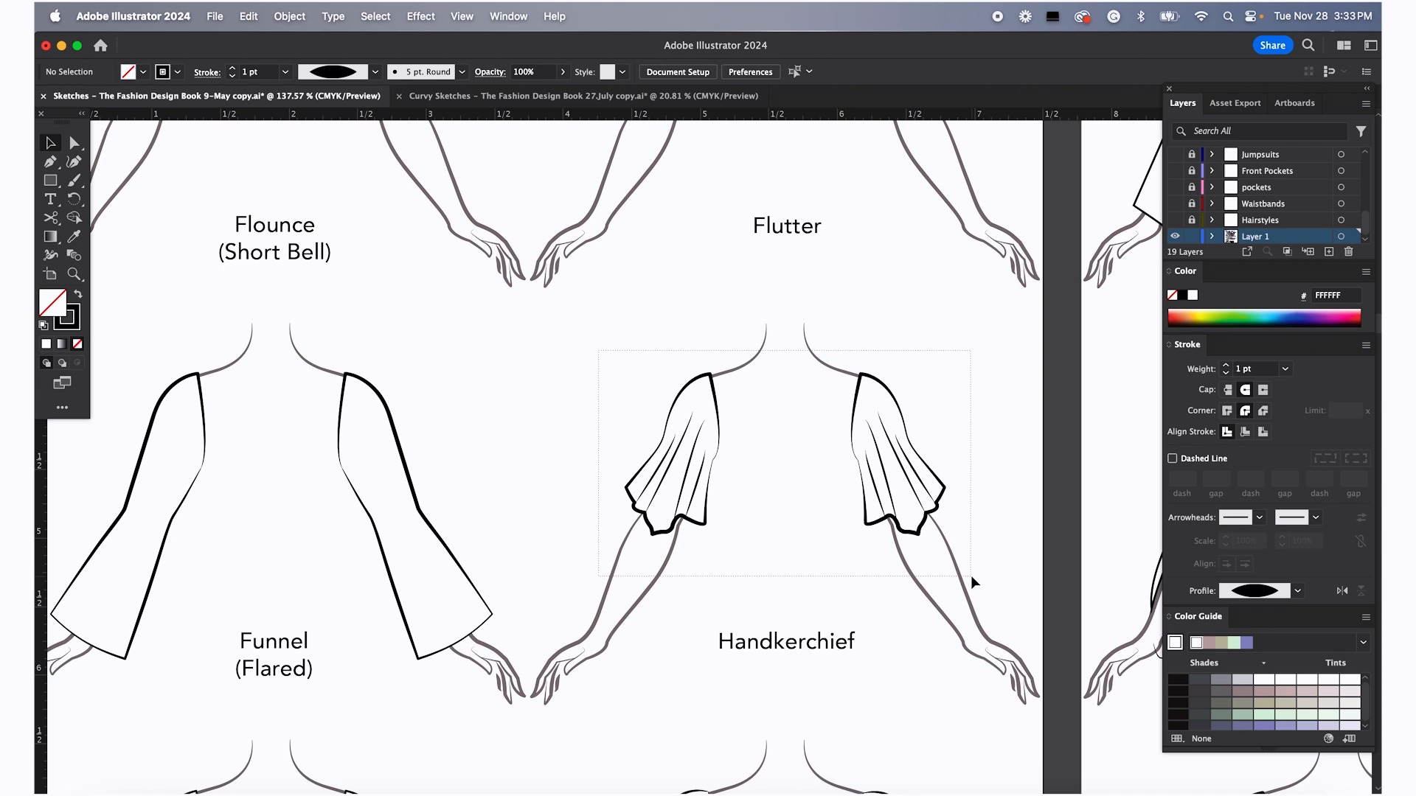
left_click_drag(971, 576, 971, 576)
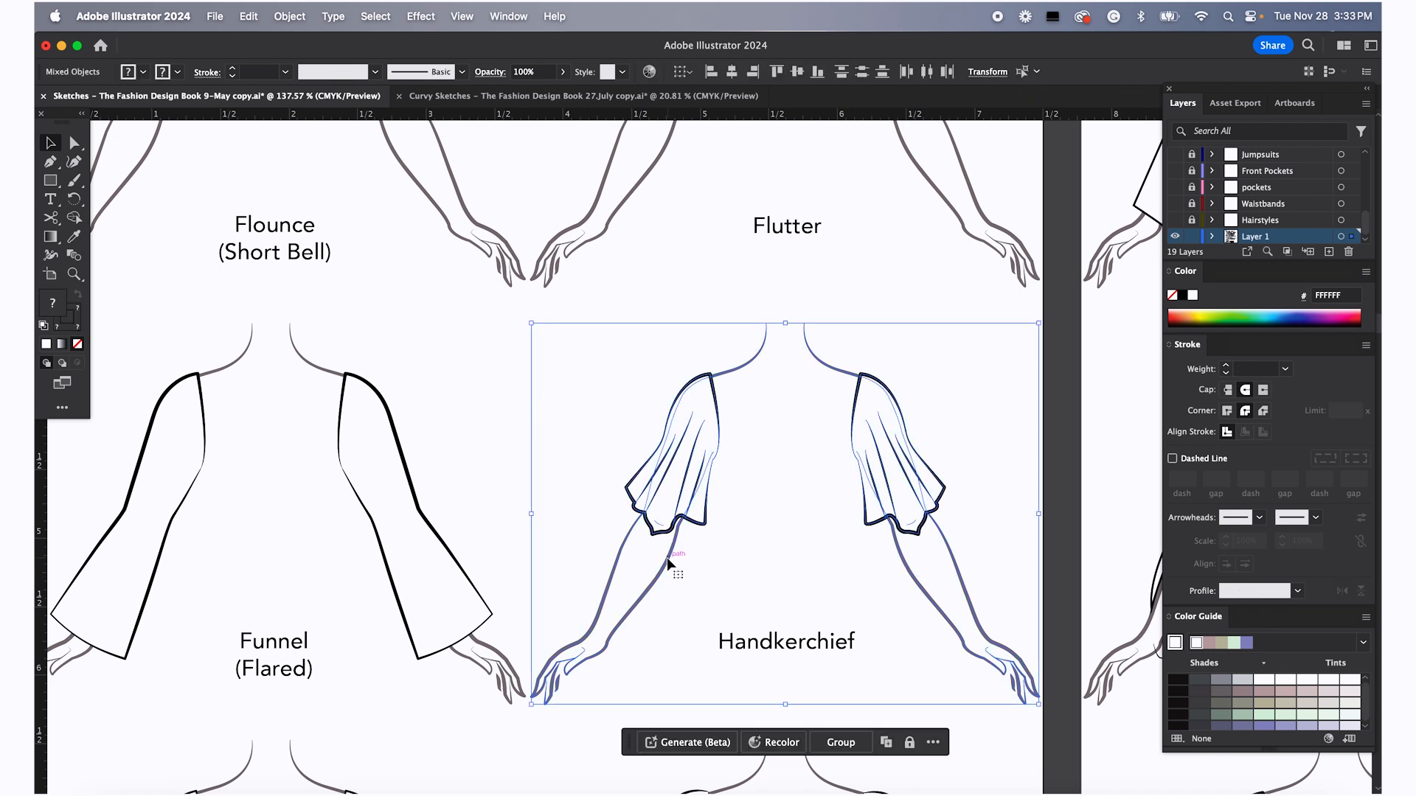
left_click(662, 579, "shift")
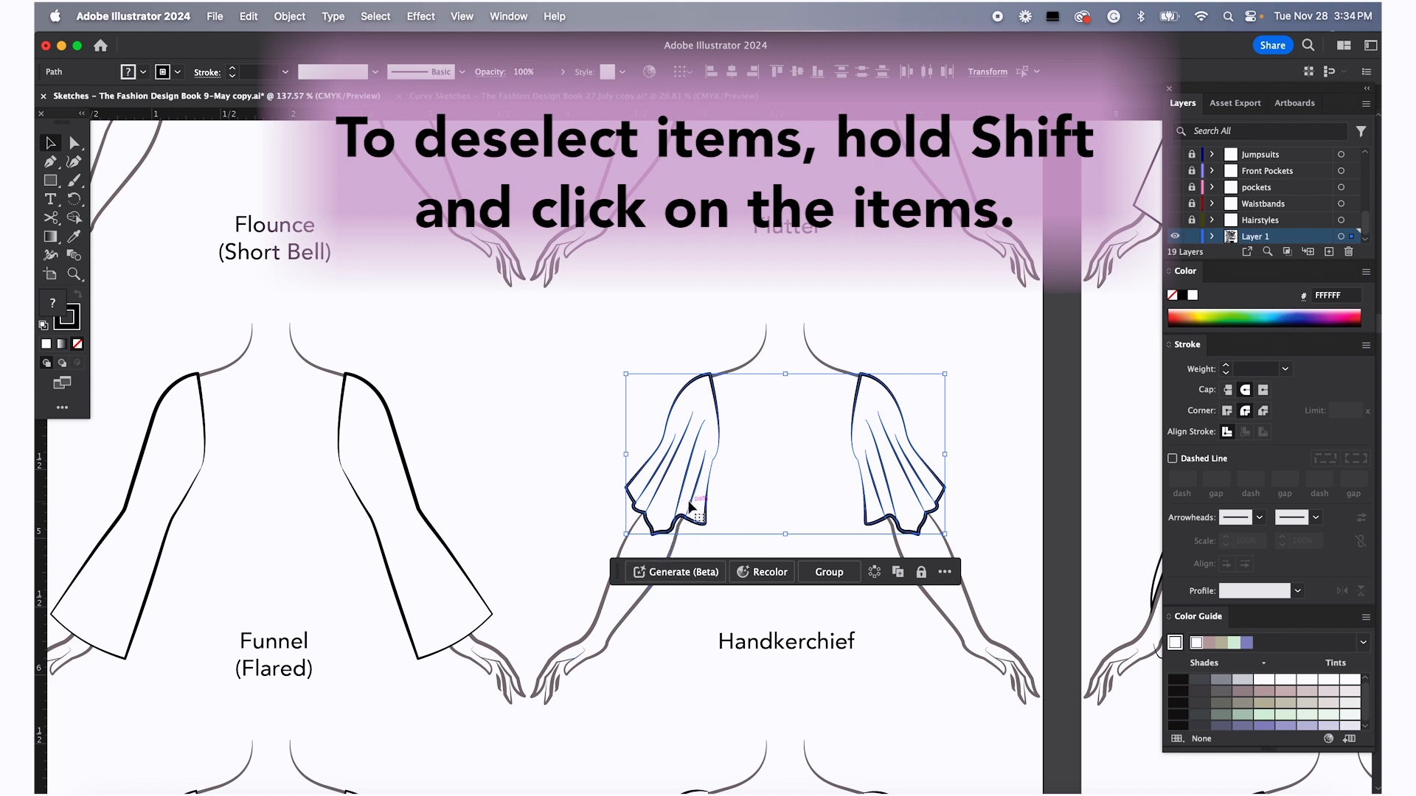
right_click(693, 454)
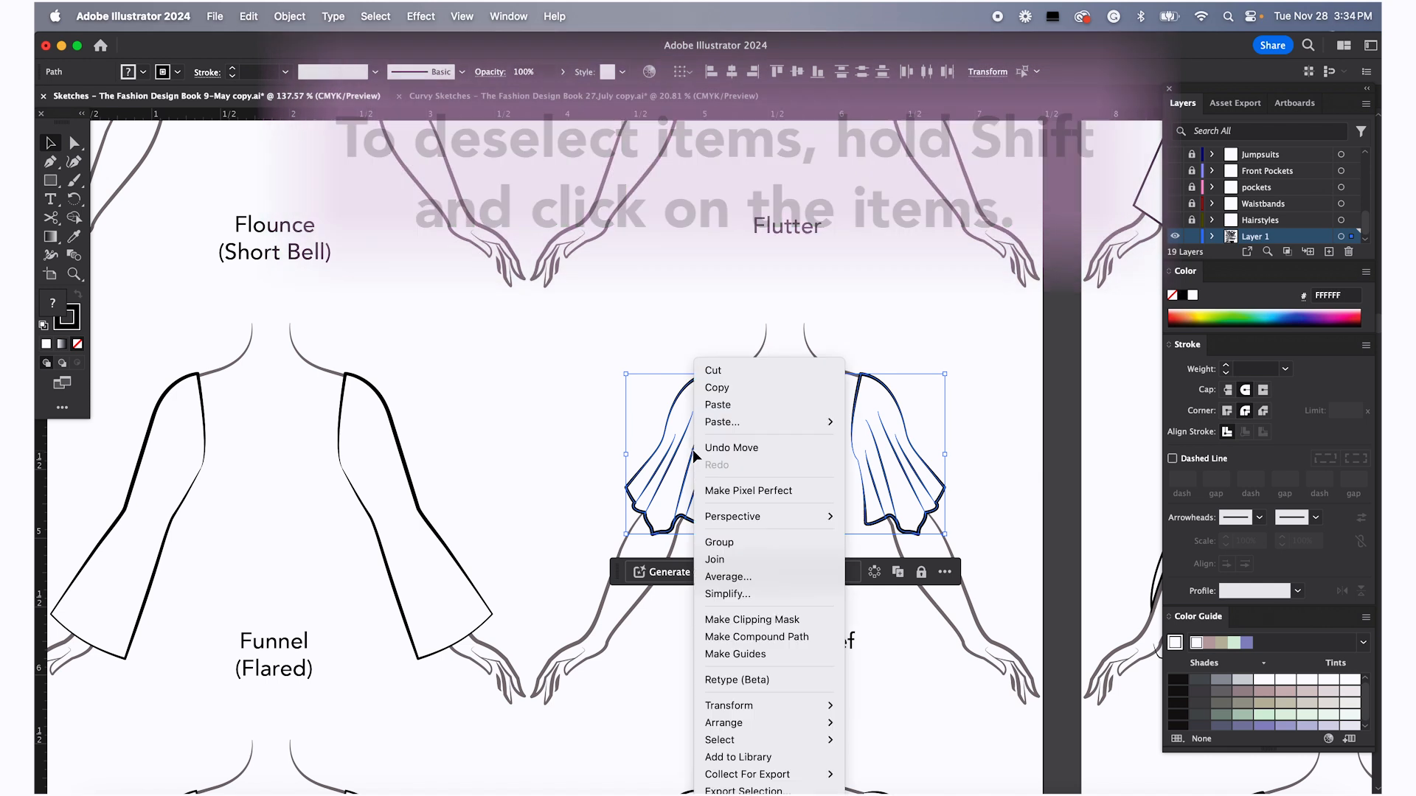
left_click(722, 543)
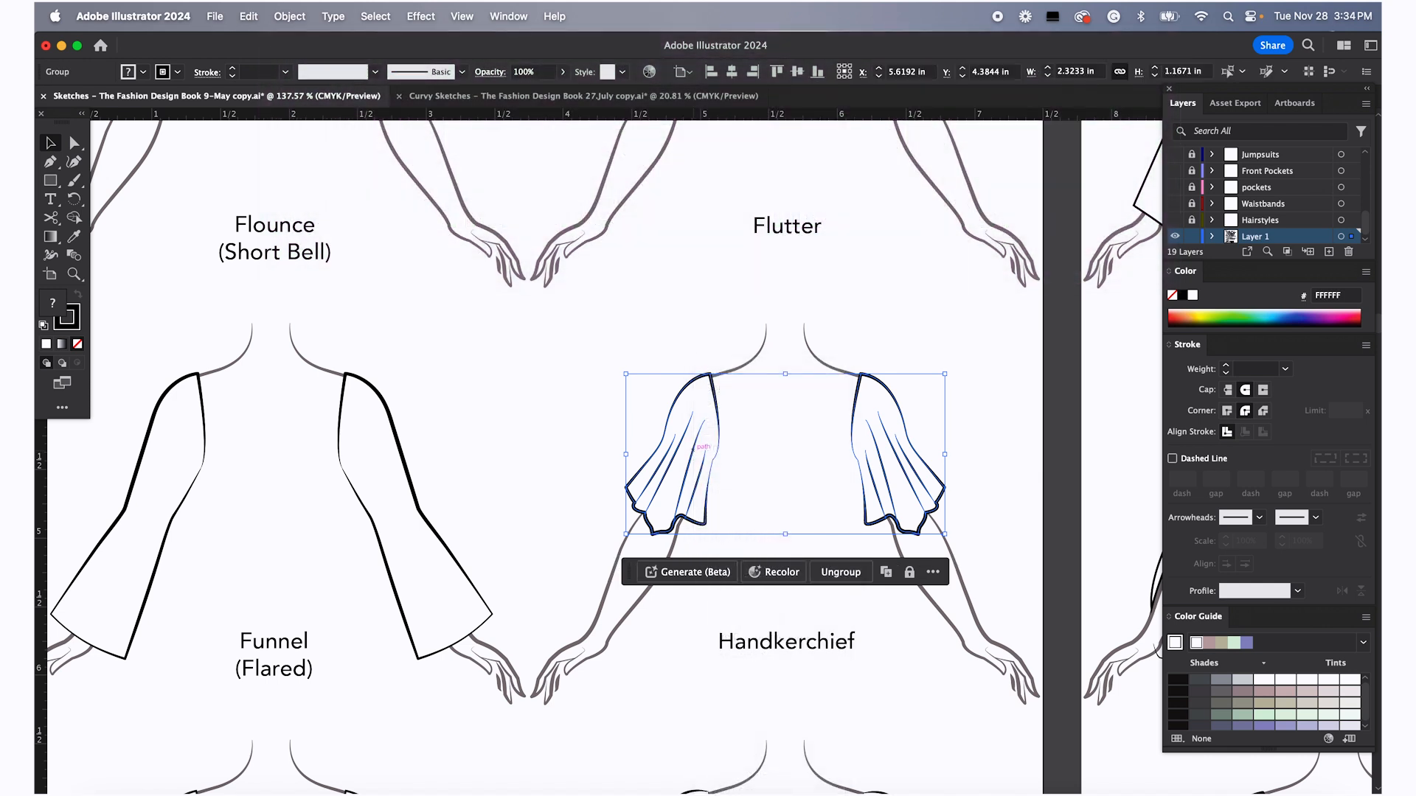
Copy the Handkerchief sleeve group and paste it onto the croquis figure page
key("super+c")
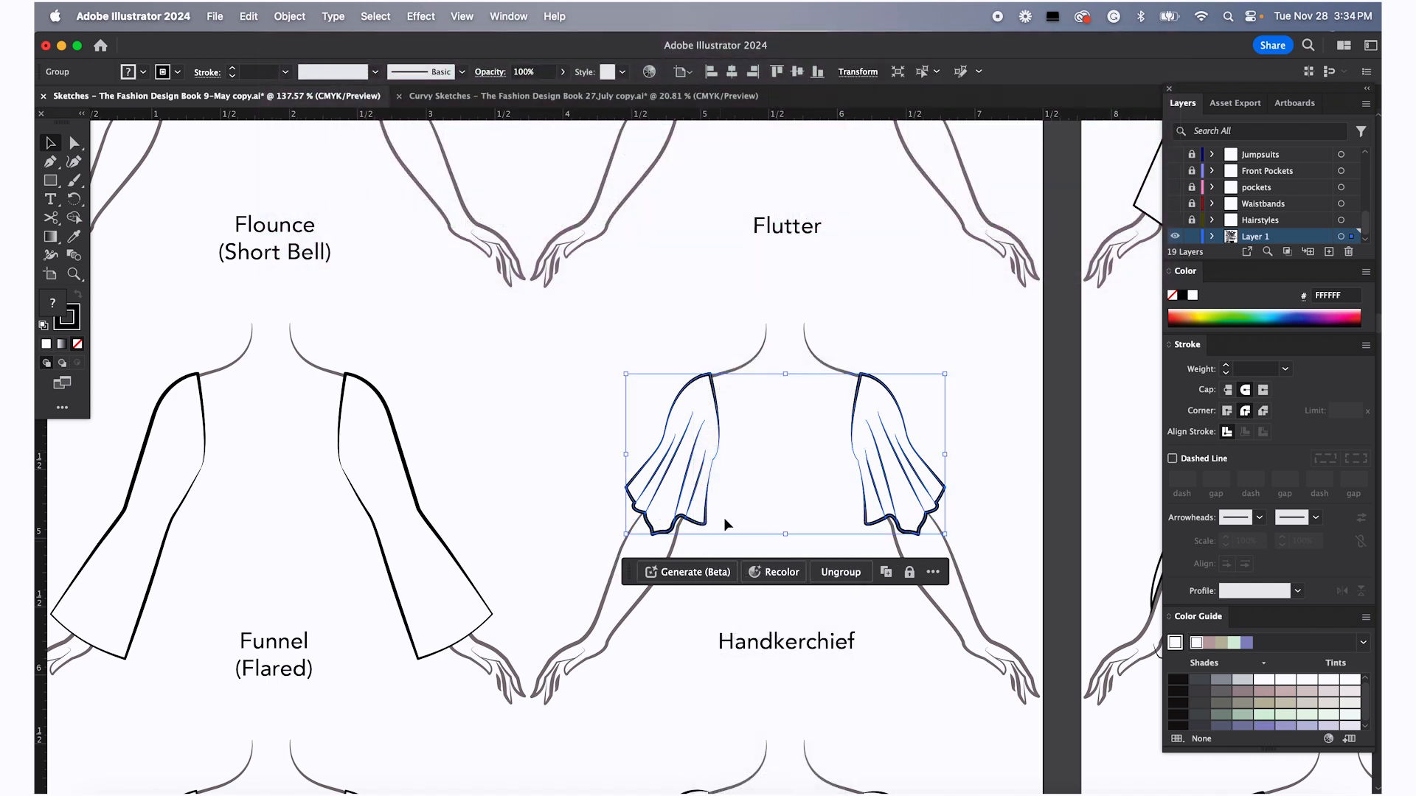
scroll(723, 518, "down", 5)
scroll(723, 518, "left", 9)
scroll(723, 517, "up", 5)
scroll(725, 519, "left", 15)
scroll(725, 519, "up", 10)
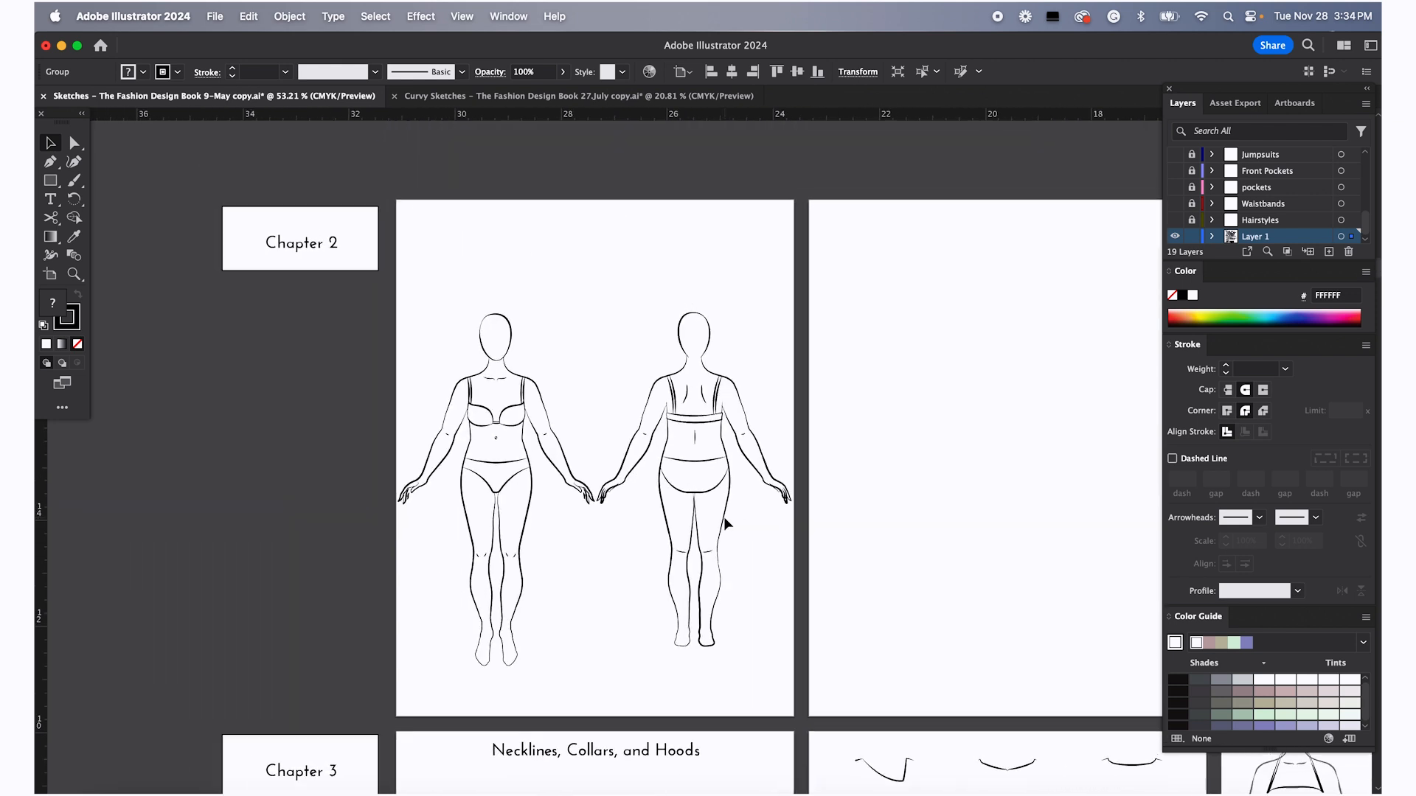
scroll(724, 519, "down", 6)
scroll(723, 516, "up", 5)
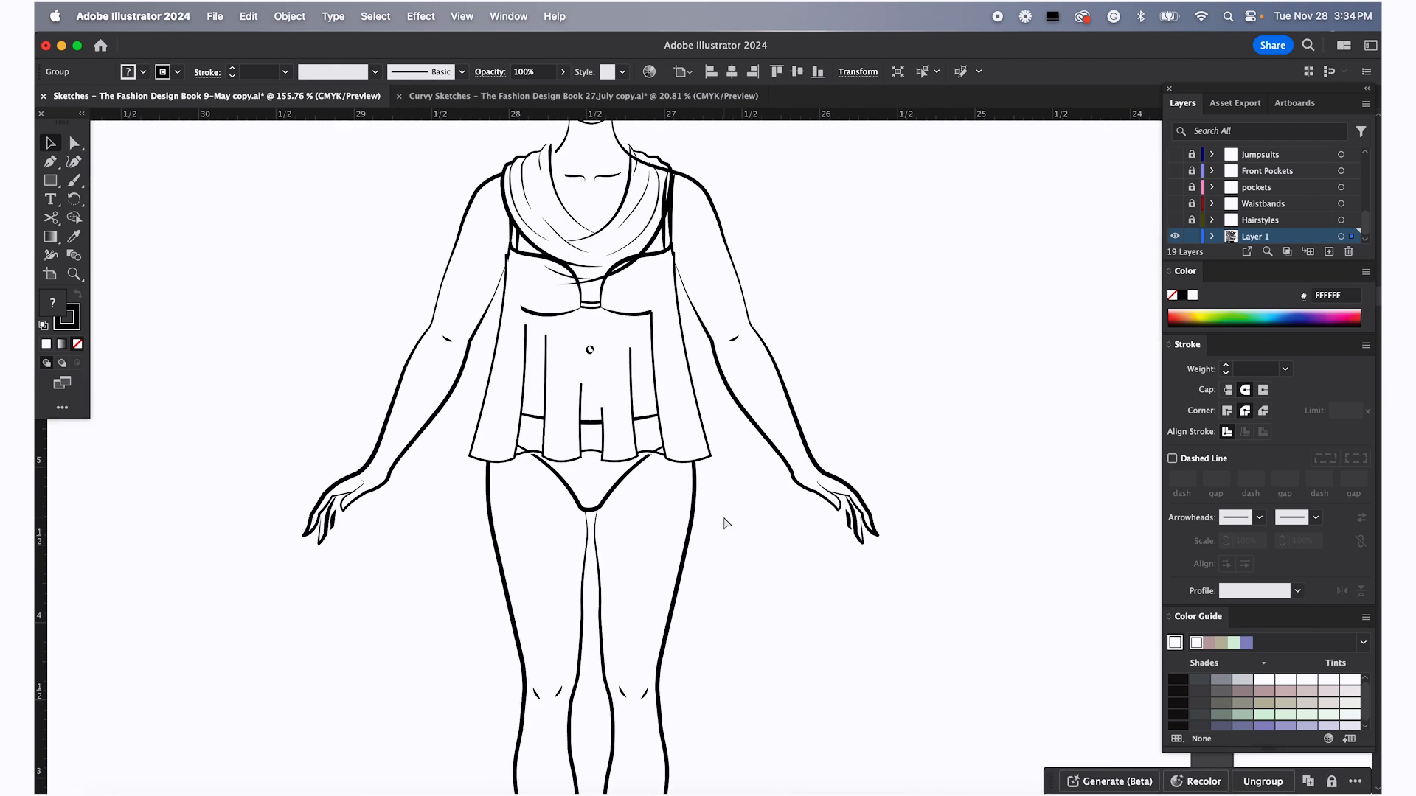
key("super+v")
Position the Handkerchief sleeves on the figure's shoulders and nudge them down into alignment
scroll(794, 418, "up", 3)
scroll(795, 418, "left", 2)
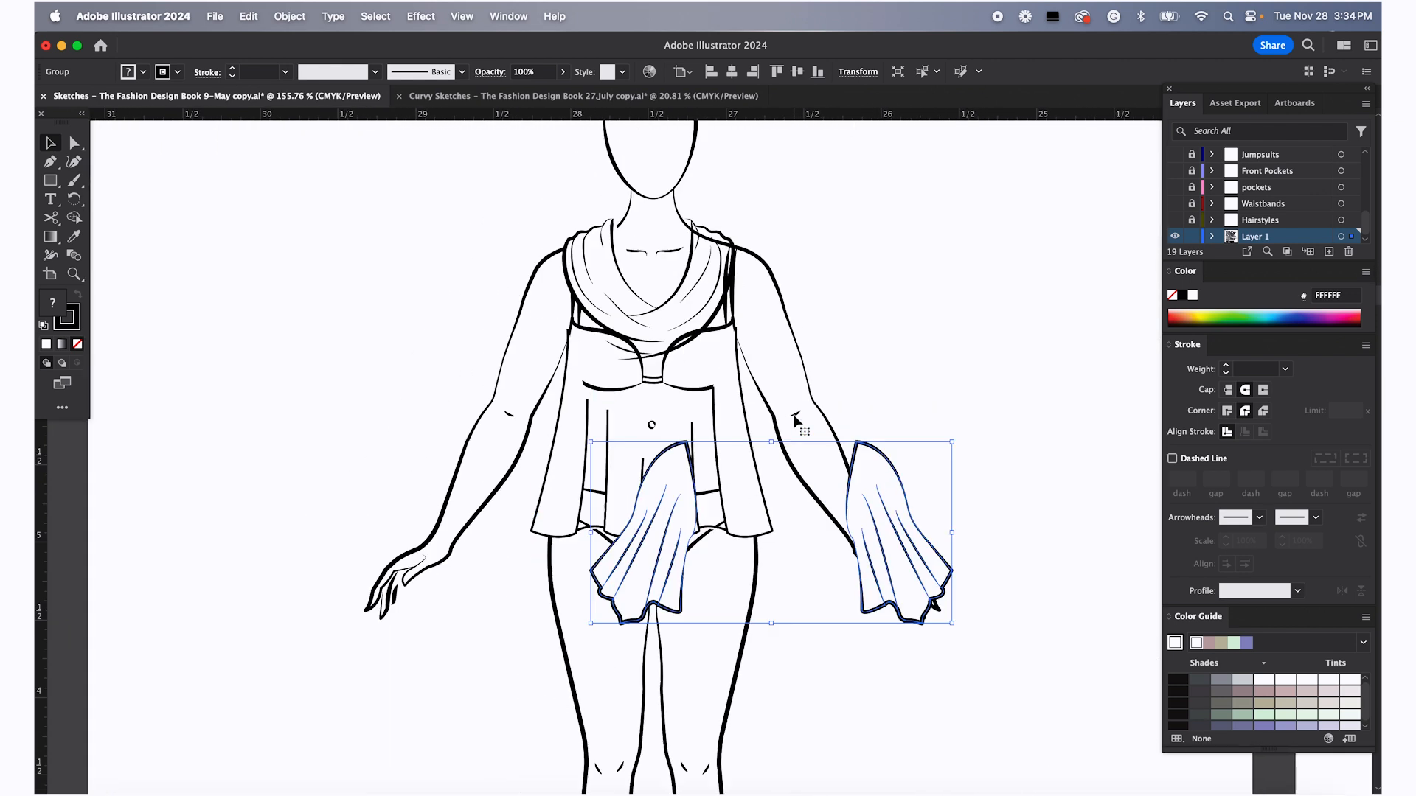
left_click_drag(910, 490, 792, 300)
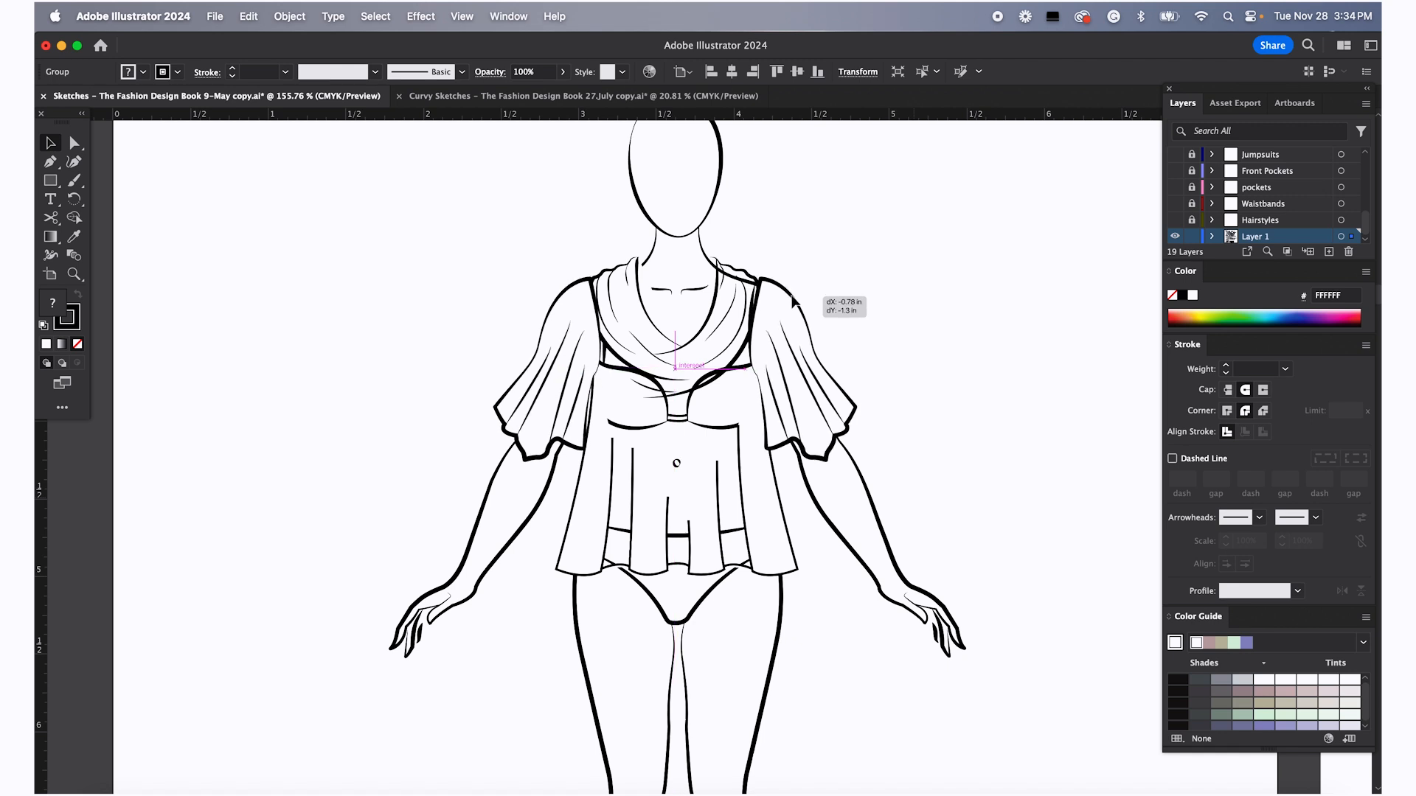
left_click_drag(792, 301, 792, 301)
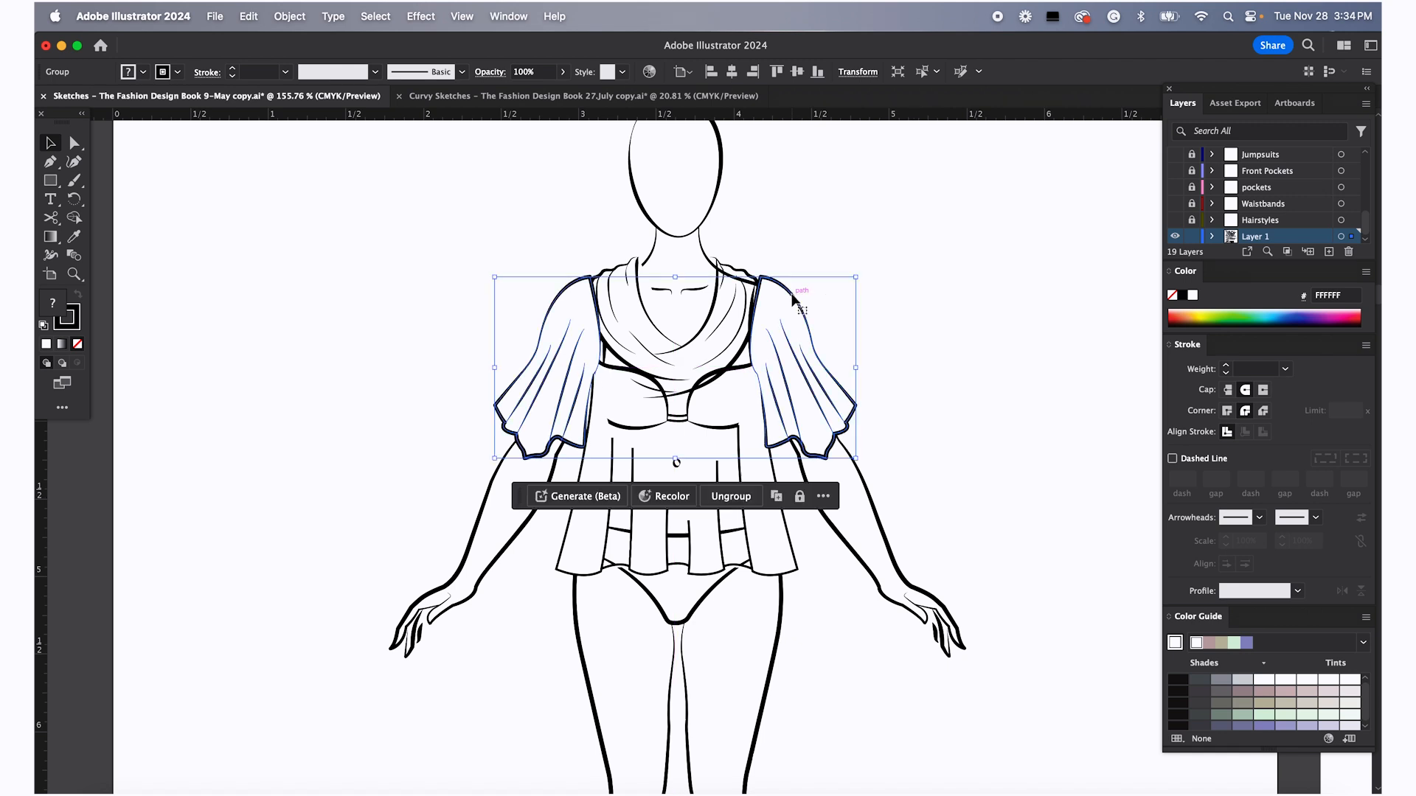
left_click(940, 321)
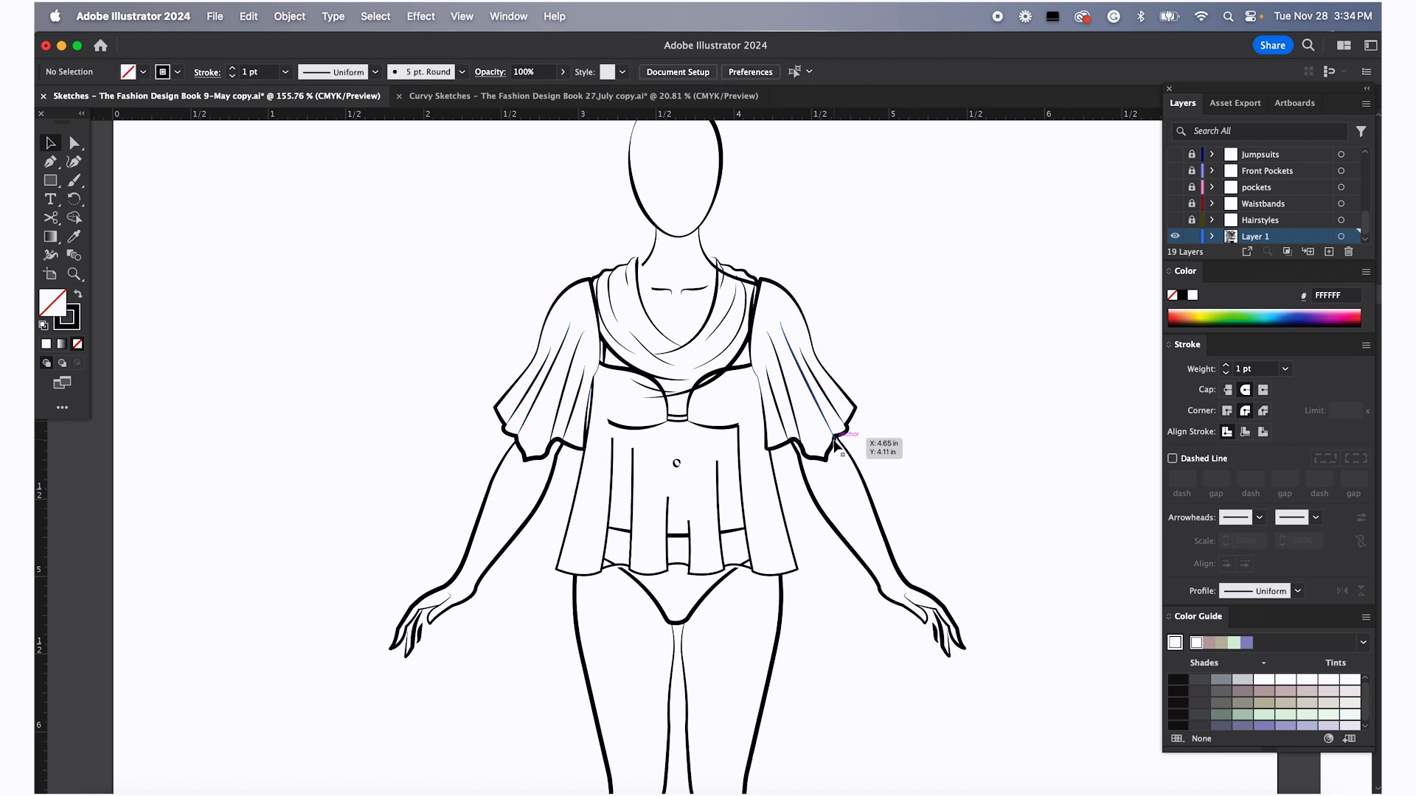
left_click(835, 440)
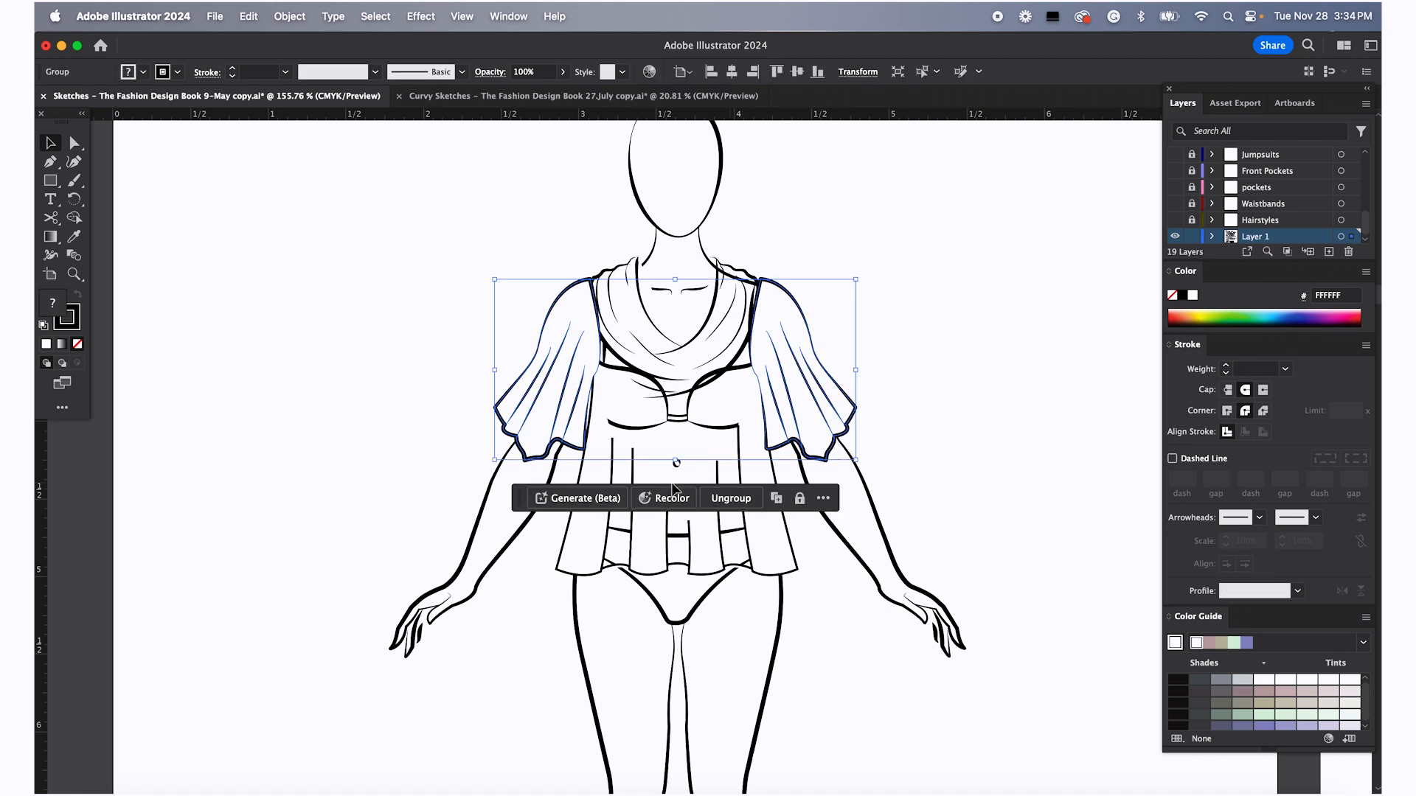
left_click_drag(678, 464, 679, 444)
key("Down")
key("Down")
key("Down")
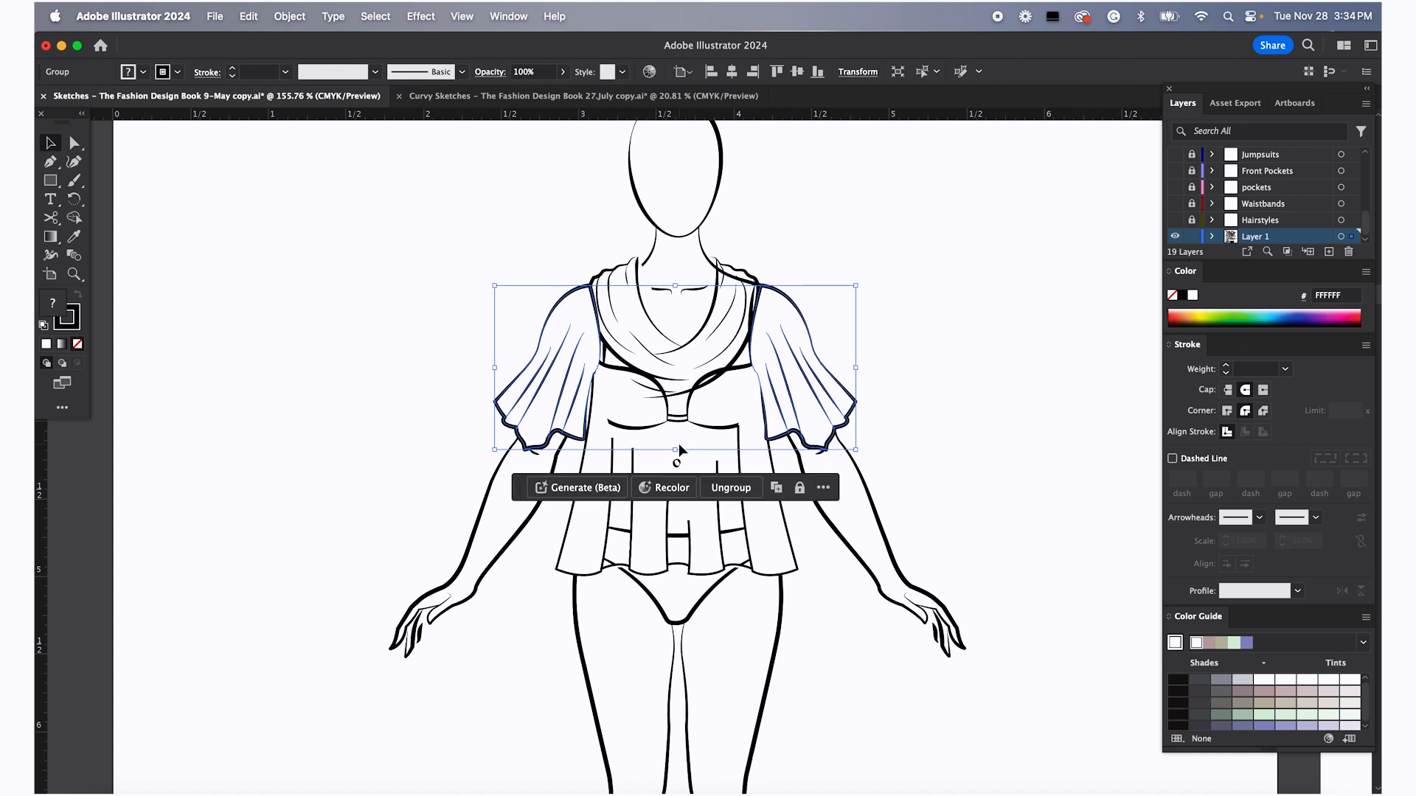
left_click(824, 523)
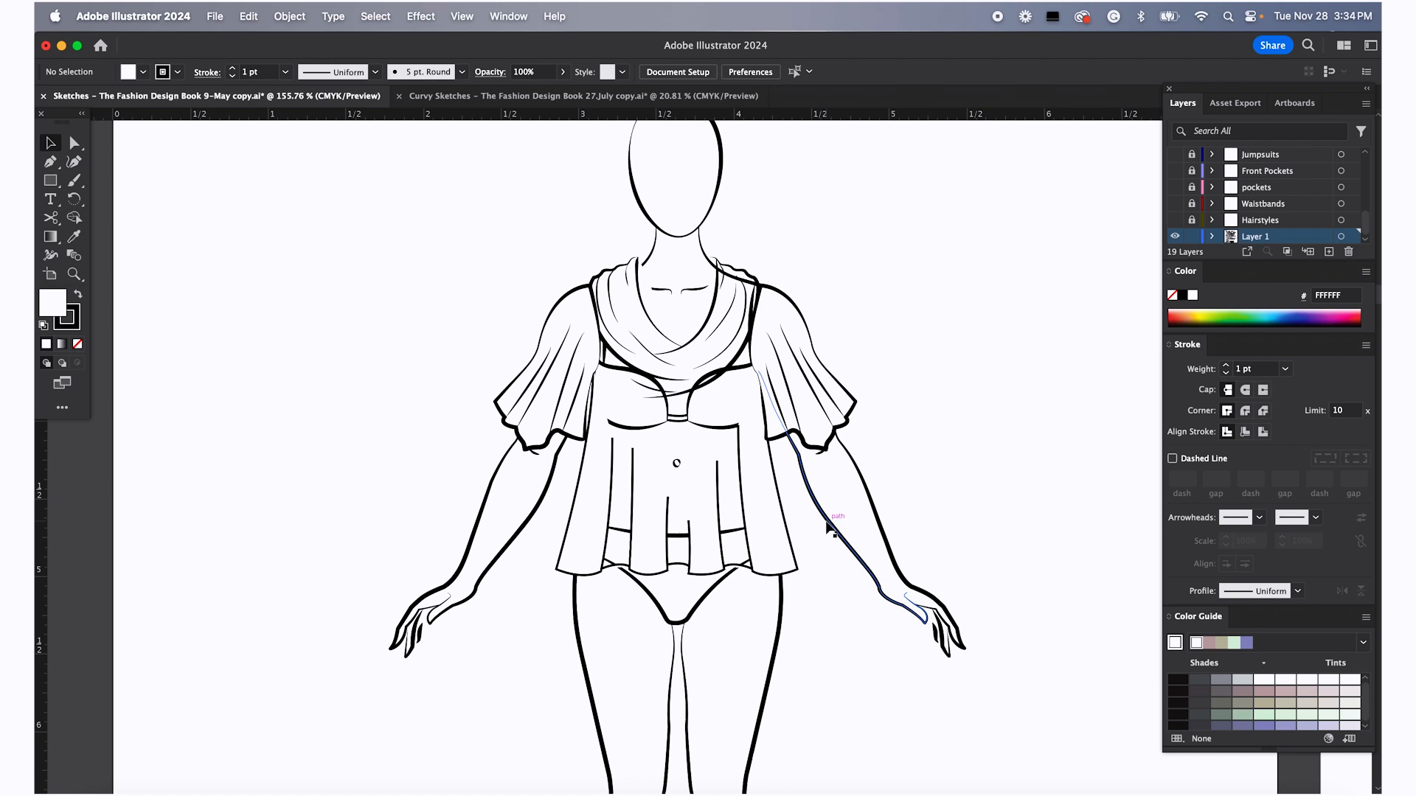
Drag the croquis figure away so the top with sleeves stands alone on the page
scroll(833, 529, "down", 5)
left_click_drag(833, 529, 461, 549)
left_click(887, 533)
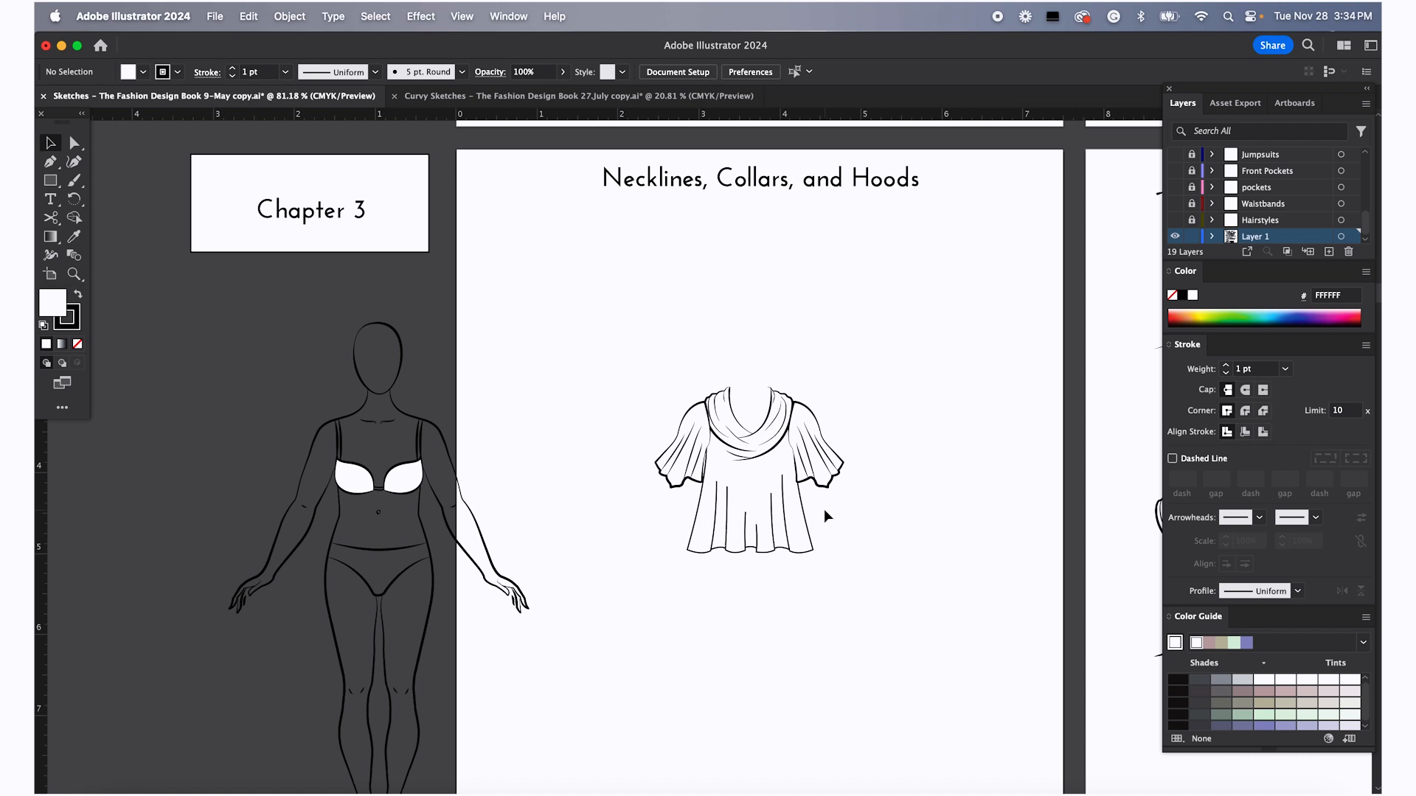
Zoom in to examine the finished top with cowl neckline and Handkerchief sleeves
scroll(824, 510, "right", 3)
scroll(824, 510, "down", 2)
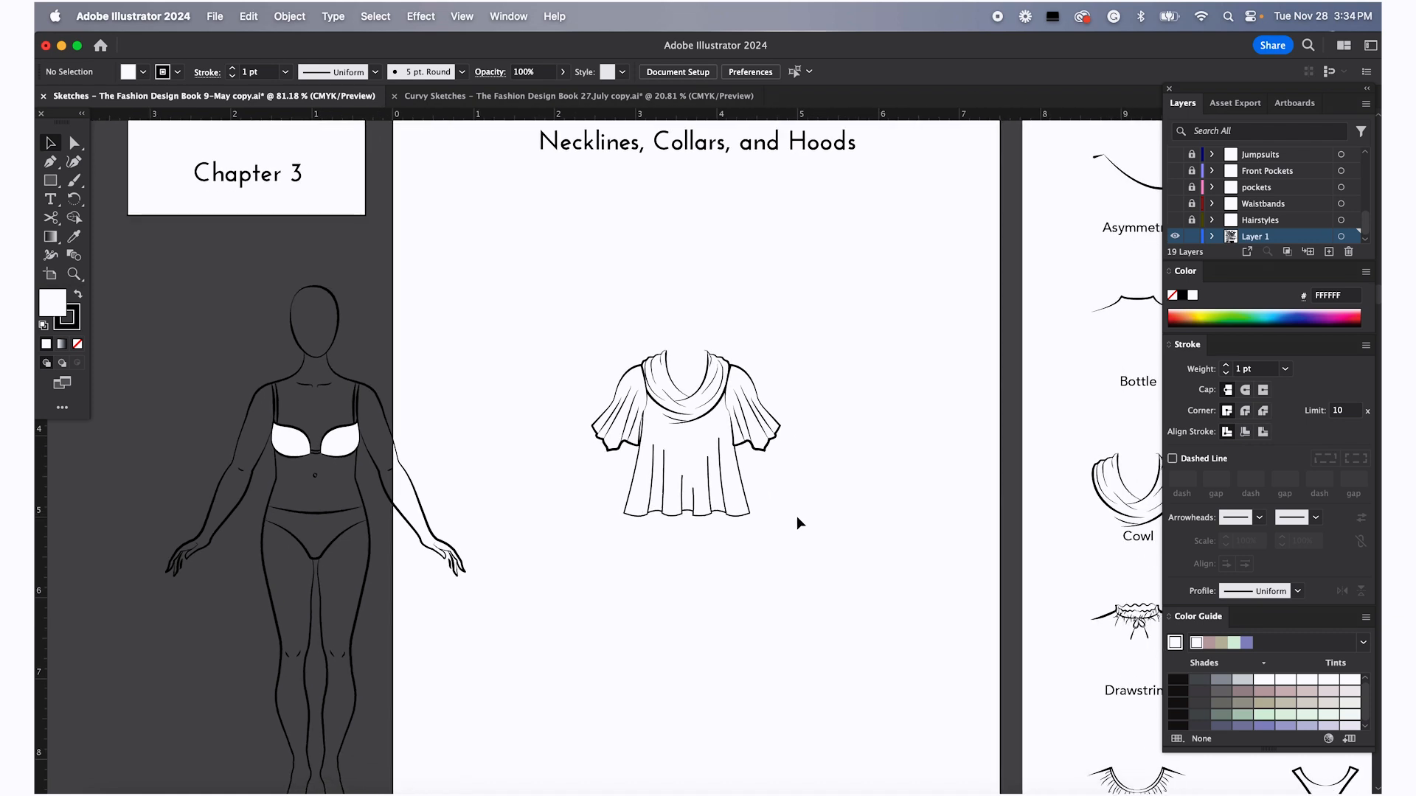
scroll(802, 516, "down", 2)
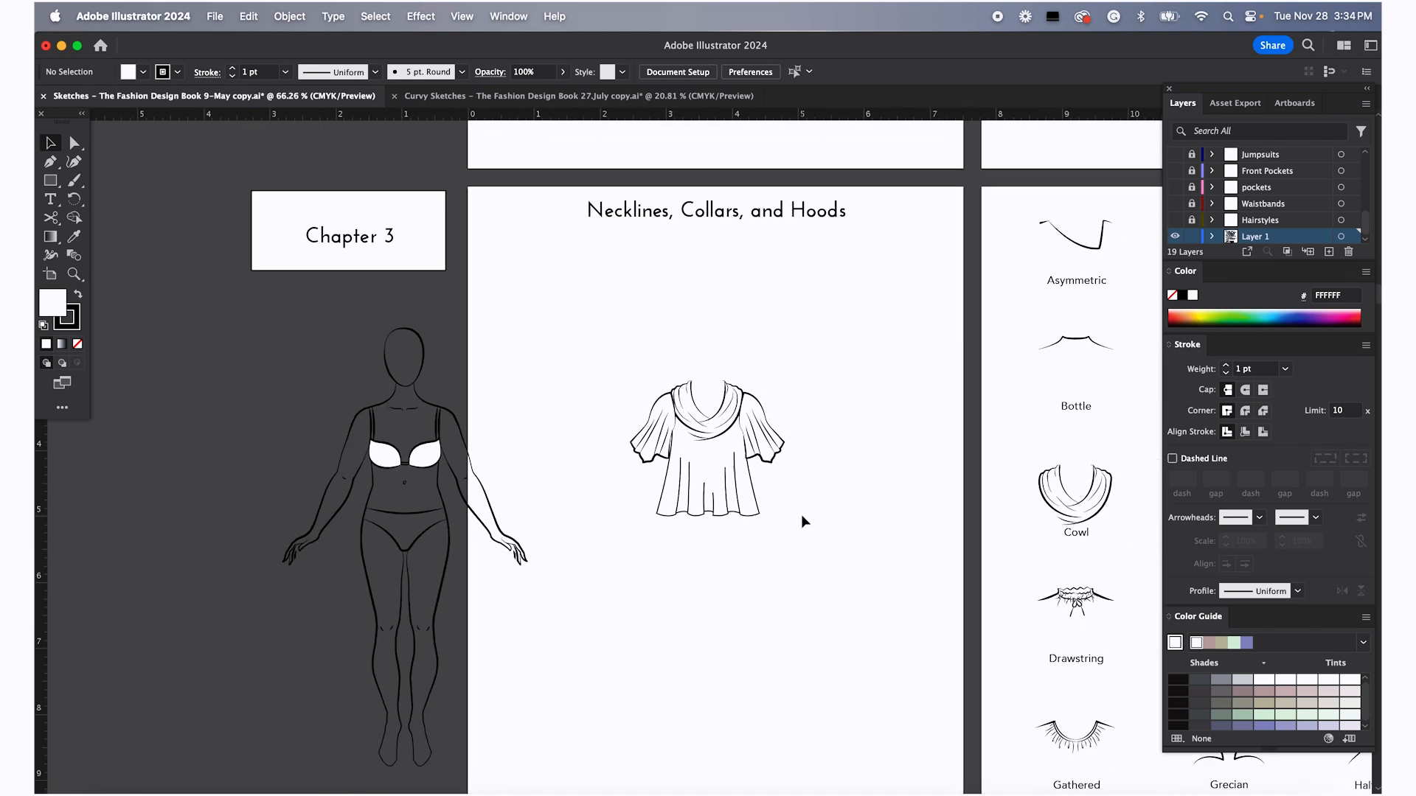
right_click(765, 444)
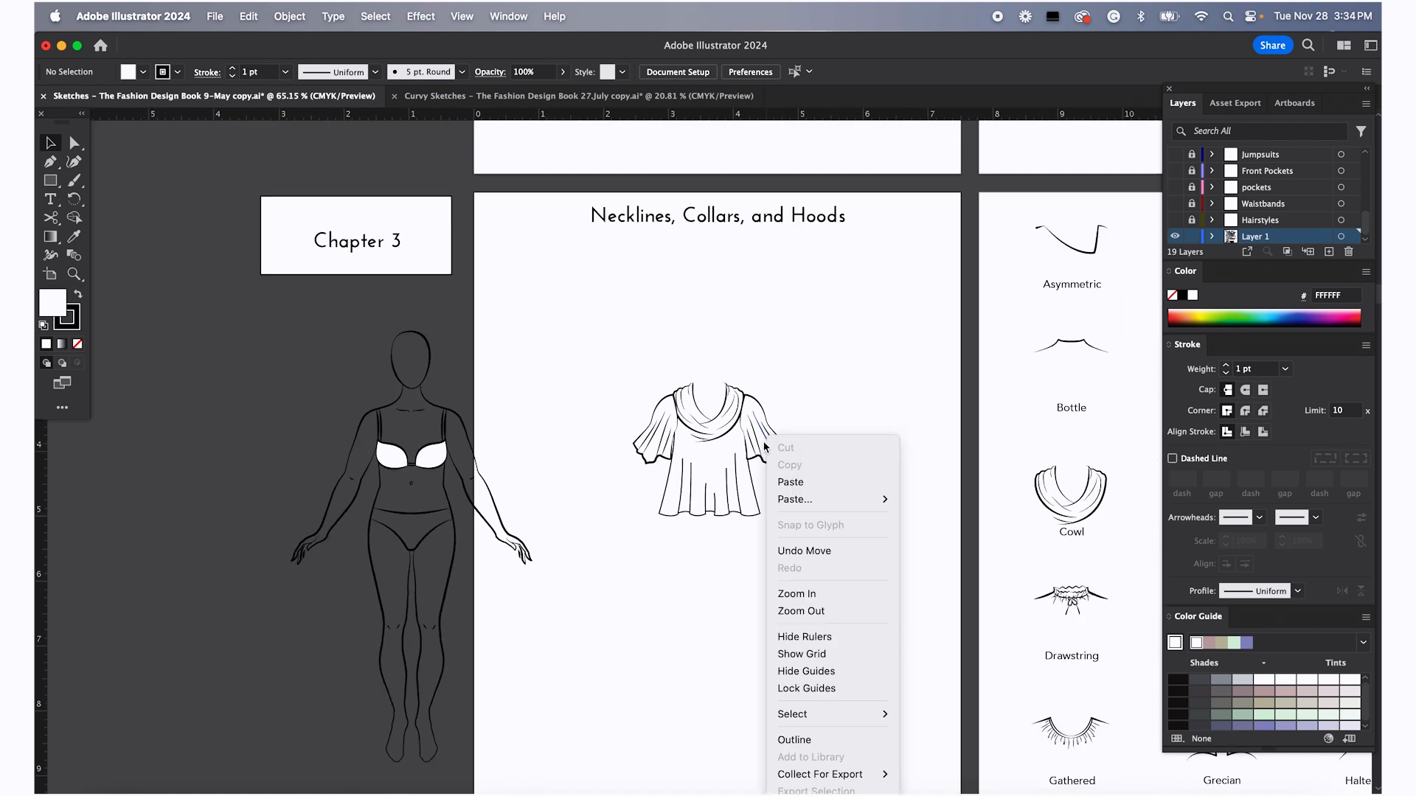
left_click(846, 348)
scroll(752, 456, "up", 5)
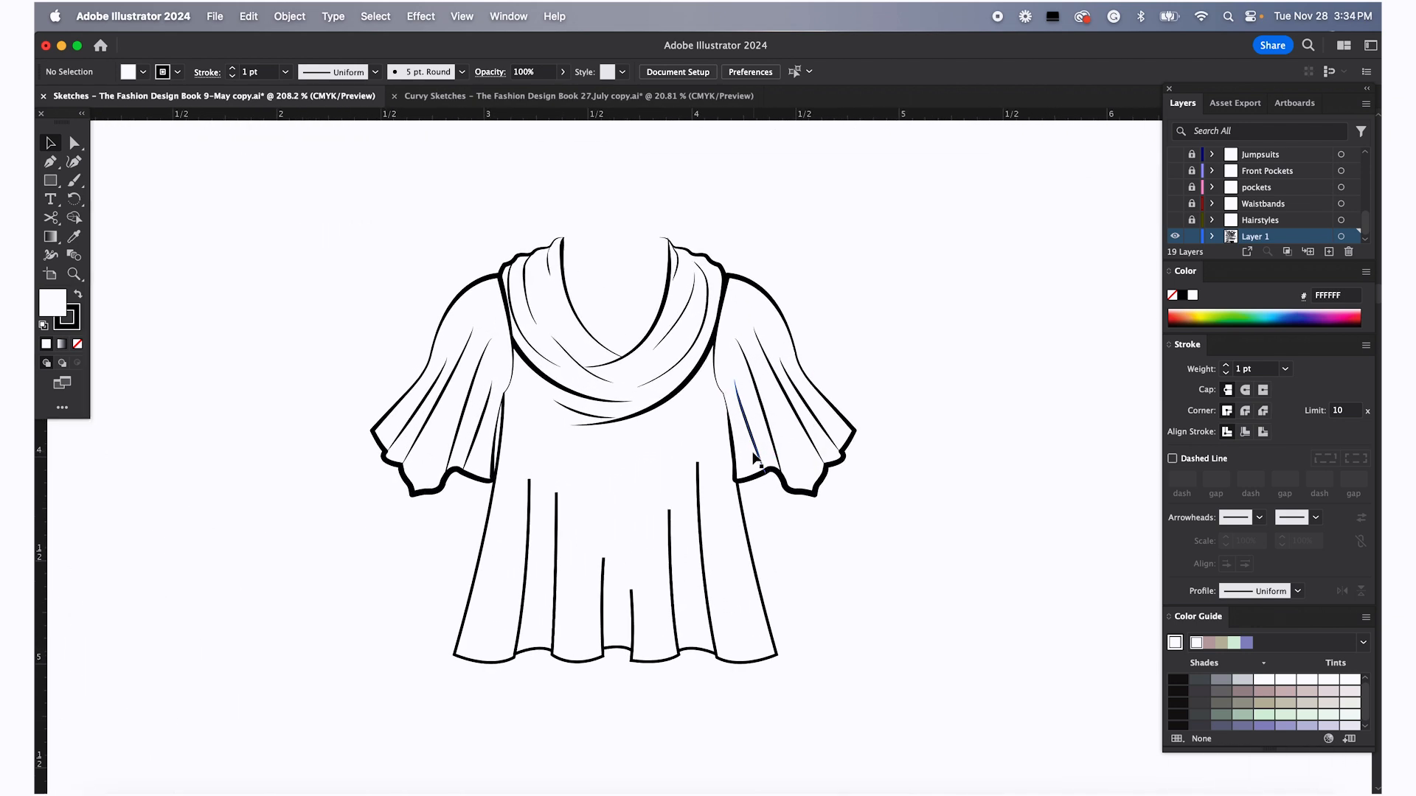
Ungroup the Handkerchief sleeves and select the right sleeve's outline path
left_click(835, 458)
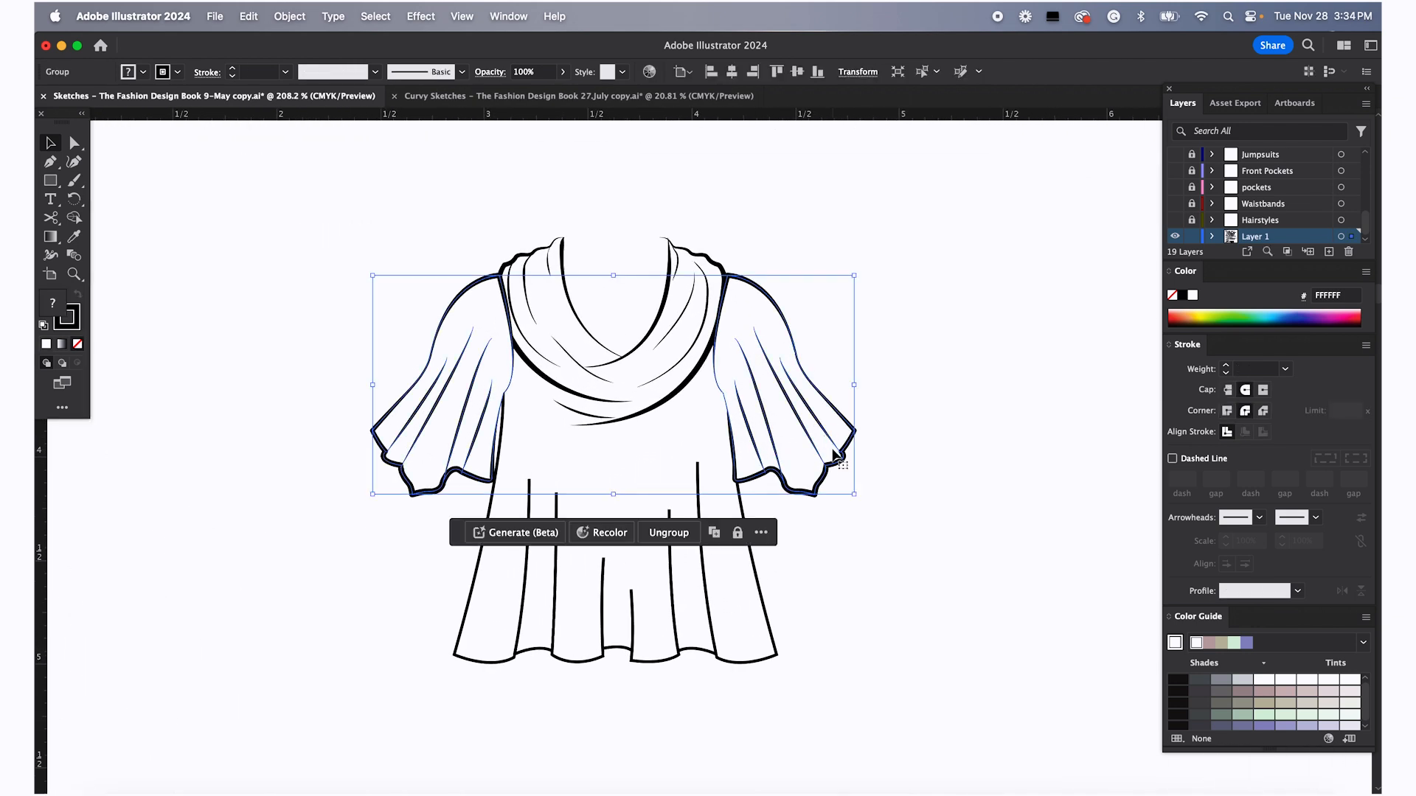
right_click(835, 458)
left_click(881, 623)
left_click(958, 392)
left_click(817, 448)
scroll(743, 481, "up", 4)
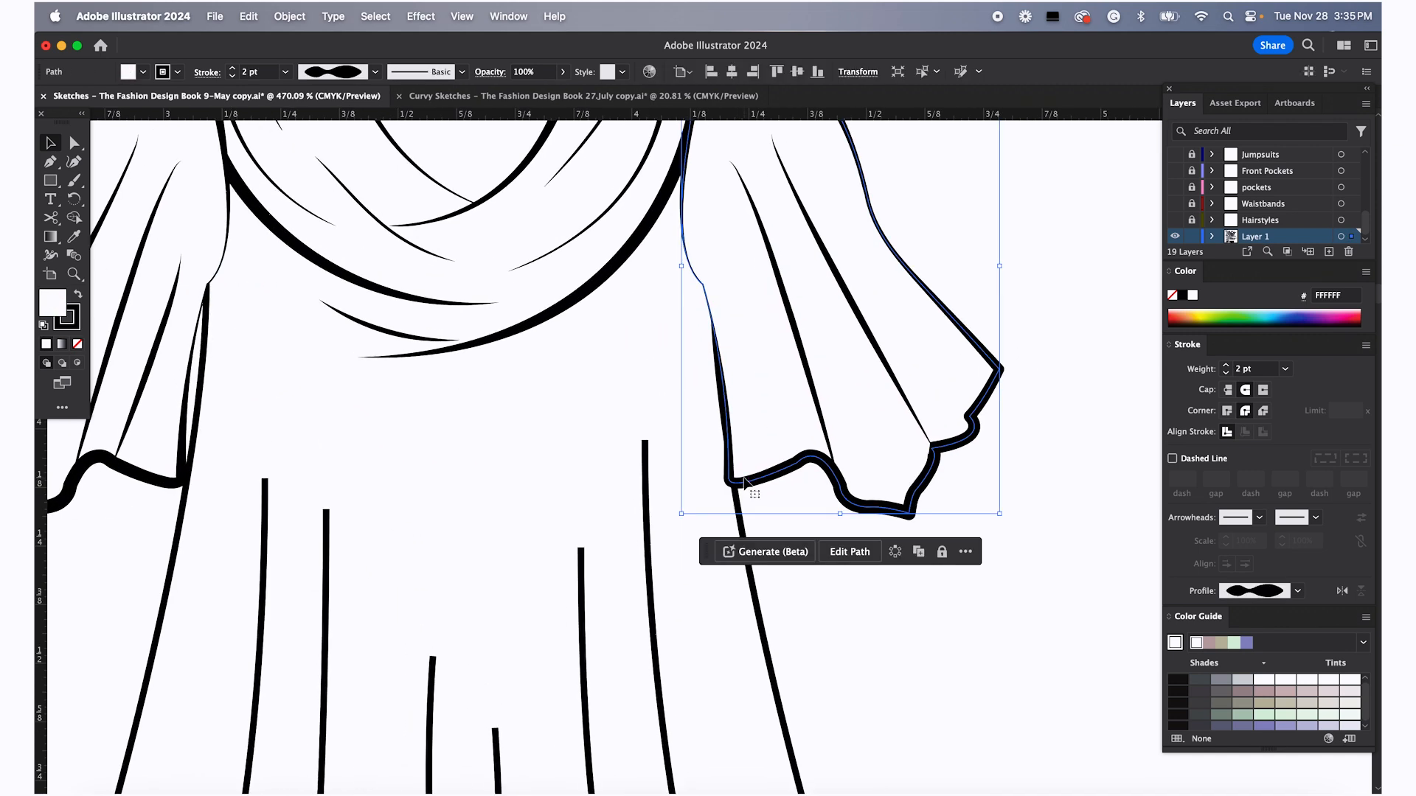
Adjust the right sleeve's lower anchor points and their handles near the cuff with Direct Selection
key("a")
left_click(769, 511)
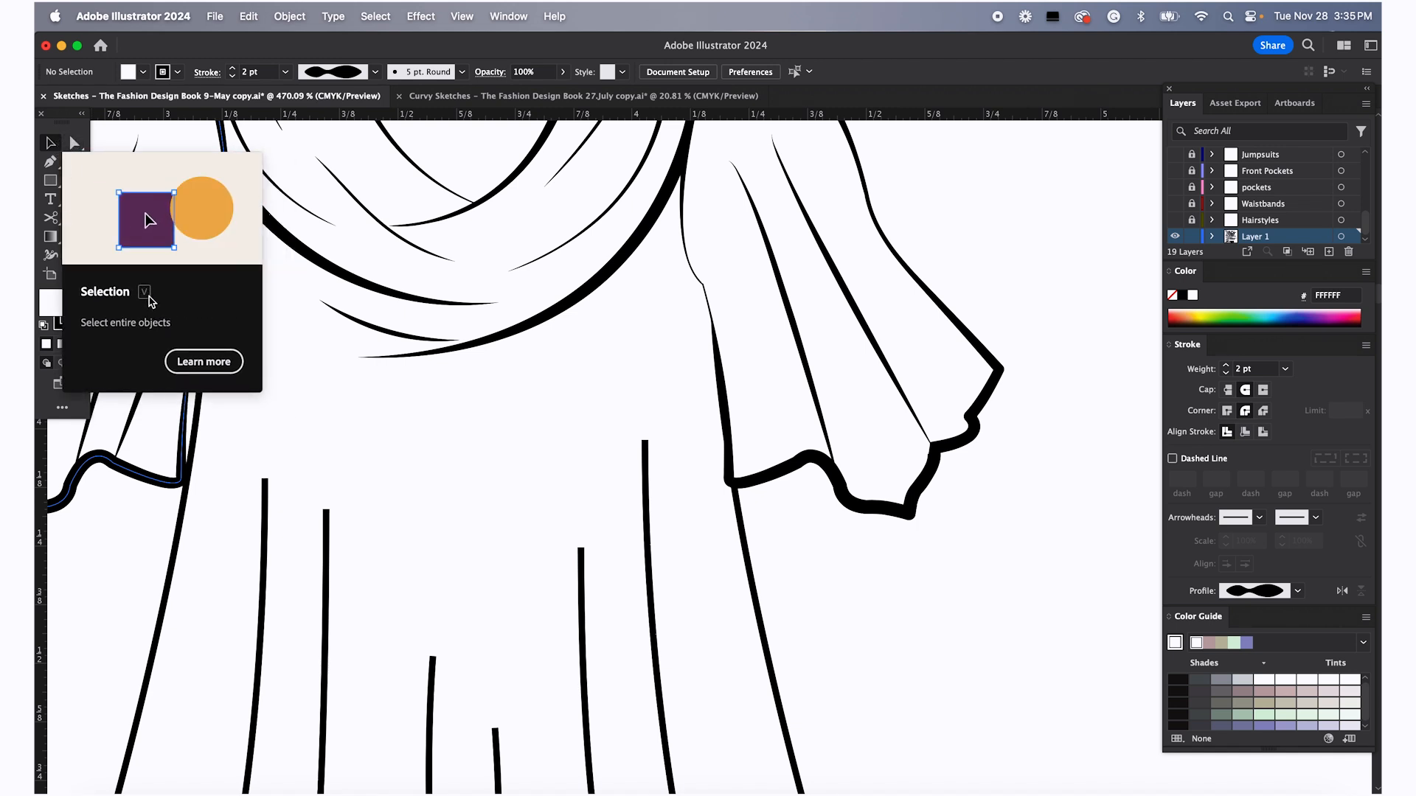
key("a")
left_click(728, 483)
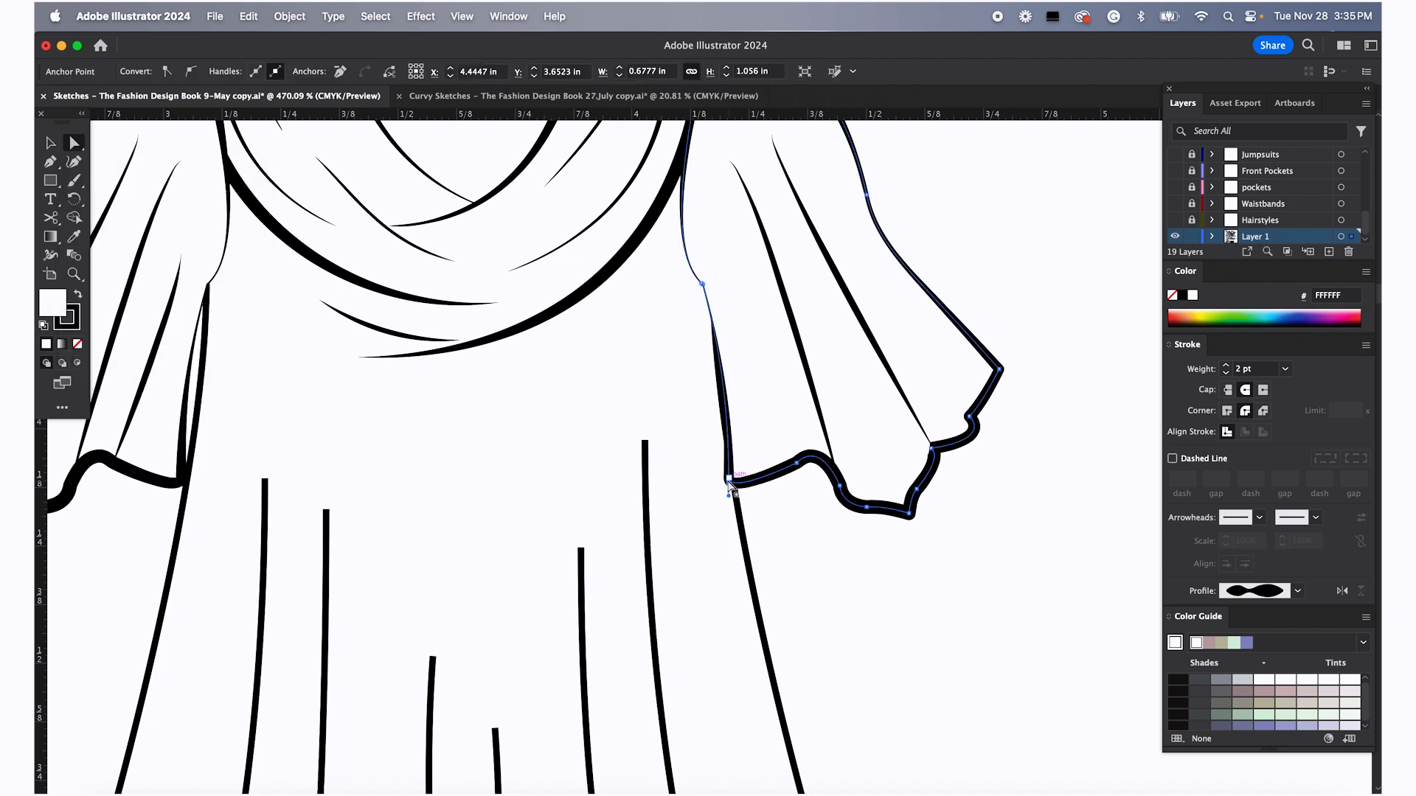
left_click(729, 480)
left_click_drag(731, 479, 742, 475)
left_click_drag(739, 373, 733, 383)
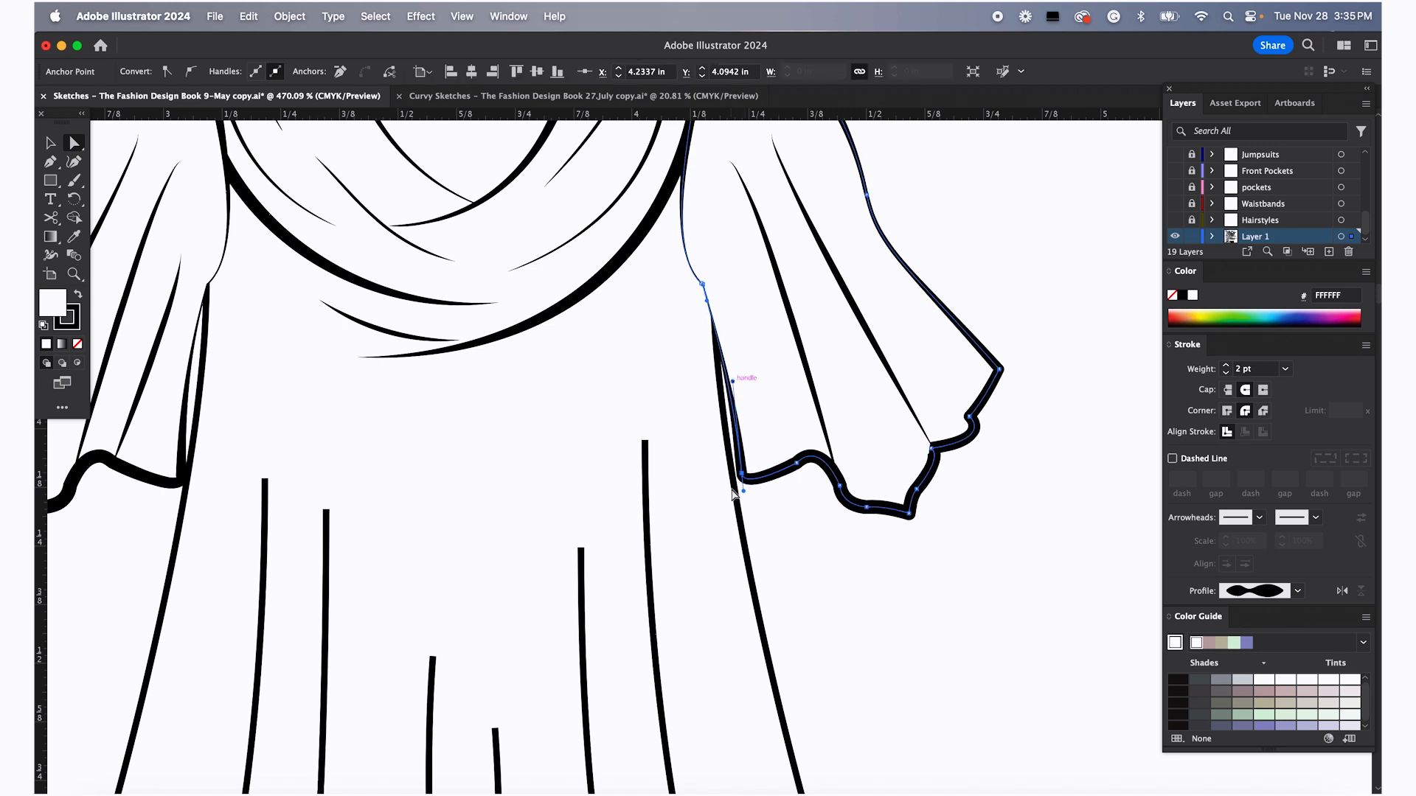
left_click(796, 463)
mouse_move(821, 440)
left_mouse_down()
mouse_move(798, 463)
mouse_move(828, 459)
left_mouse_up()
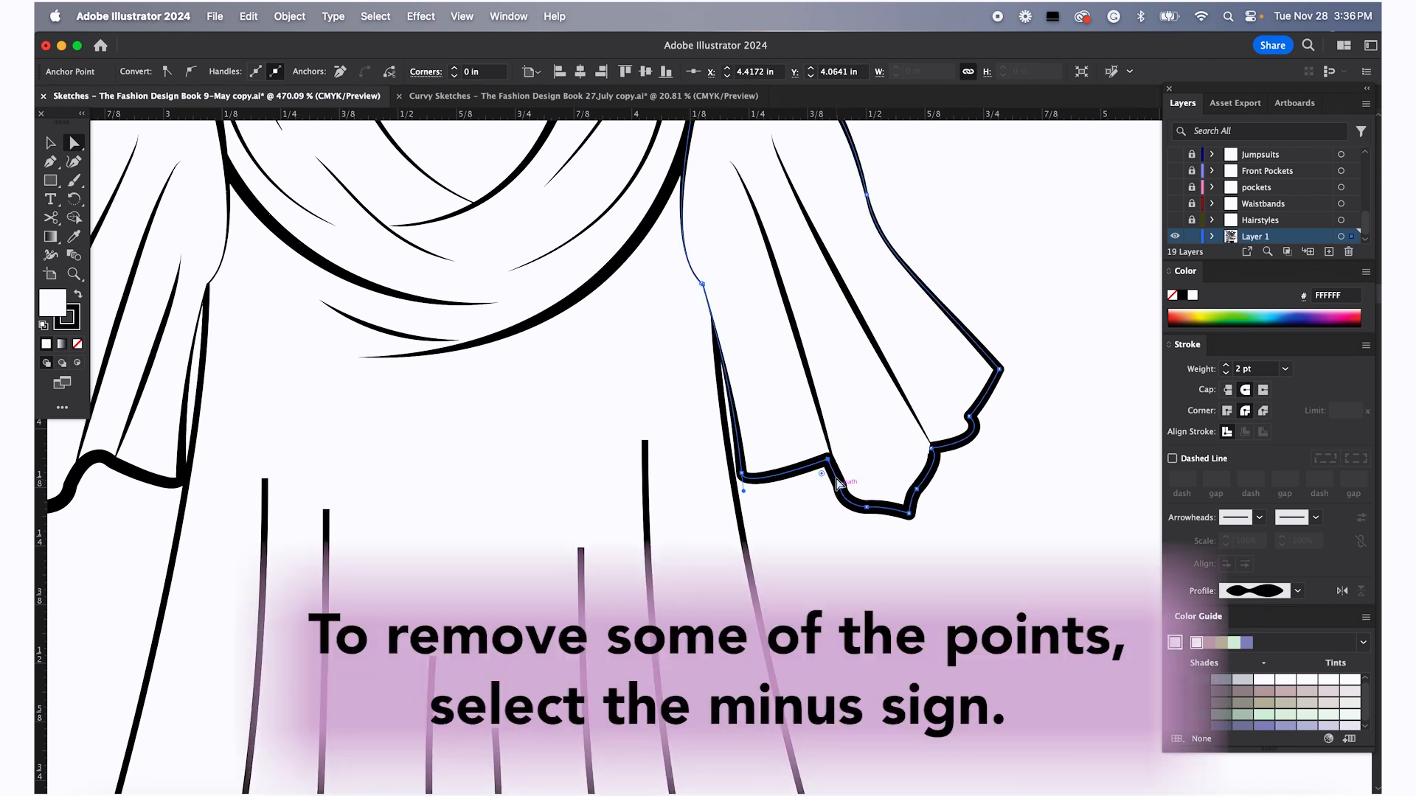
Delete surplus anchor points along the right sleeve's hem with the Delete Anchor Point tool, repositioning one anchor
key("minus")
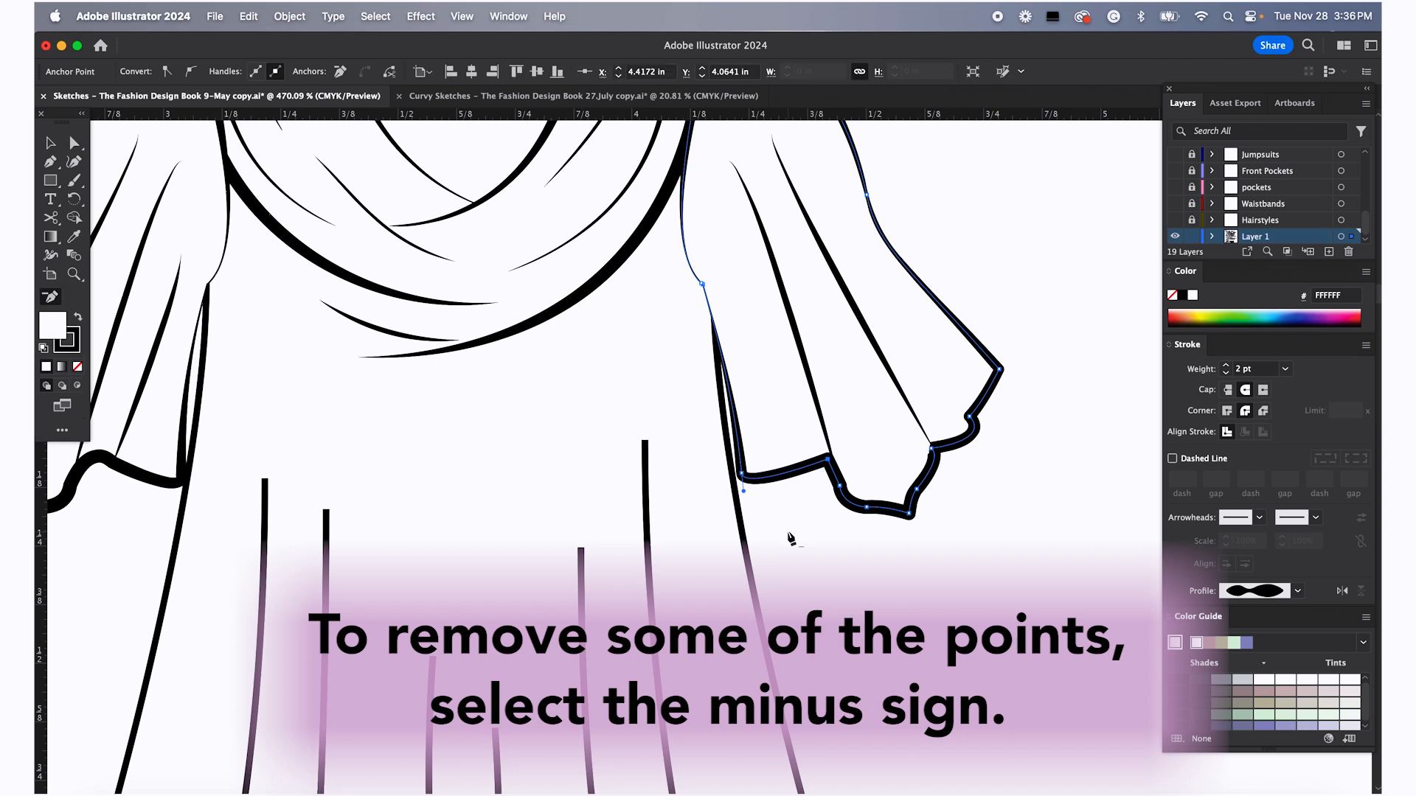
left_click(840, 489)
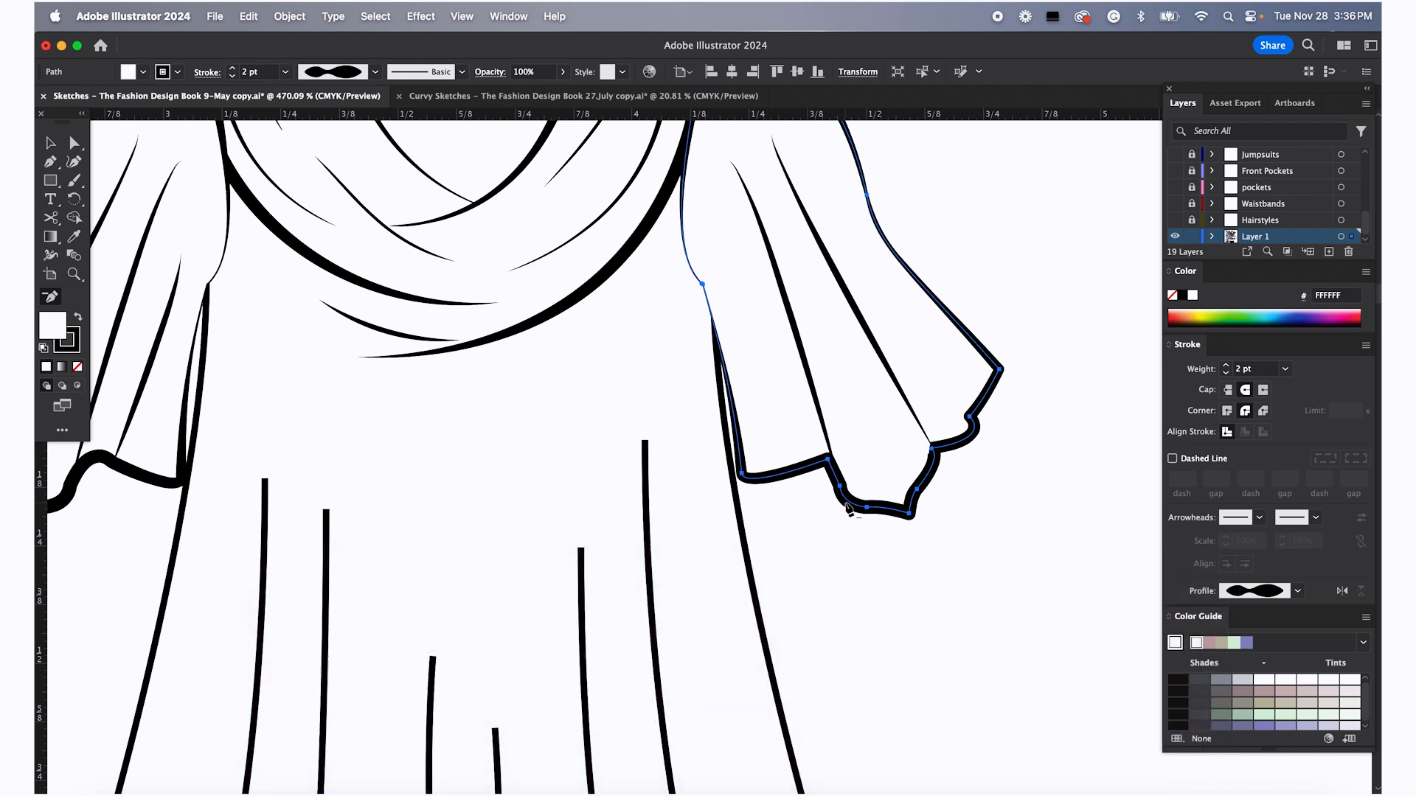
scroll(845, 509, "up", 5)
scroll(847, 498, "up", 3)
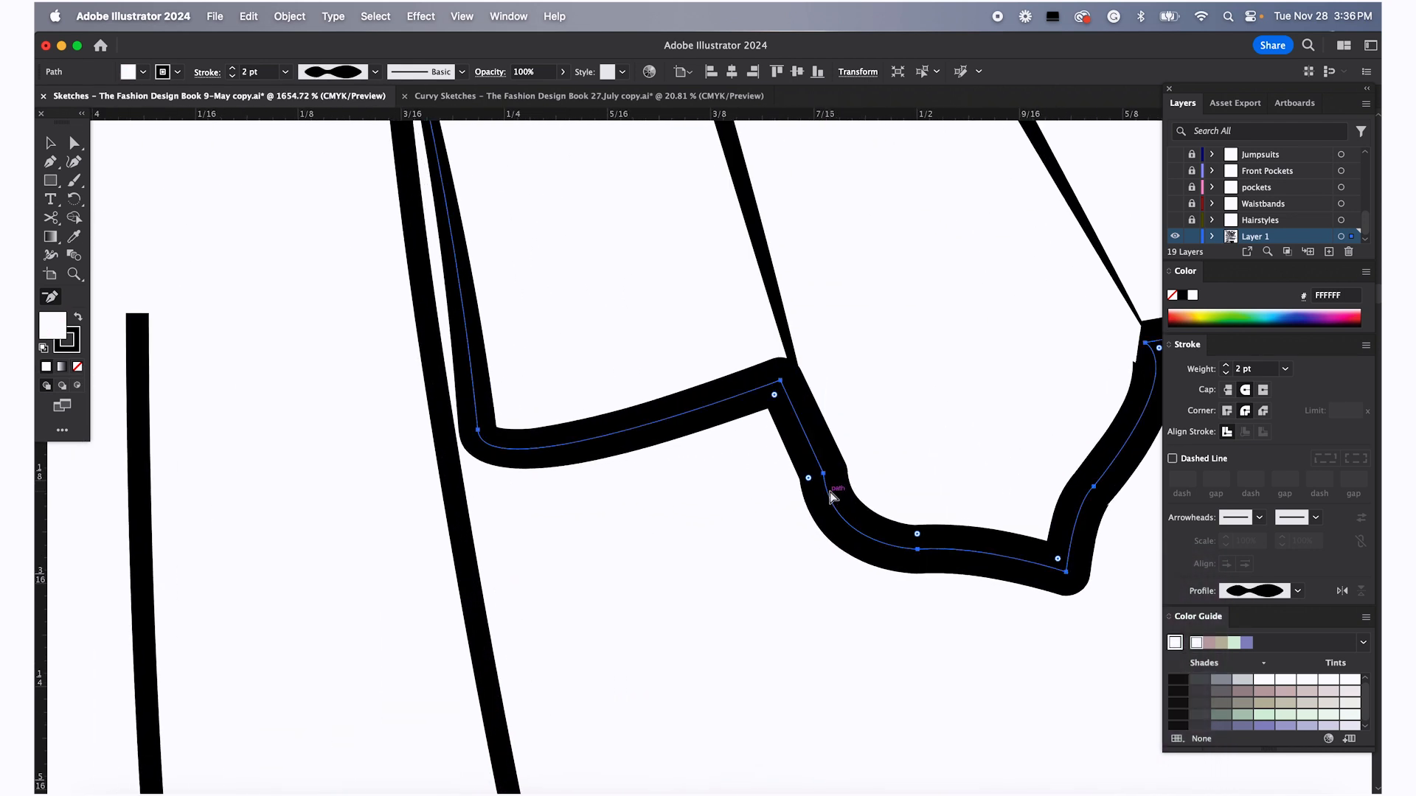
key("a")
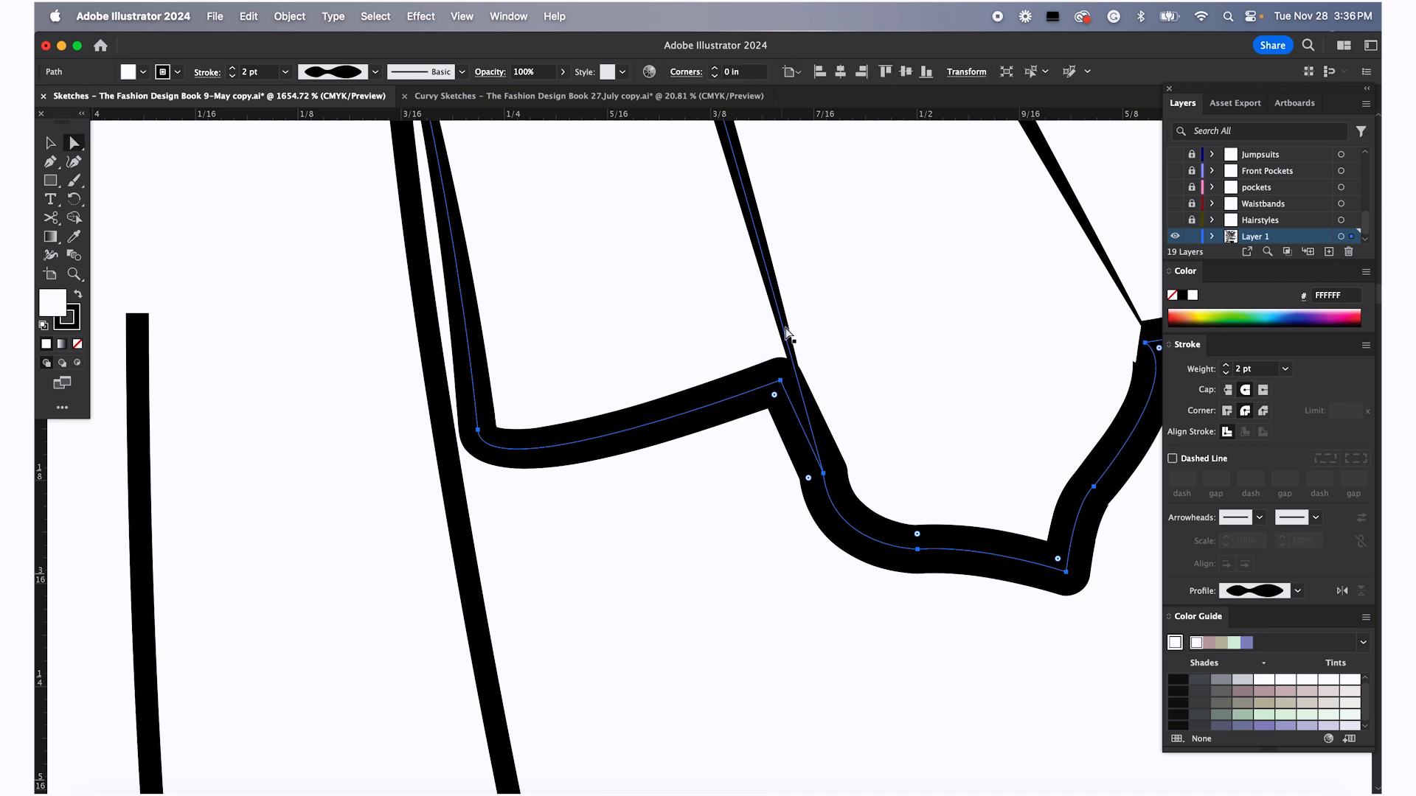
left_click(783, 497)
left_click(823, 473)
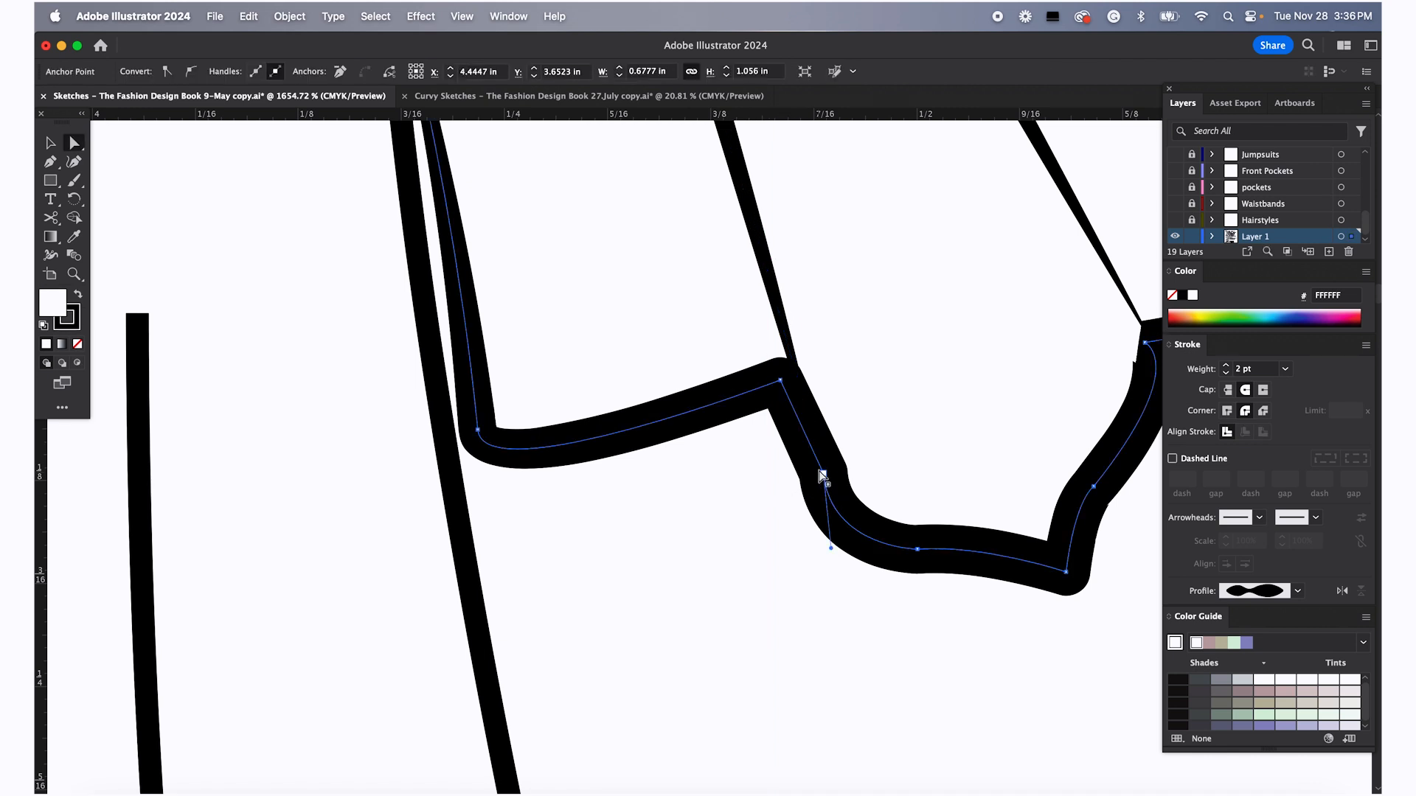
left_click_drag(823, 473, 827, 505)
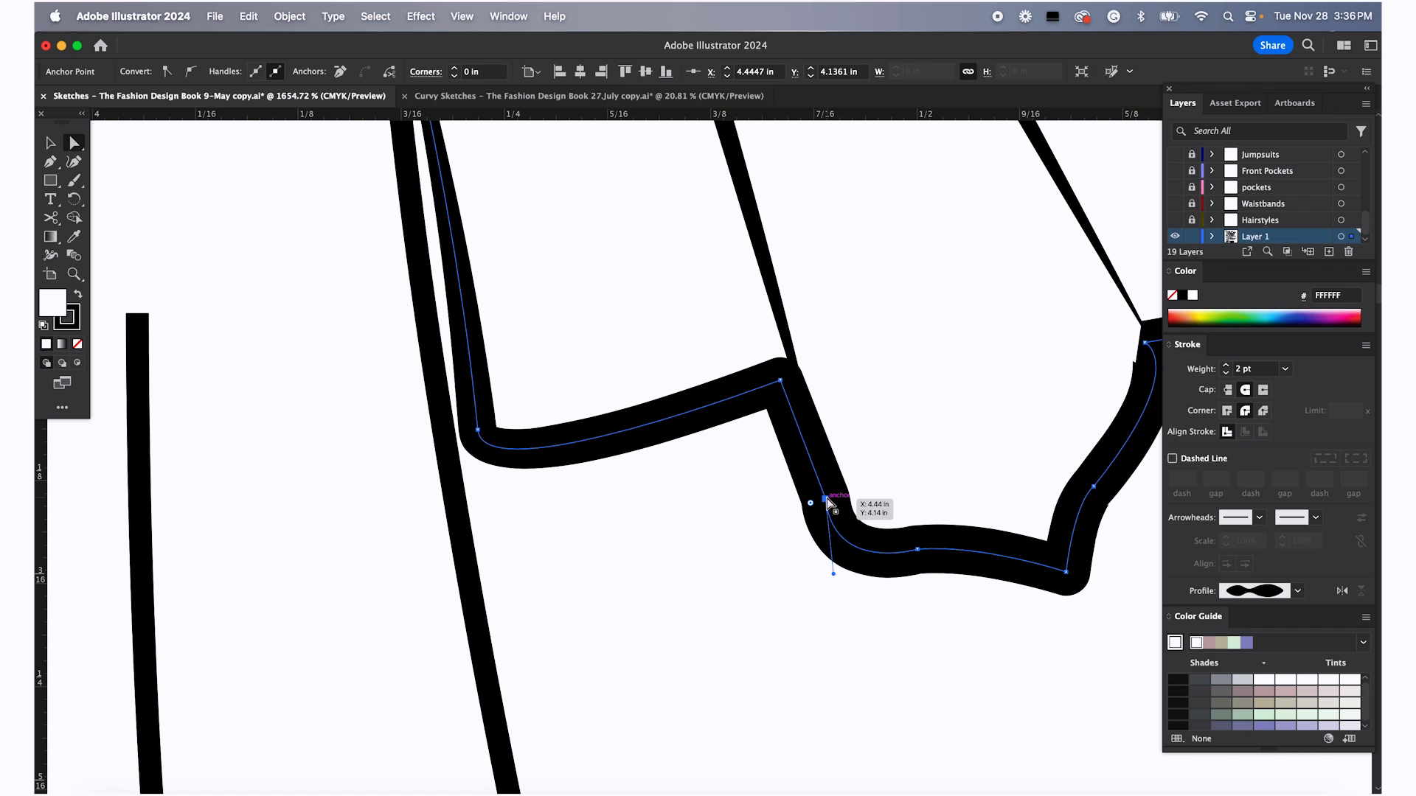
key("minus")
left_click(825, 499)
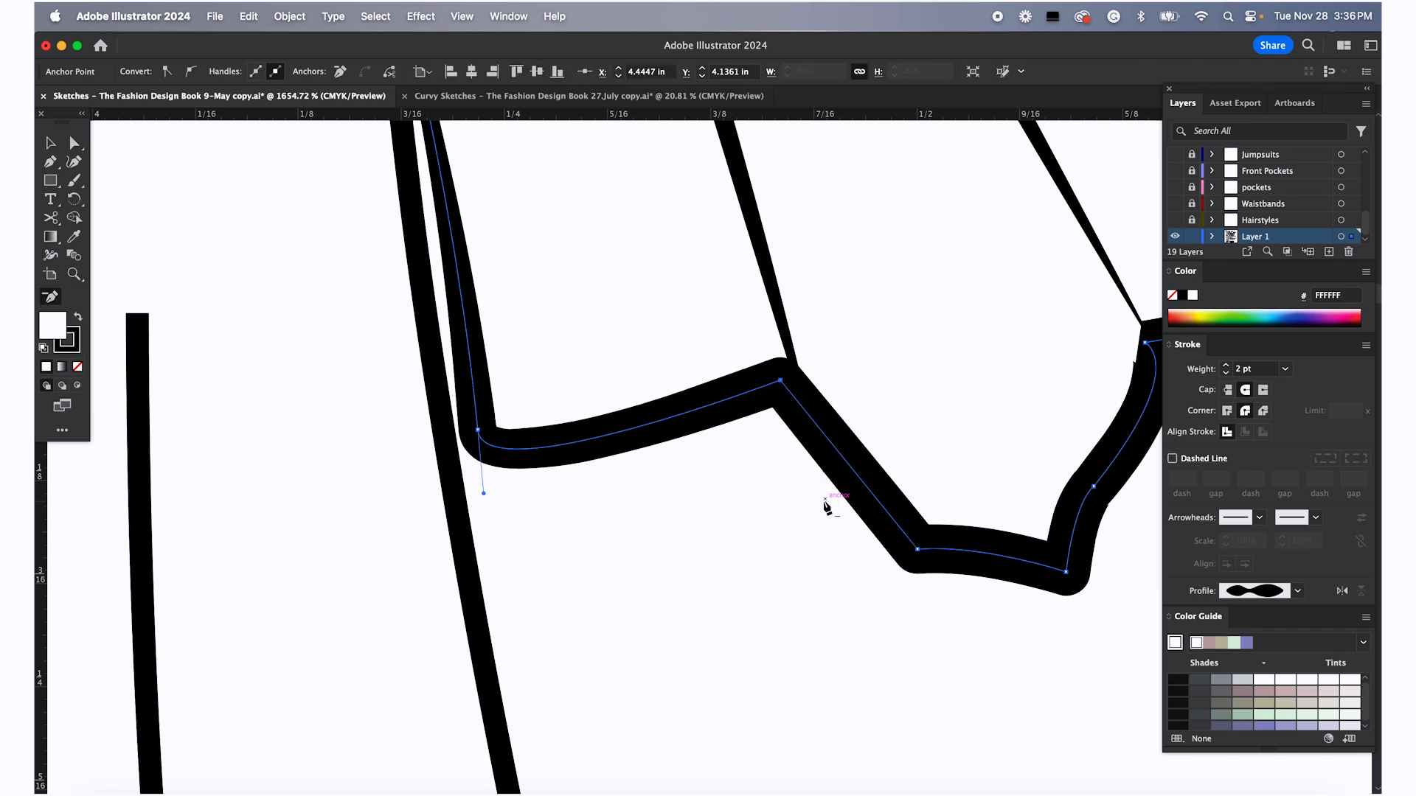
left_click(919, 549)
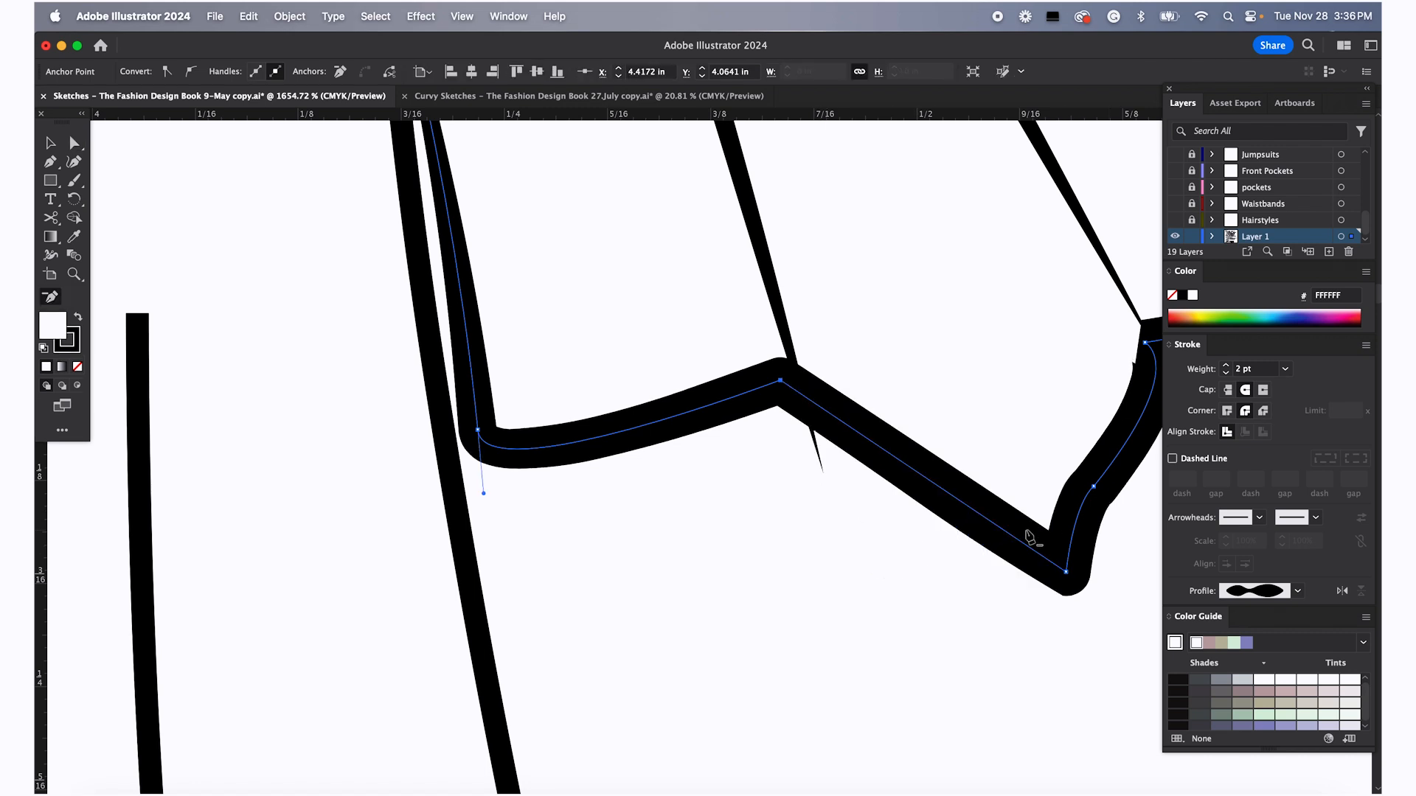
Remove another hem anchor and drag the sleeve's remaining hem anchors up to smooth the cuff curve
scroll(1030, 538, "down", 5)
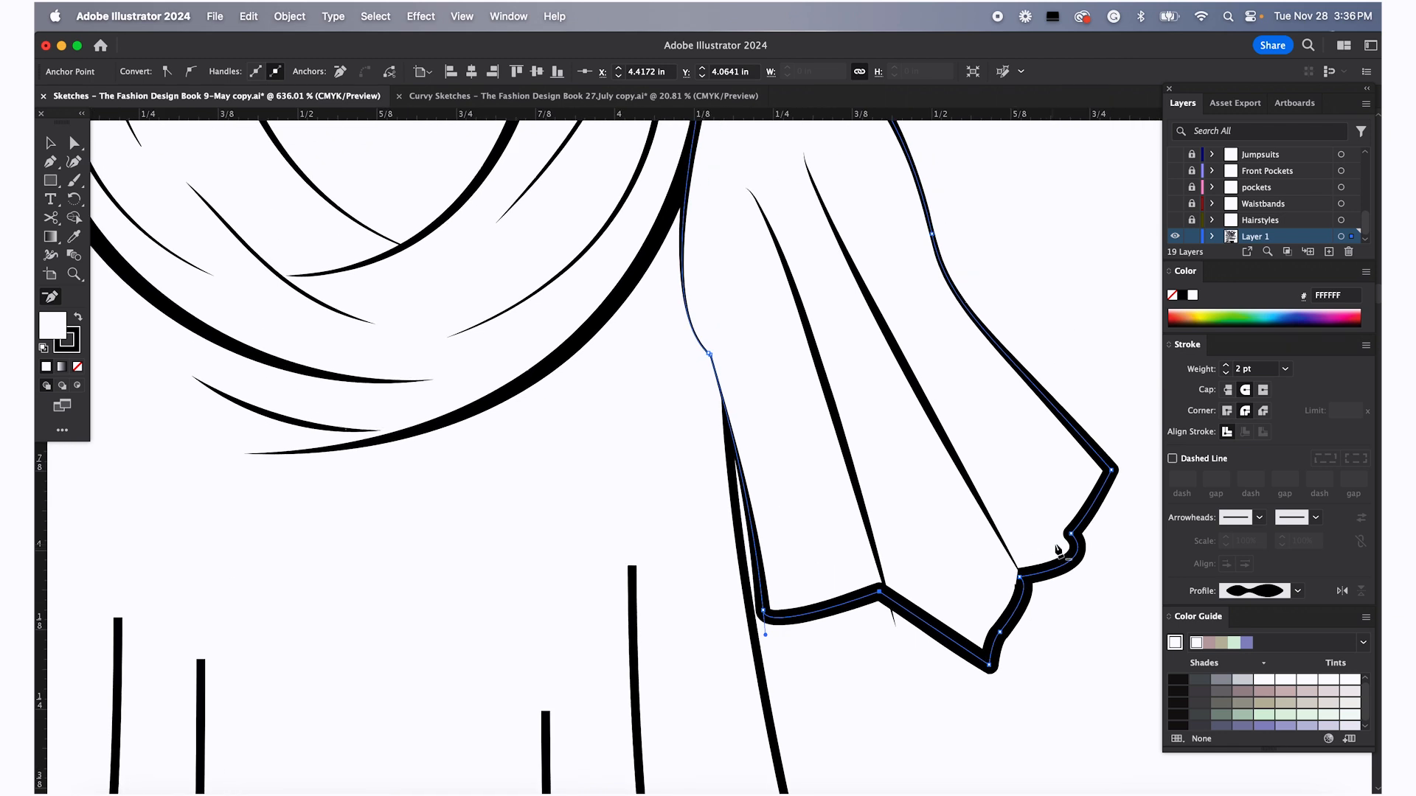
left_click(1073, 534)
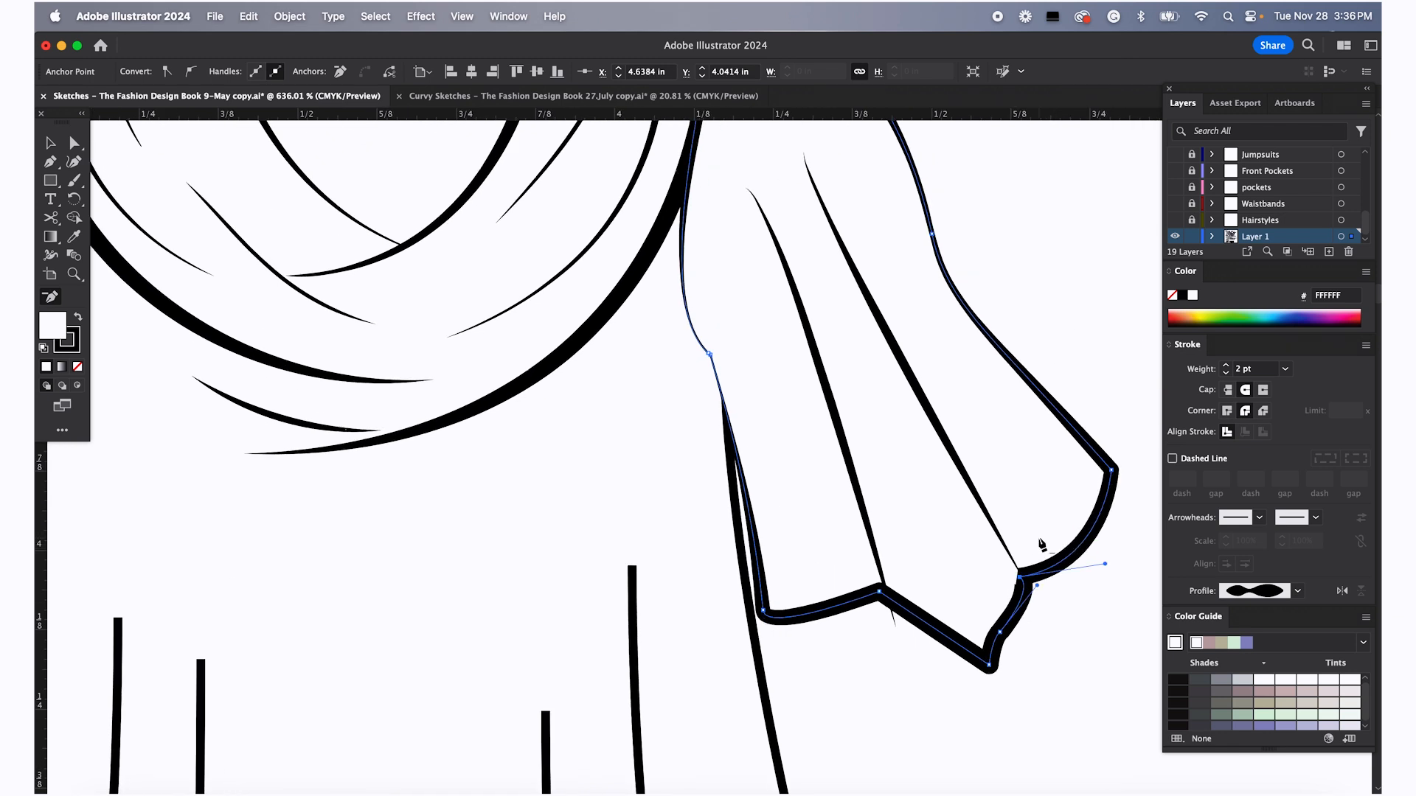
key("a")
left_click_drag(992, 669, 983, 621)
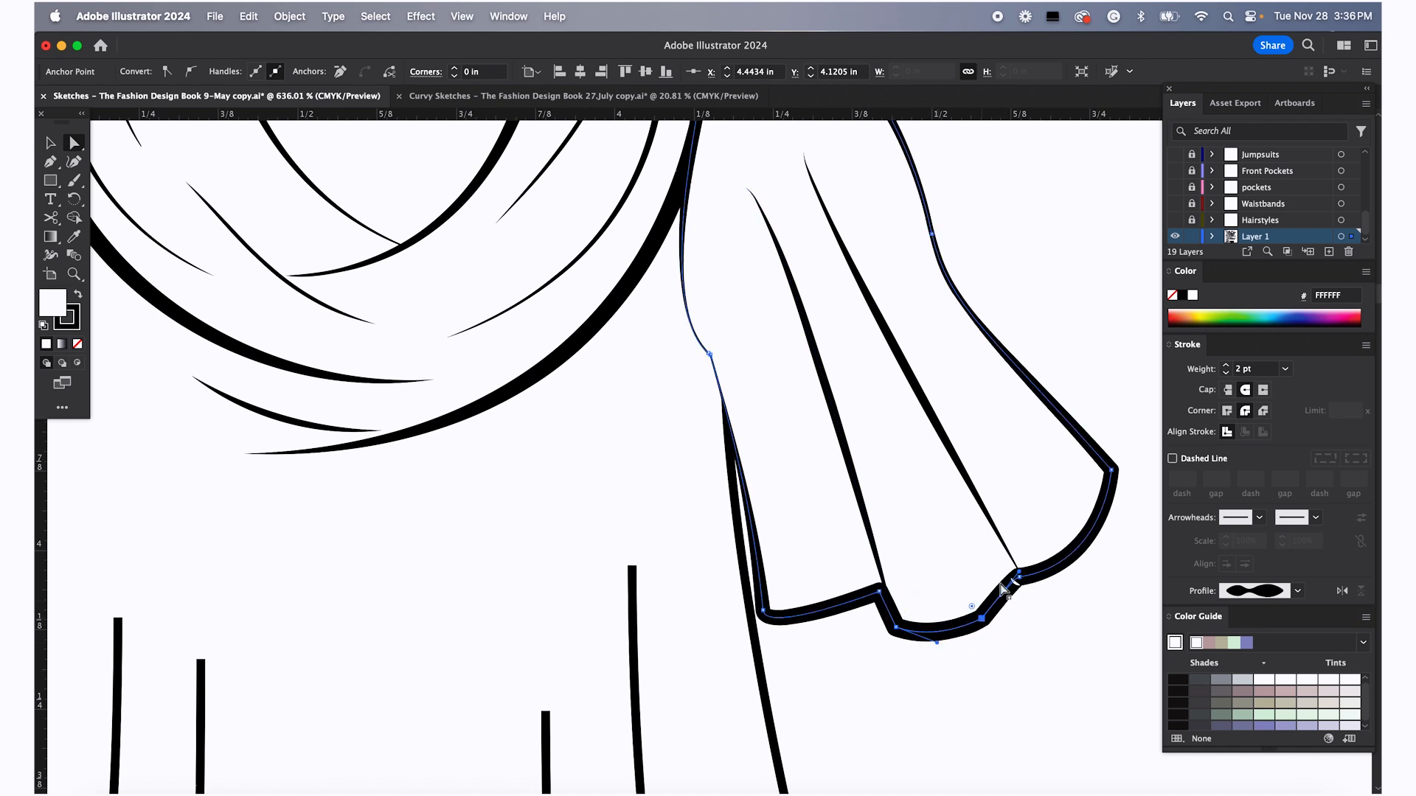
mouse_move(1018, 571)
left_mouse_down()
mouse_move(1016, 607)
mouse_move(1021, 590)
left_mouse_up()
Reshape the curved corner where the sleeve's fold line meets the hem by adjusting its anchor handles
left_click(1038, 621)
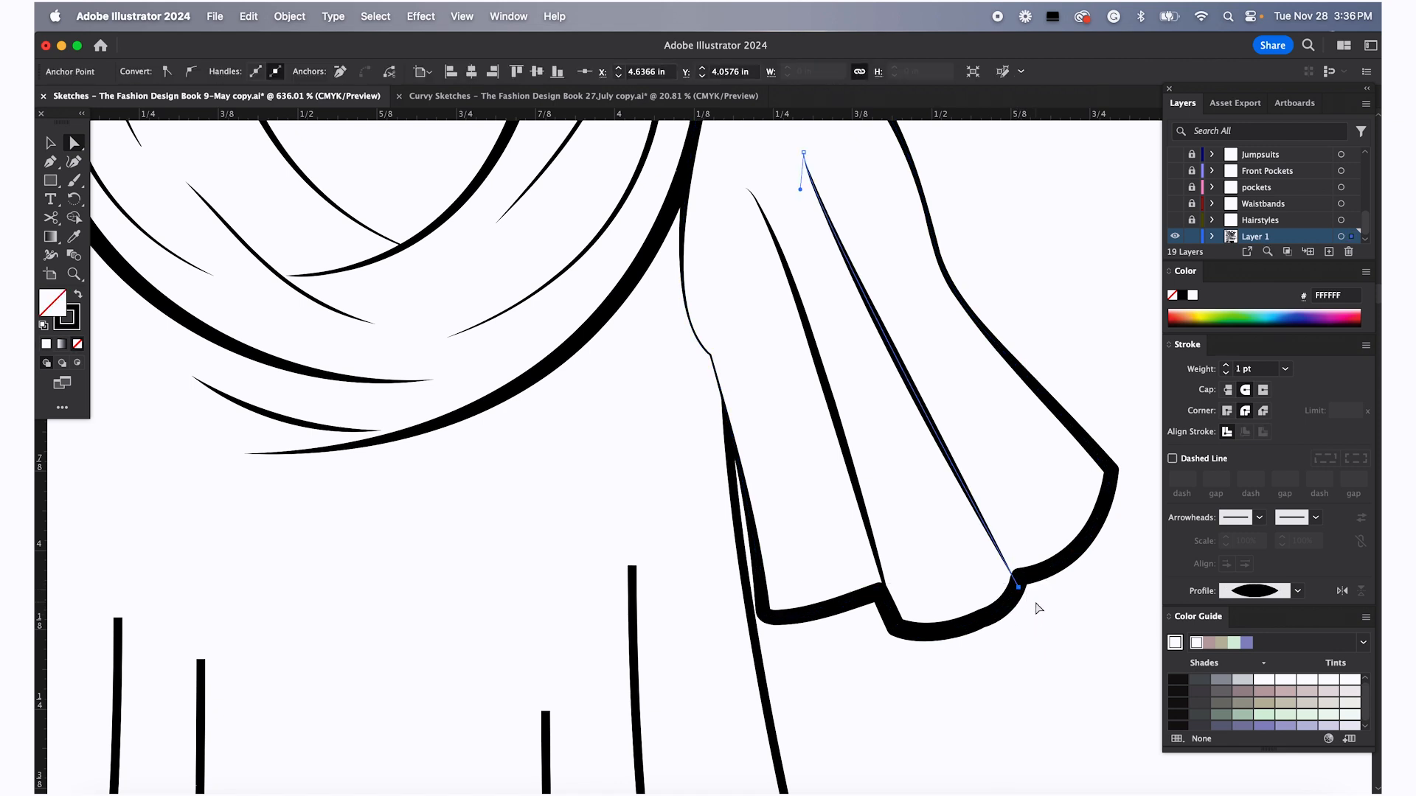
left_click(1033, 600)
left_click(938, 623)
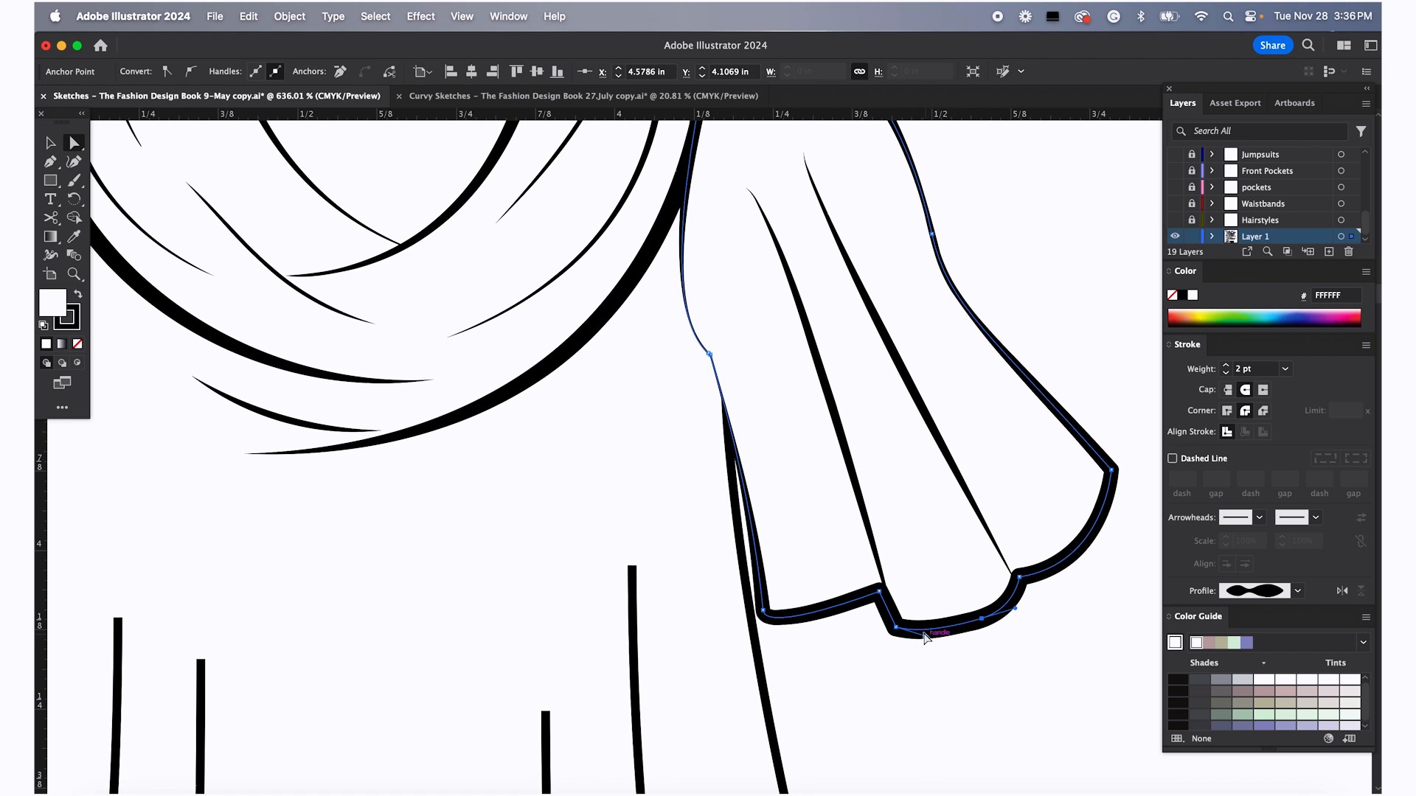
left_click_drag(1015, 610, 1044, 605)
left_click(1021, 578)
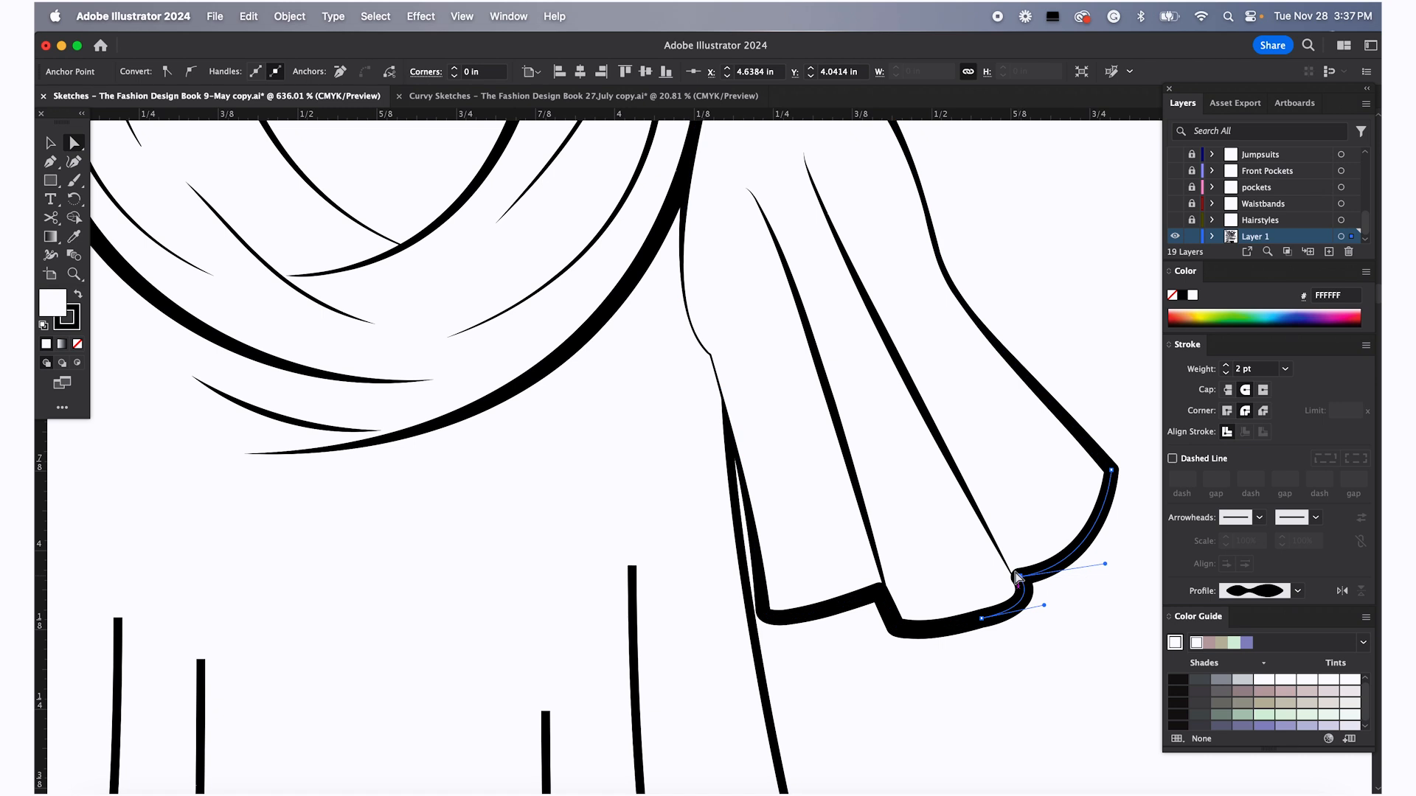
left_click(1092, 659)
right_click(1063, 638)
left_click(969, 690)
scroll(969, 677, "down", 5)
scroll(969, 674, "down", 2)
scroll(969, 675, "down", 3)
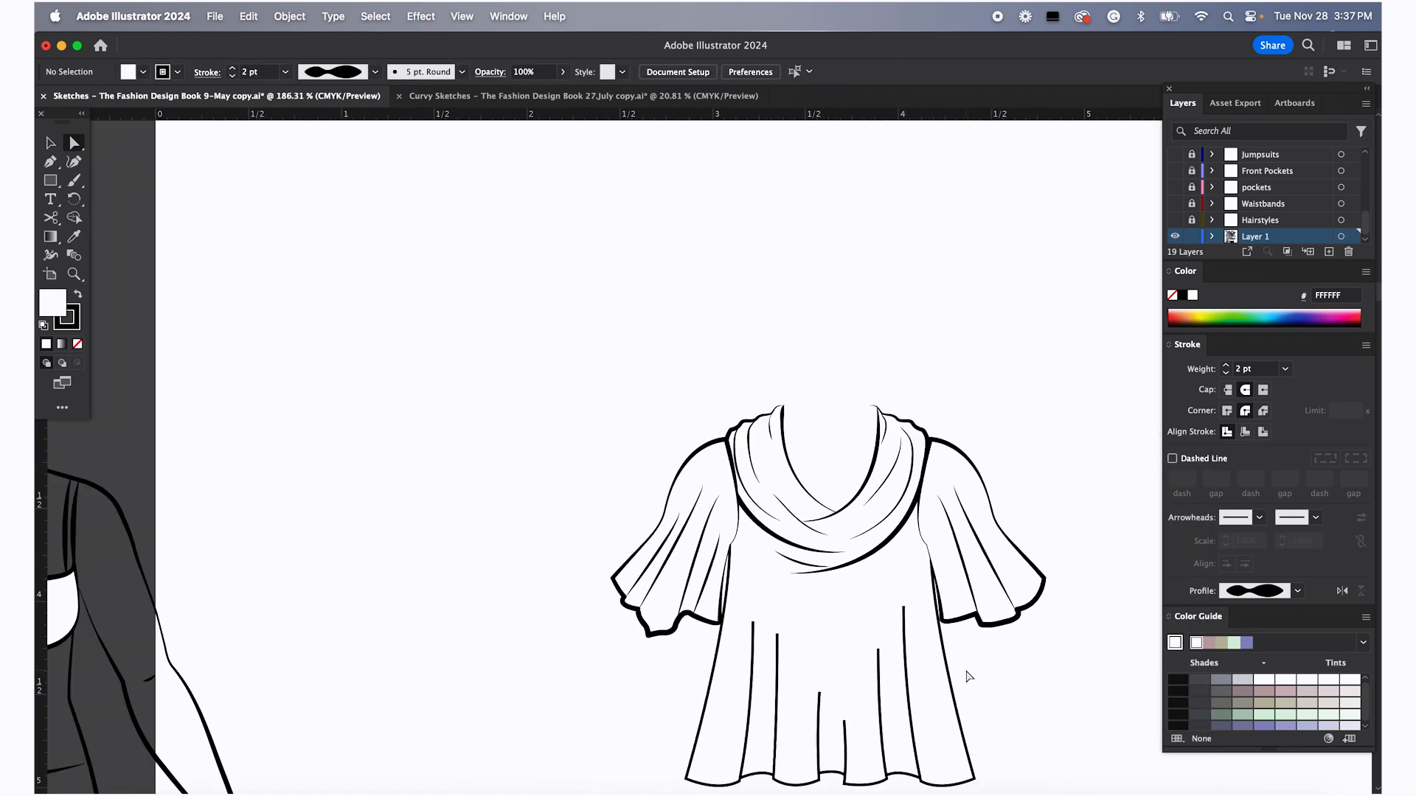
Drag the end of the sleeve's inner fold line back up so it stops at the hem
scroll(967, 673, "up", 2)
left_click(972, 517)
left_click_drag(968, 511, 935, 486)
left_click(923, 502)
left_click_drag(892, 441, 913, 484)
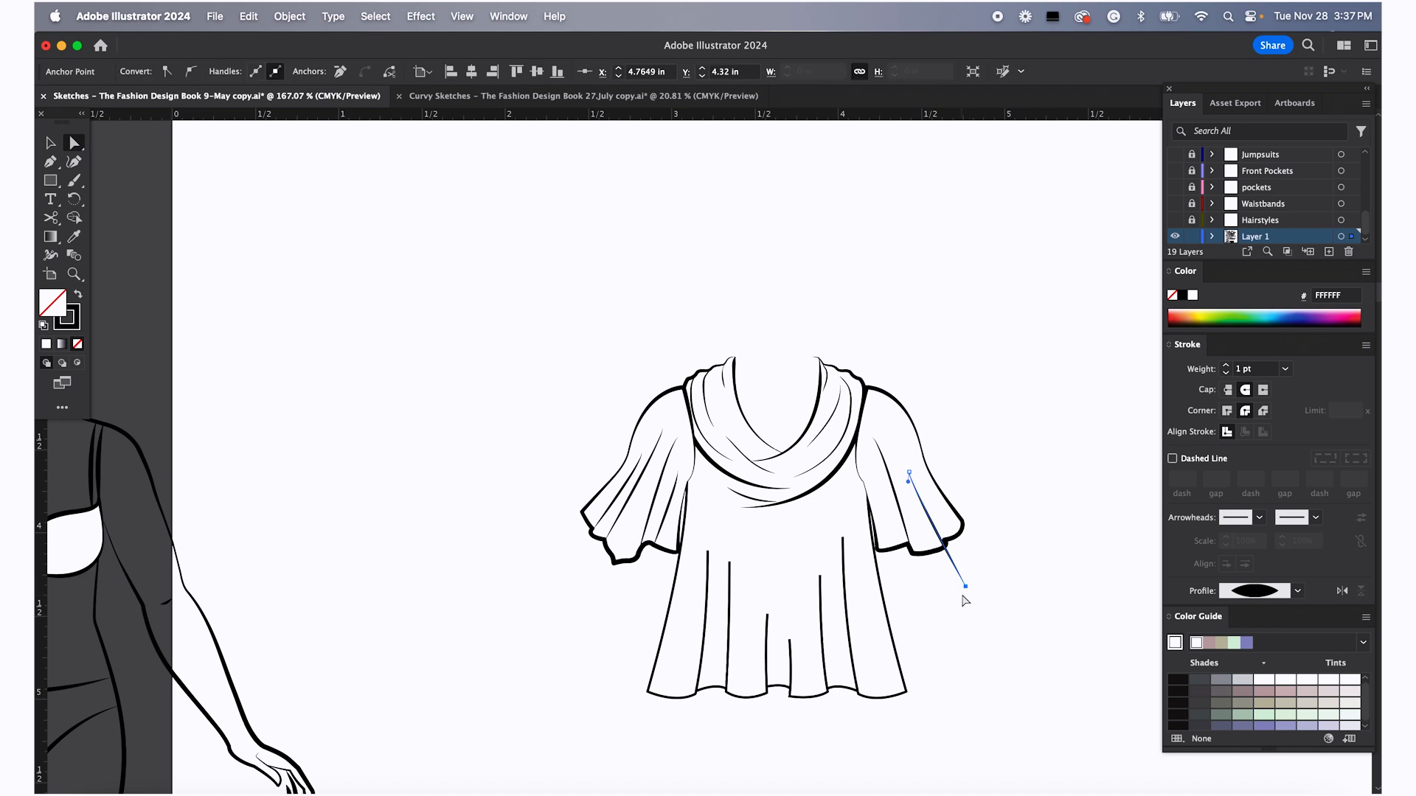
left_click_drag(966, 587, 945, 543)
left_click_drag(964, 520, 964, 526)
key("super+z")
key("super+z")
left_click(1005, 511)
scroll(967, 546, "up", 6)
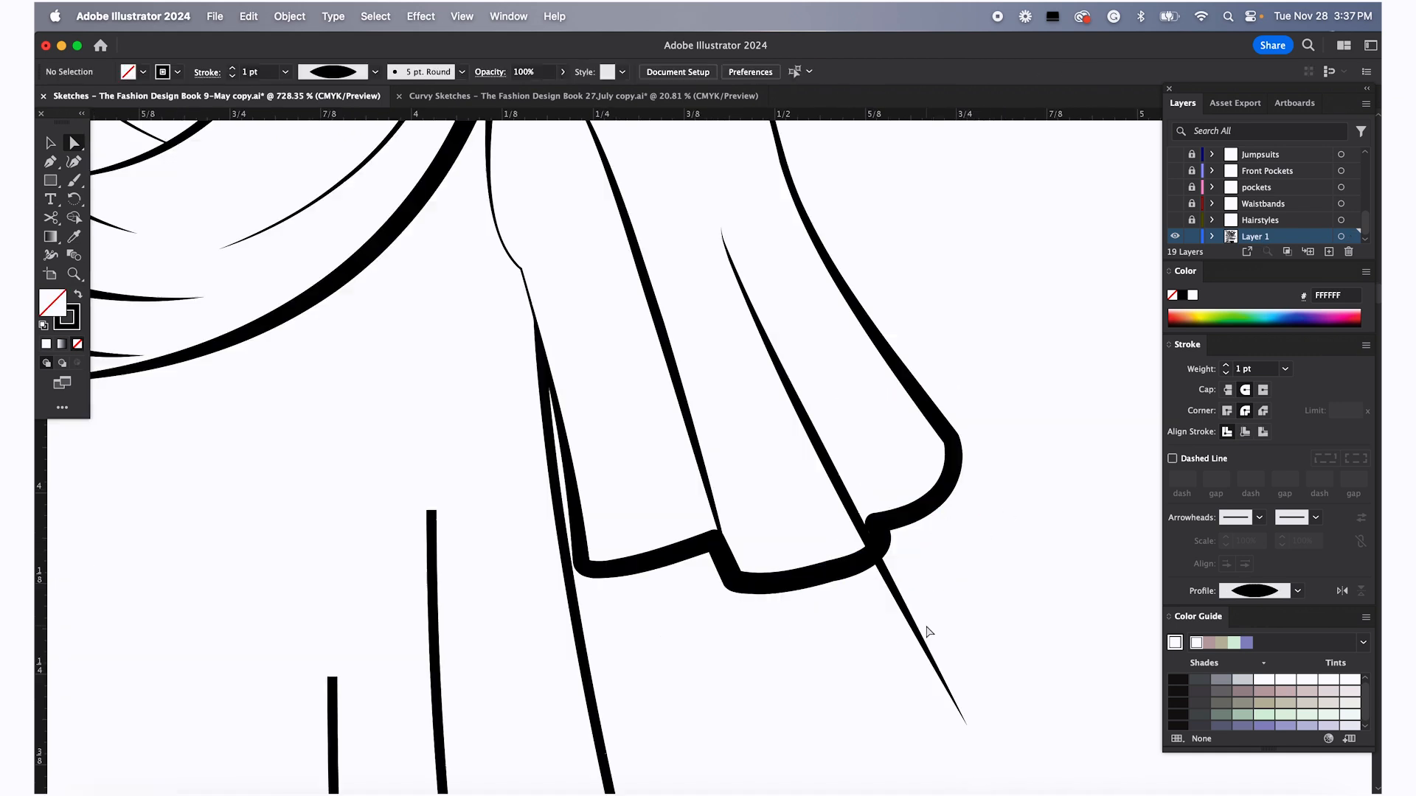
left_click(966, 725)
left_click_drag(967, 729, 874, 522)
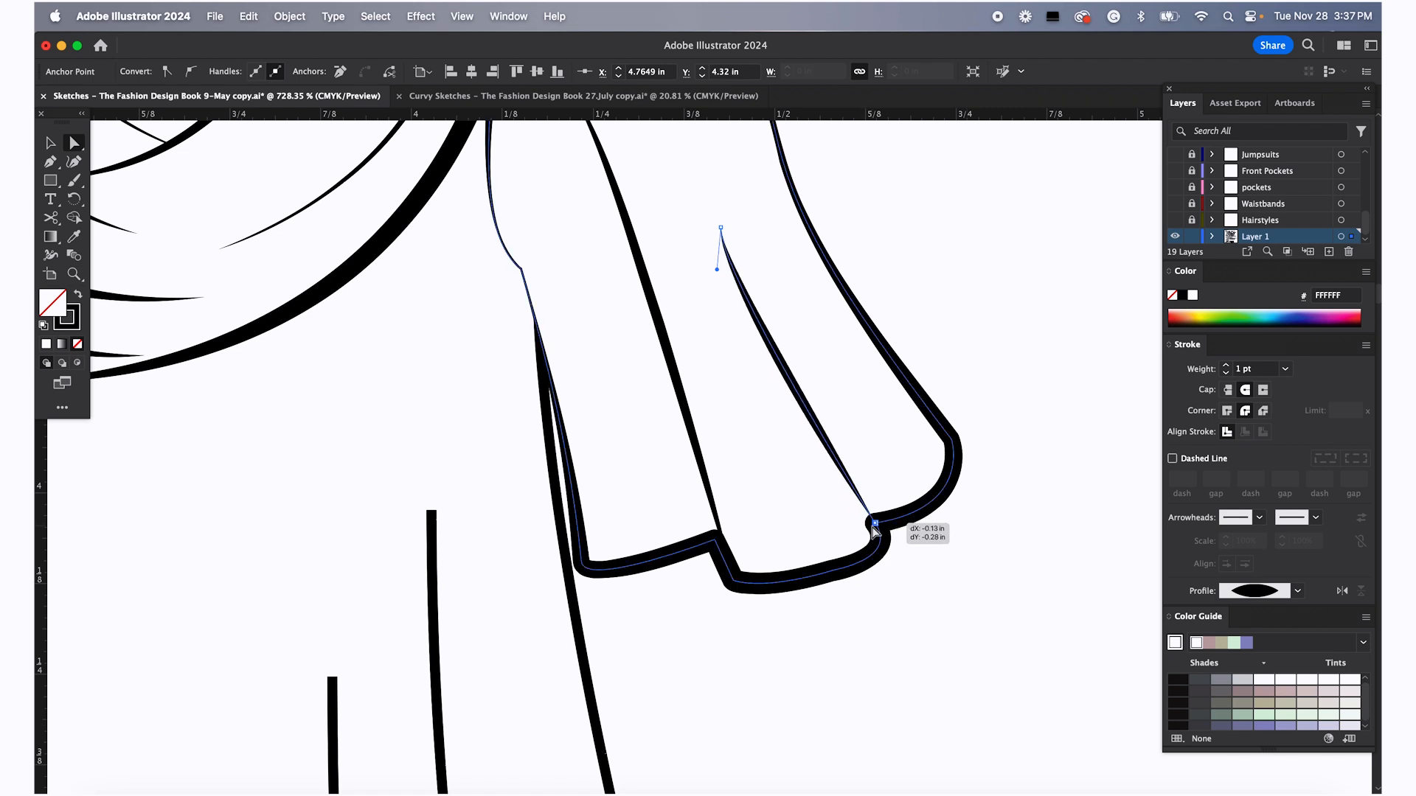
left_click(953, 443)
left_click(250, 16)
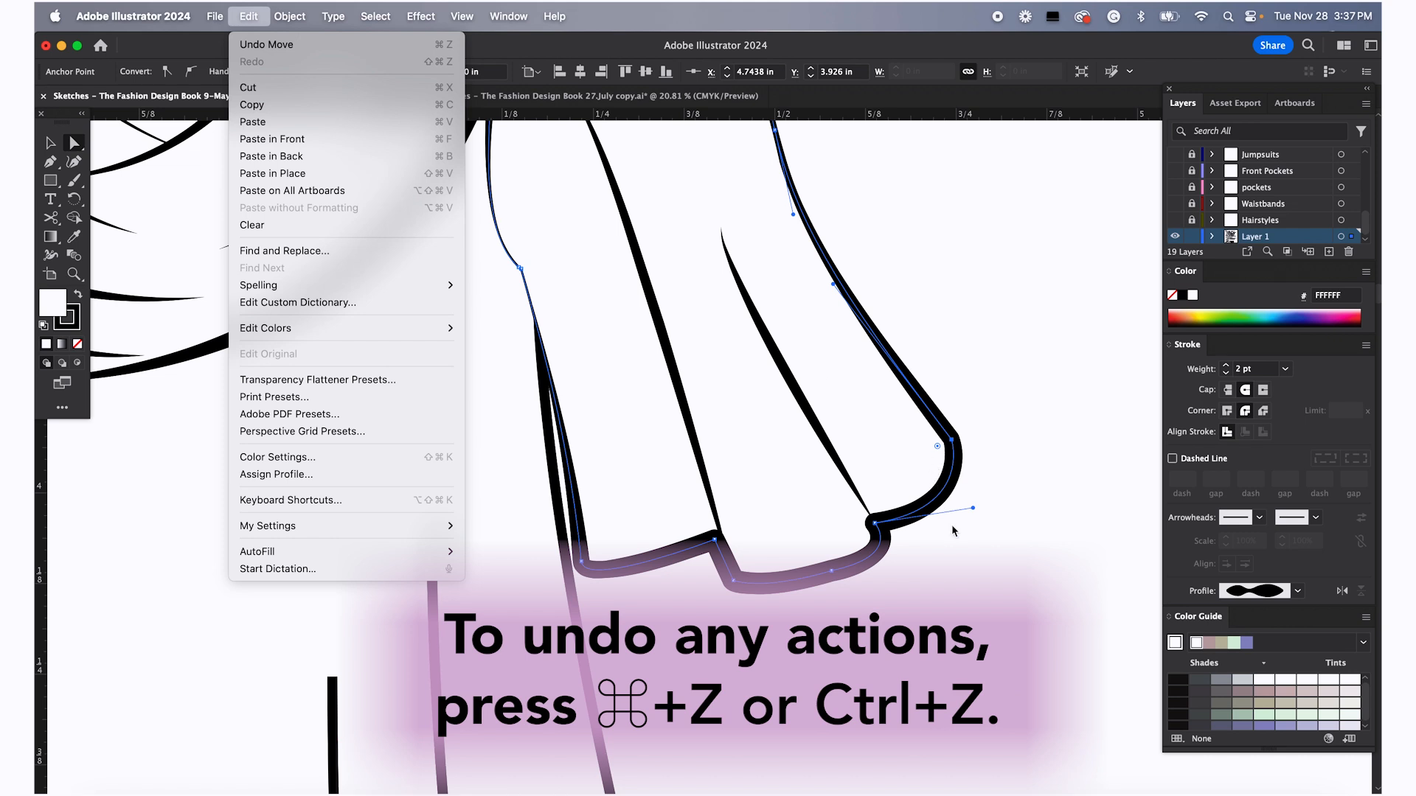
left_click(958, 556)
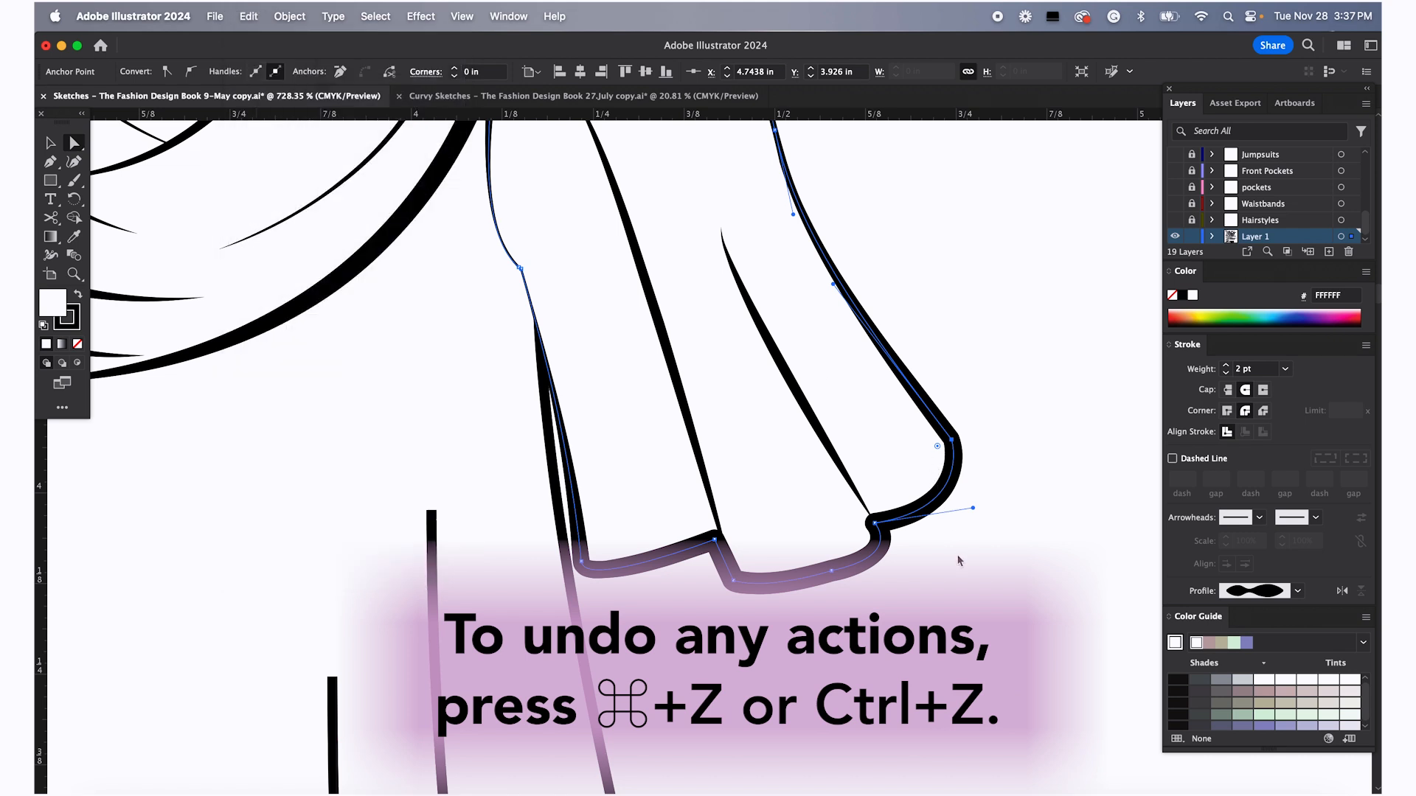
left_click(952, 441)
key("super+z")
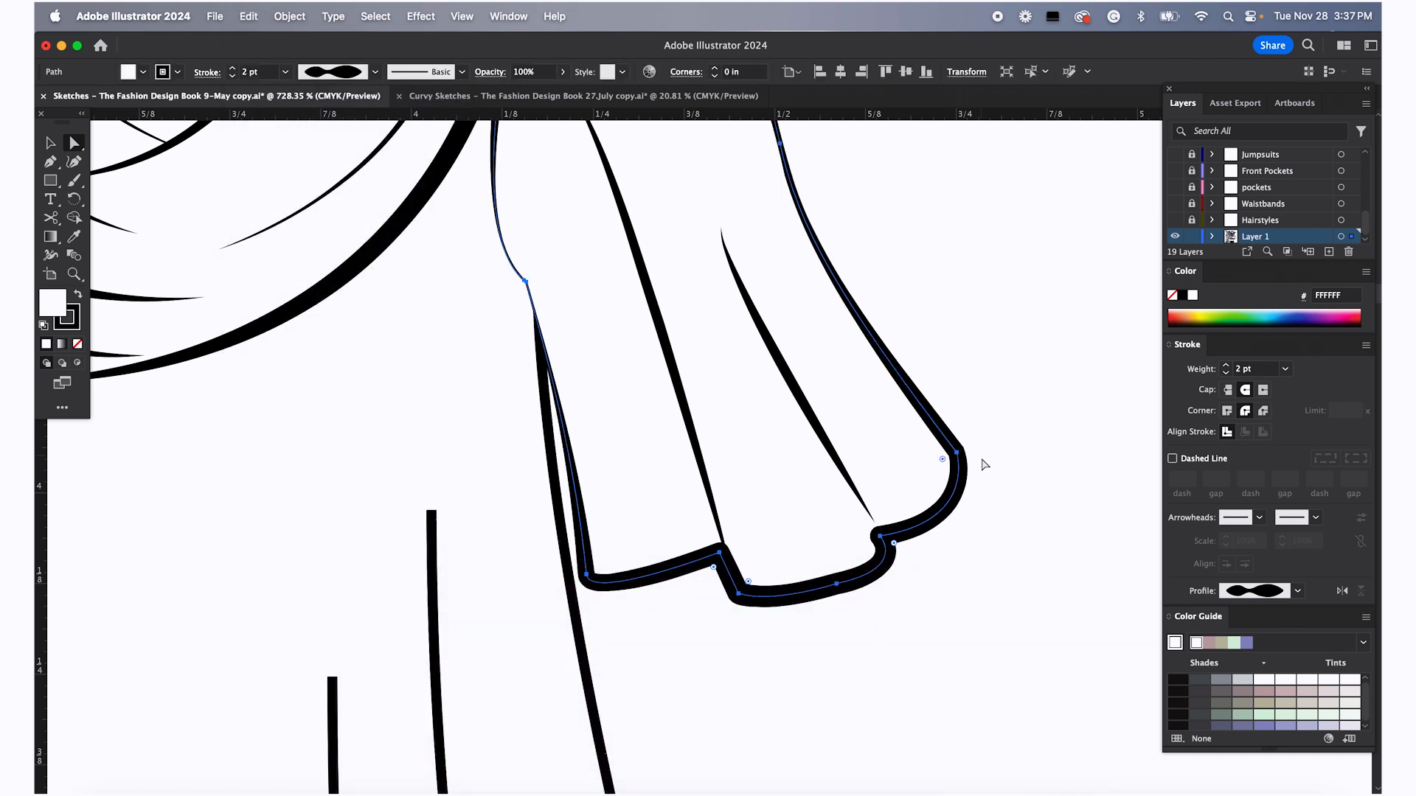
key("super+shift+z")
left_click(953, 441)
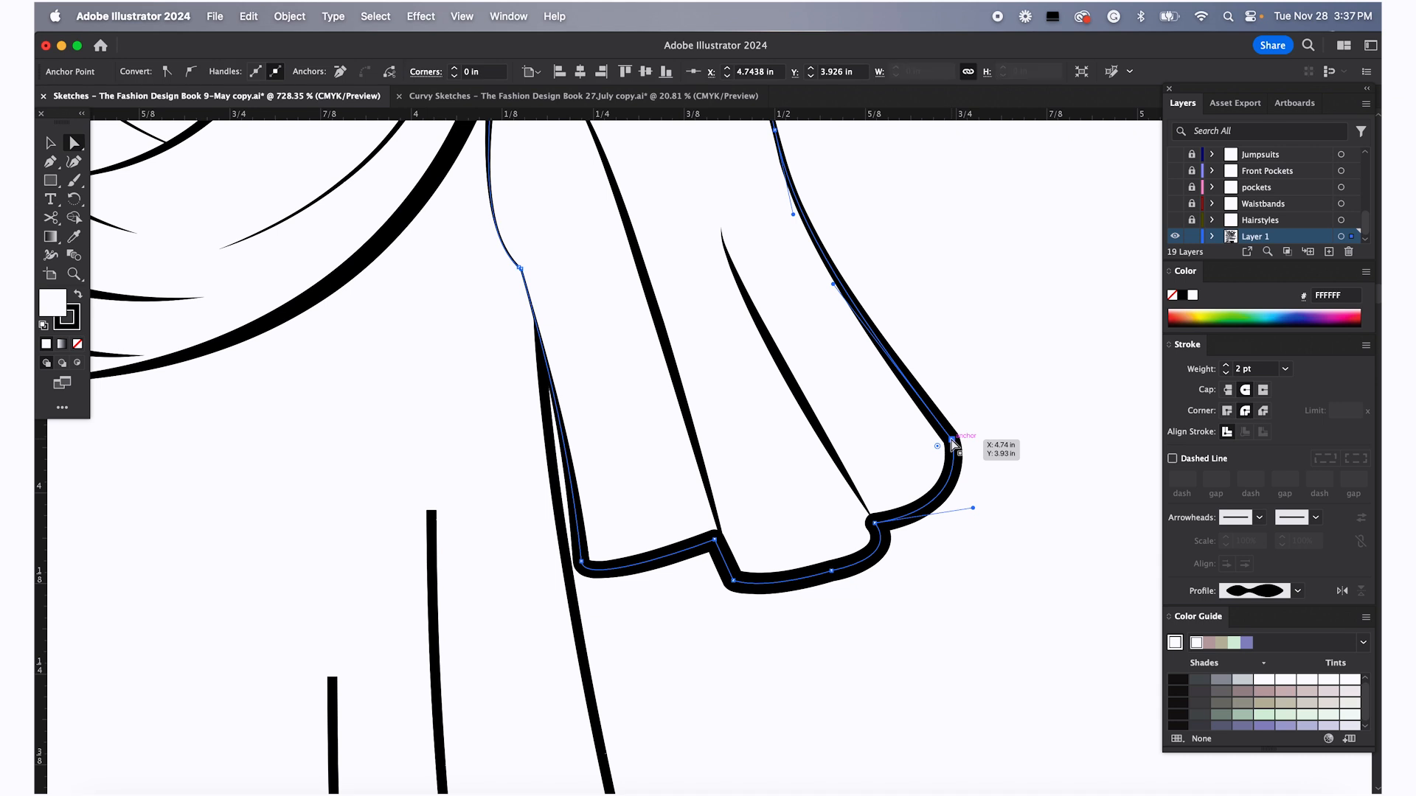
Box-select the right sleeve's hem anchors and nudge them up and slightly left to shorten the sleeve
left_click_drag(956, 452, 890, 461)
left_click(941, 395)
scroll(927, 429, "down", 3)
scroll(1036, 513, "down", 3)
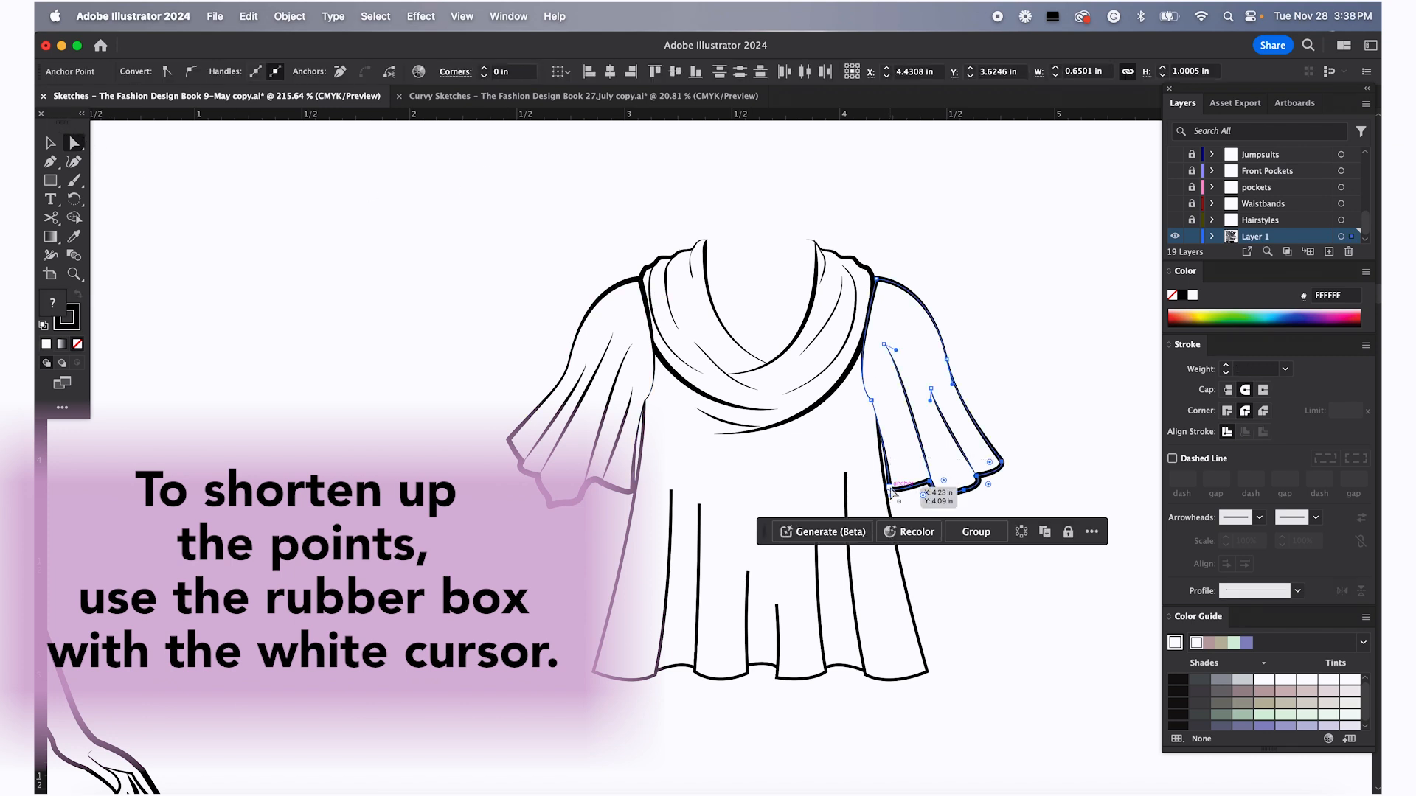
key("Up")
key("Up")
key("Up")
key("Up")
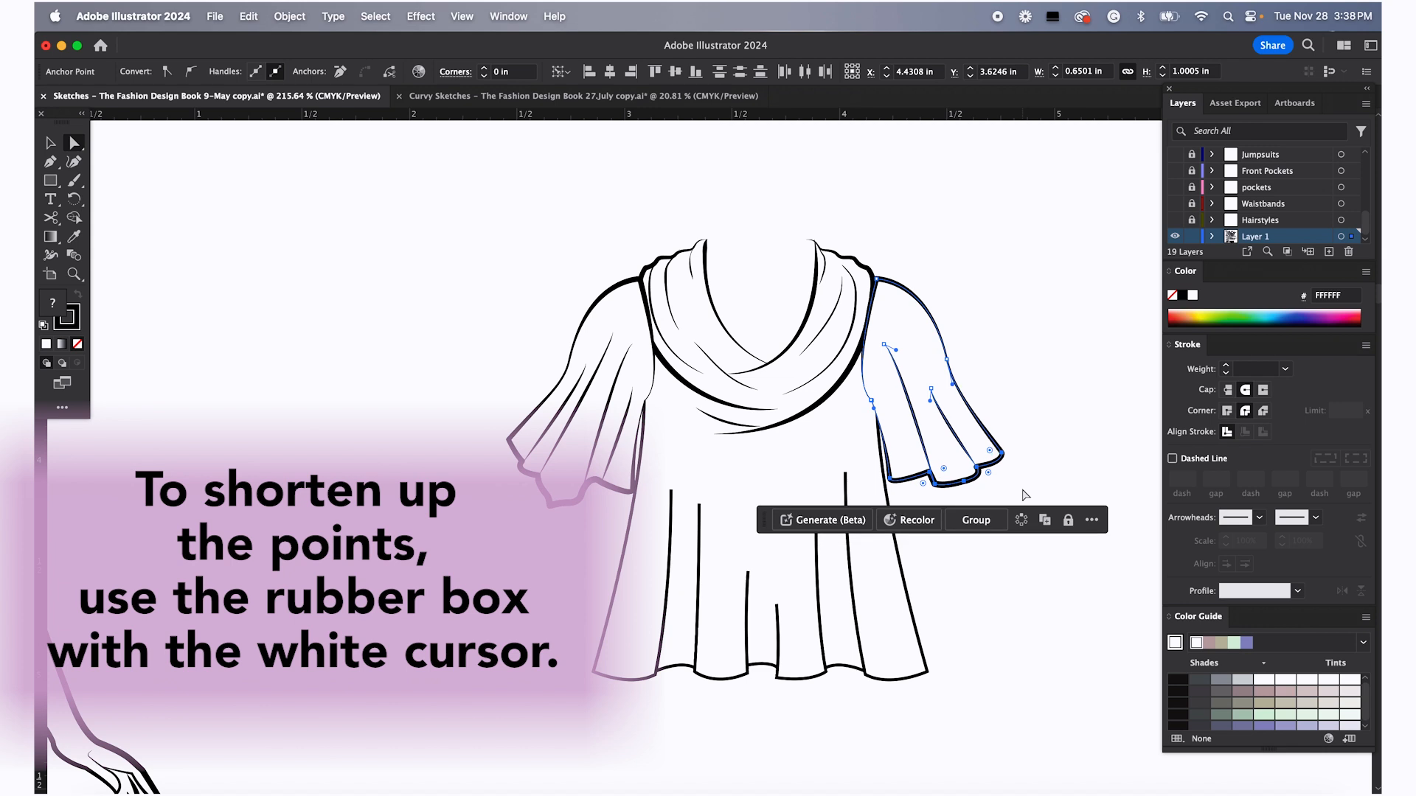
key("Up")
key("Left")
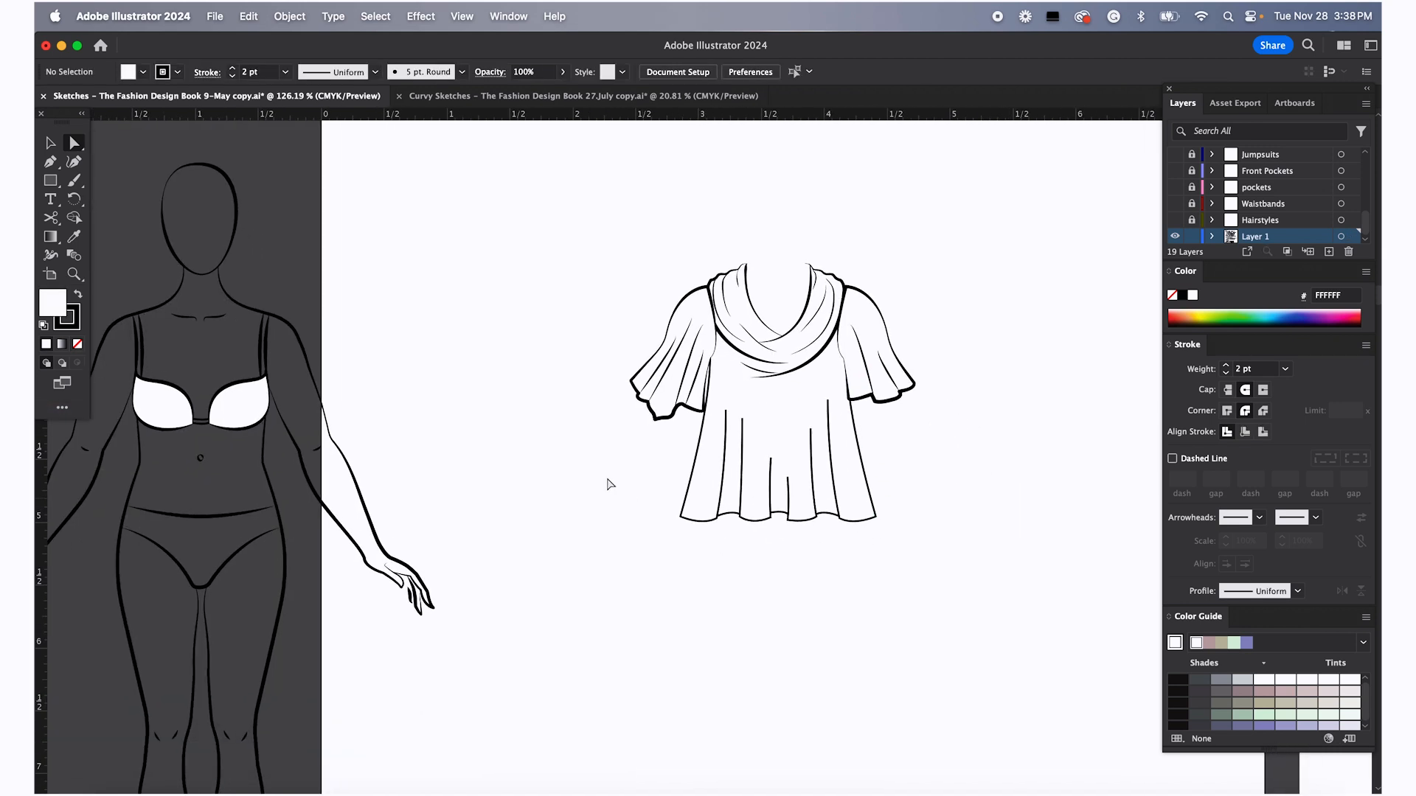
Select the top's body and drag it slightly down below the sleeves
key("v")
left_click(781, 508)
left_click_drag(779, 522, 779, 534)
left_click(985, 441)
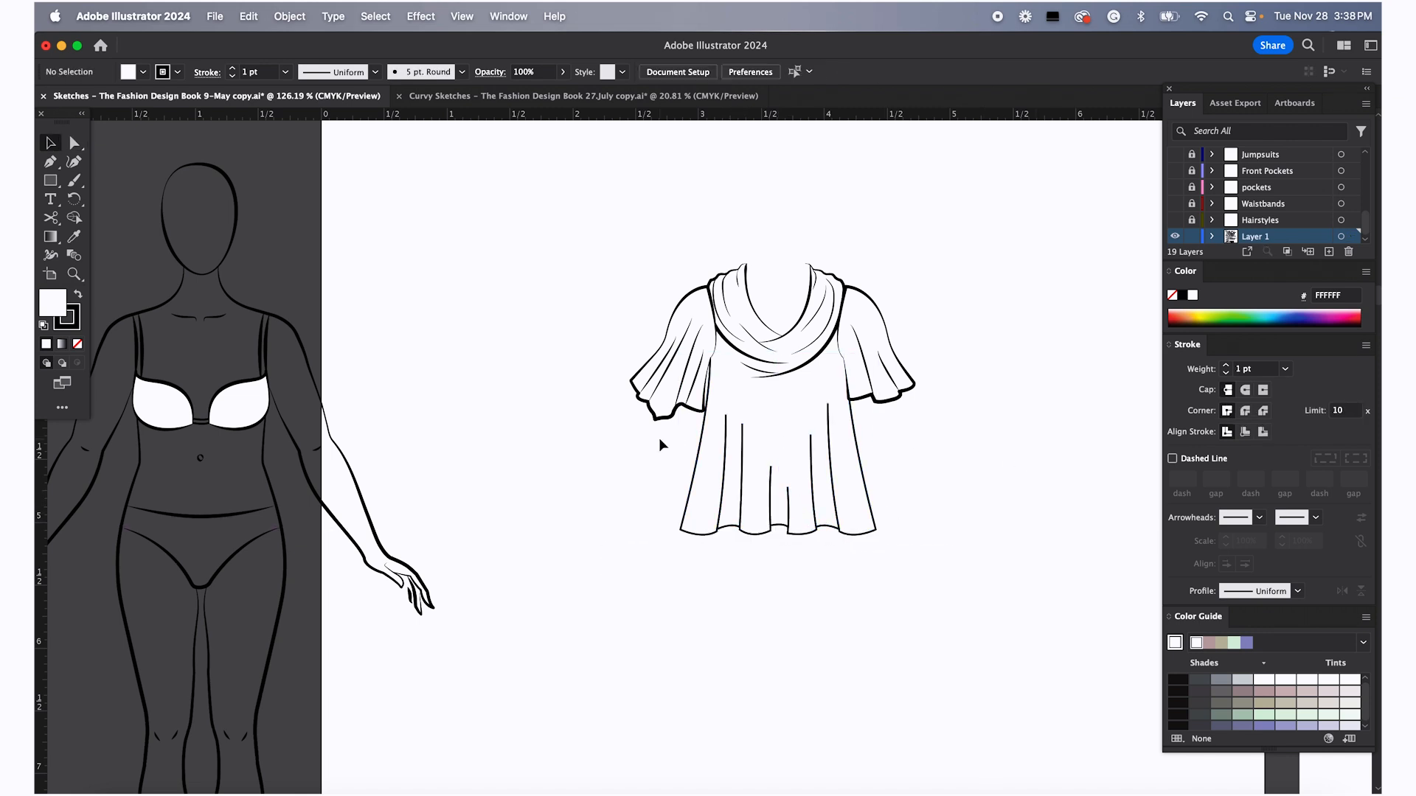
Delete the left sleeve from the top
left_click(651, 410)
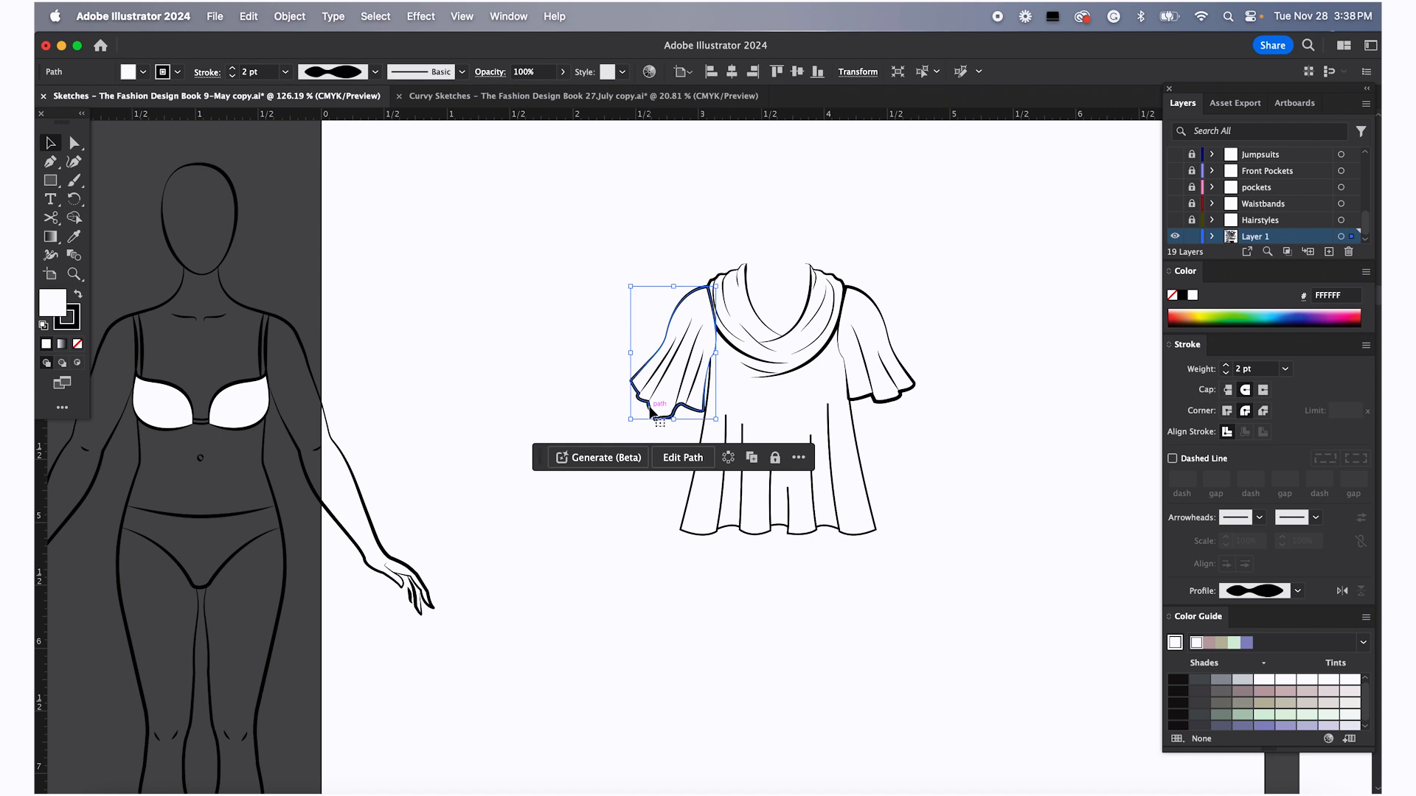
key("Delete")
left_click_drag(690, 400, 690, 399)
key("Delete")
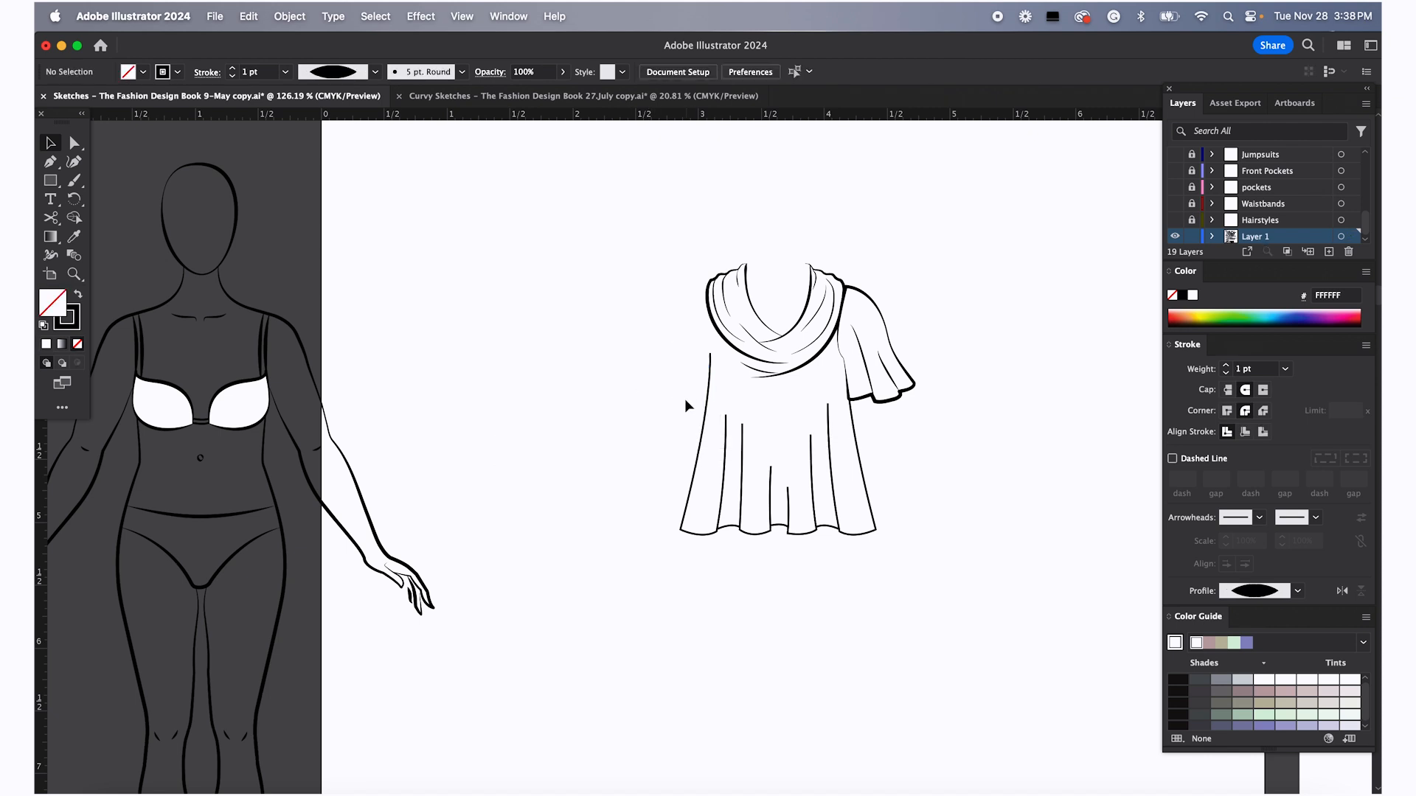
Drag the croquis figure under the top so the garment sits on its shoulders
scroll(675, 387, "down", 2)
left_click_drag(385, 365, 877, 339)
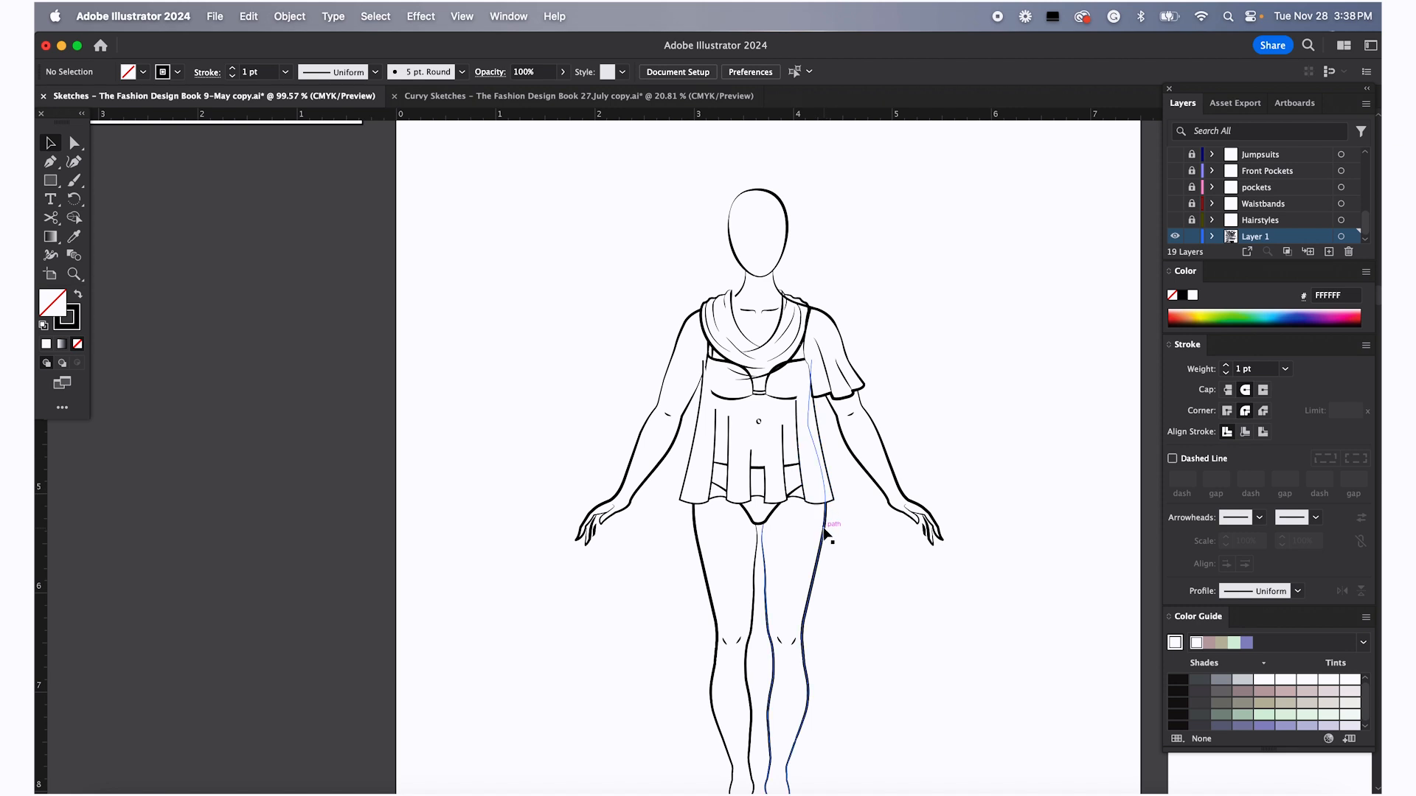
Move the croquis figure out from under the top to the left
left_click_drag(863, 405, 525, 411)
left_click(961, 419)
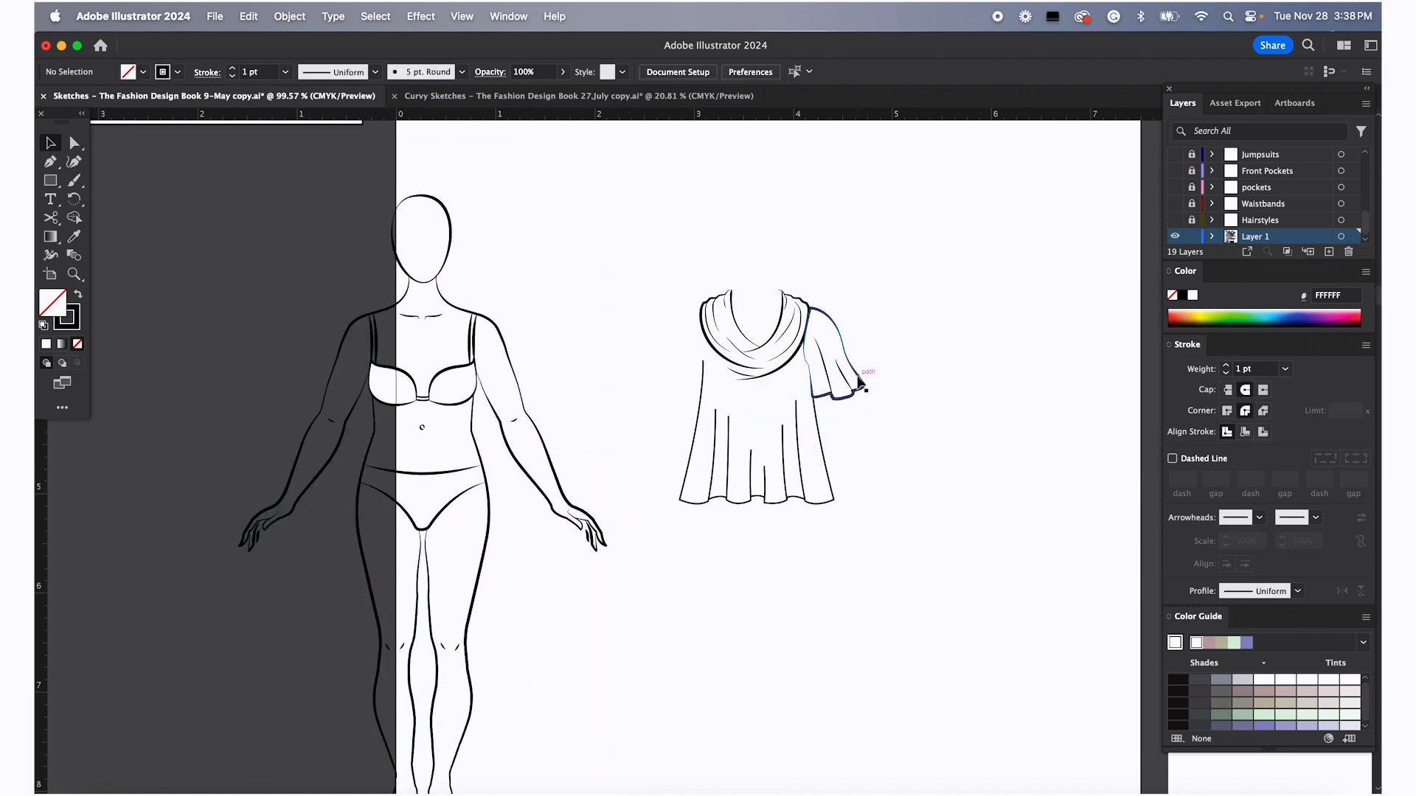
Increase the stroke weight of the top's body group to 2 pt to match the sleeve
scroll(795, 466, "up", 5)
scroll(796, 445, "up", 3)
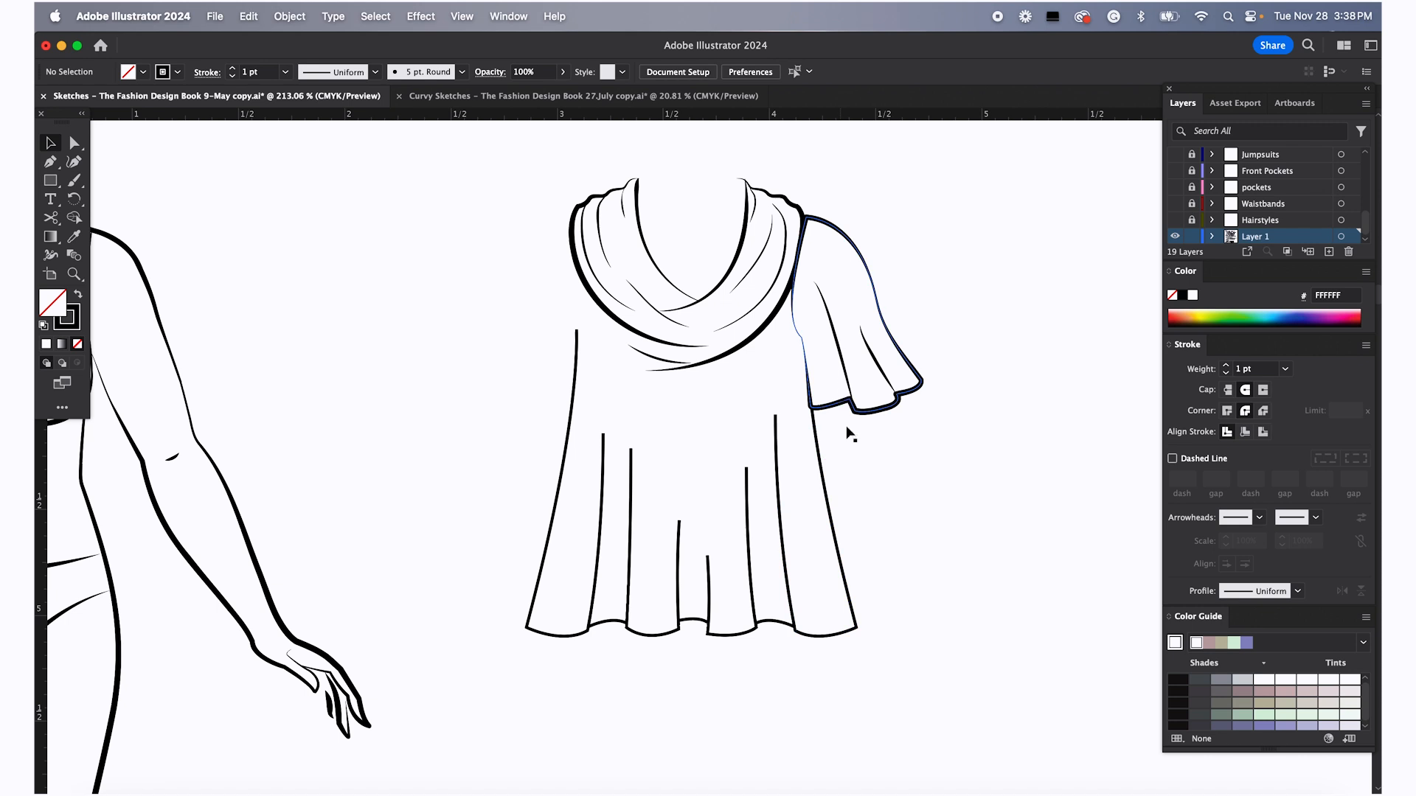
left_click(843, 406)
left_click(980, 324)
left_click(915, 370)
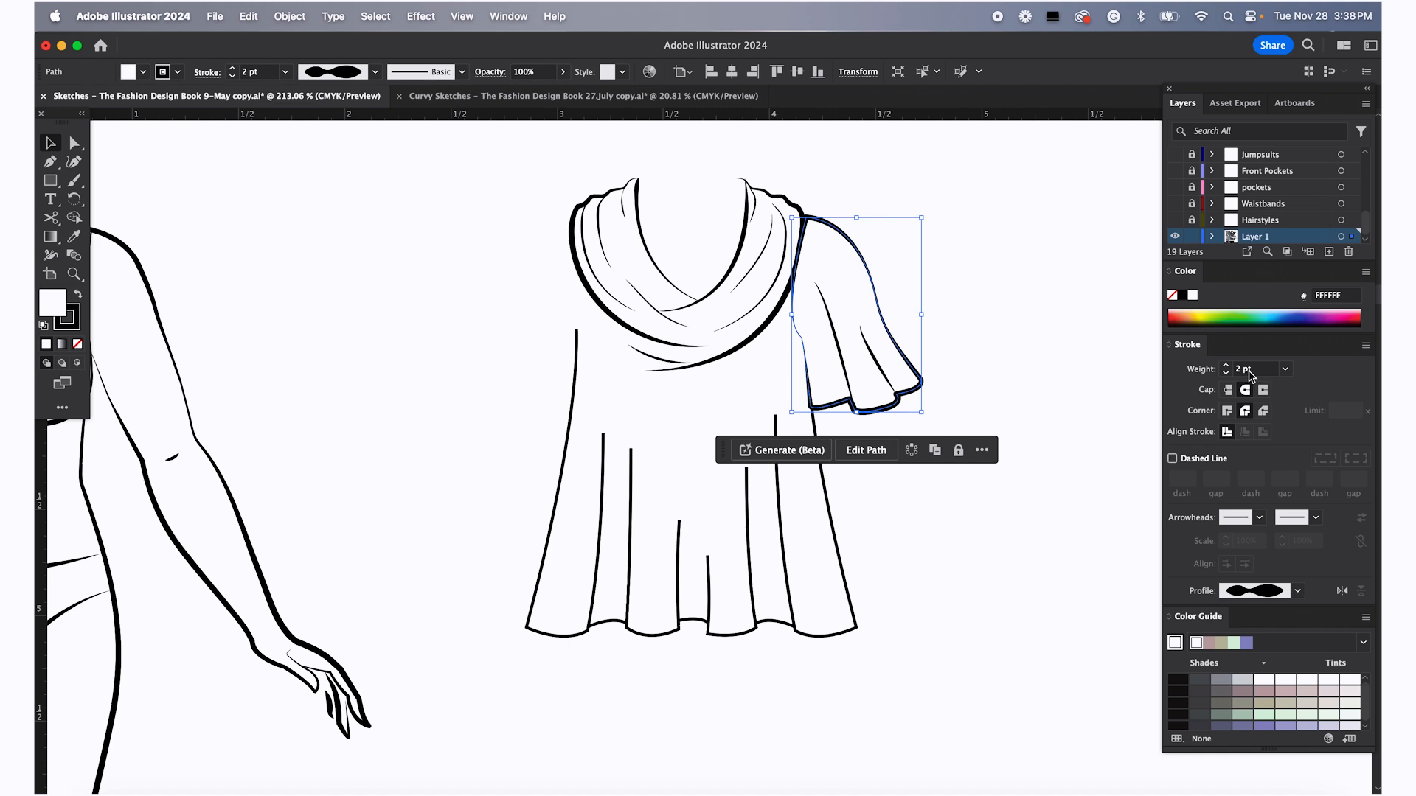
left_click(848, 573)
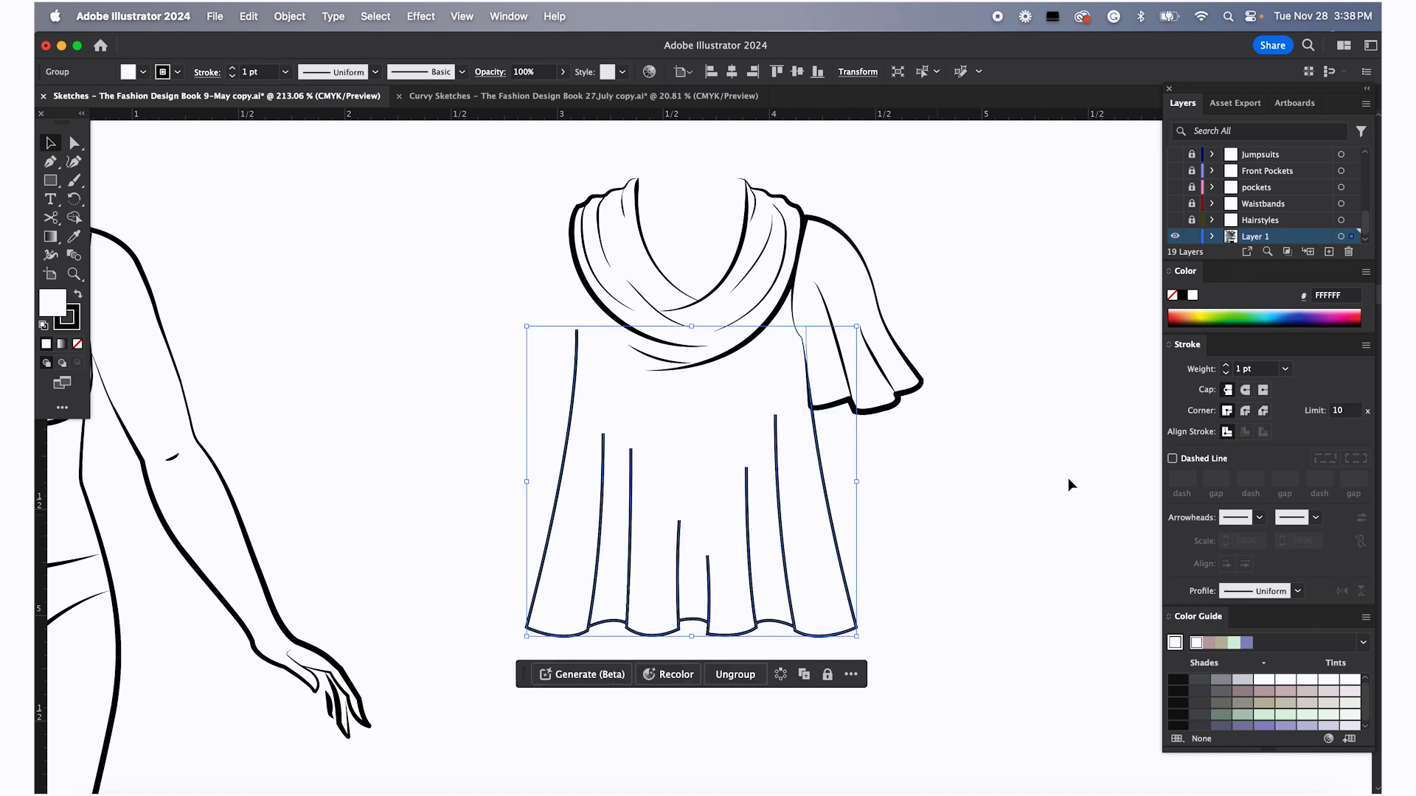
left_click(1226, 367)
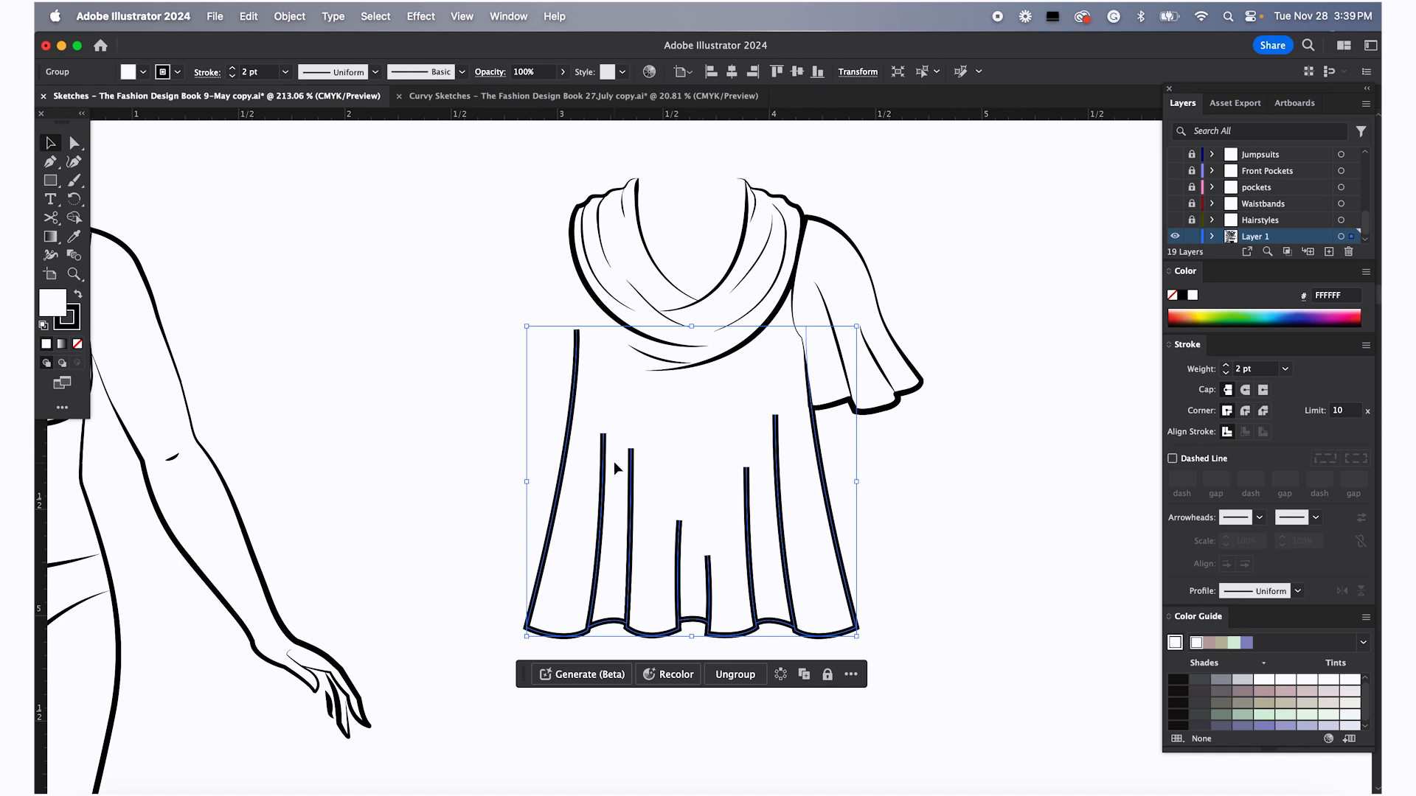
Apply the tapered width profile to the strokes of the top's body group
left_click(847, 493)
scroll(845, 493, "down", 8)
scroll(845, 493, "right", 10)
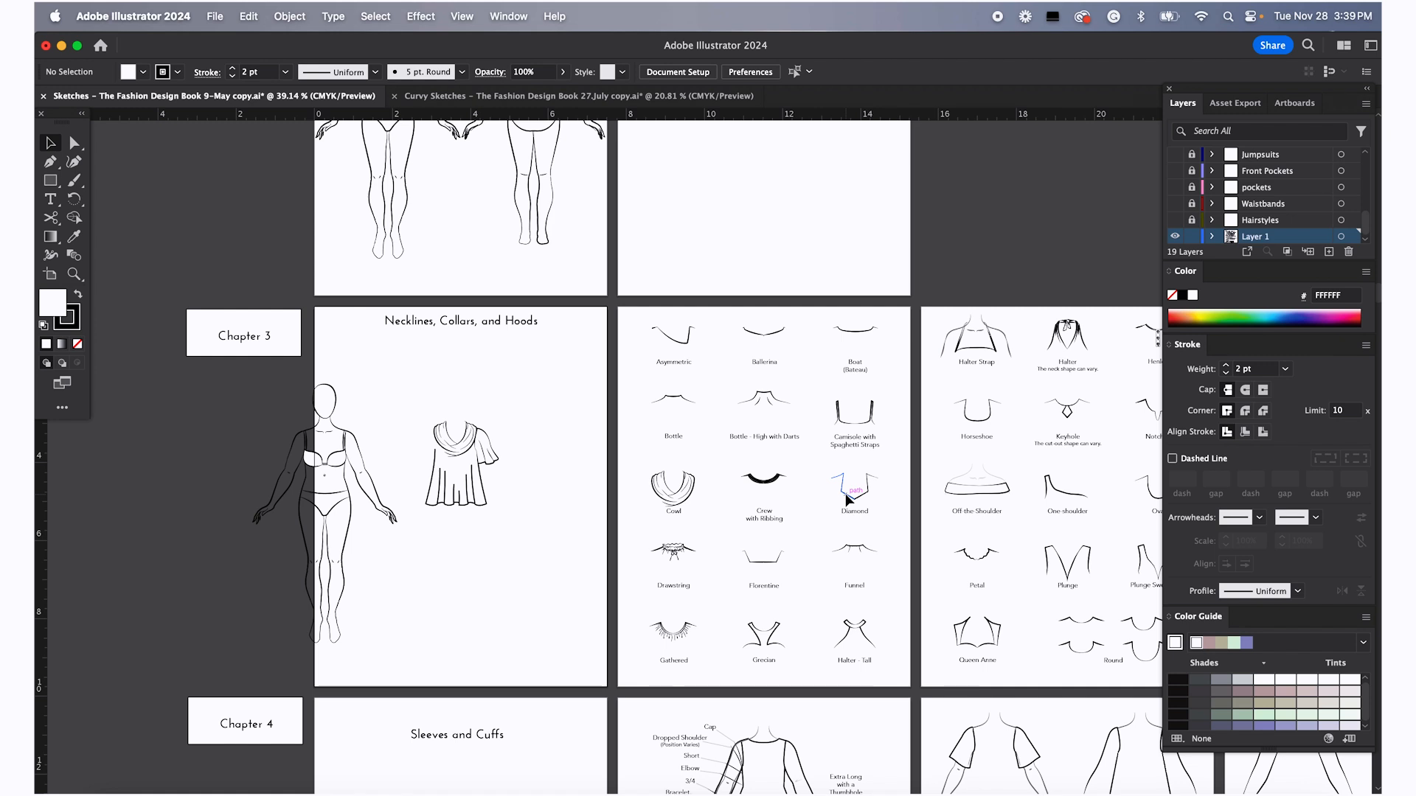
scroll(449, 465, "left", 1)
scroll(449, 466, "up", 10)
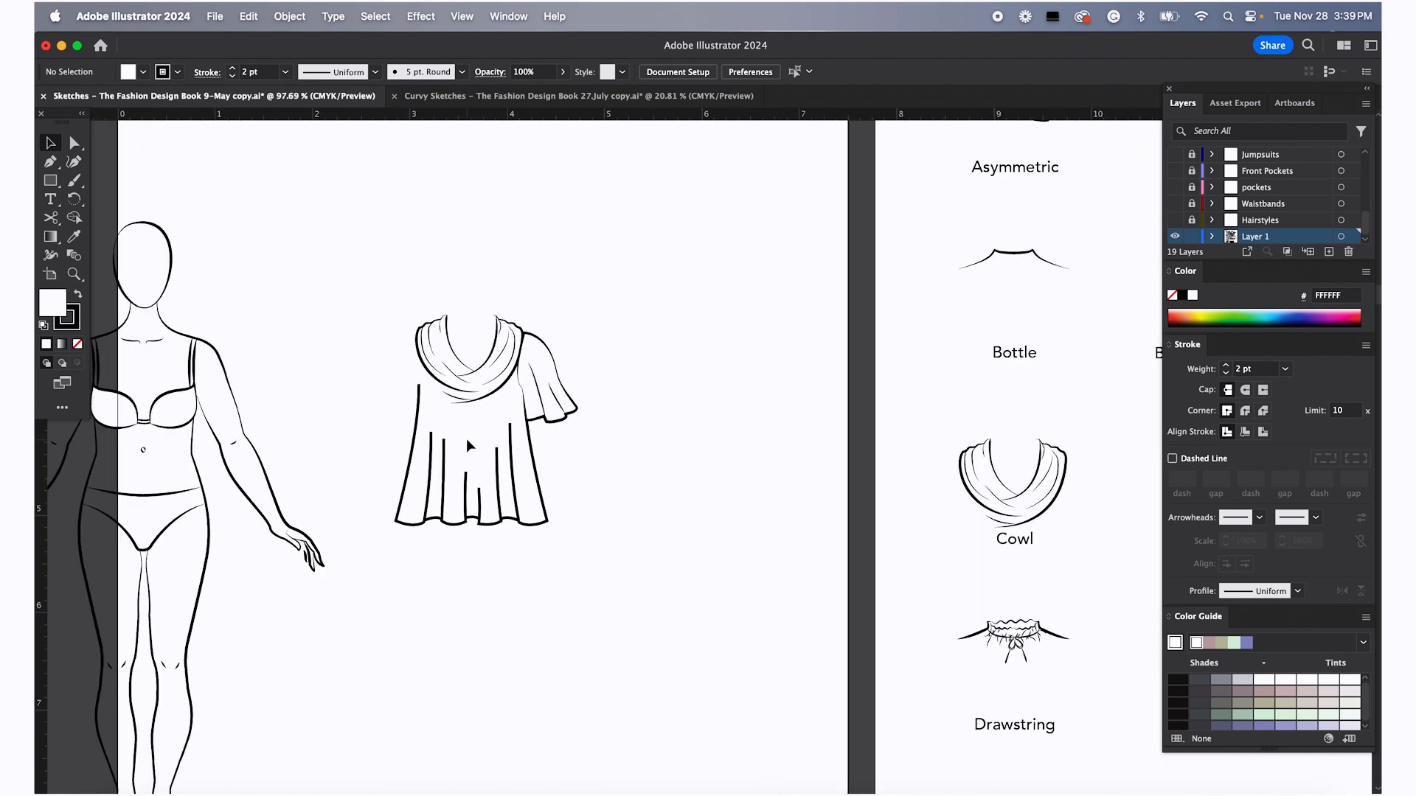
scroll(467, 442, "down", 3)
scroll(467, 443, "left", 3)
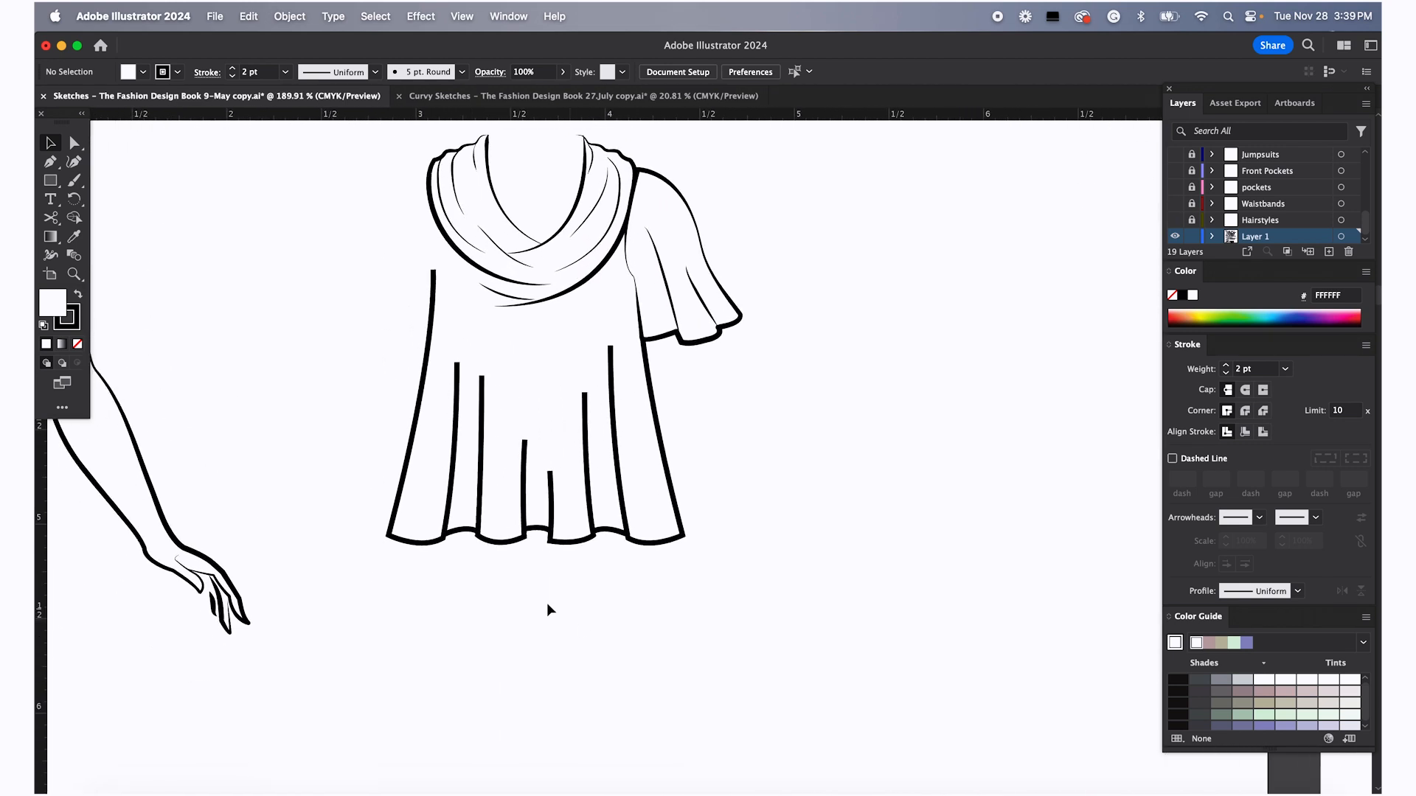
left_click_drag(355, 441, 735, 591)
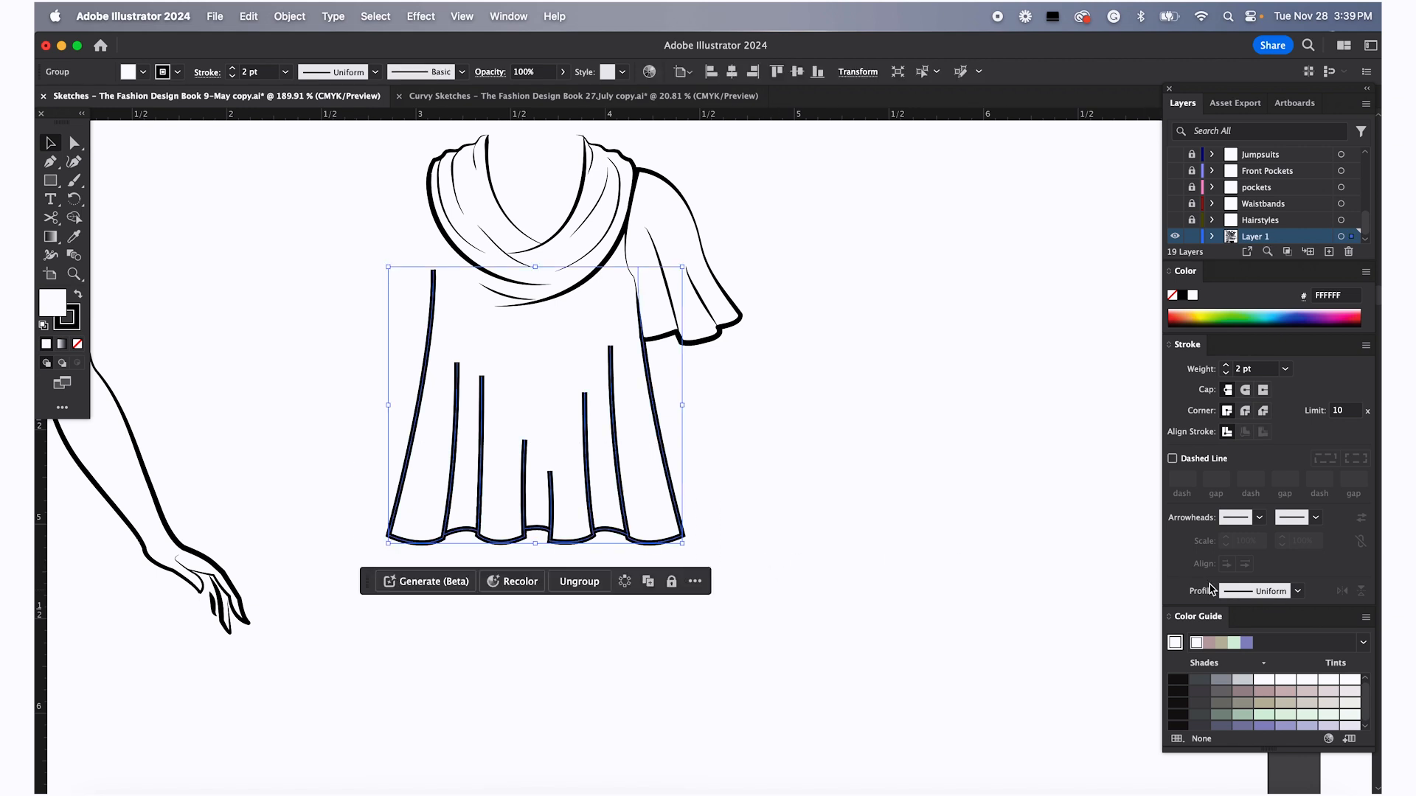
left_click(1298, 592)
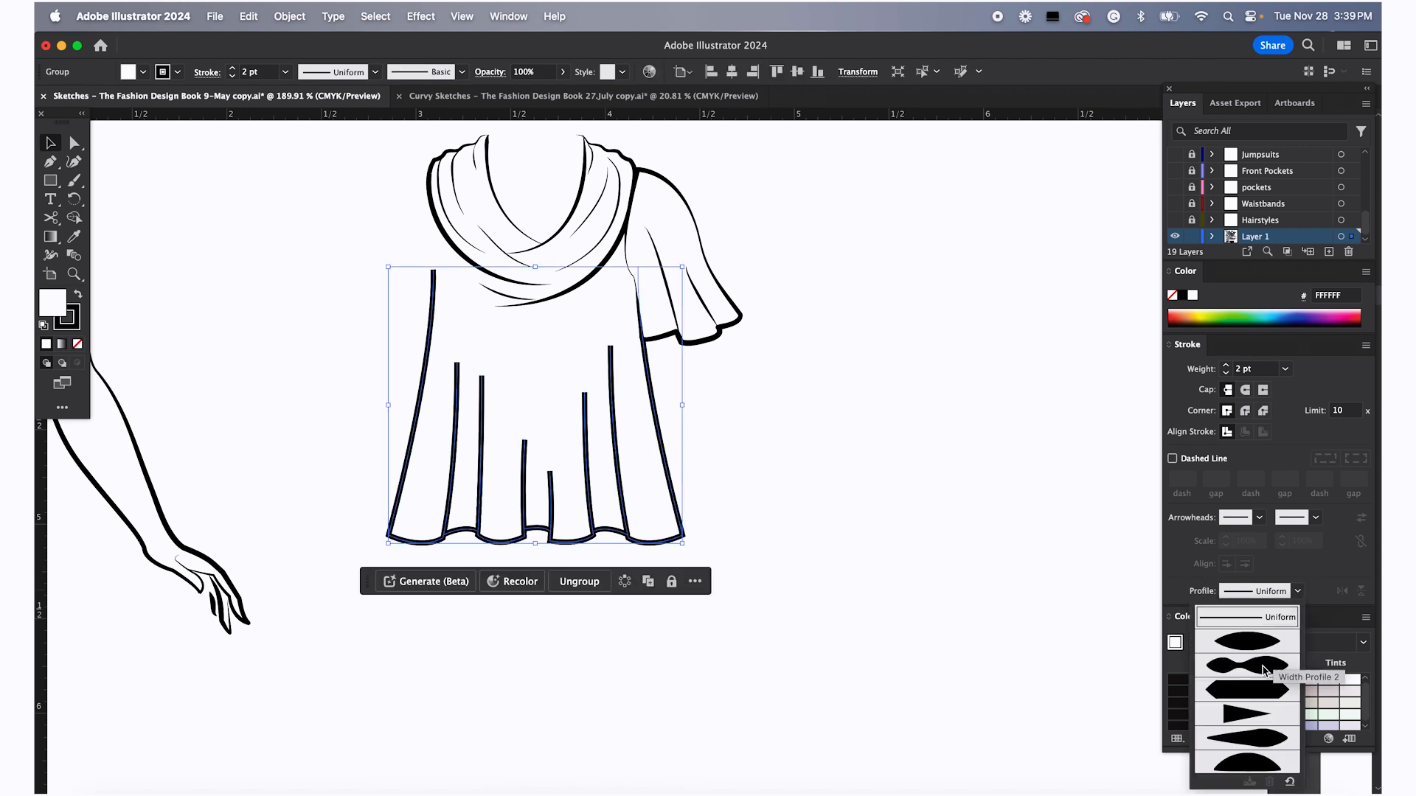
left_click(1257, 646)
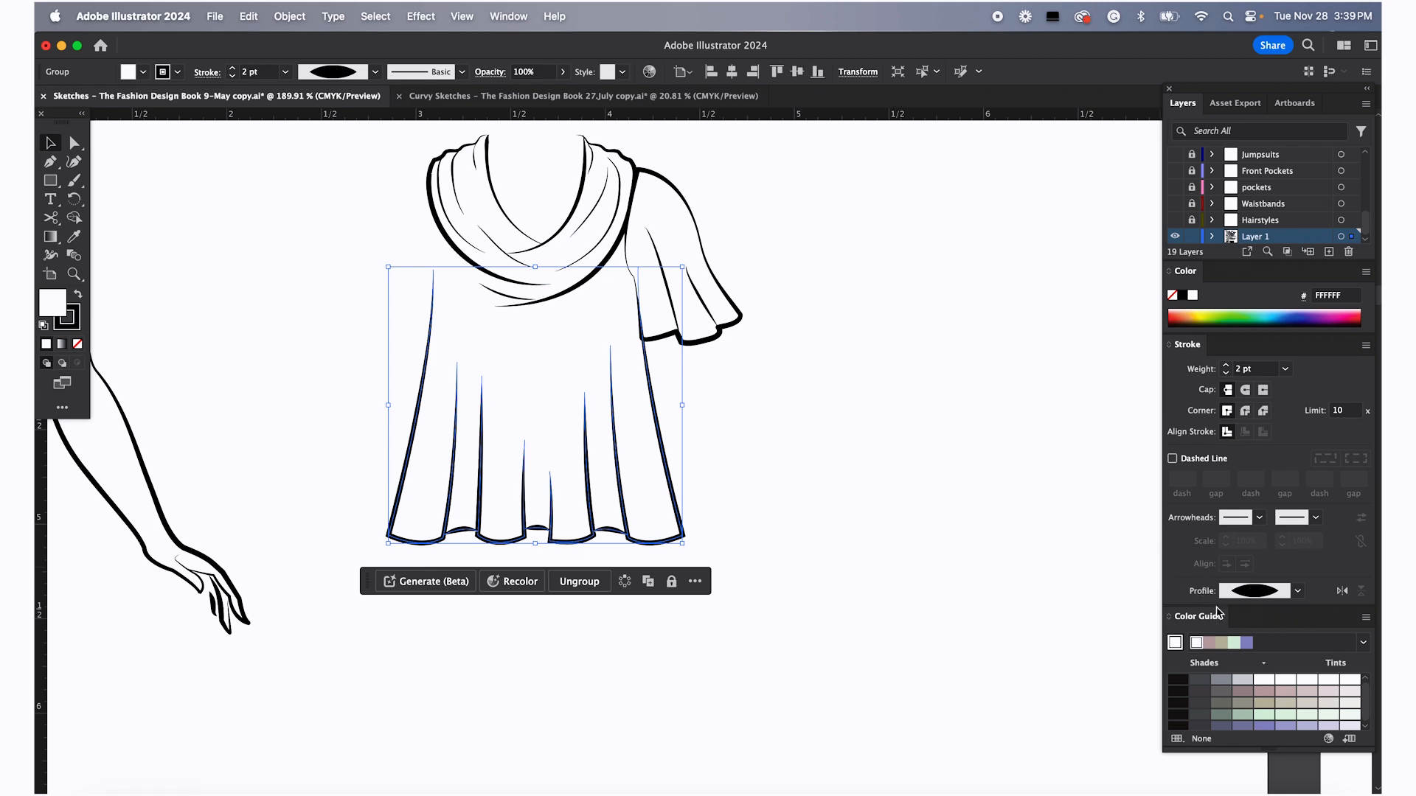
Inspect the top's body lines and sleeve by selecting each piece in turn
left_click(648, 401)
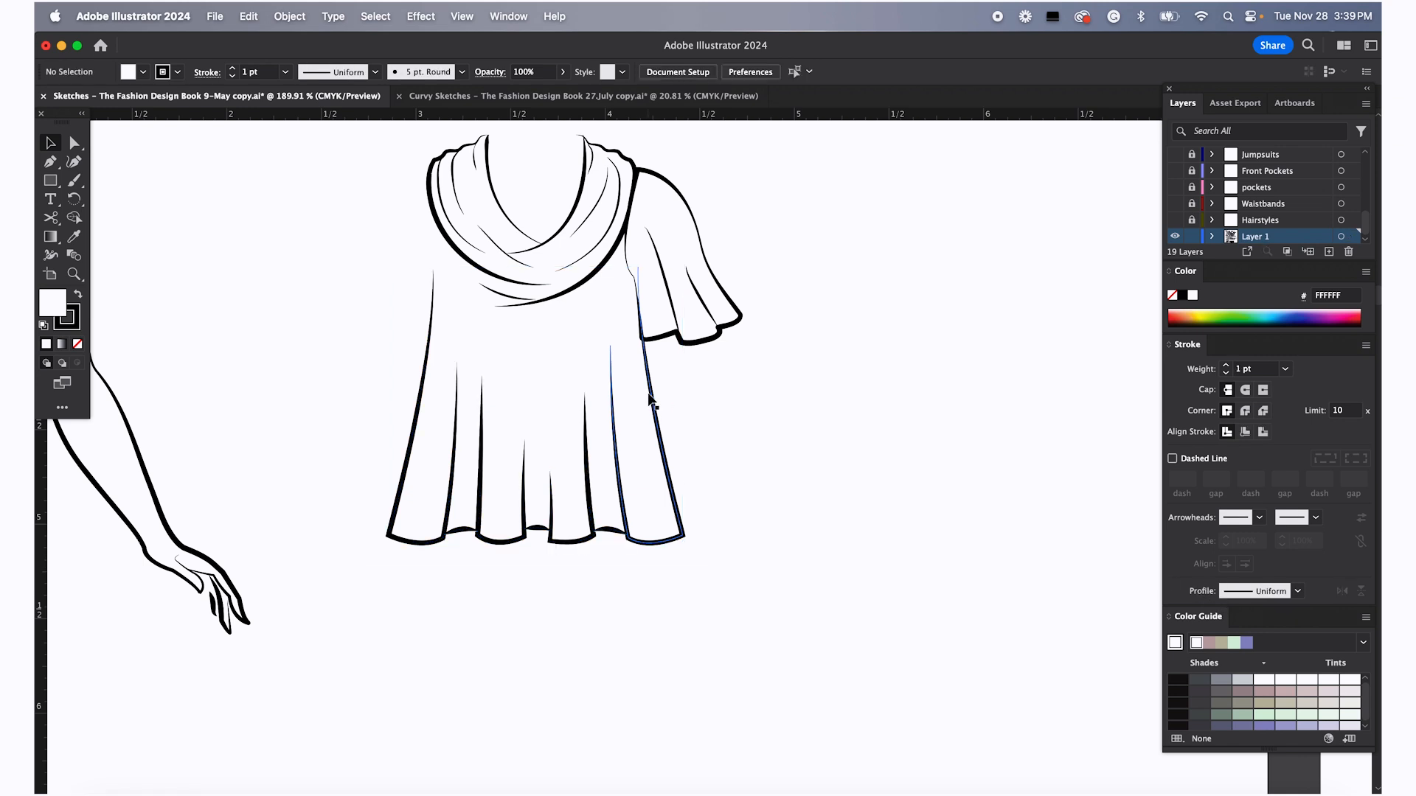
left_click(667, 402)
left_click(772, 443)
left_click(659, 398)
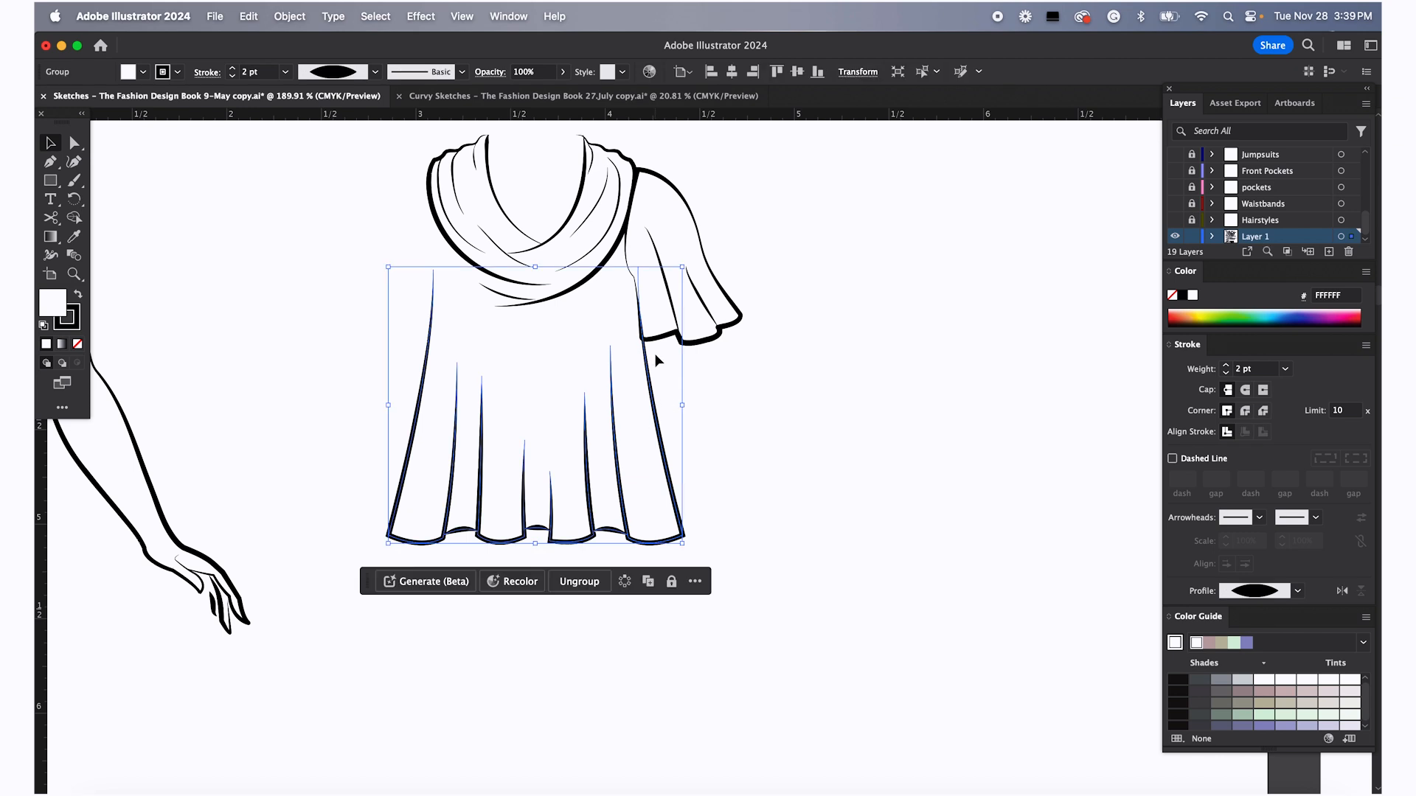
left_click(677, 213)
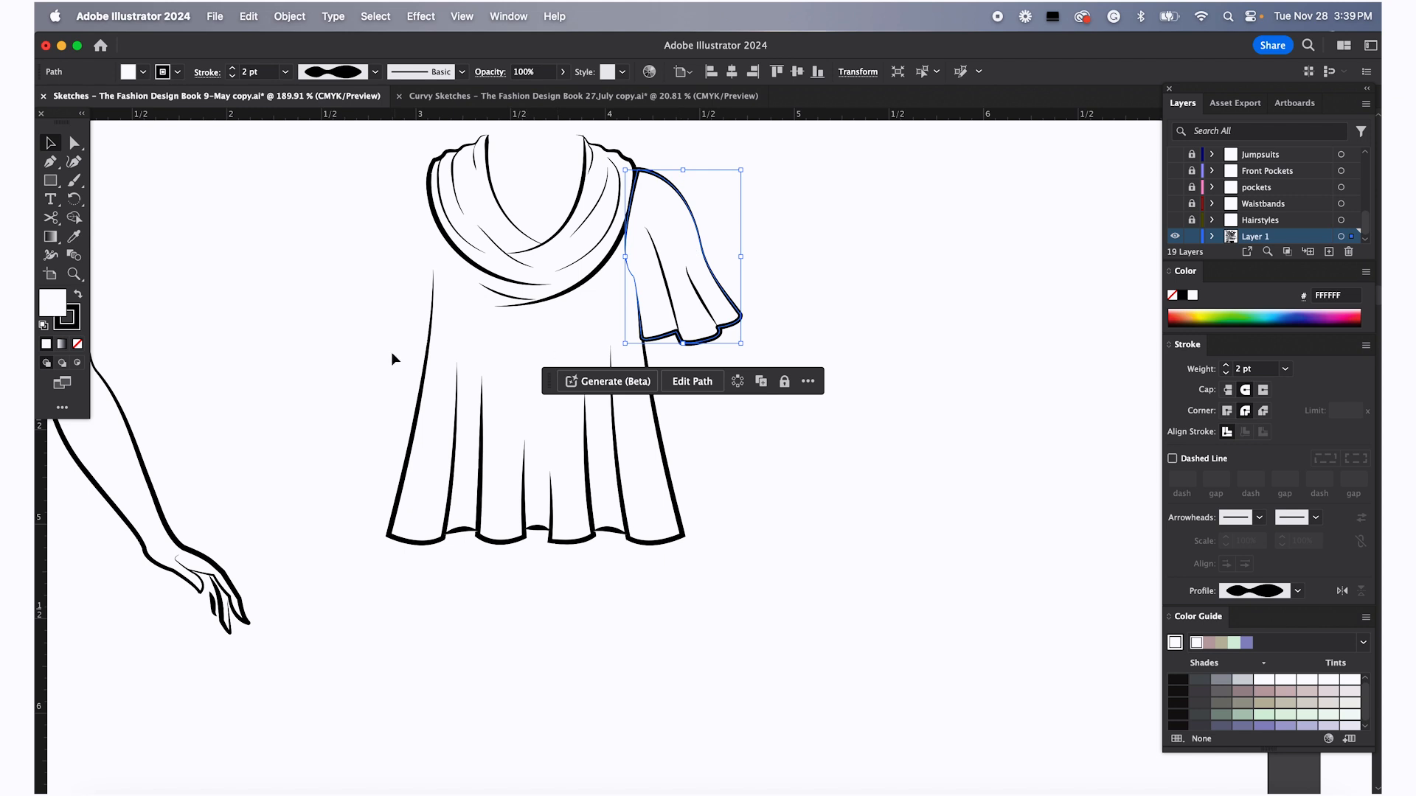
left_click(413, 351)
Try a red fill on the top's body group in the Color Picker, then cancel it
left_click(424, 354)
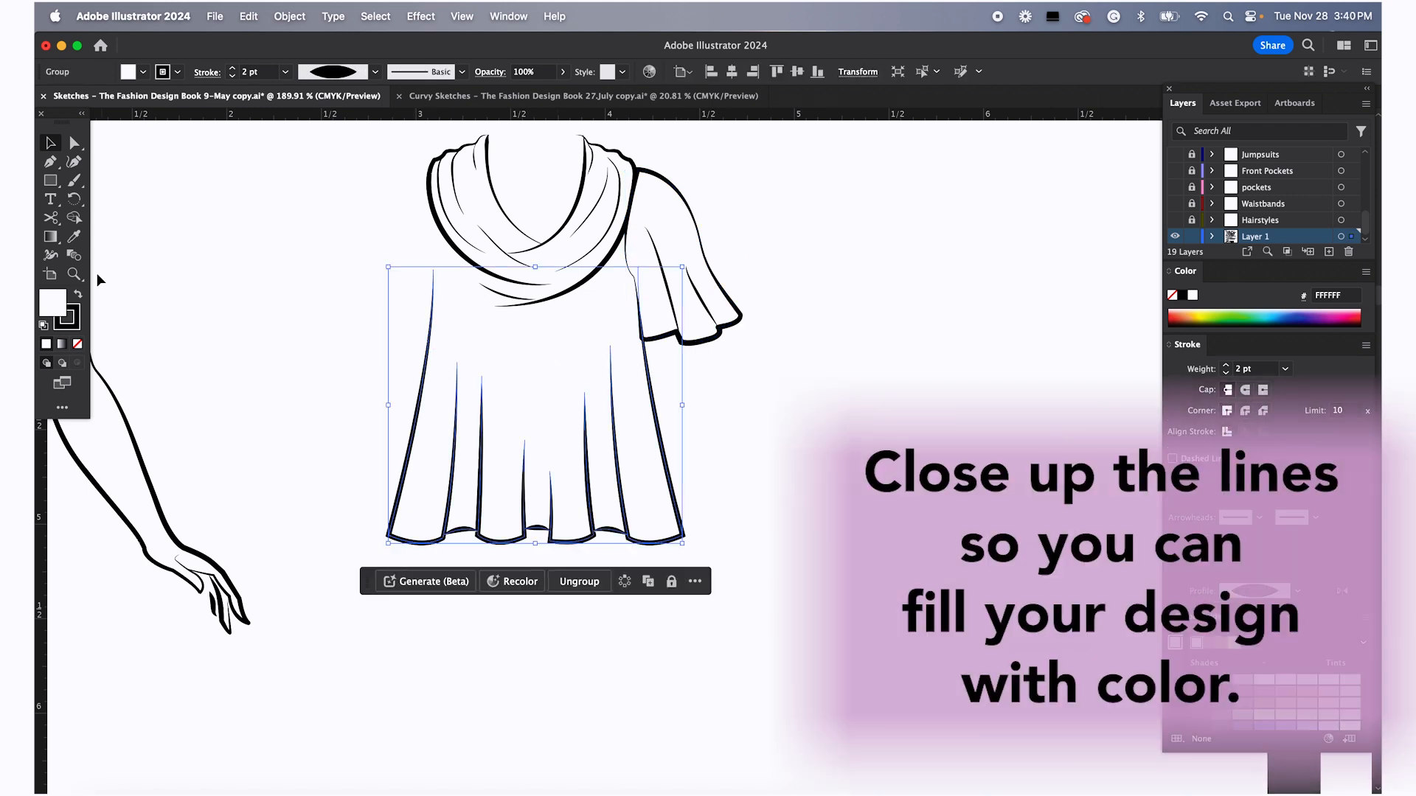
double_click(47, 303)
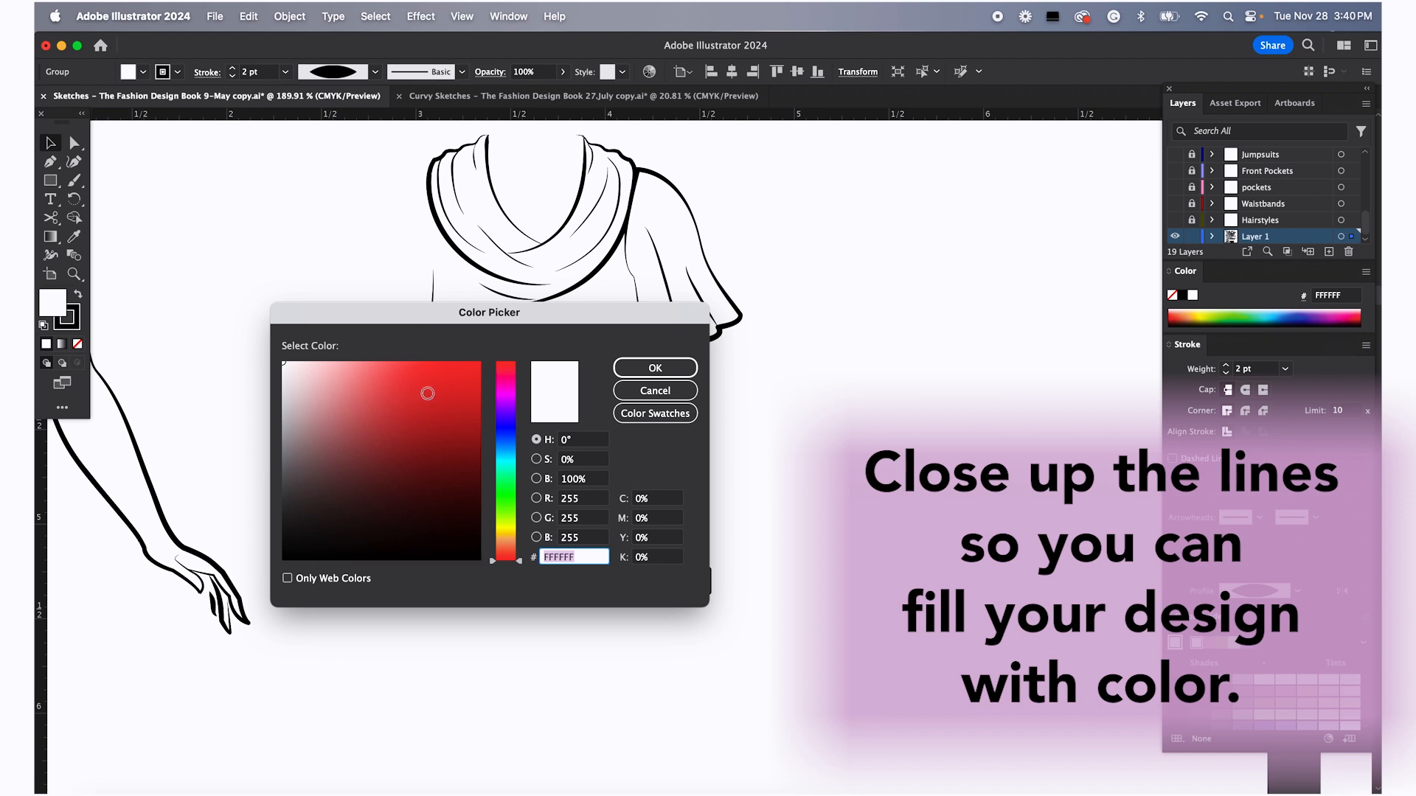
left_click(429, 395)
left_click_drag(538, 308, 542, 588)
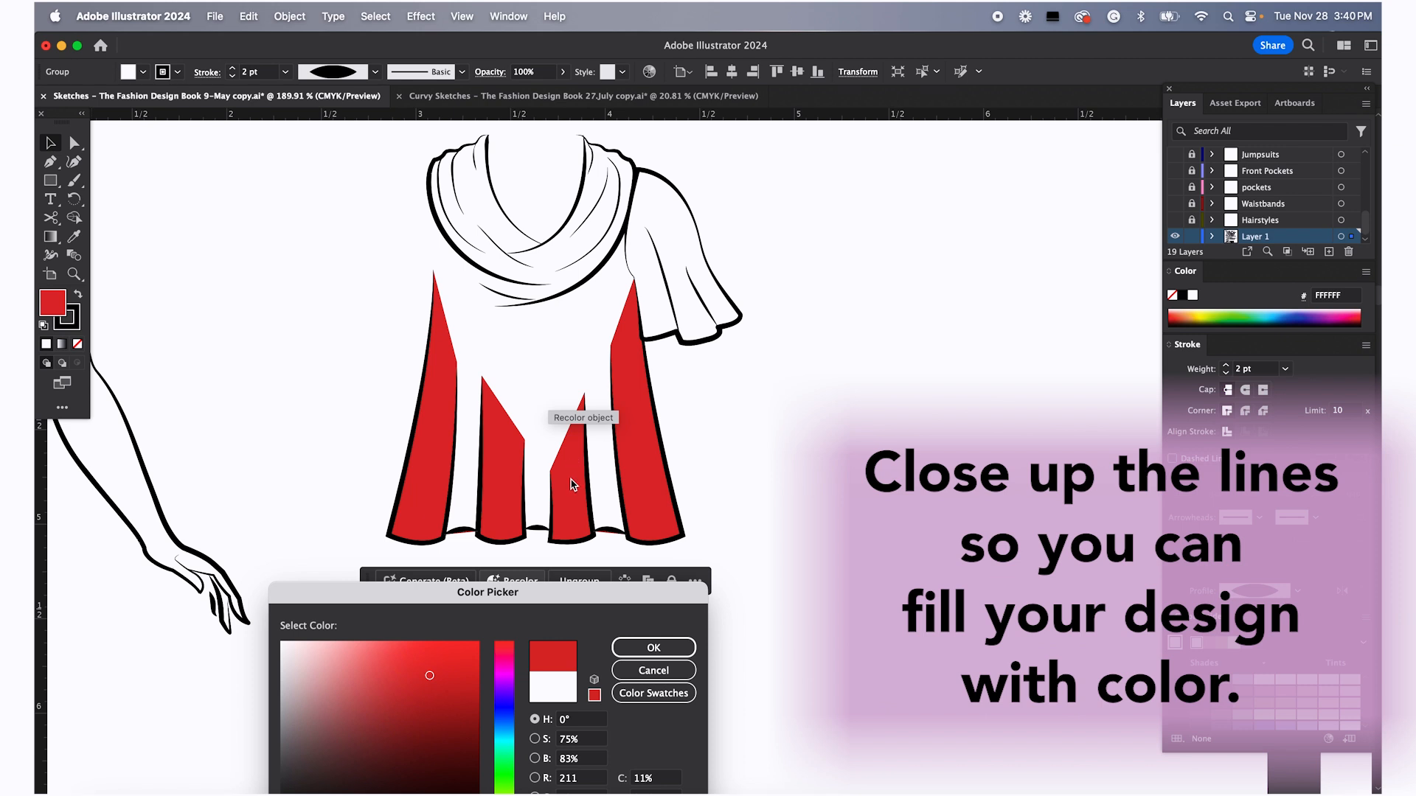
left_click(669, 671)
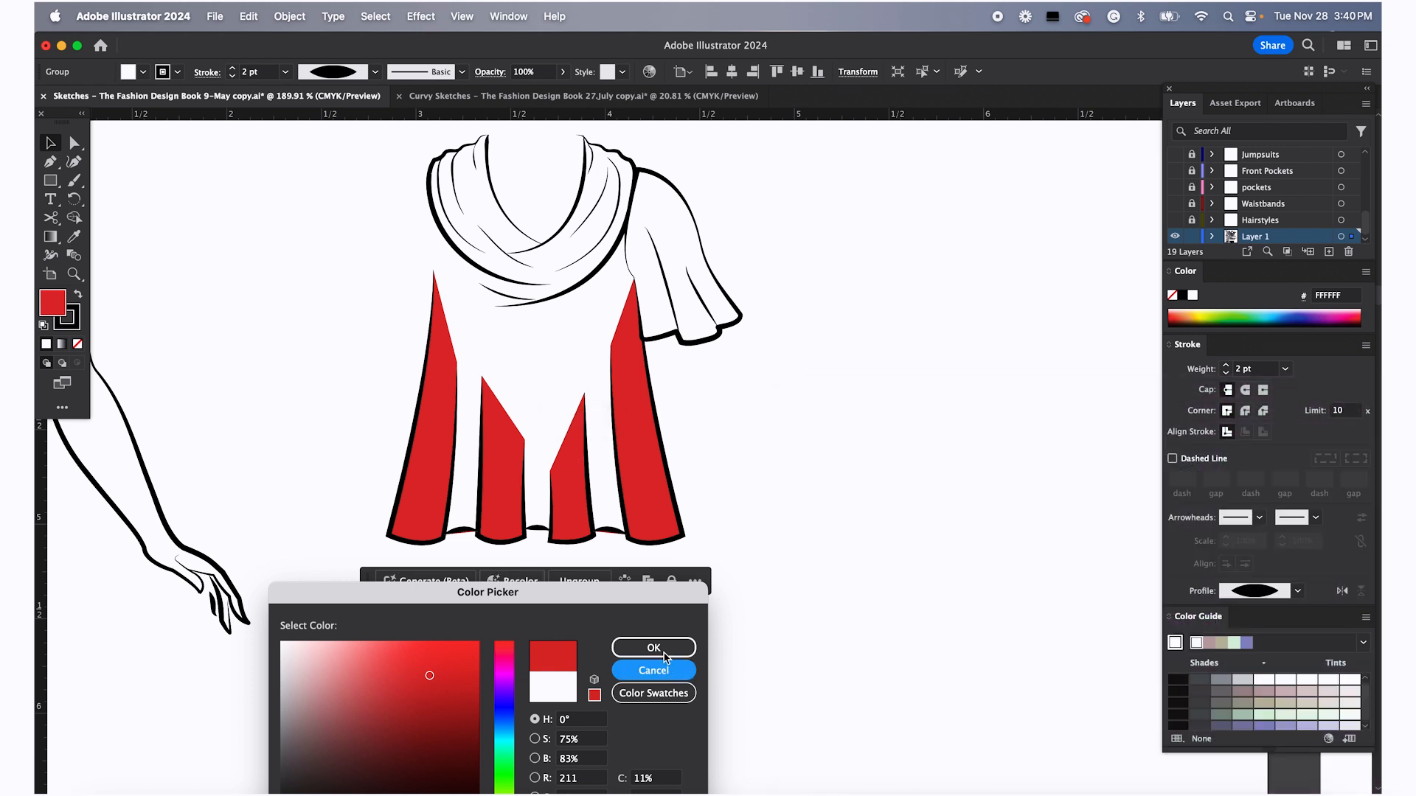
Copy and paste the right sleeve, then reflect the copy across the vertical axis
left_click(729, 459)
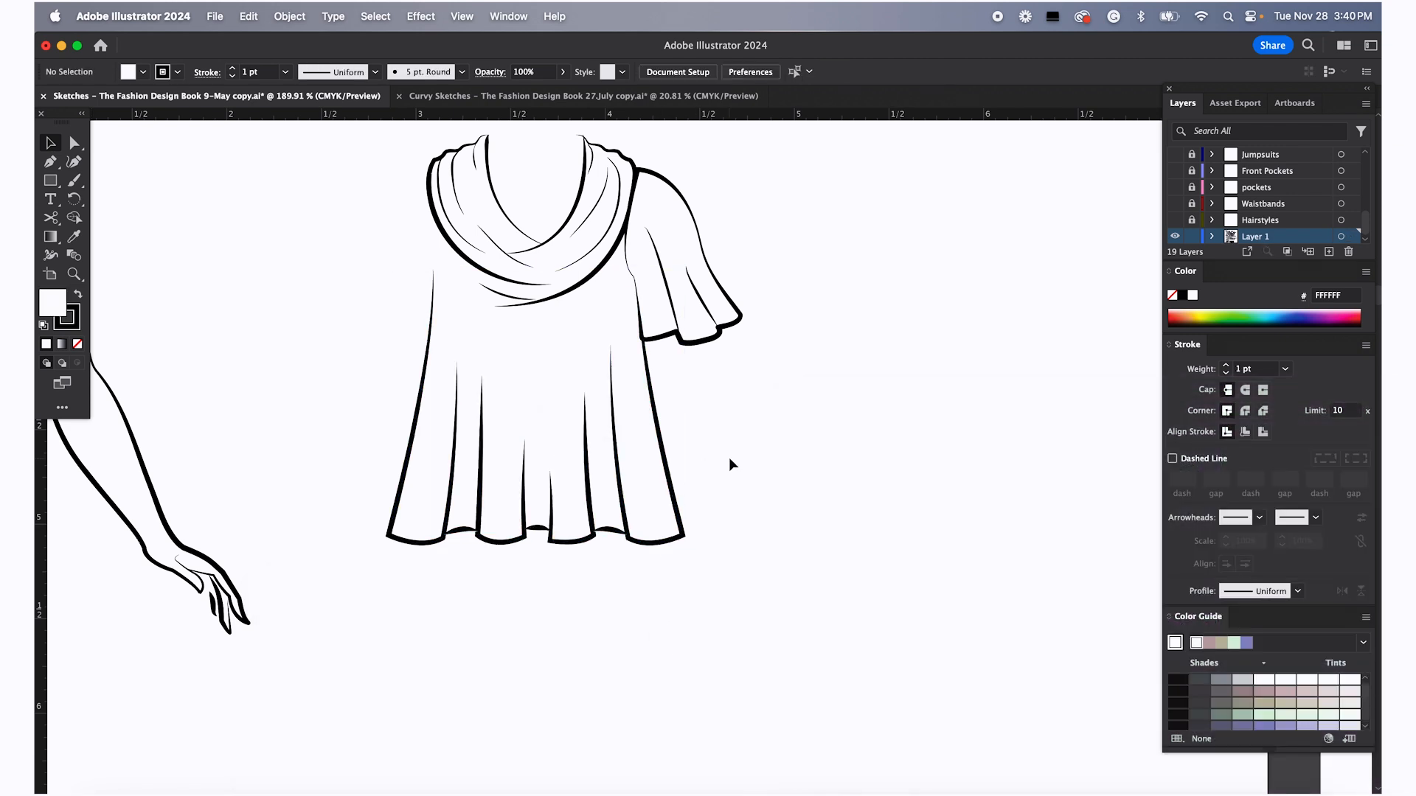
left_click(665, 300)
key("a")
key("super+c")
key("super+v")
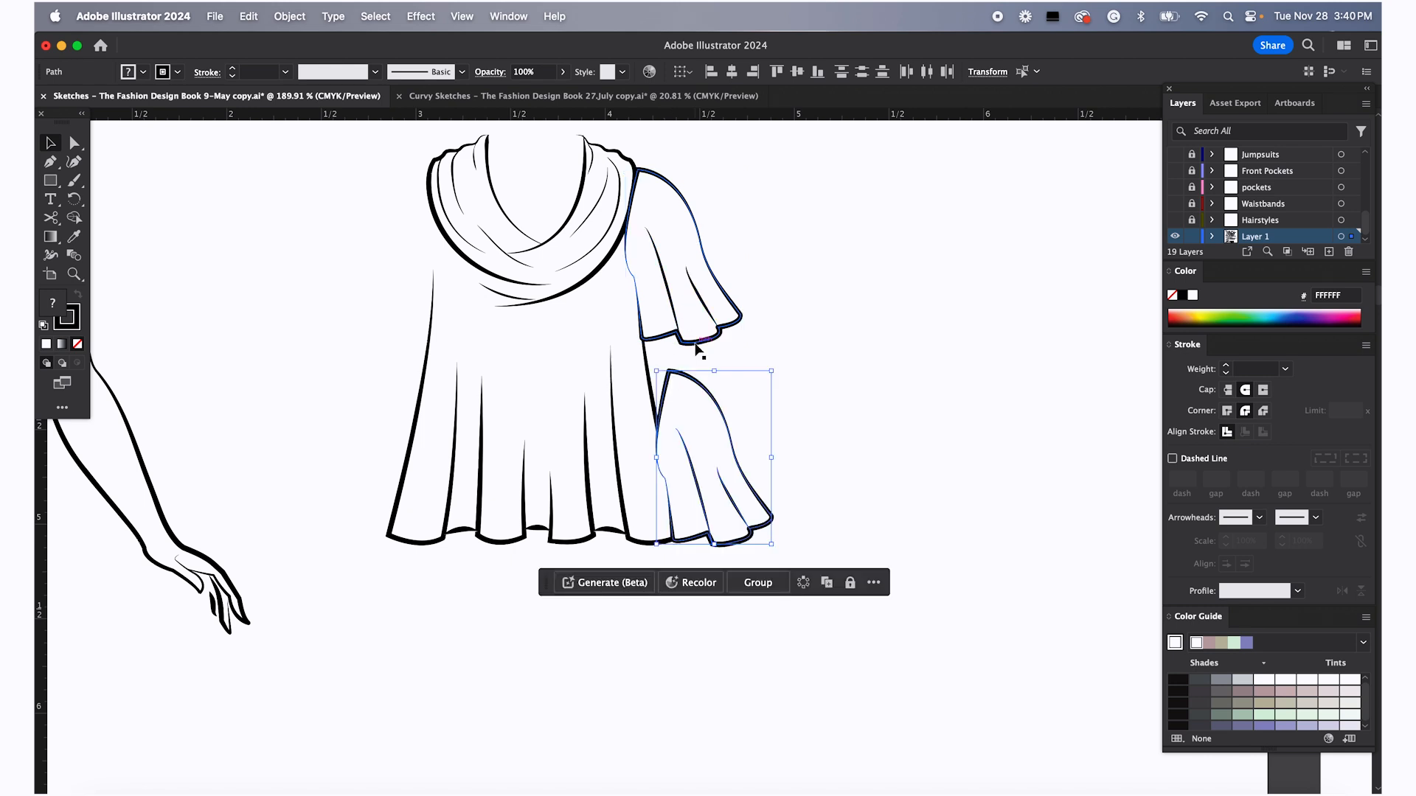
right_click(710, 415)
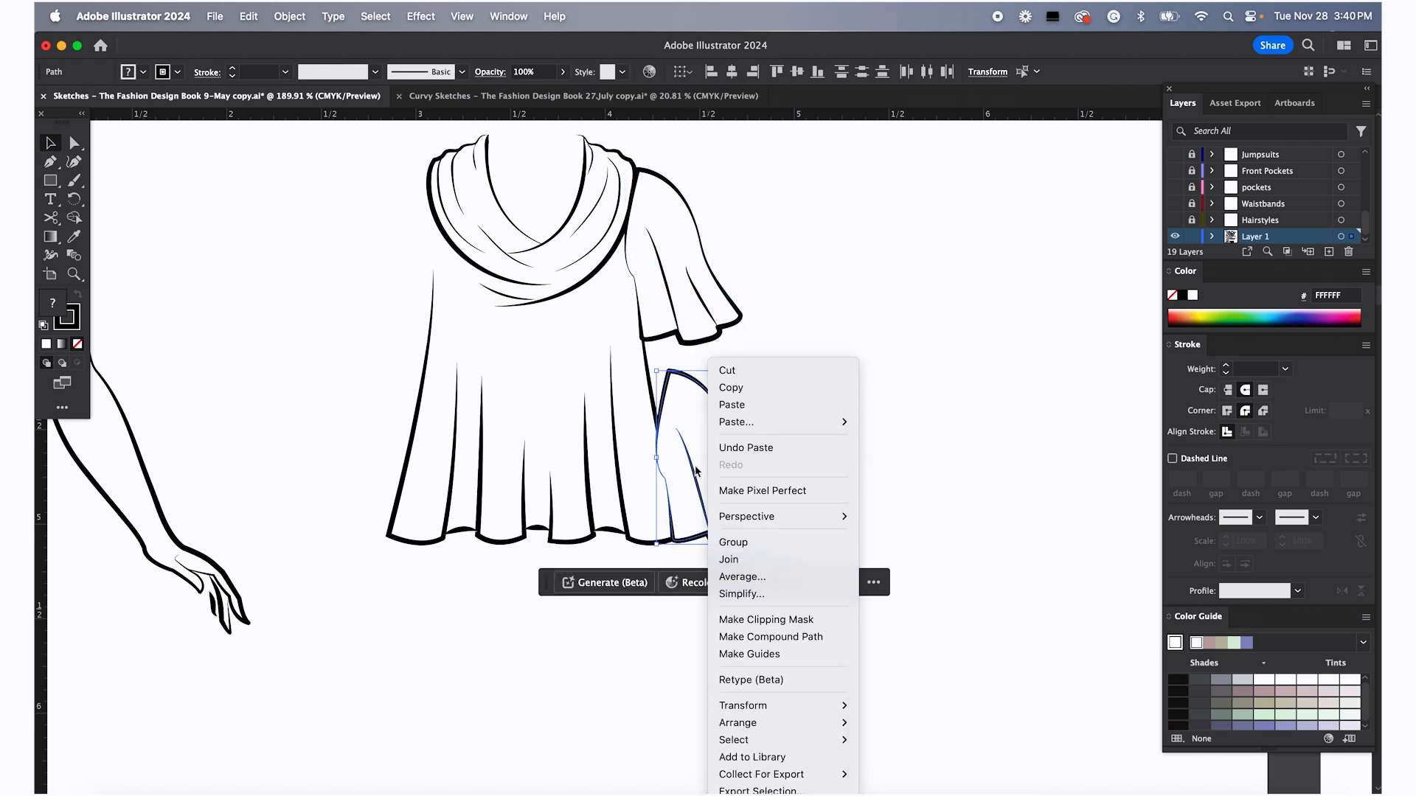
mouse_move(776, 721)
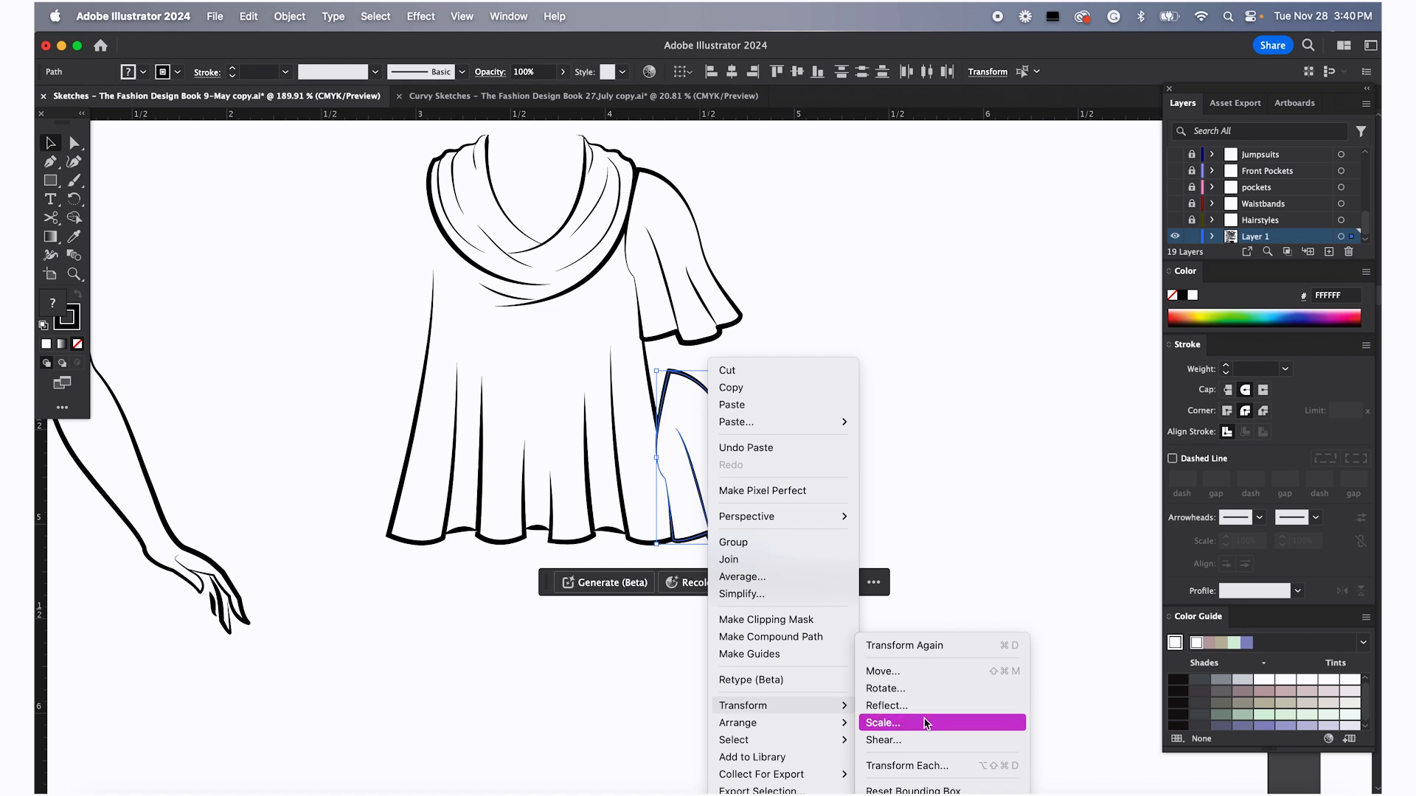
left_click(931, 707)
left_click(788, 518)
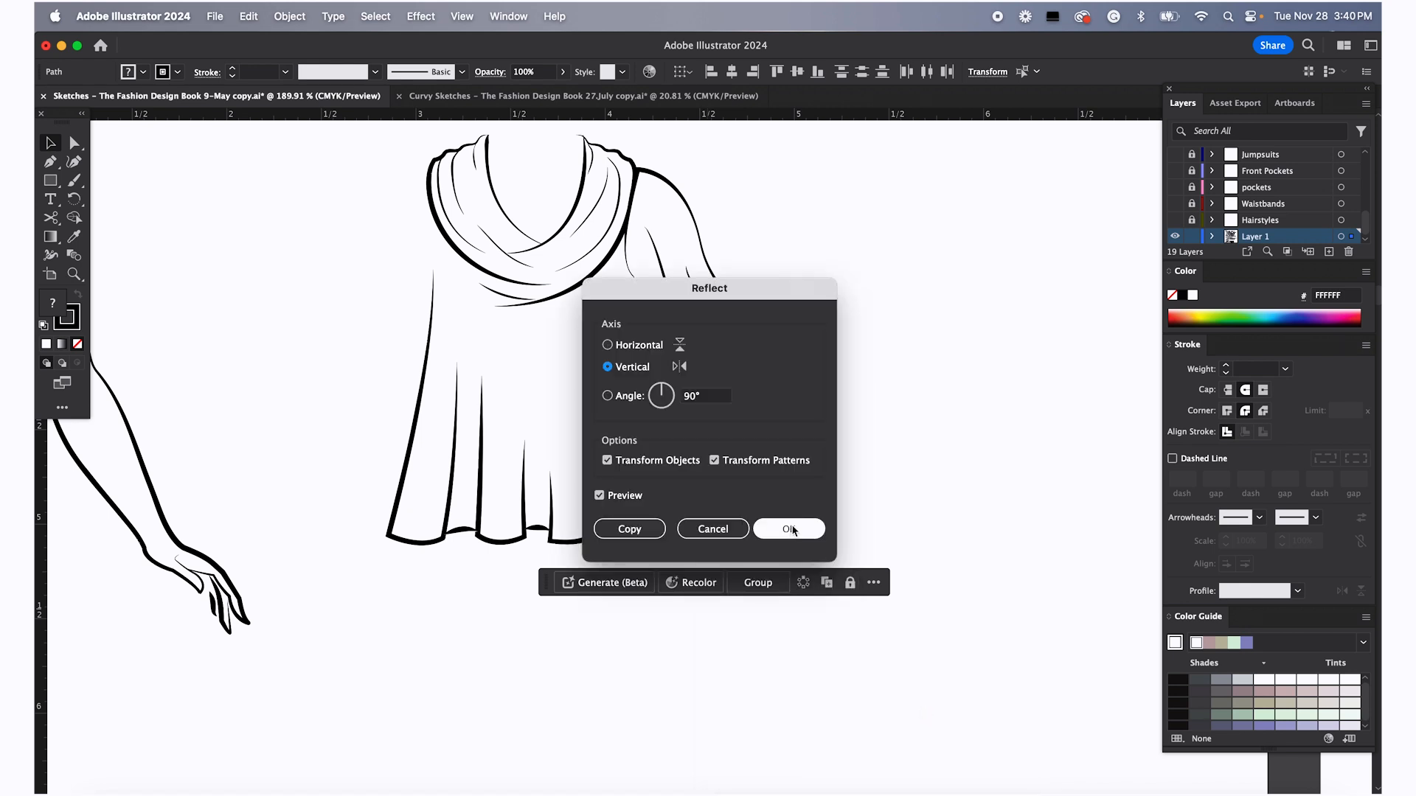
Move the reflected sleeve onto the top's left shoulder
left_click_drag(735, 453, 411, 258)
right_click(410, 246)
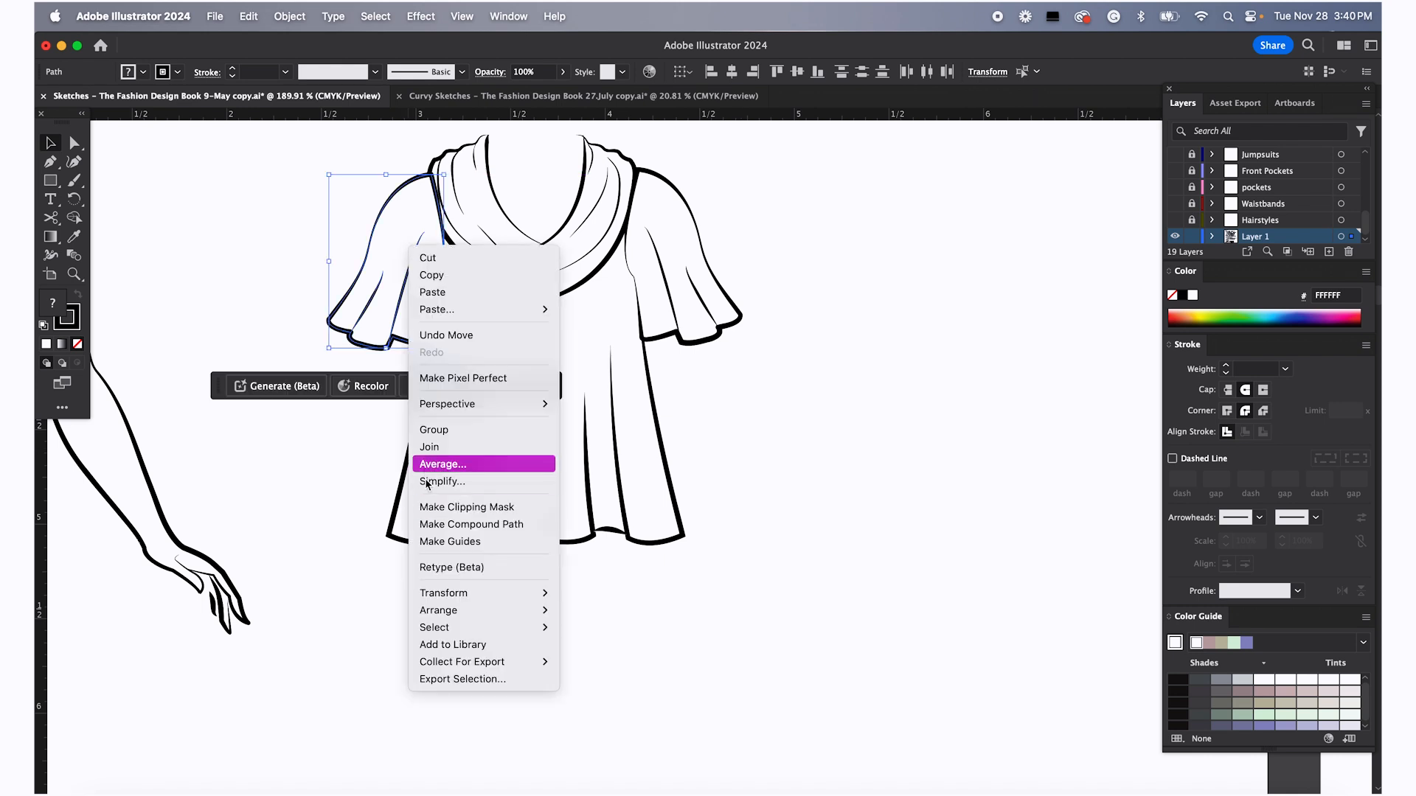
mouse_move(480, 611)
left_click(638, 664)
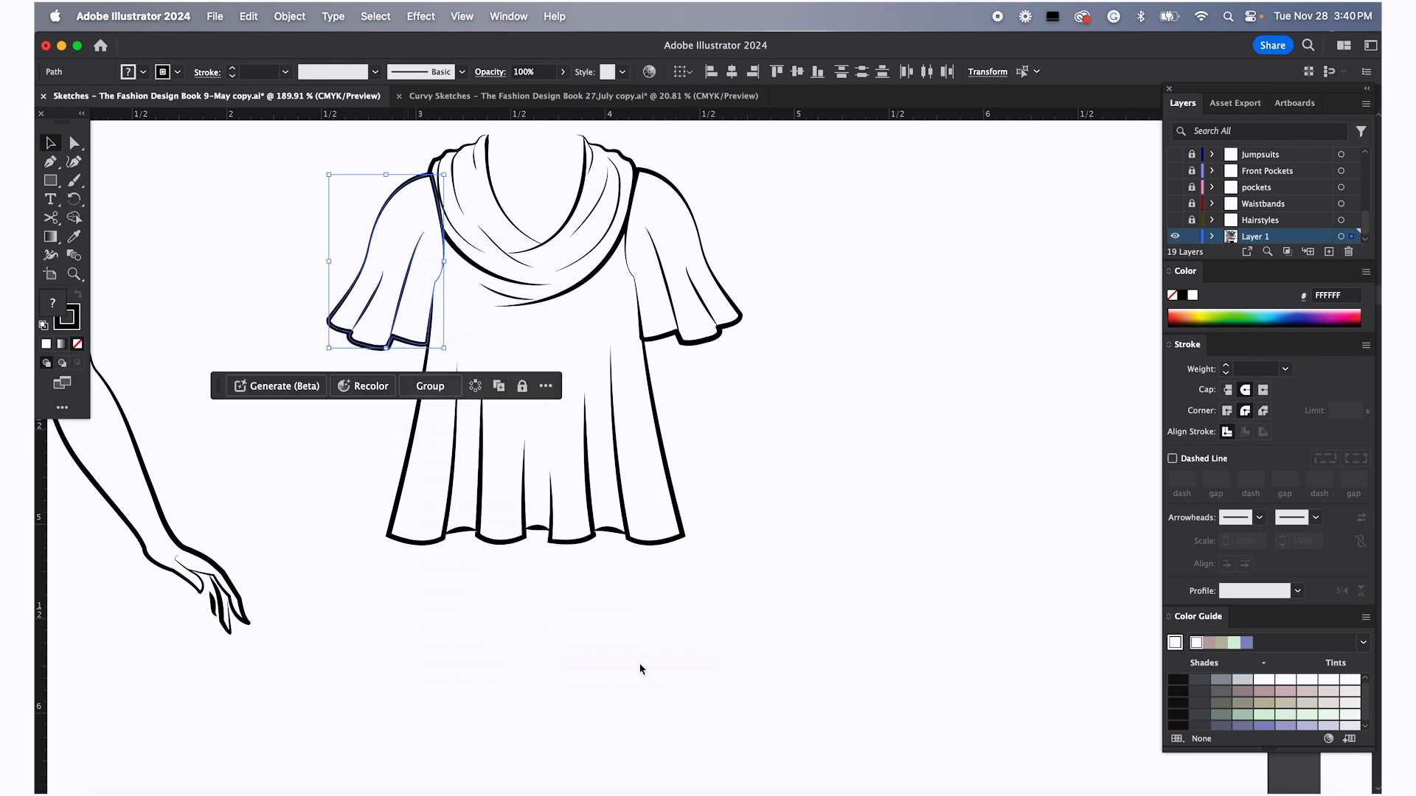
left_click(847, 449)
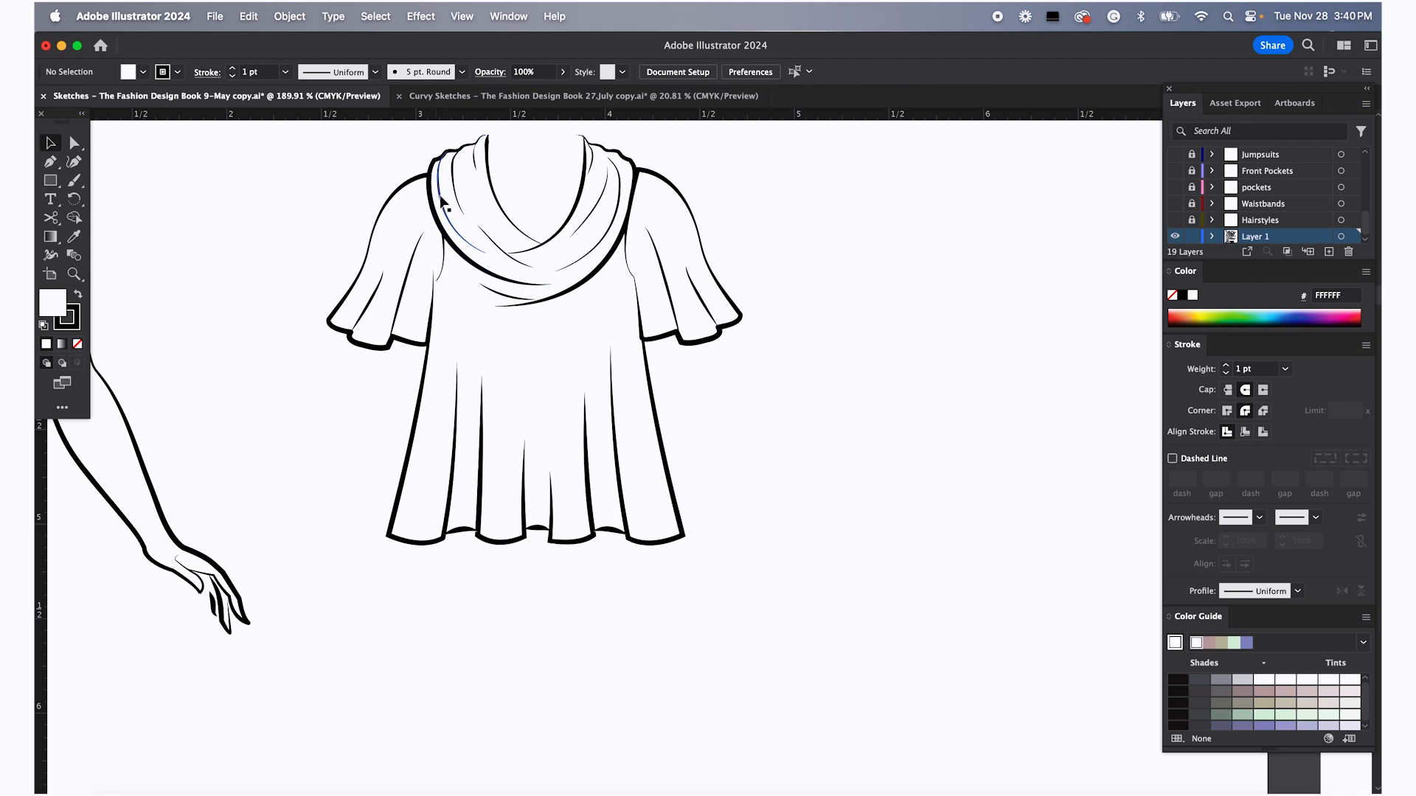
Rearrange the top's body group in the stacking order behind the sleeves
left_click(426, 401)
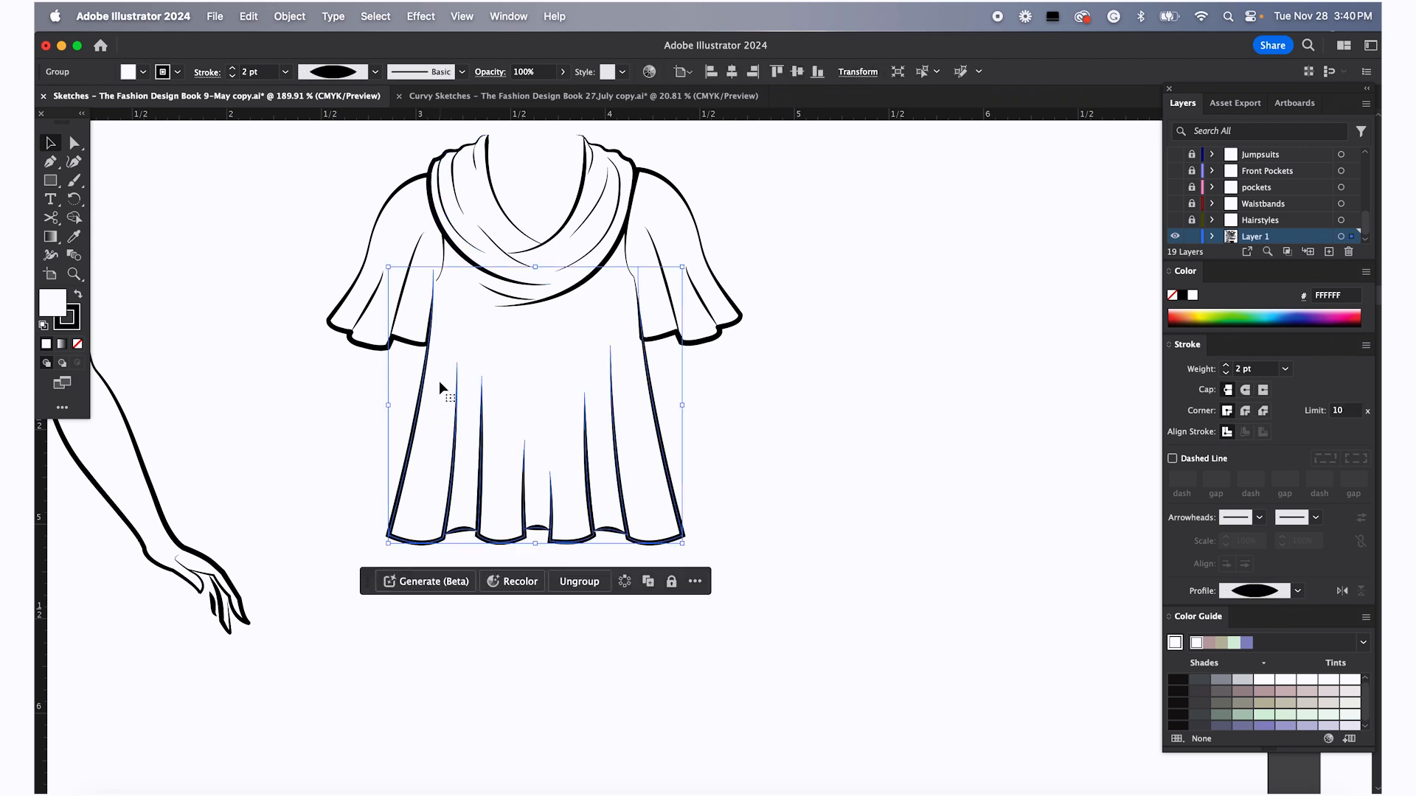
left_click_drag(344, 415, 691, 577)
right_click(663, 479)
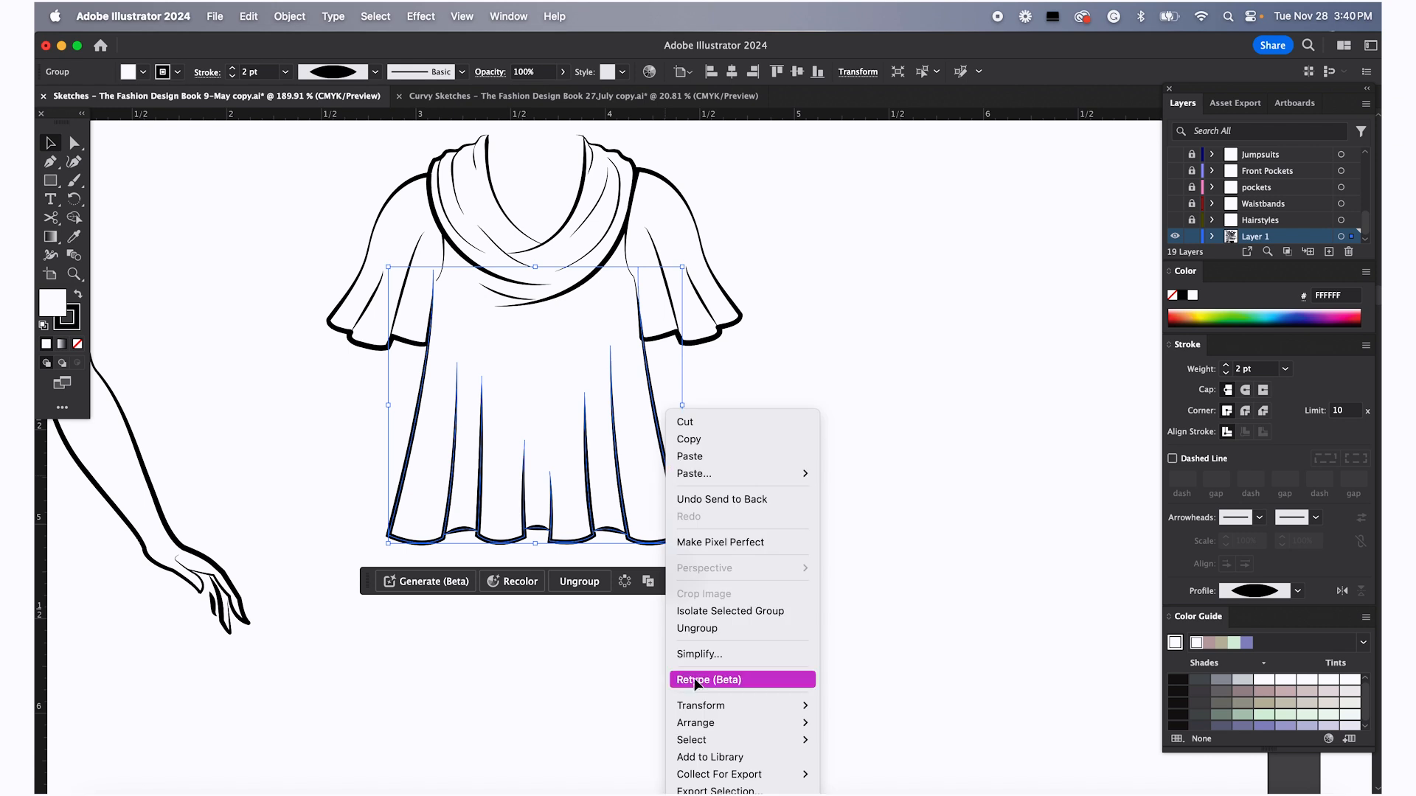
mouse_move(713, 724)
left_click(905, 764)
left_click(871, 429)
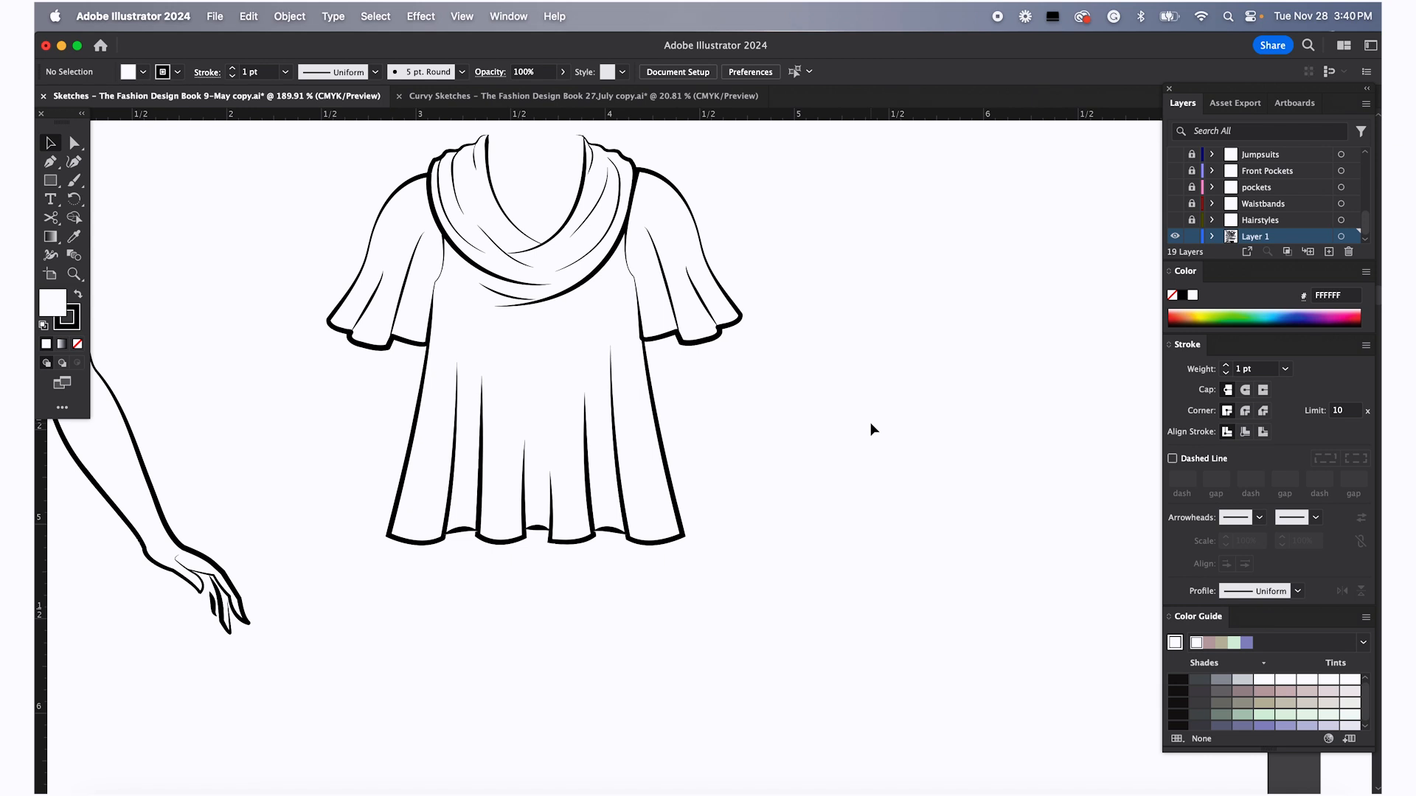
Select the body, sleeve and neckline pieces in turn to check how they overlap
left_click(666, 446)
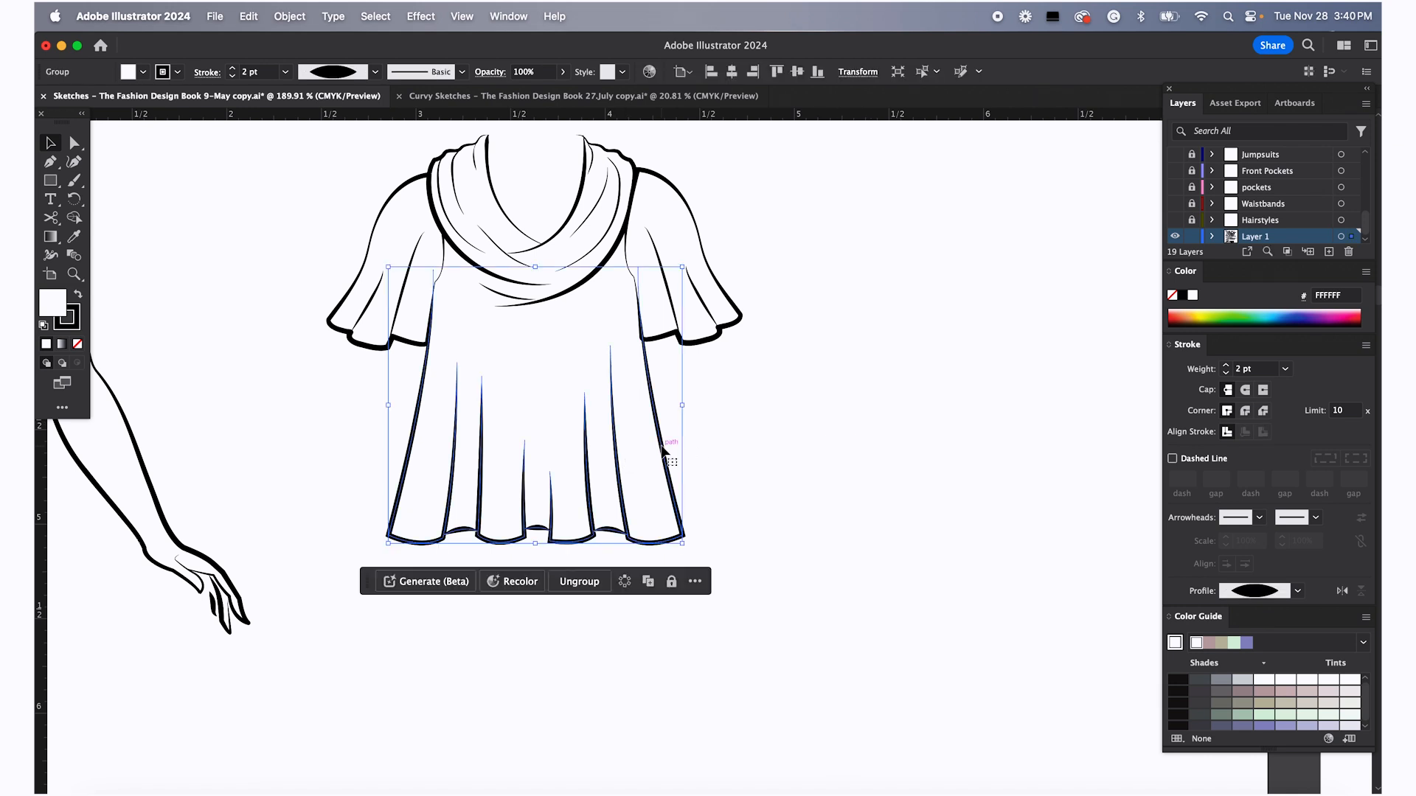
left_click(741, 313)
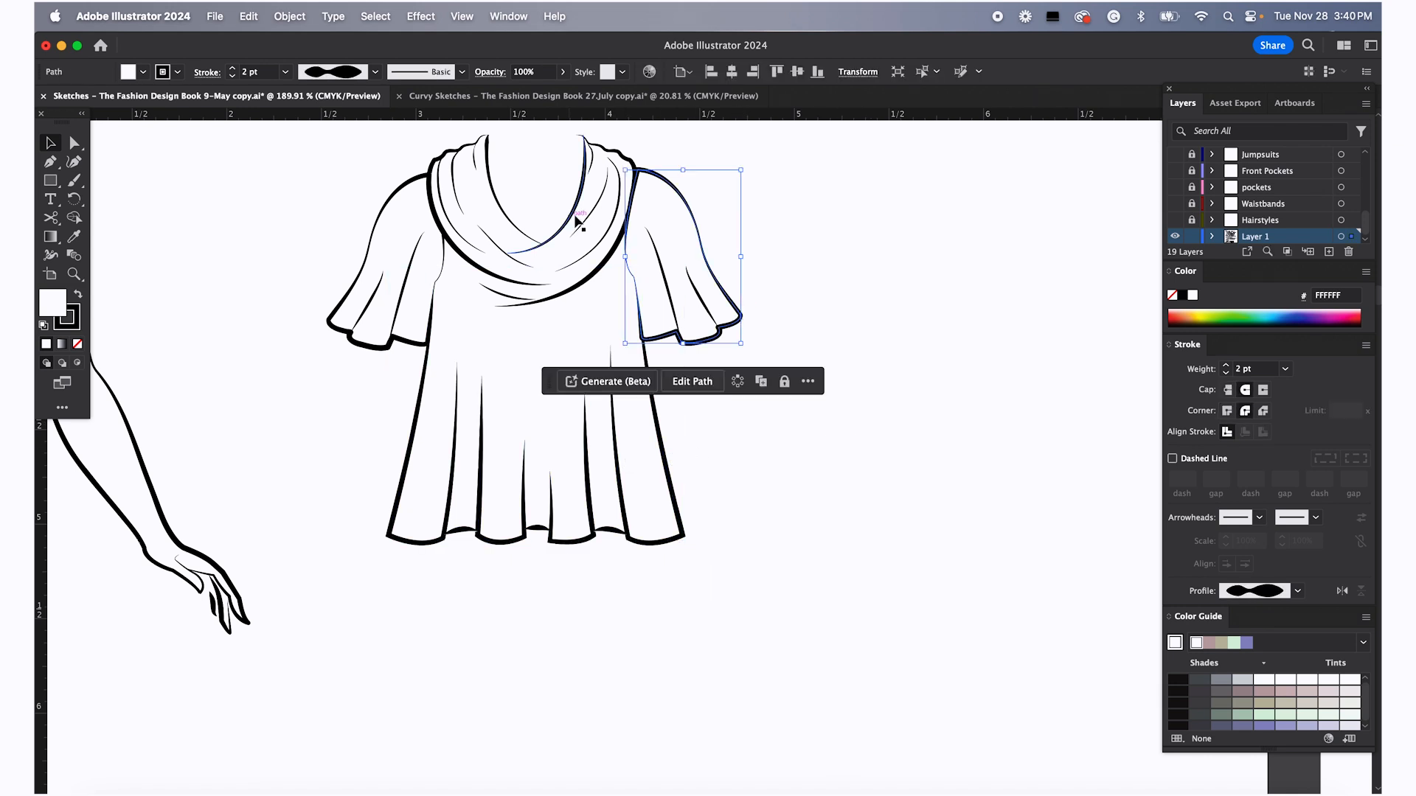
left_click(597, 279)
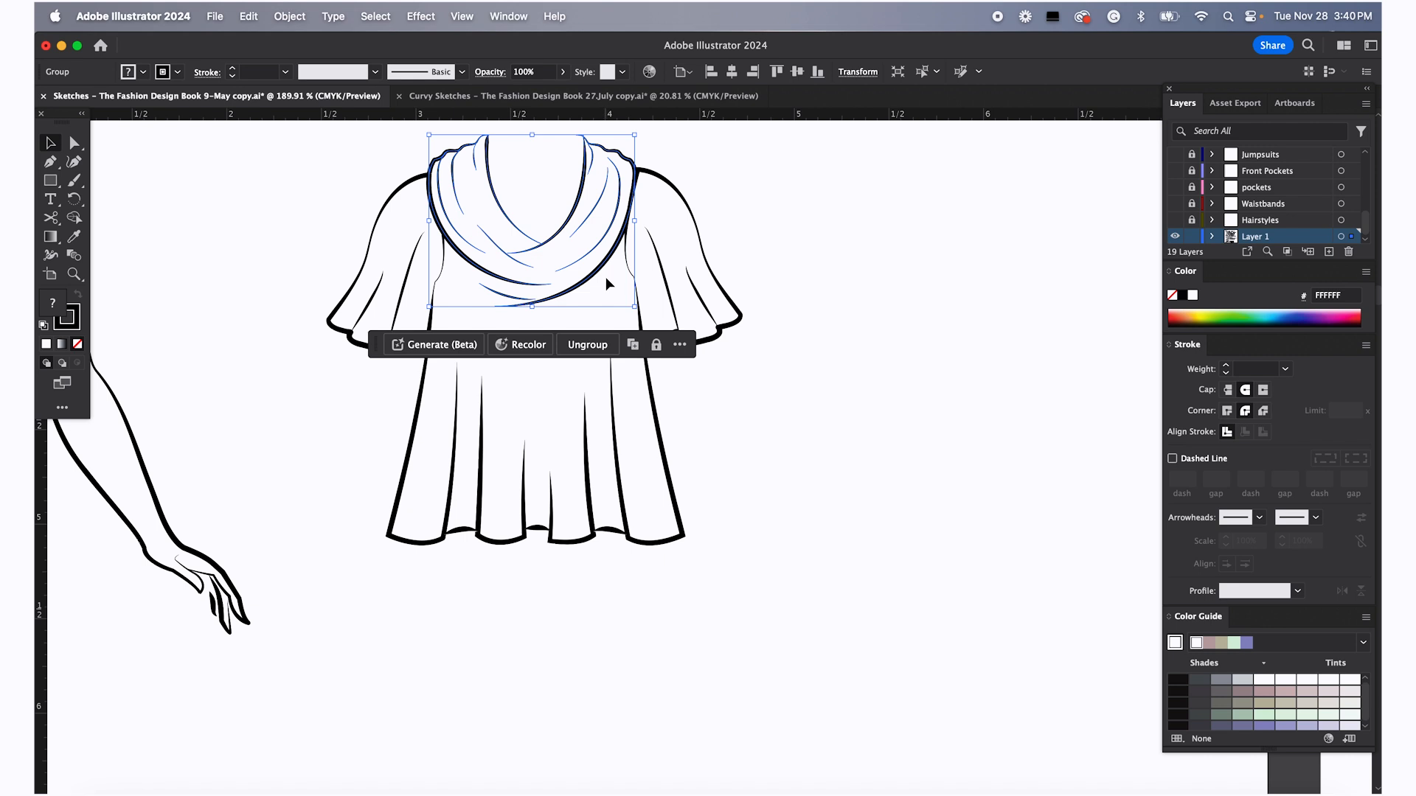
left_click(757, 192)
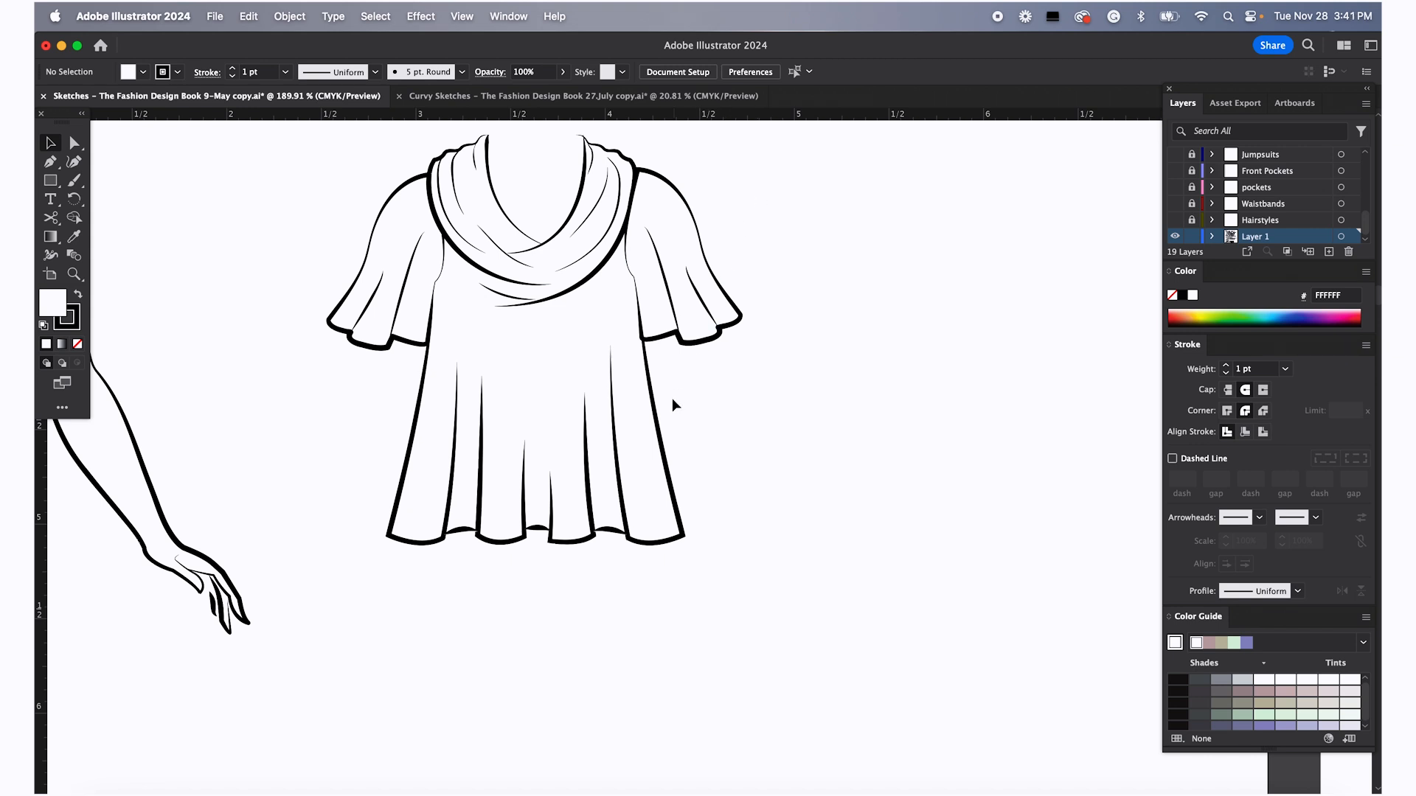
left_click(644, 357)
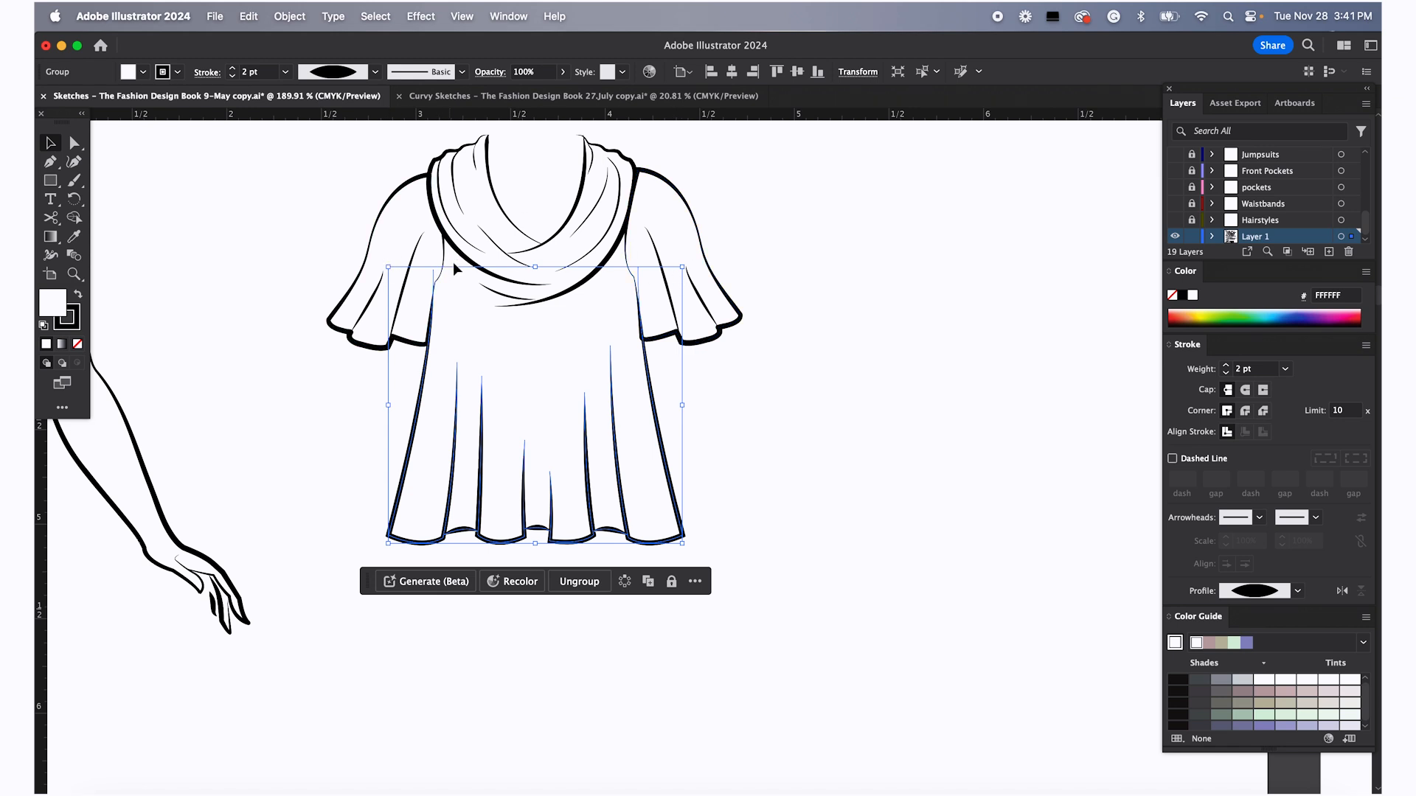
left_click(790, 222)
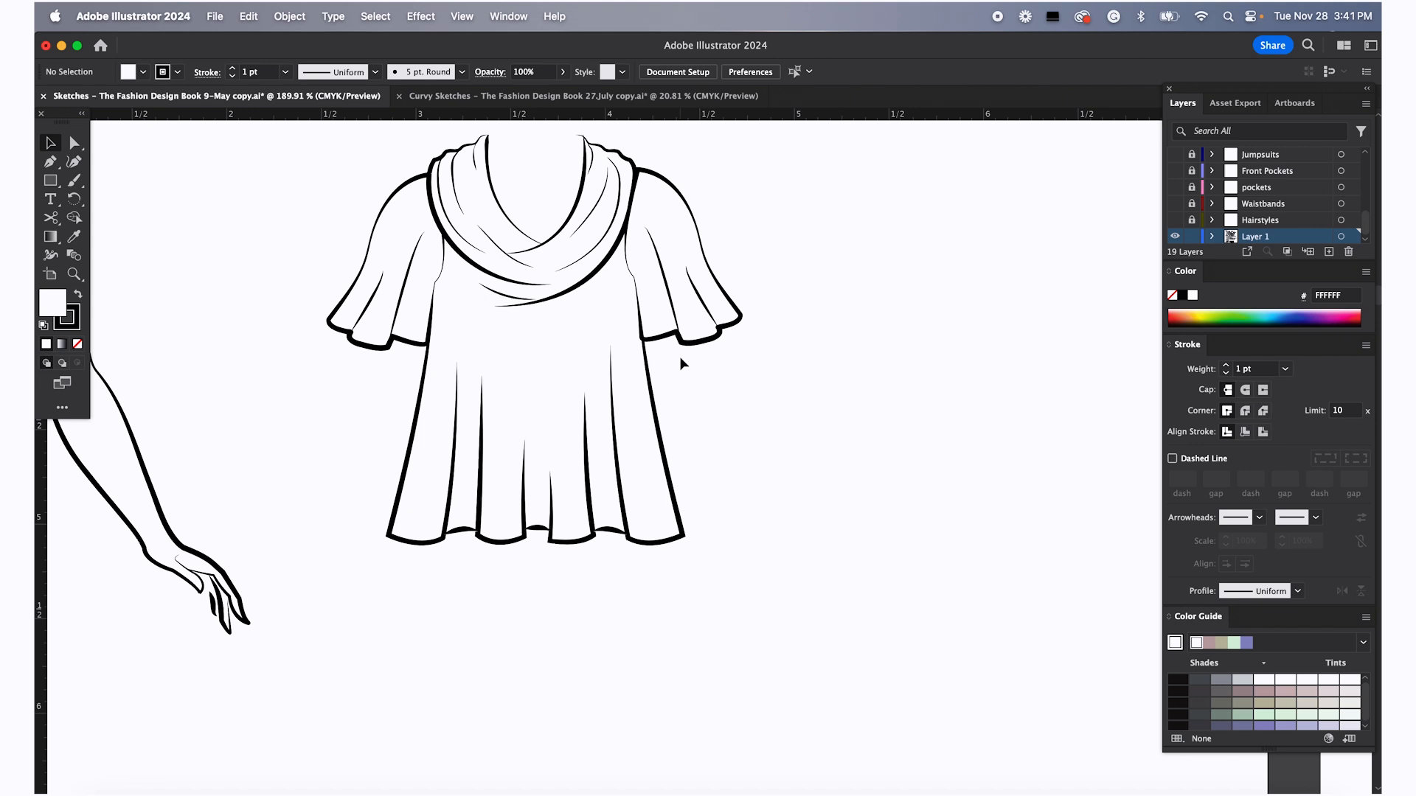
Drag the croquis figure under the assembled top to preview how the top fits the body
scroll(678, 472, "down", 10)
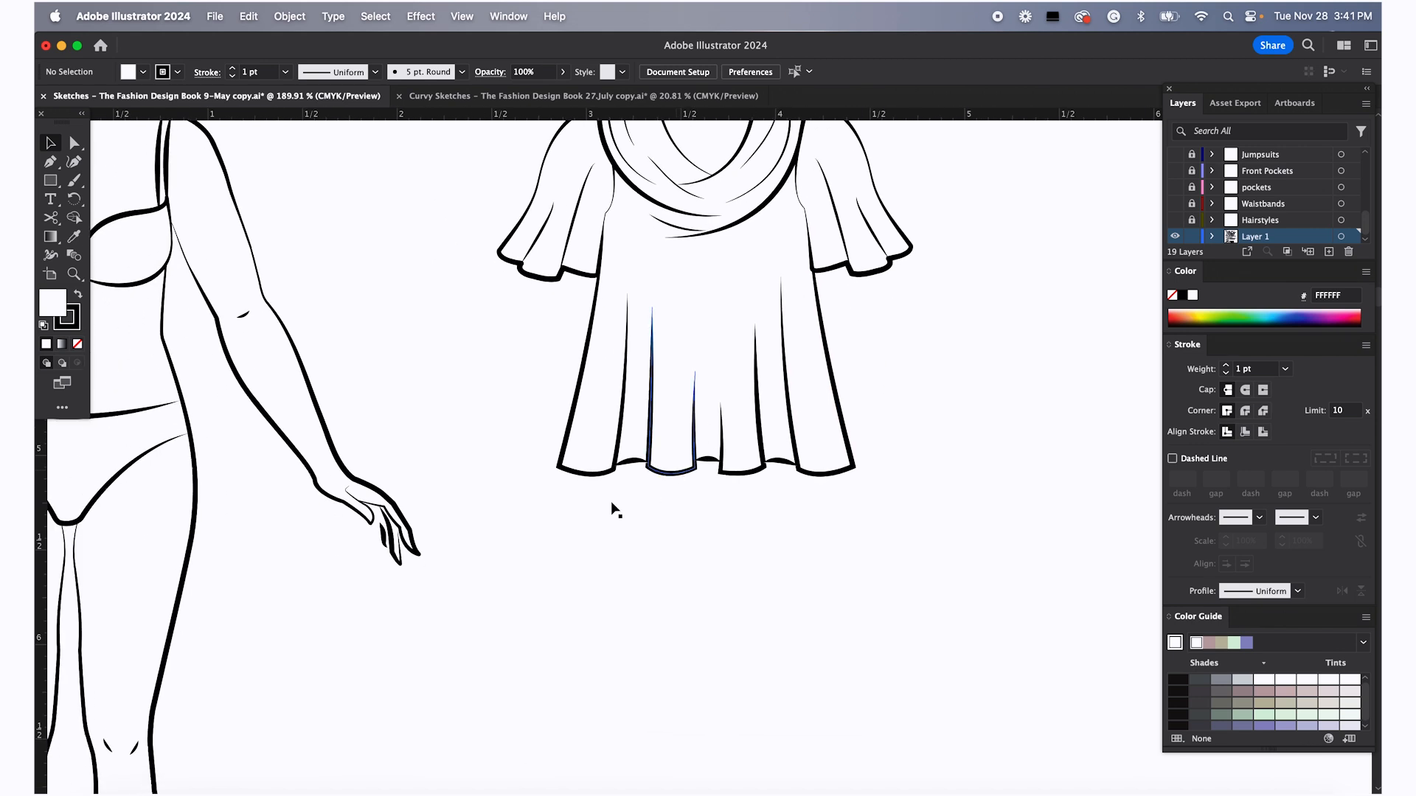
scroll(527, 547, "down", 1)
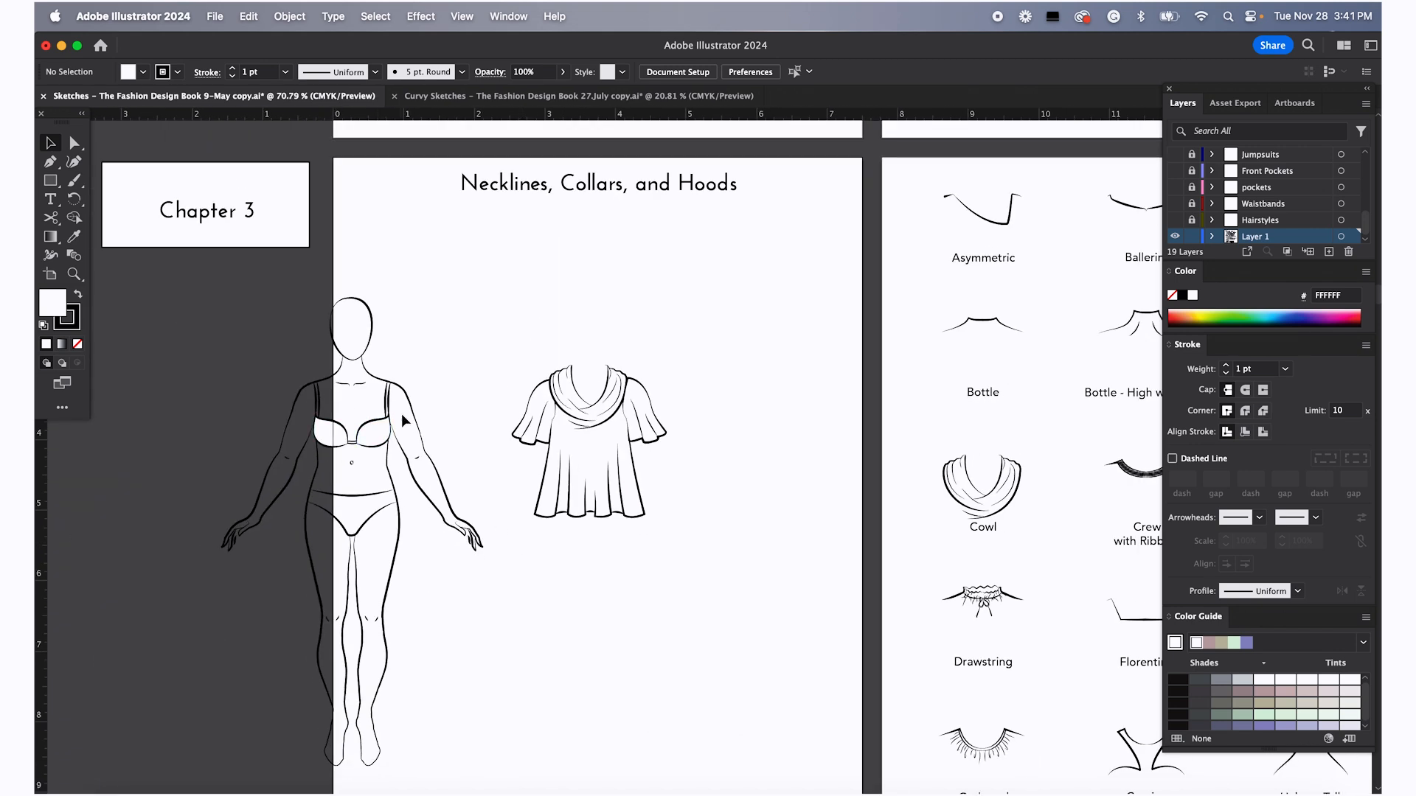
left_click_drag(415, 419, 649, 410)
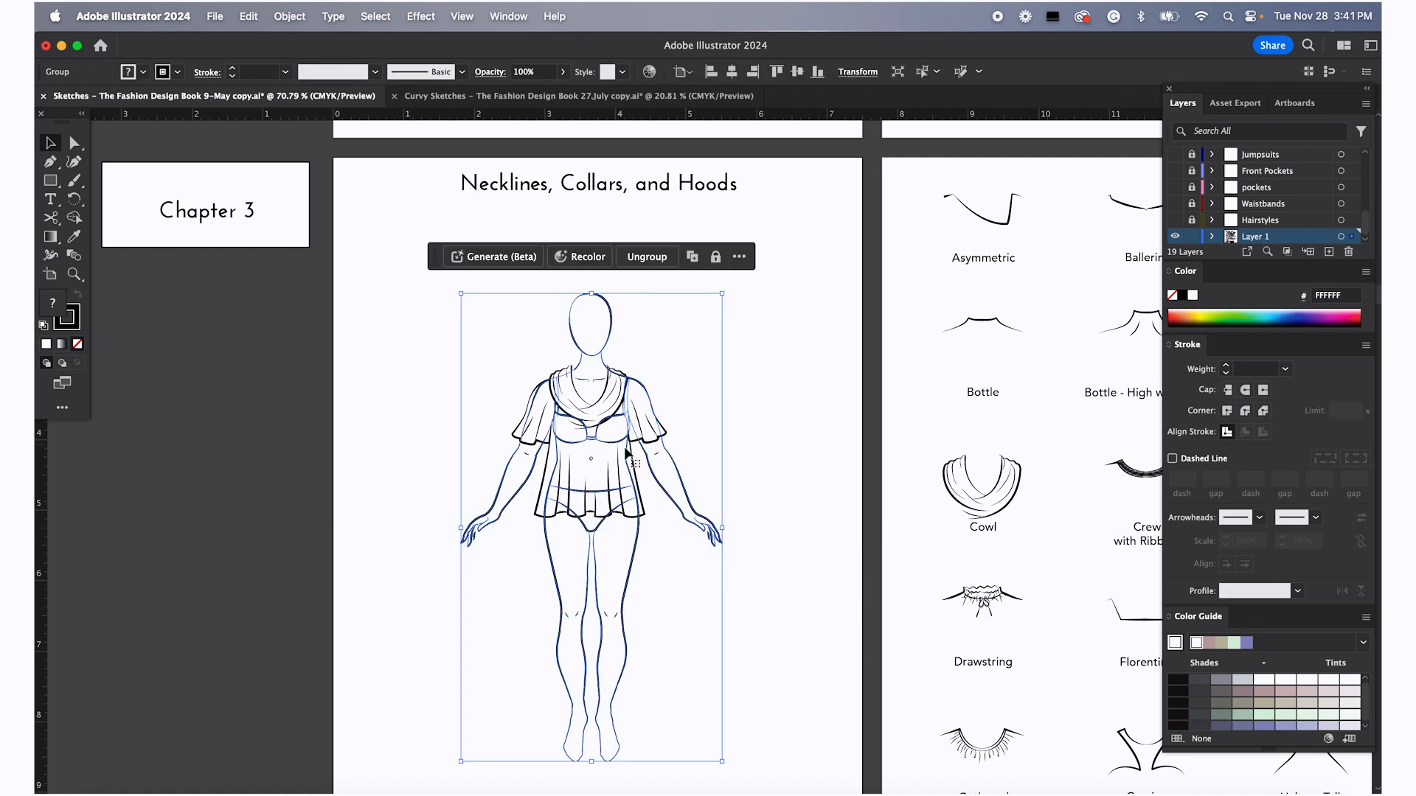
Nudge the left sleeve slightly upward on the figure's shoulder
scroll(627, 452, "up", 5)
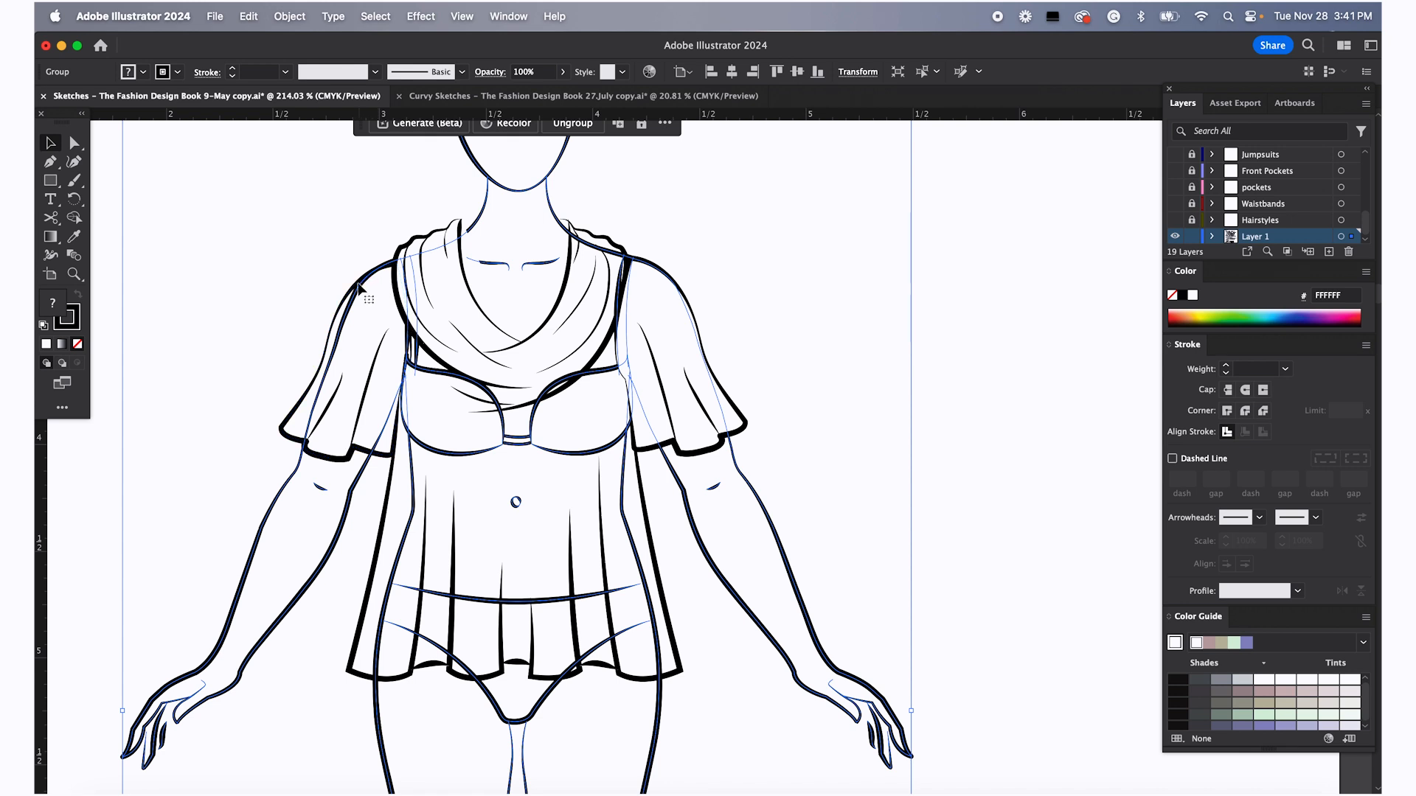
left_click(363, 399)
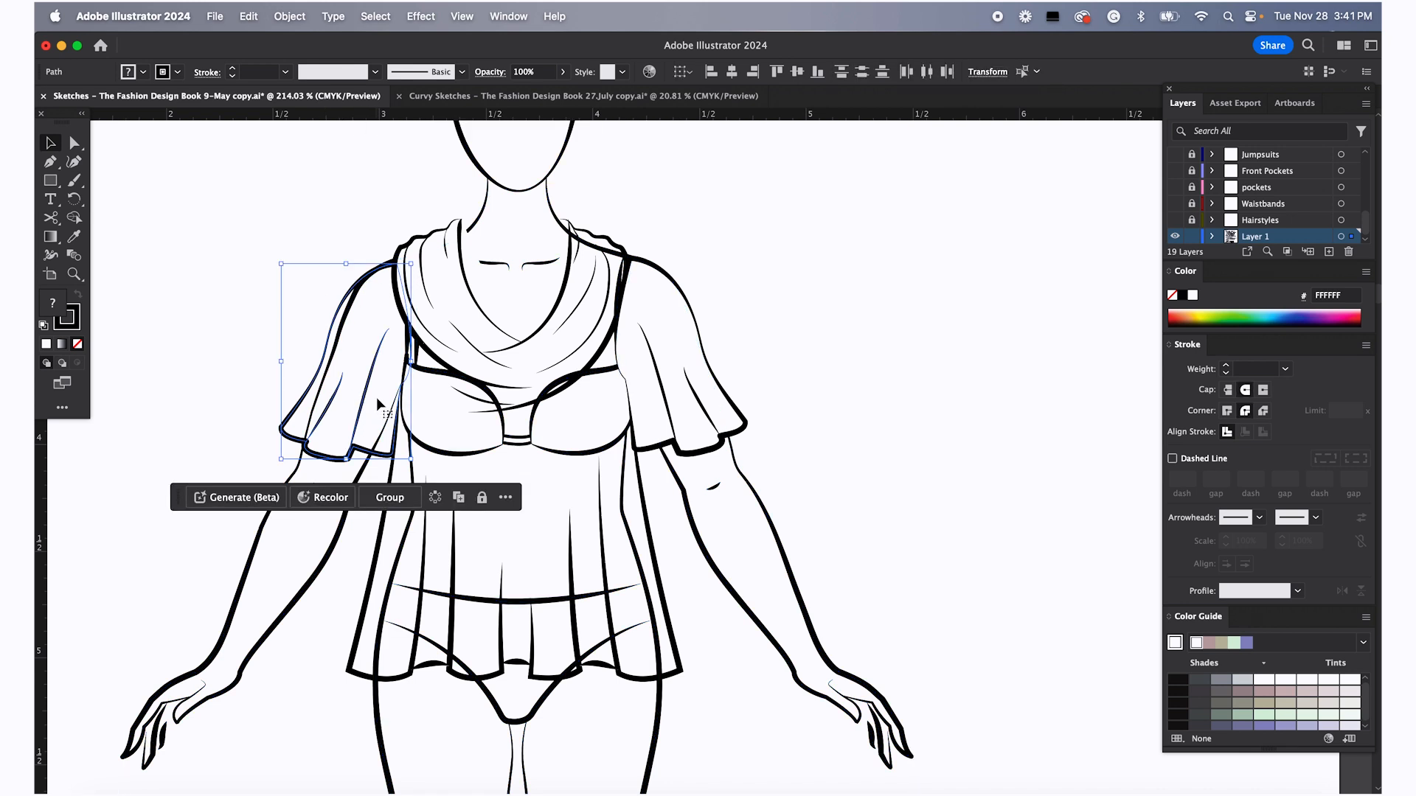
key("Up")
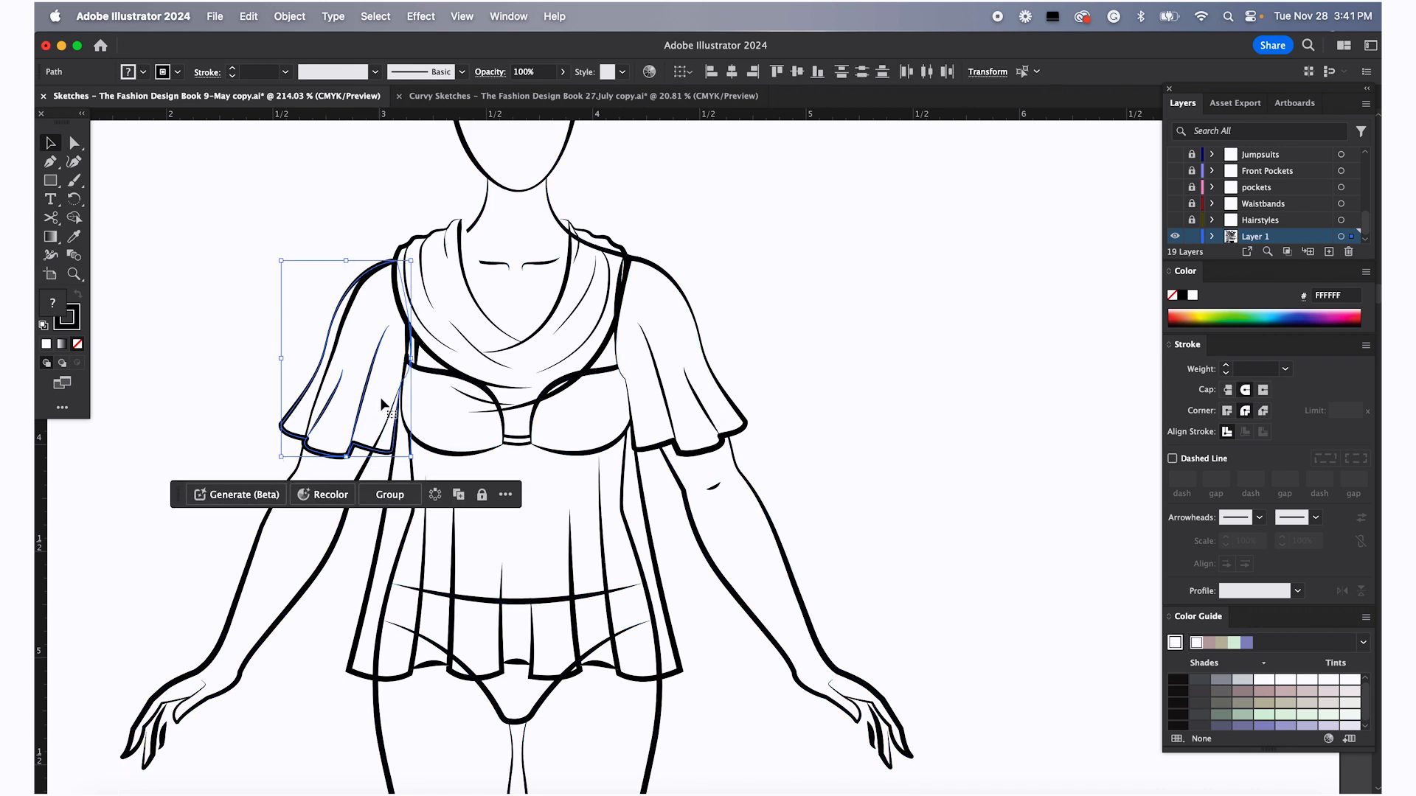
left_click(314, 238)
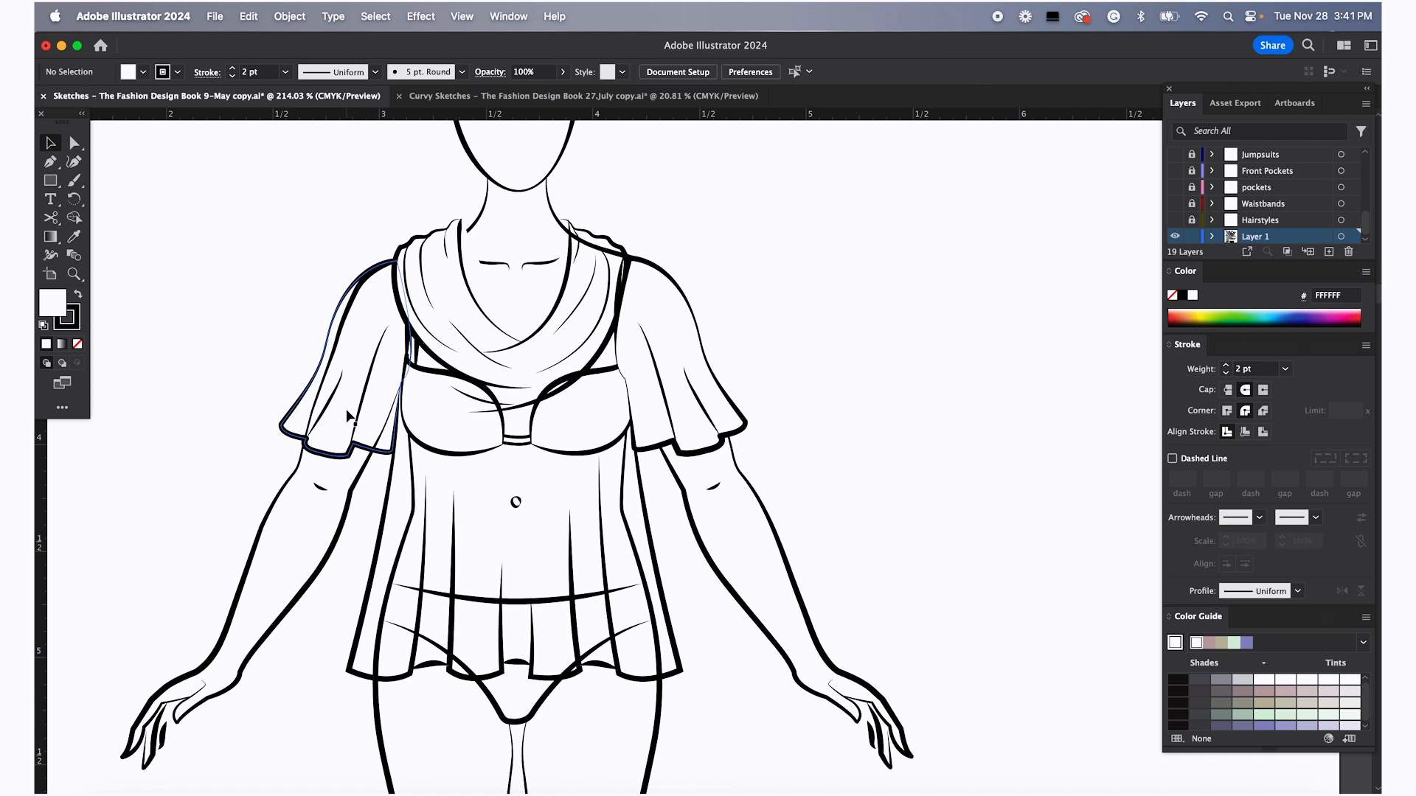
left_click(331, 459)
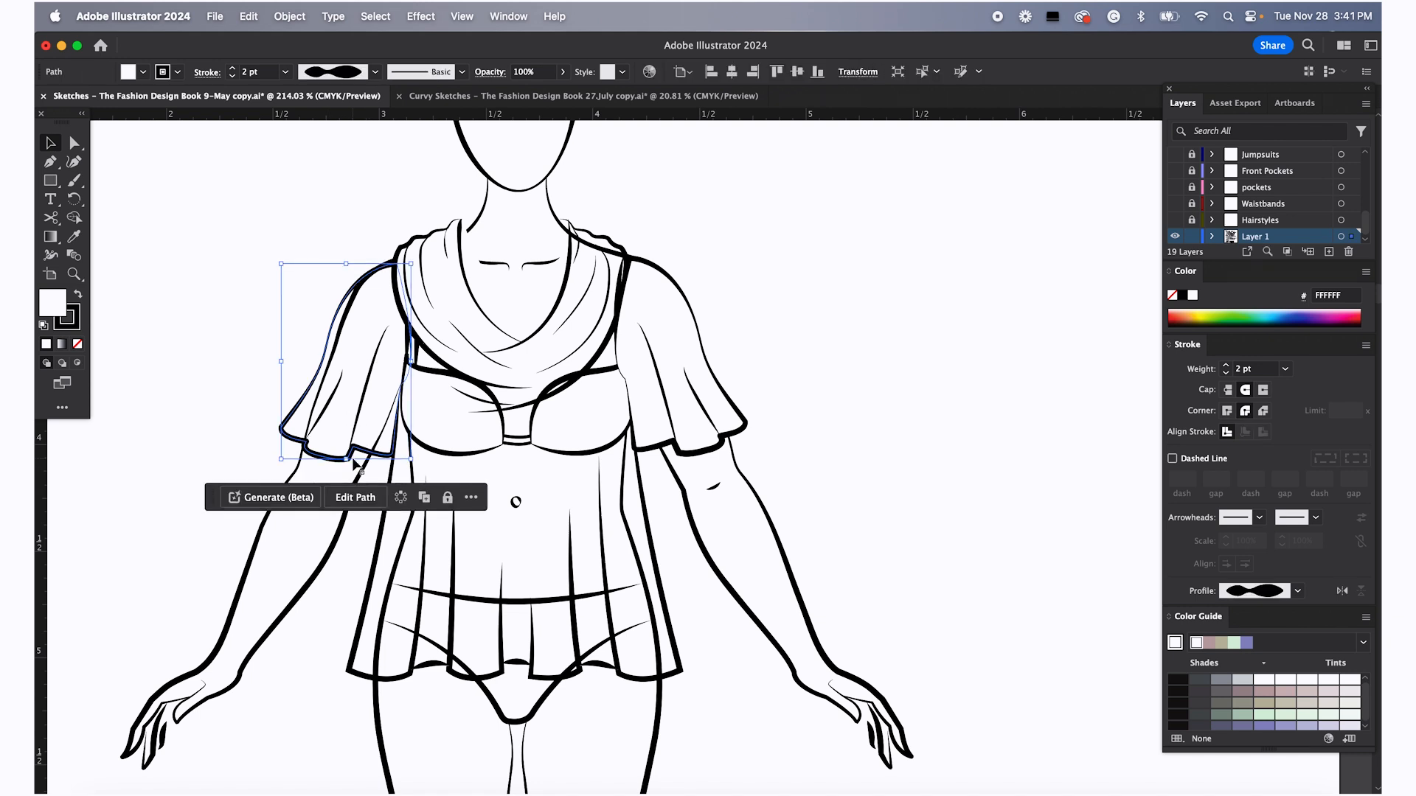
left_click(747, 261)
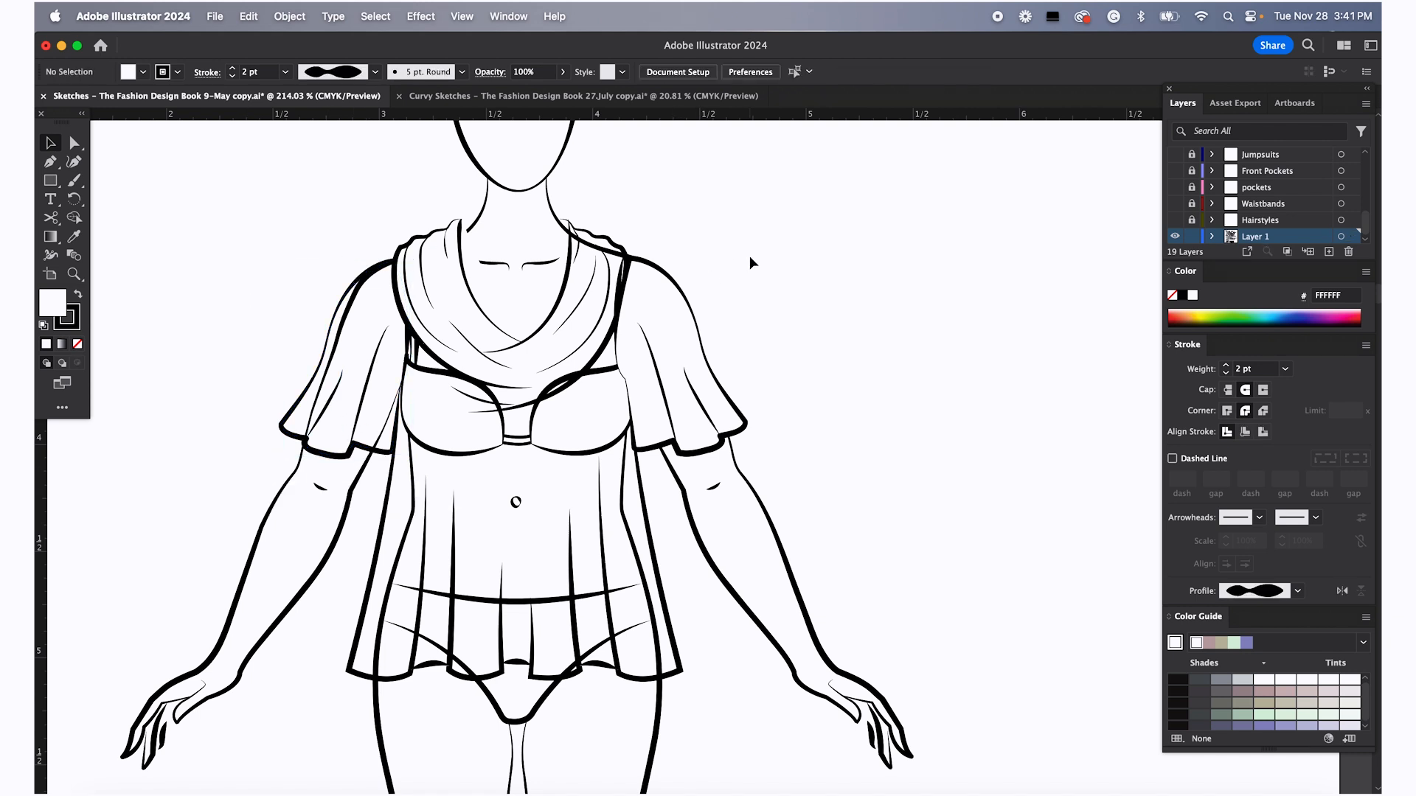
left_click(465, 258)
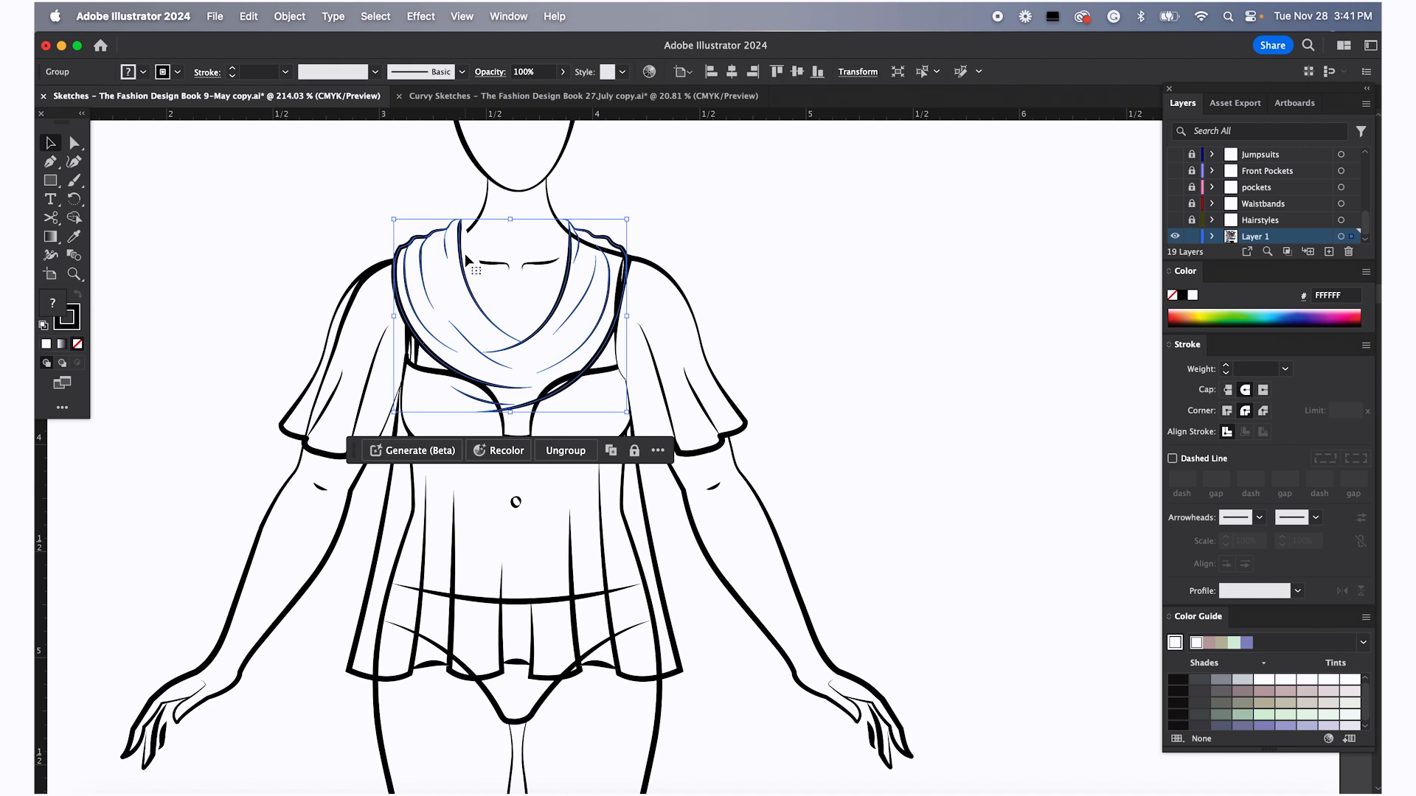
left_click(335, 210)
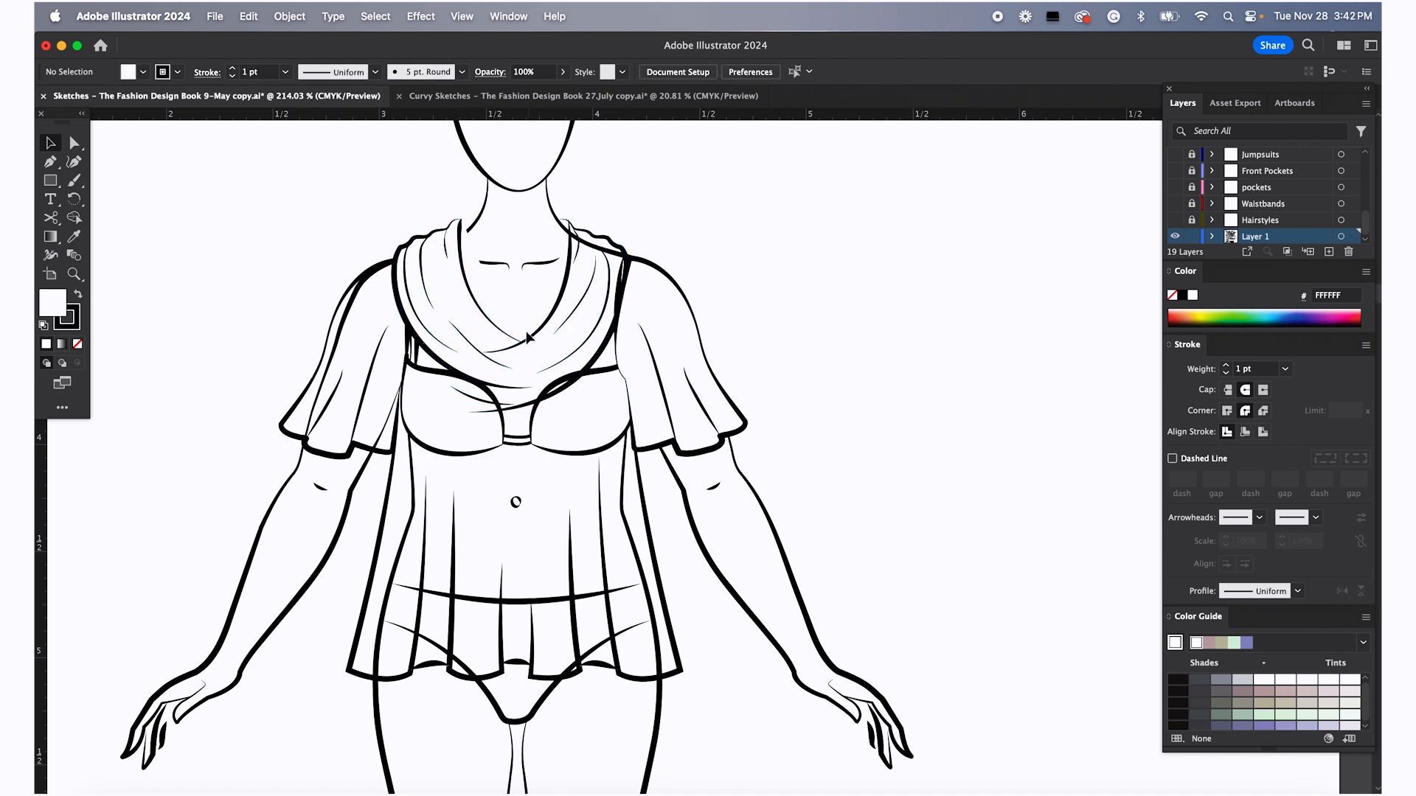
Inspect the cowl neckline's individual curves with the Direct Selection tool
left_click(499, 325)
key("a")
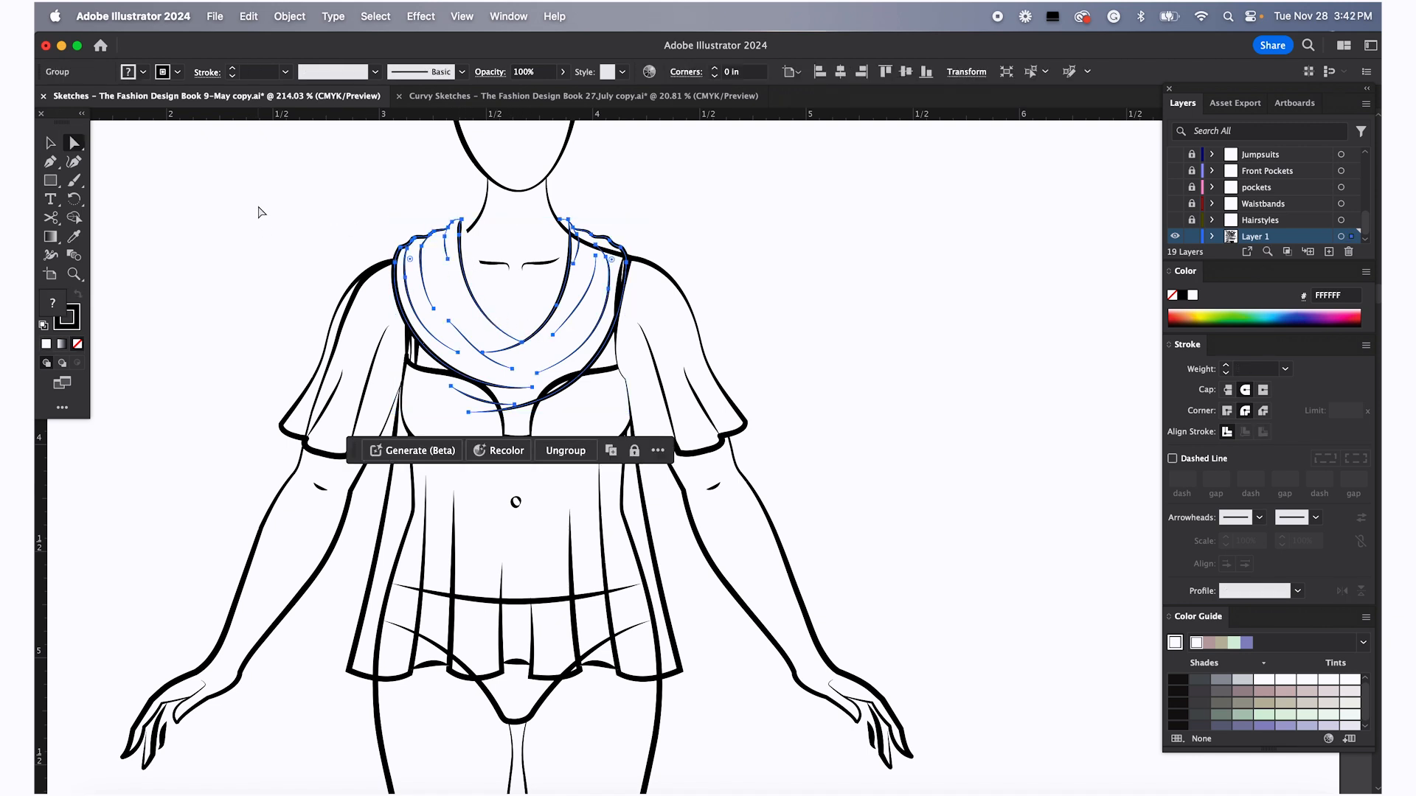
left_click(303, 225)
left_click(460, 242)
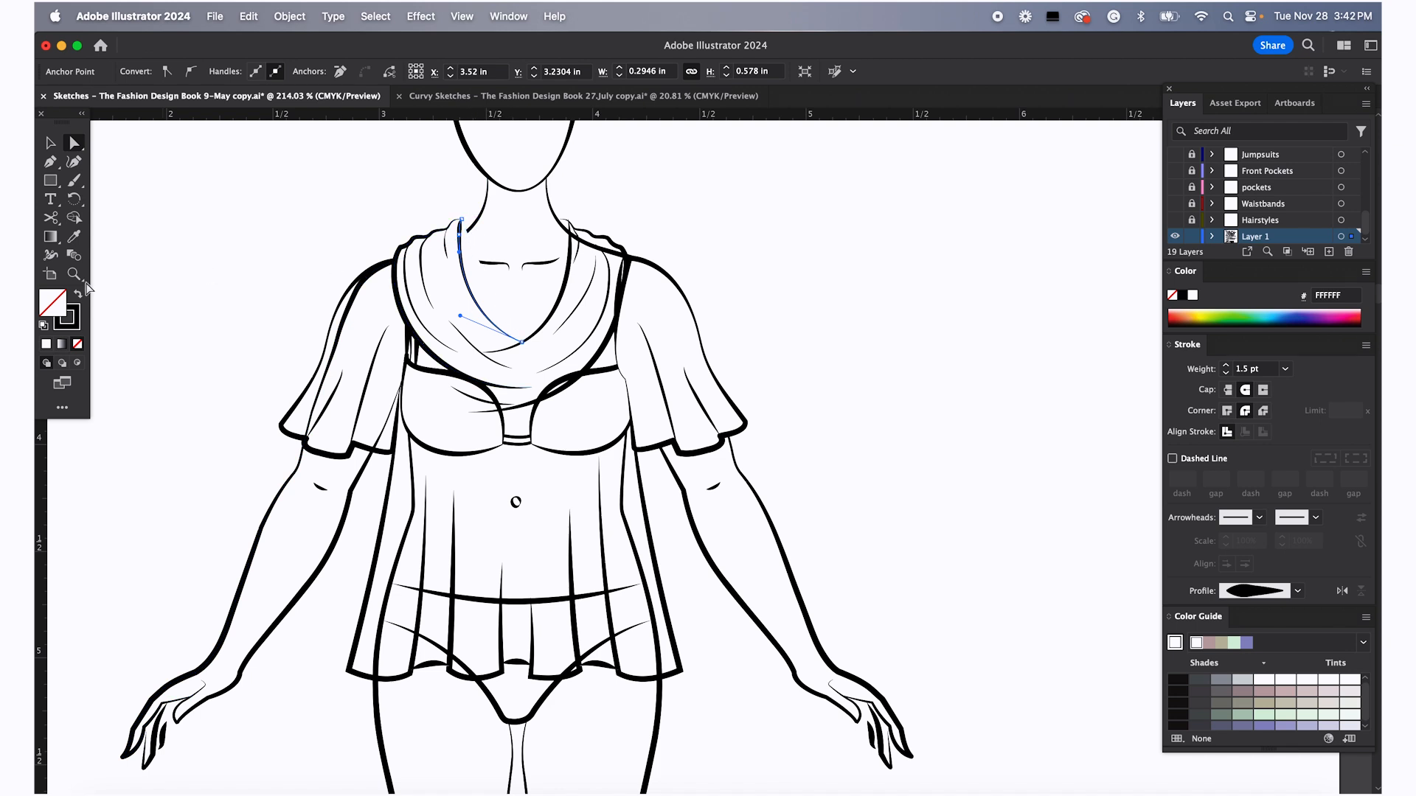
left_click(435, 232)
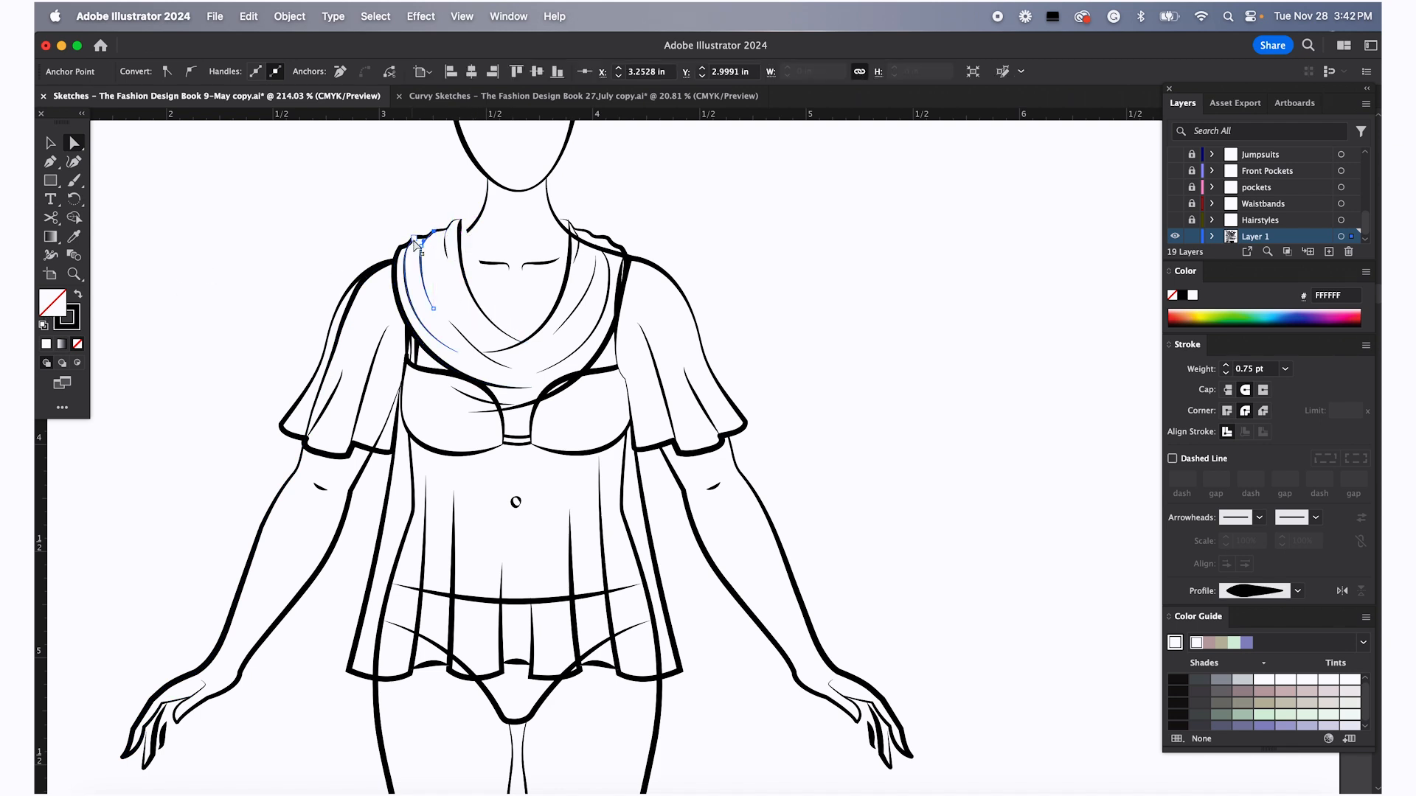
left_click(463, 219)
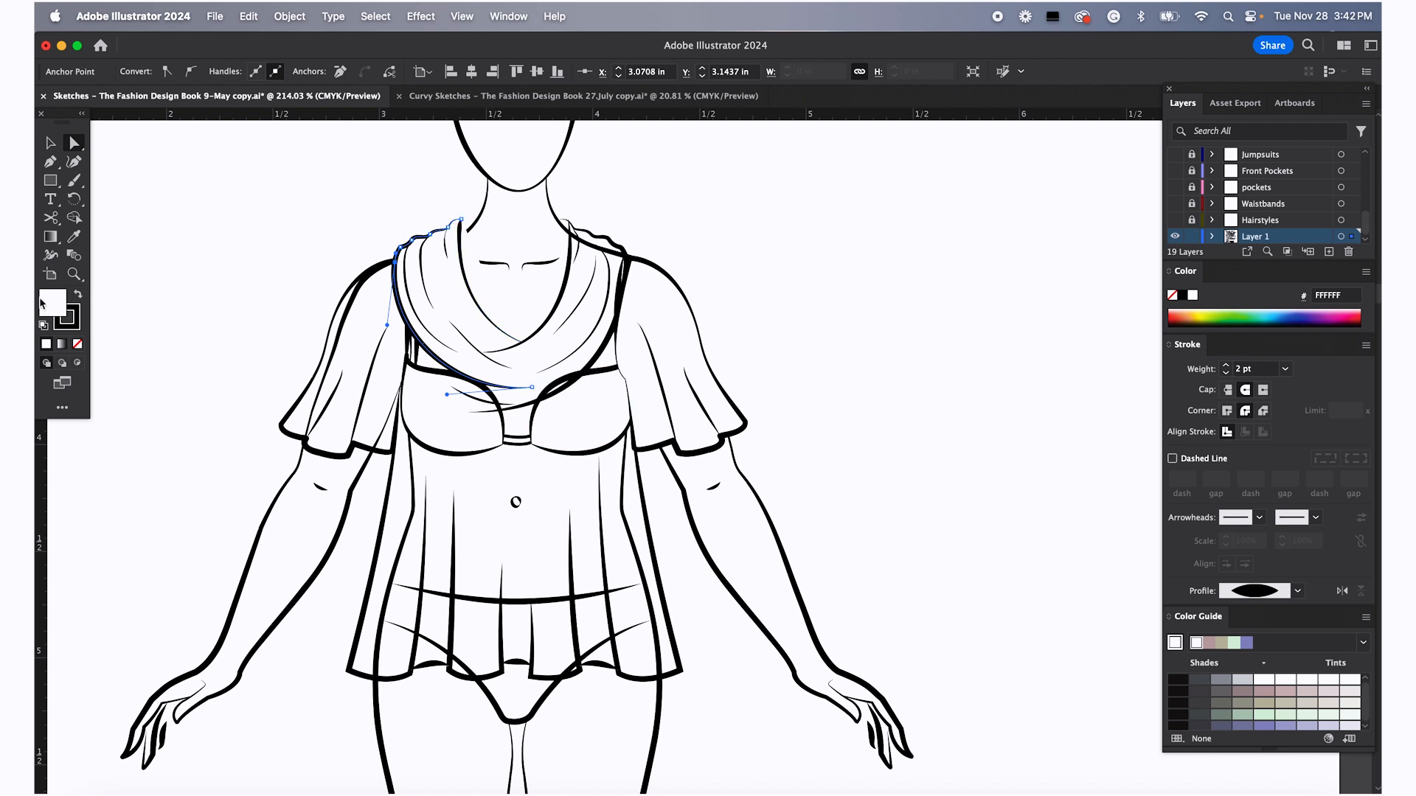
left_click(170, 304)
scroll(177, 304, "down", 5)
scroll(386, 381, "left", 3)
Move the croquis figure off the top, back to the left of the page
key("v")
left_click(560, 435)
left_click_drag(560, 435, 393, 475)
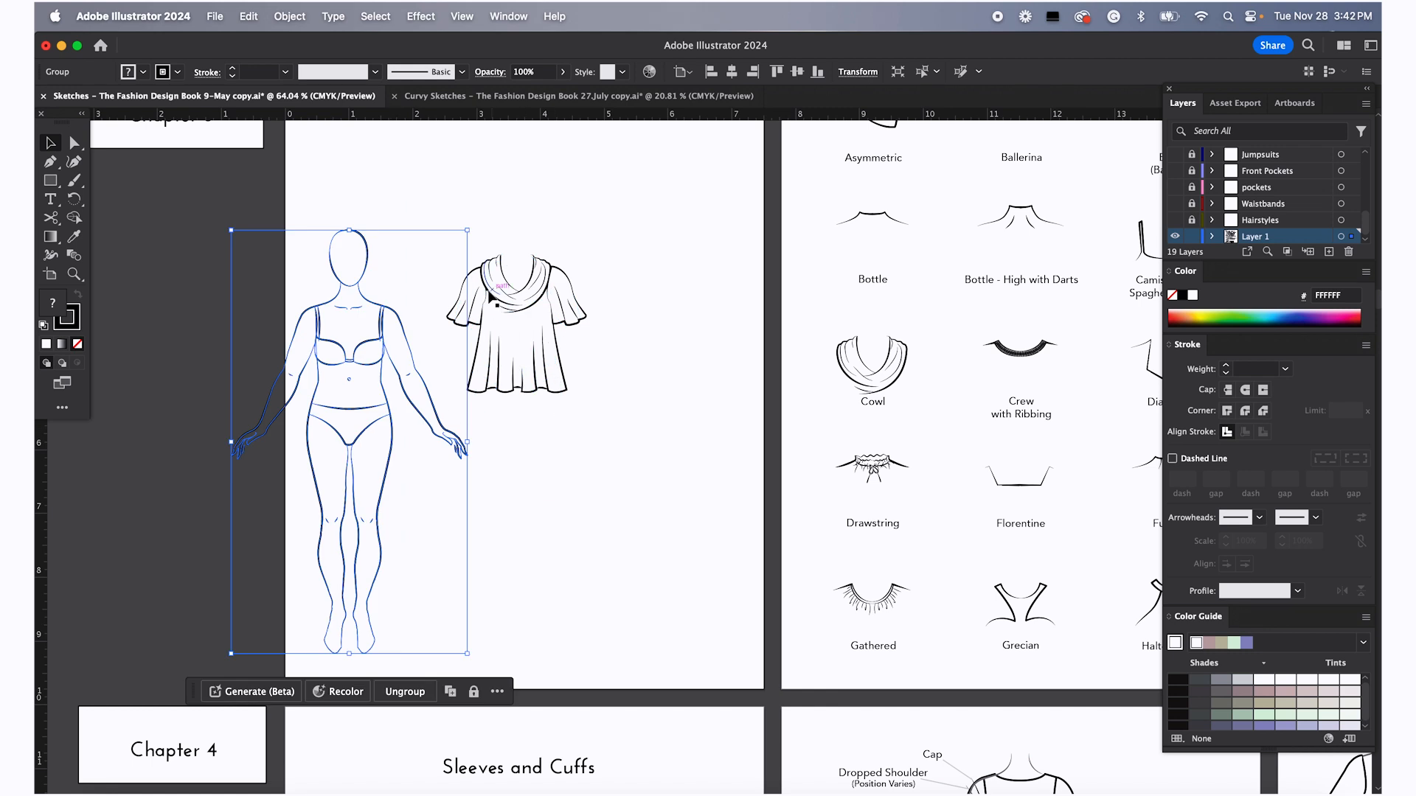
left_click_drag(418, 382, 344, 348)
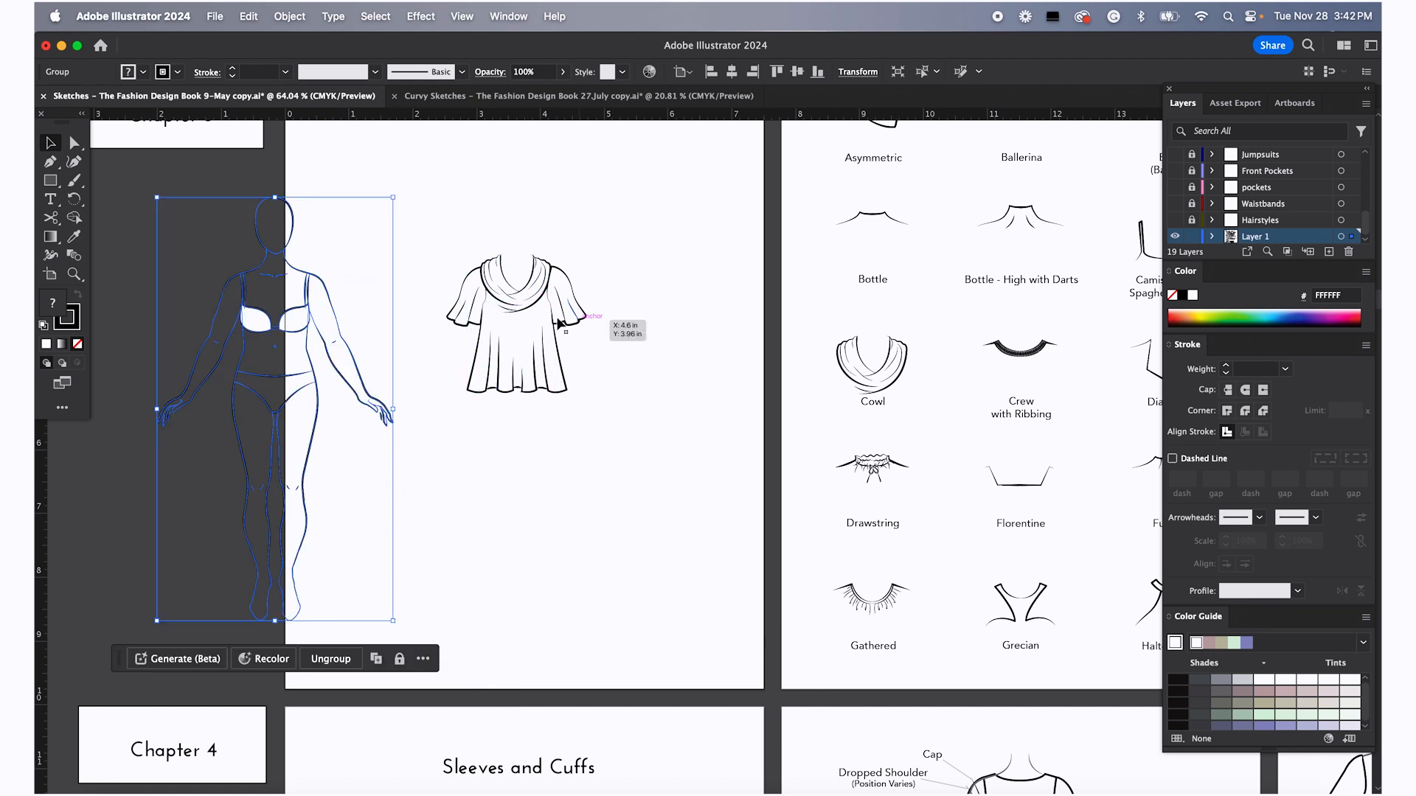
Examine the top's neckline, side seam and hem anchor points with direct selection
scroll(571, 328, "left", 1)
scroll(570, 326, "up", 10)
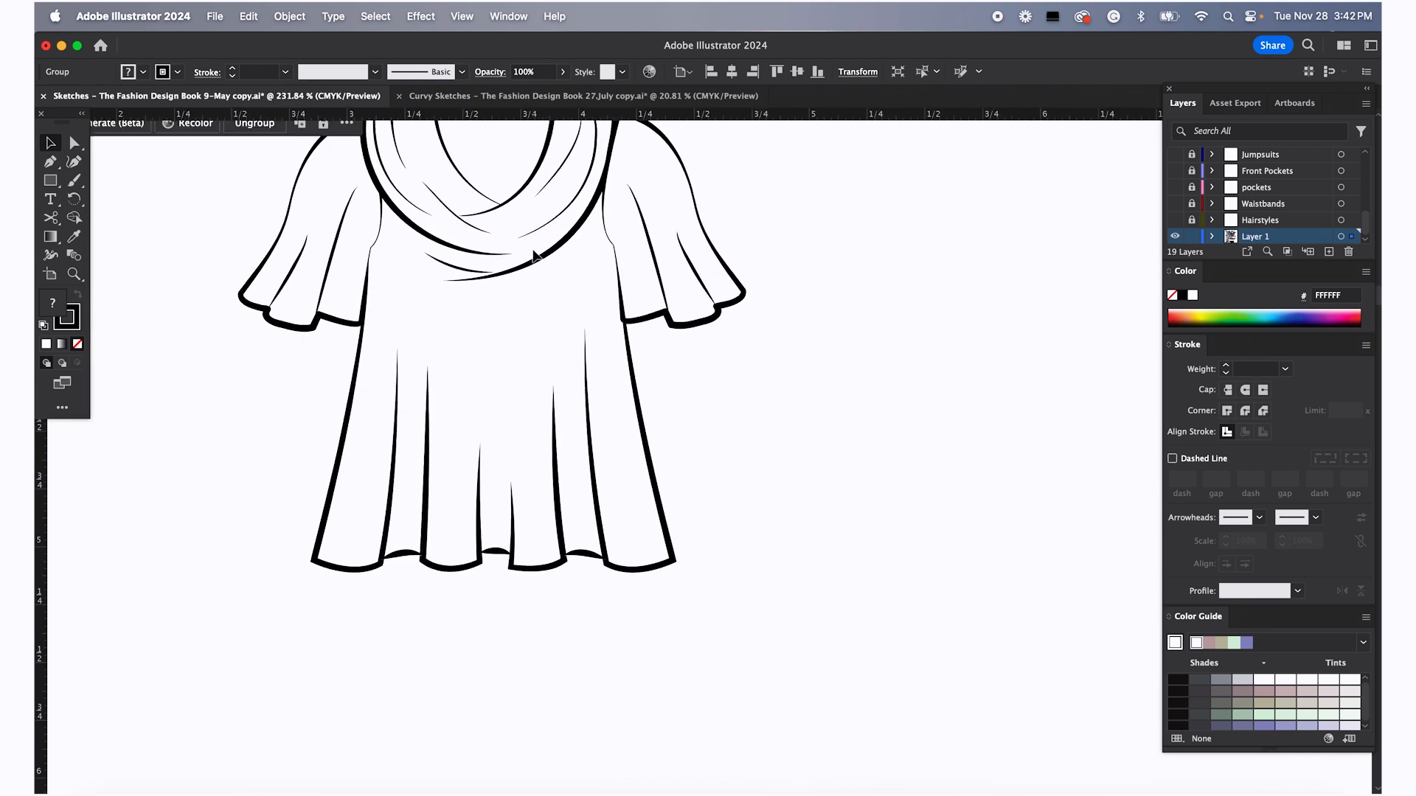
scroll(534, 255, "up", 3)
key("a")
left_click(450, 291)
left_click(509, 223)
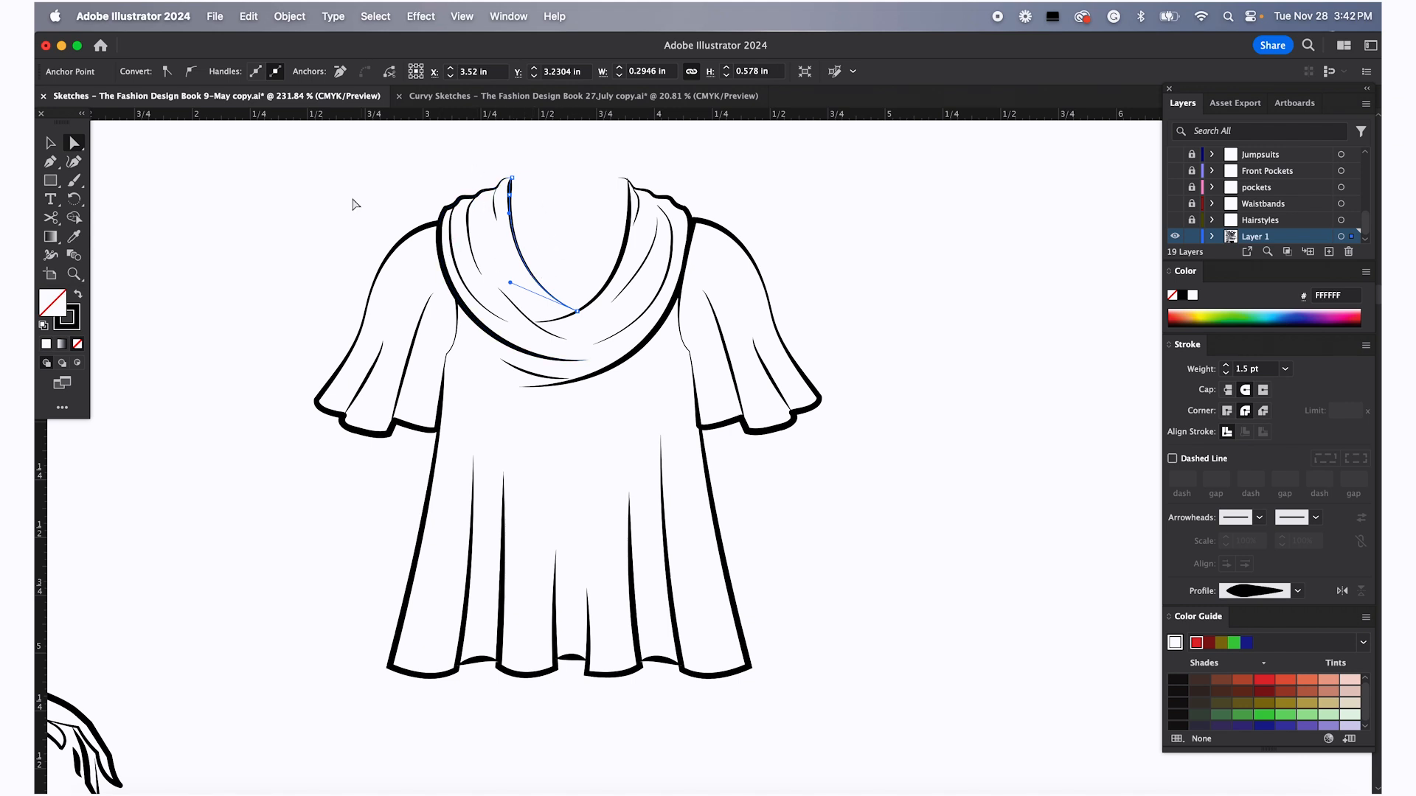
left_click(352, 203)
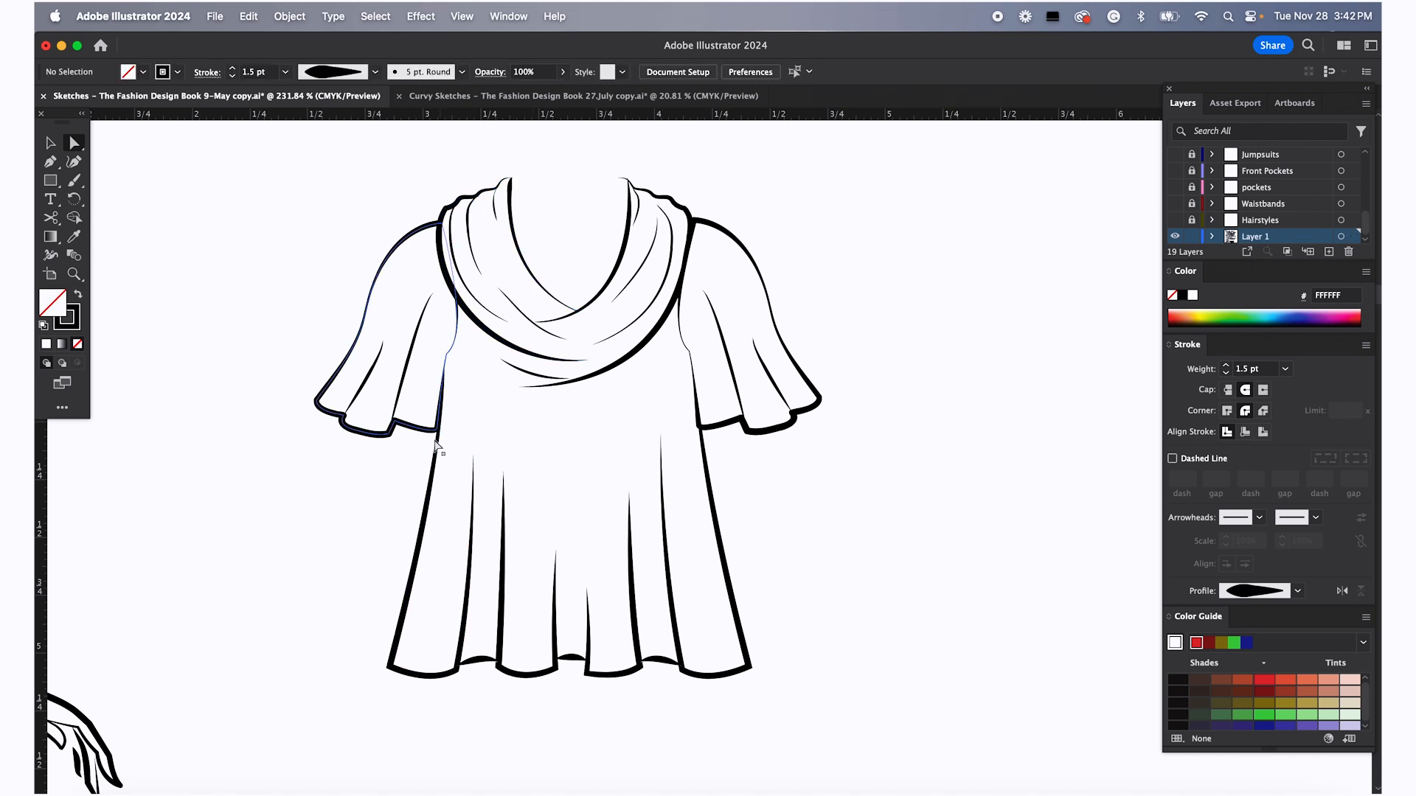
left_click(443, 362)
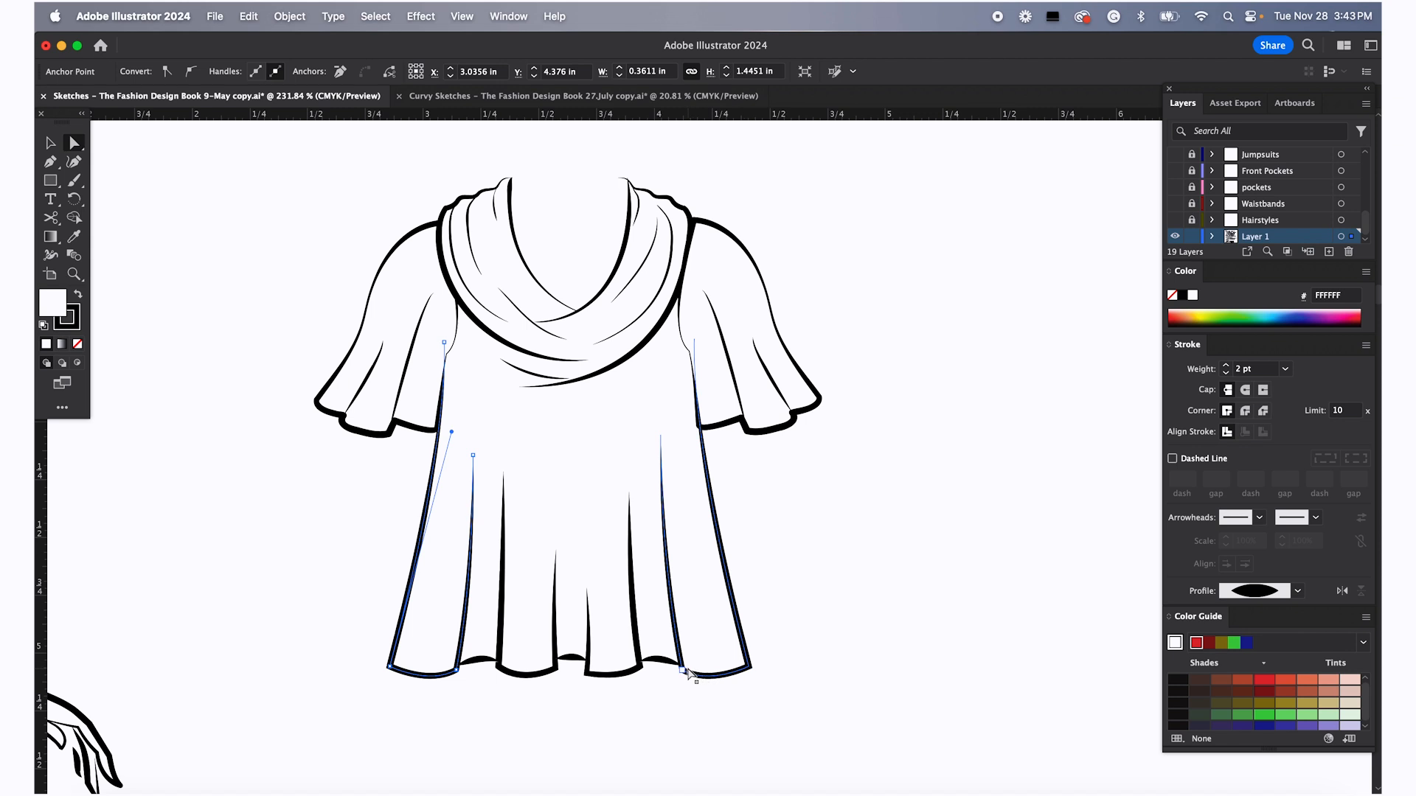
left_click(866, 529)
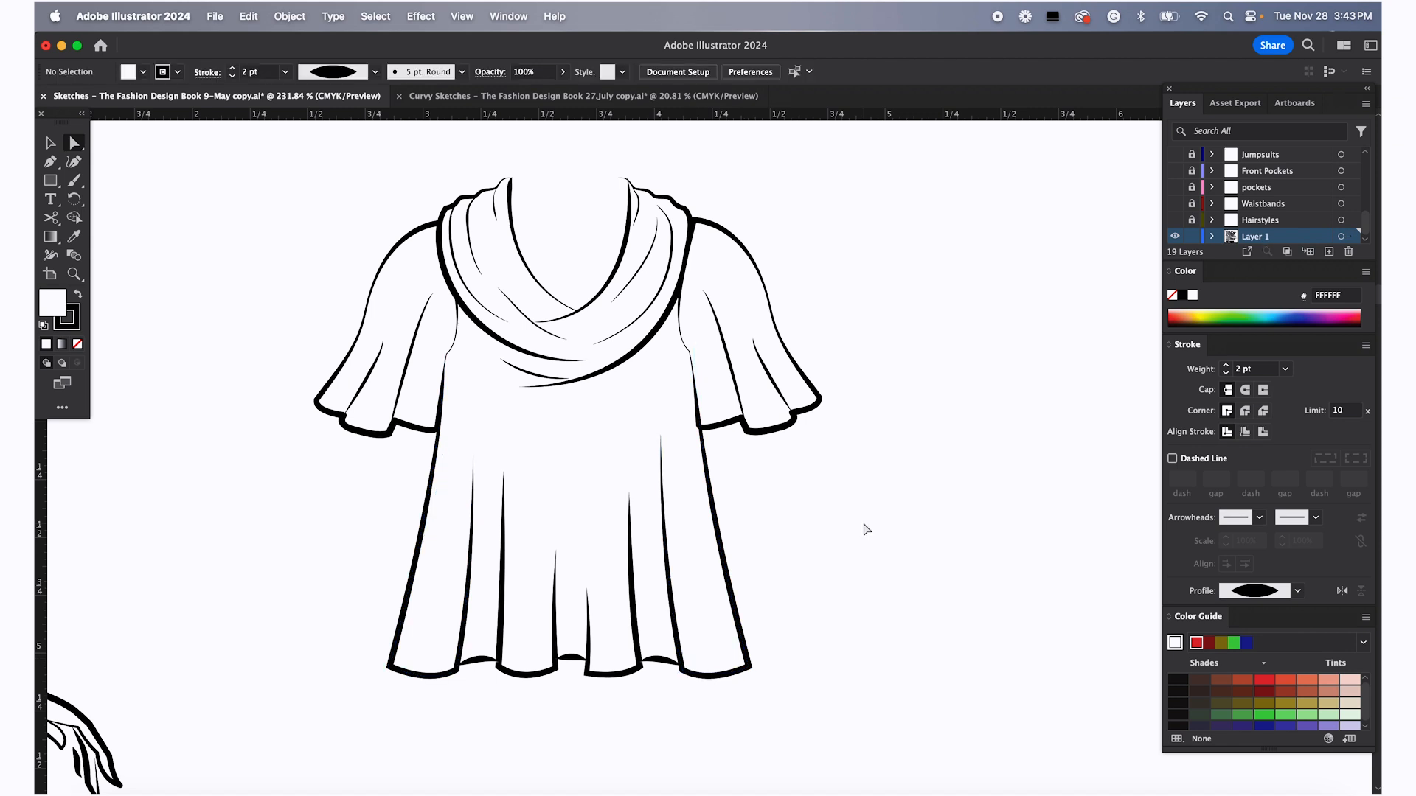
left_click(680, 666)
left_click(659, 659)
left_click(639, 667)
left_click(572, 658)
left_click(480, 662)
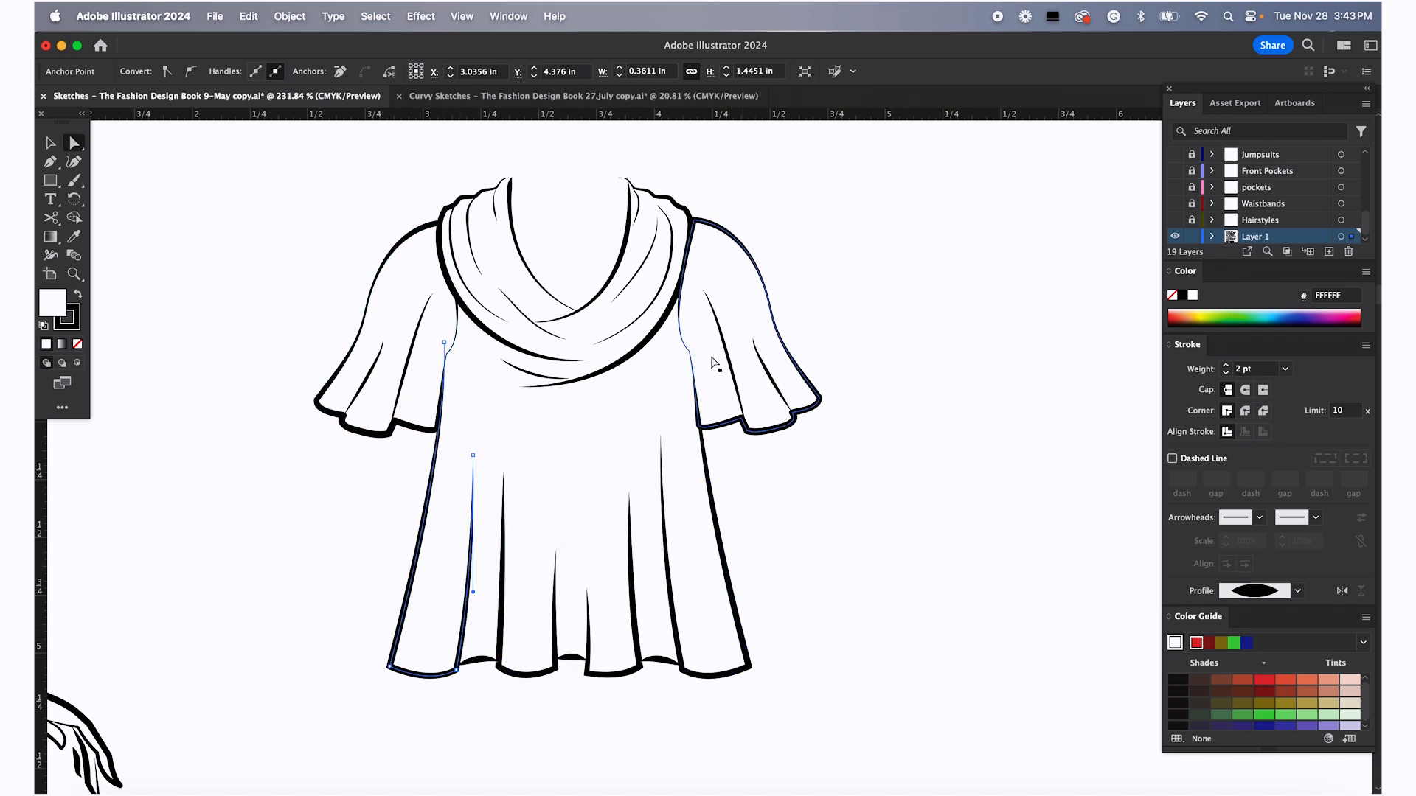
scroll(751, 472, "down", 5)
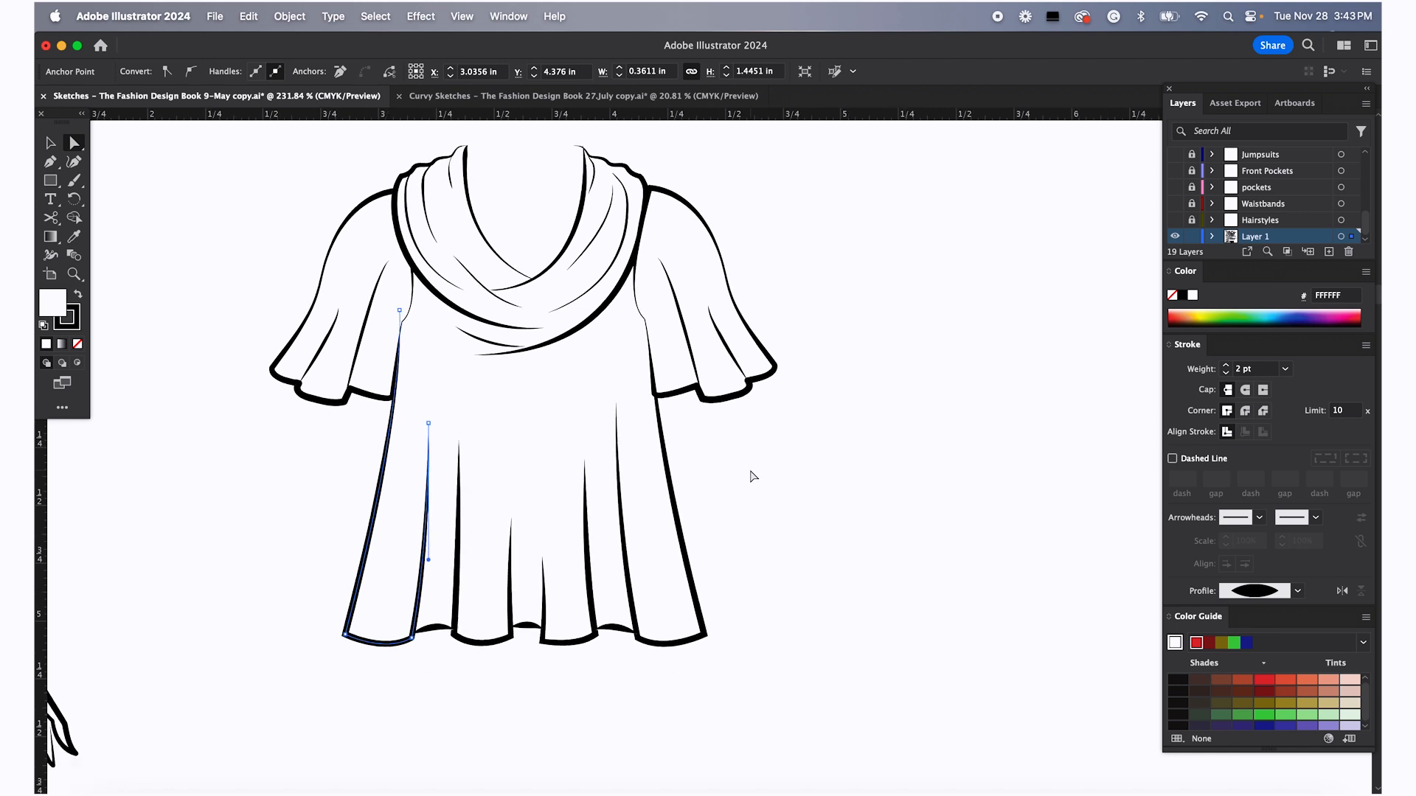
Duplicate the whole top and place the copy to the right of the original
key("v")
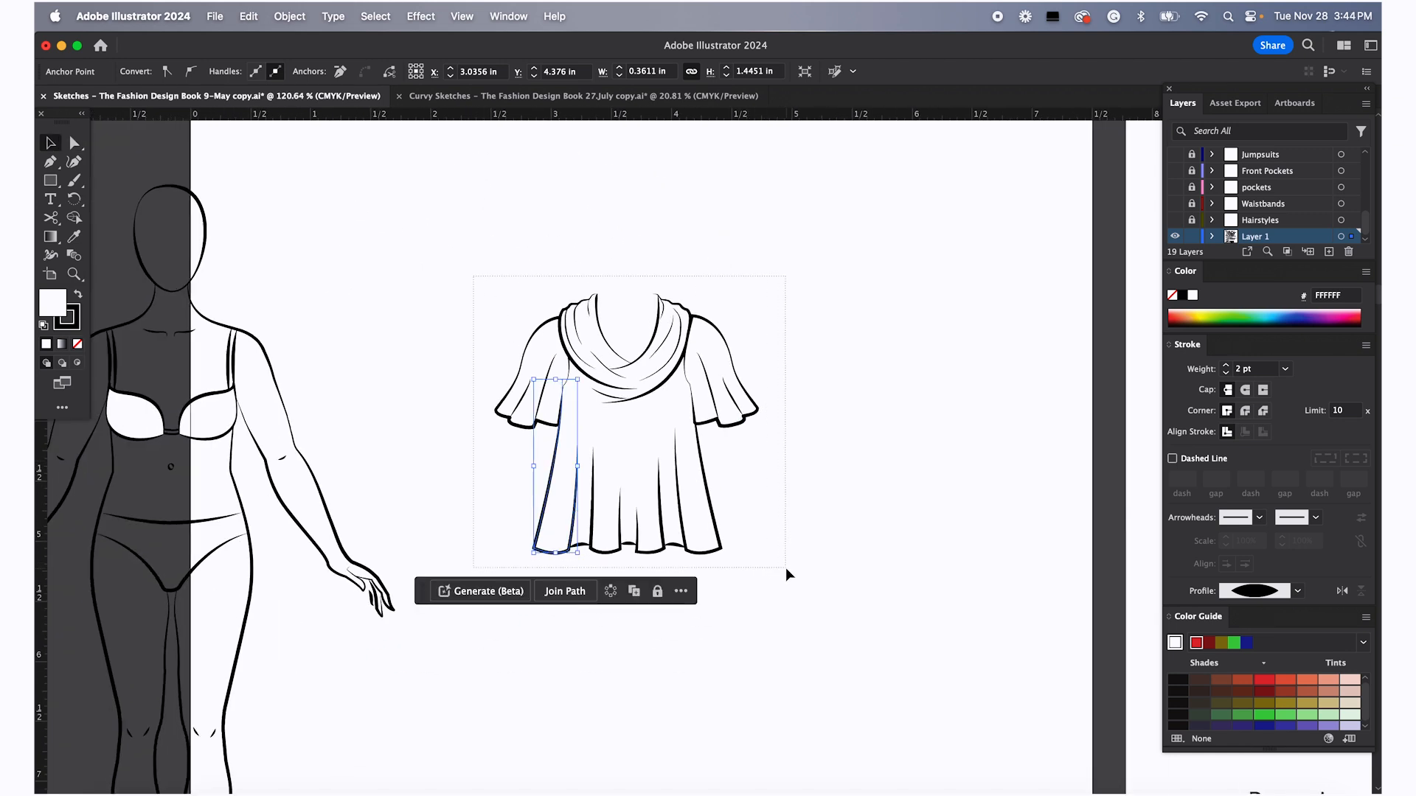
key("super+a")
key("super+shift+b")
left_click_drag(715, 432, 998, 531)
left_click(962, 349)
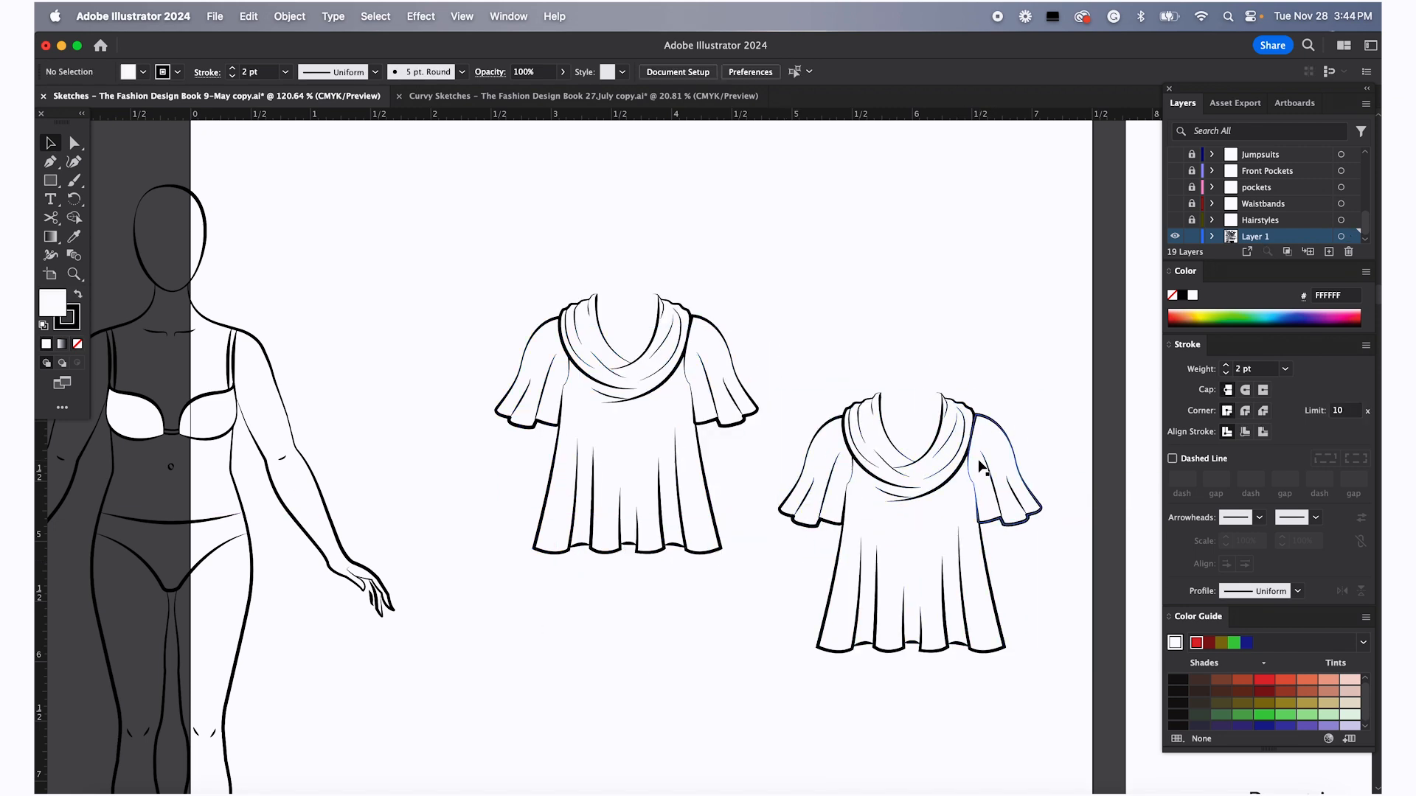
Delete the interior drape fold lines from the duplicated top's body and sleeves
scroll(980, 465, "up", 5)
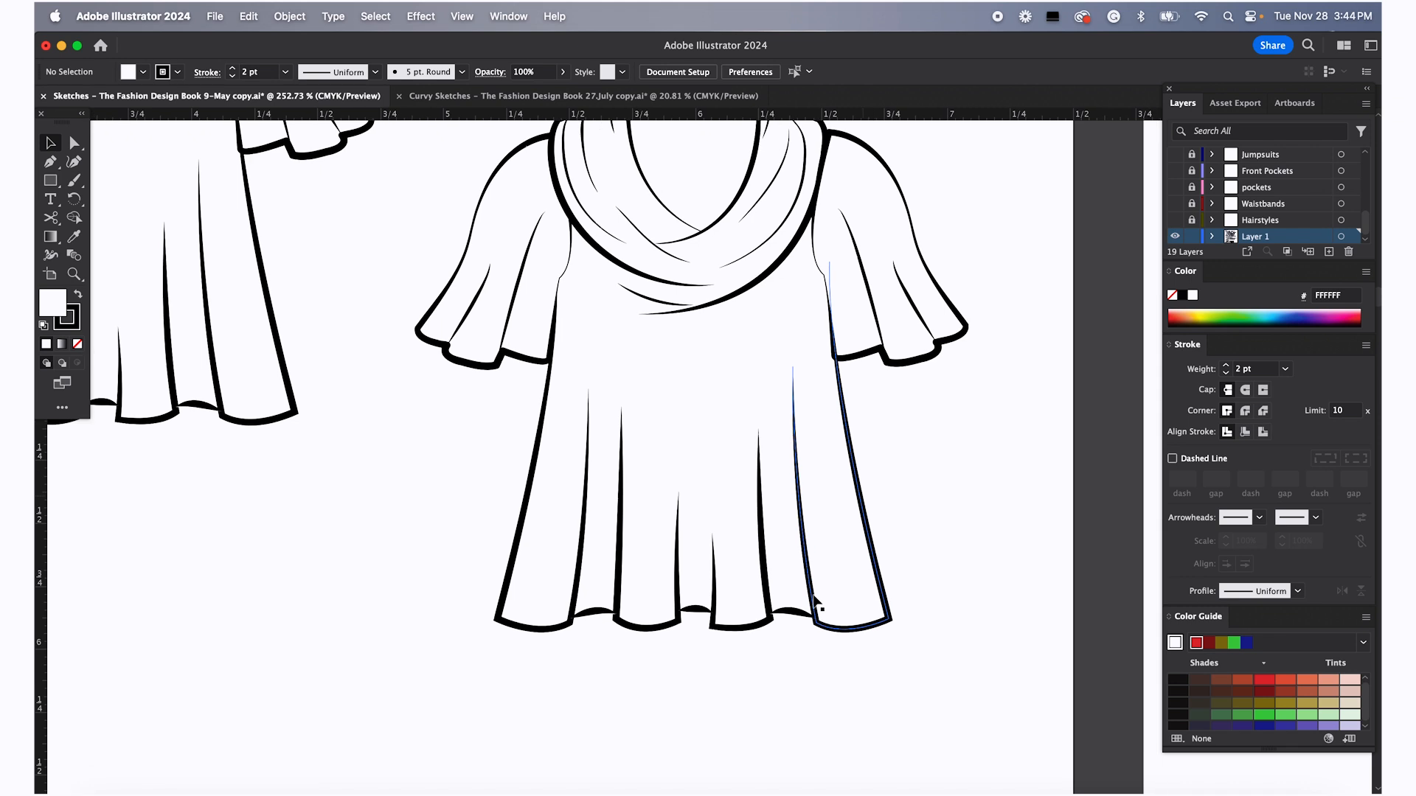
left_click(794, 367)
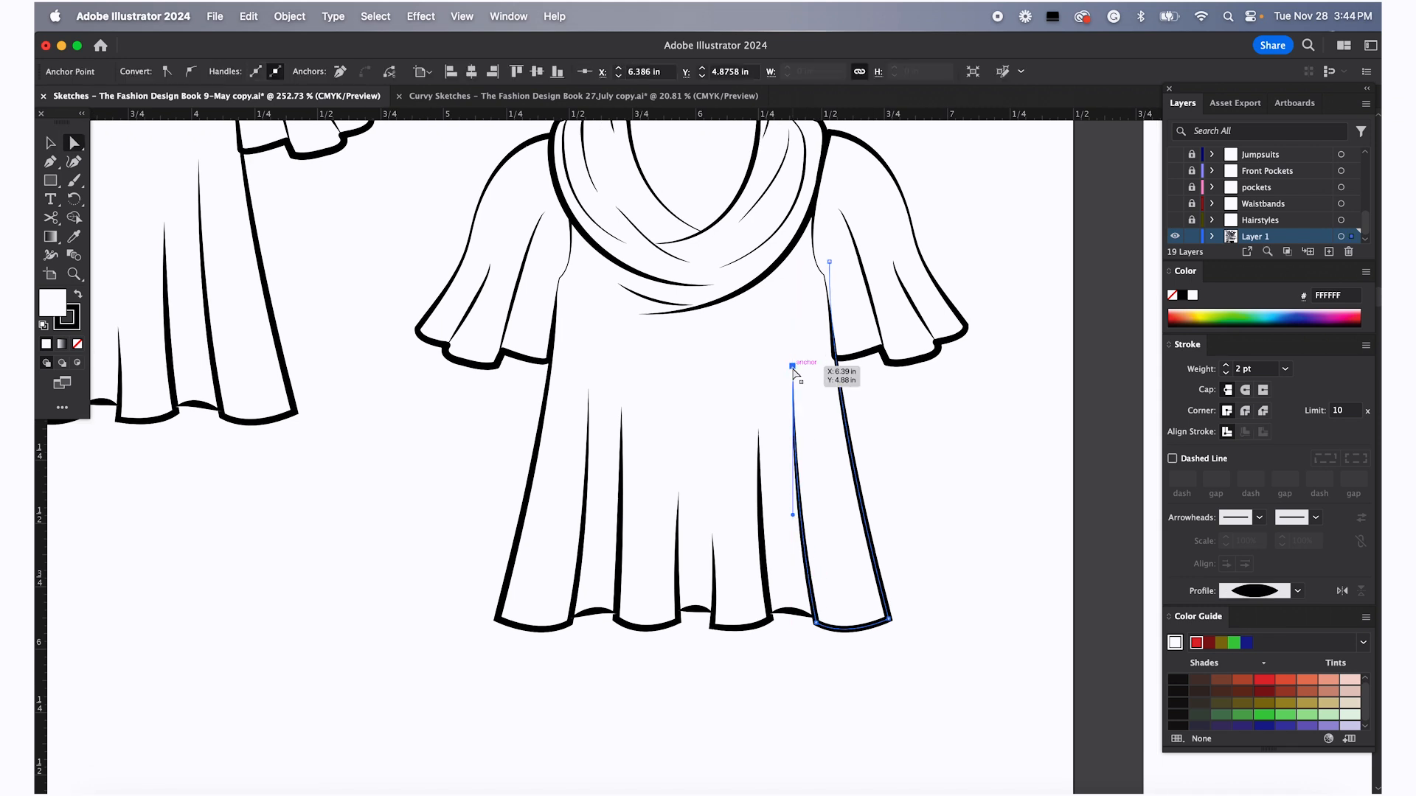
left_click(763, 493)
left_click(759, 429)
key("Delete")
left_click(712, 535)
key("Delete")
left_click(679, 492)
key("Delete")
left_click(621, 407)
key("Delete")
left_click(588, 390)
key("Delete")
left_click(531, 352)
left_click(509, 323)
key("Delete")
key("Delete")
left_click(475, 301)
key("Delete")
key("Delete")
Delete the outer drape curves of the cowl neckline on the duplicated top
scroll(602, 234, "up", 3)
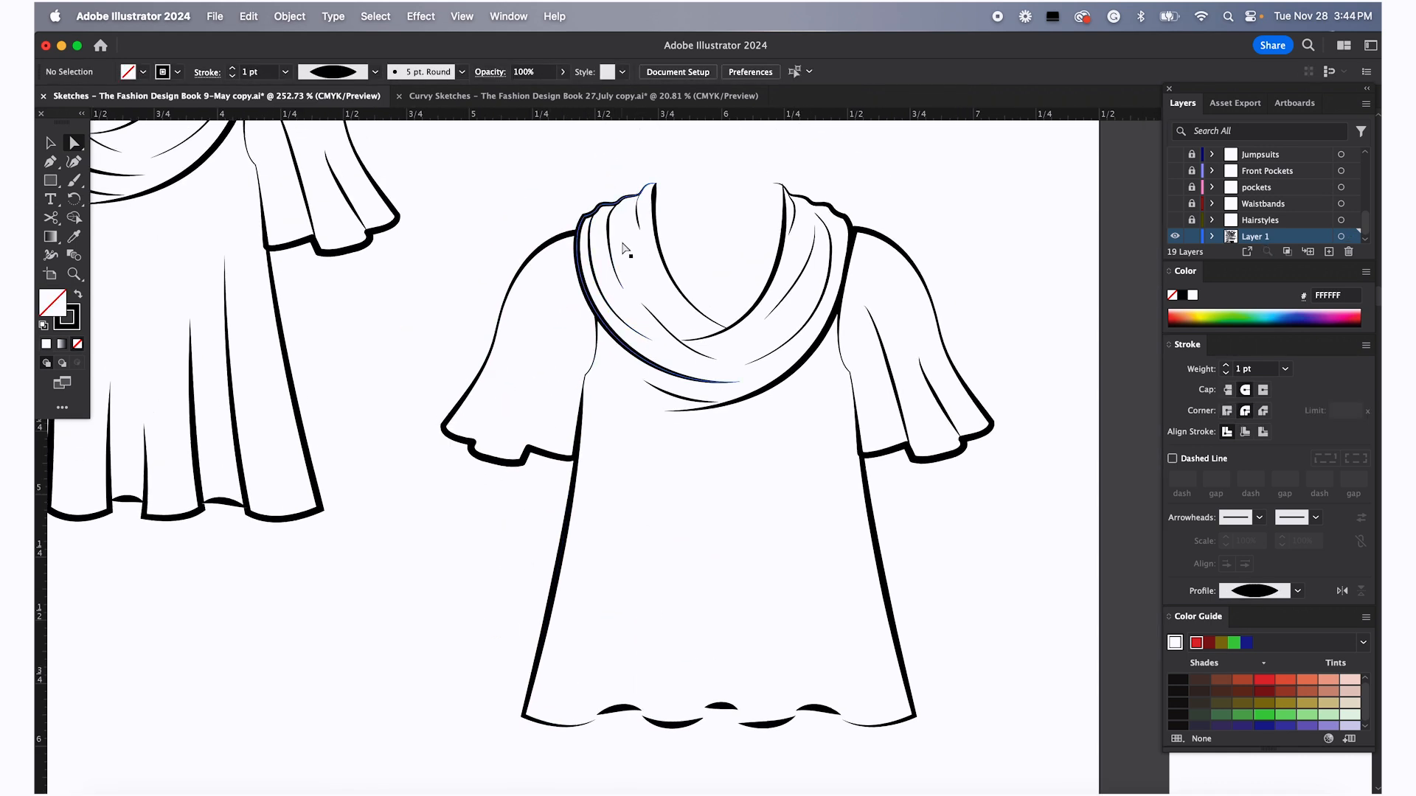
left_click(578, 252)
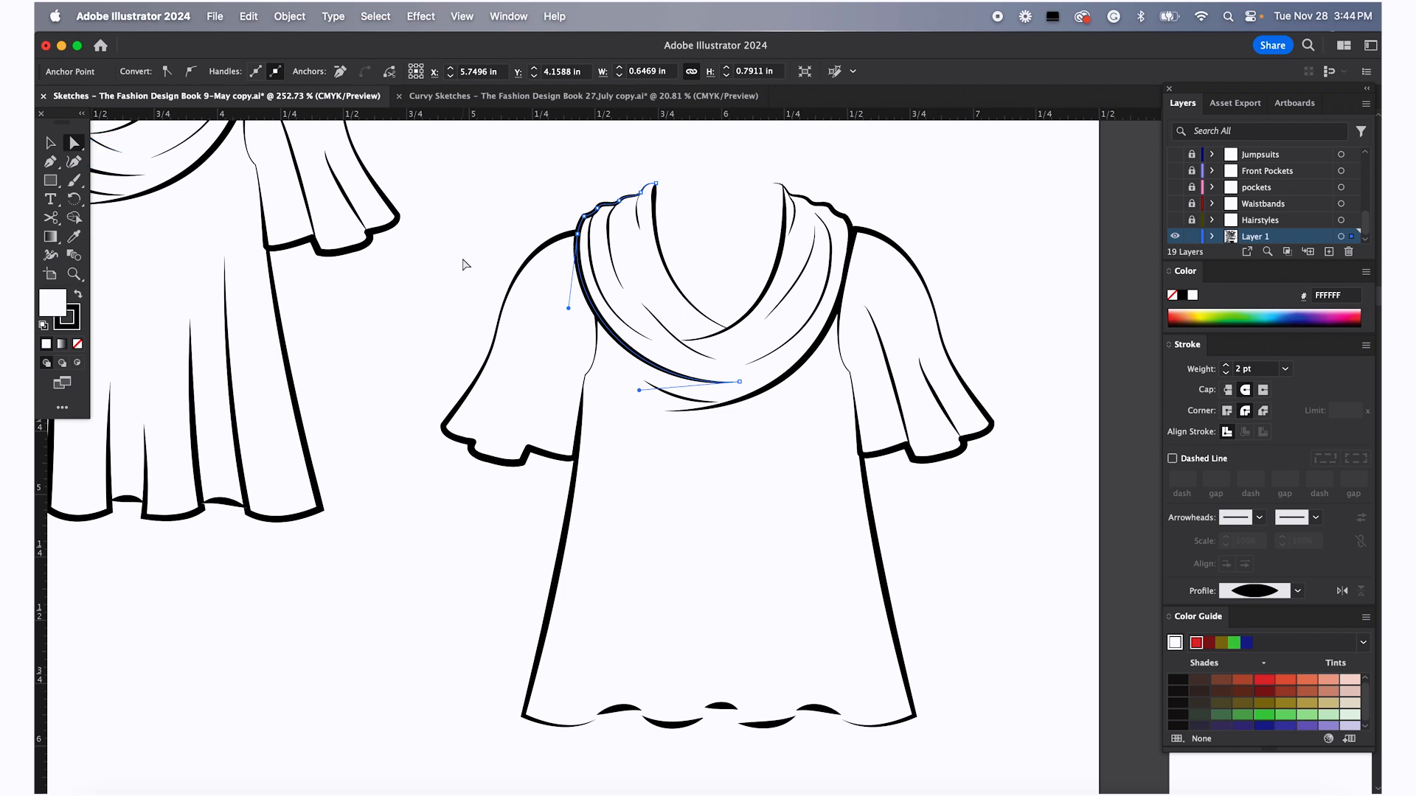
key("Delete")
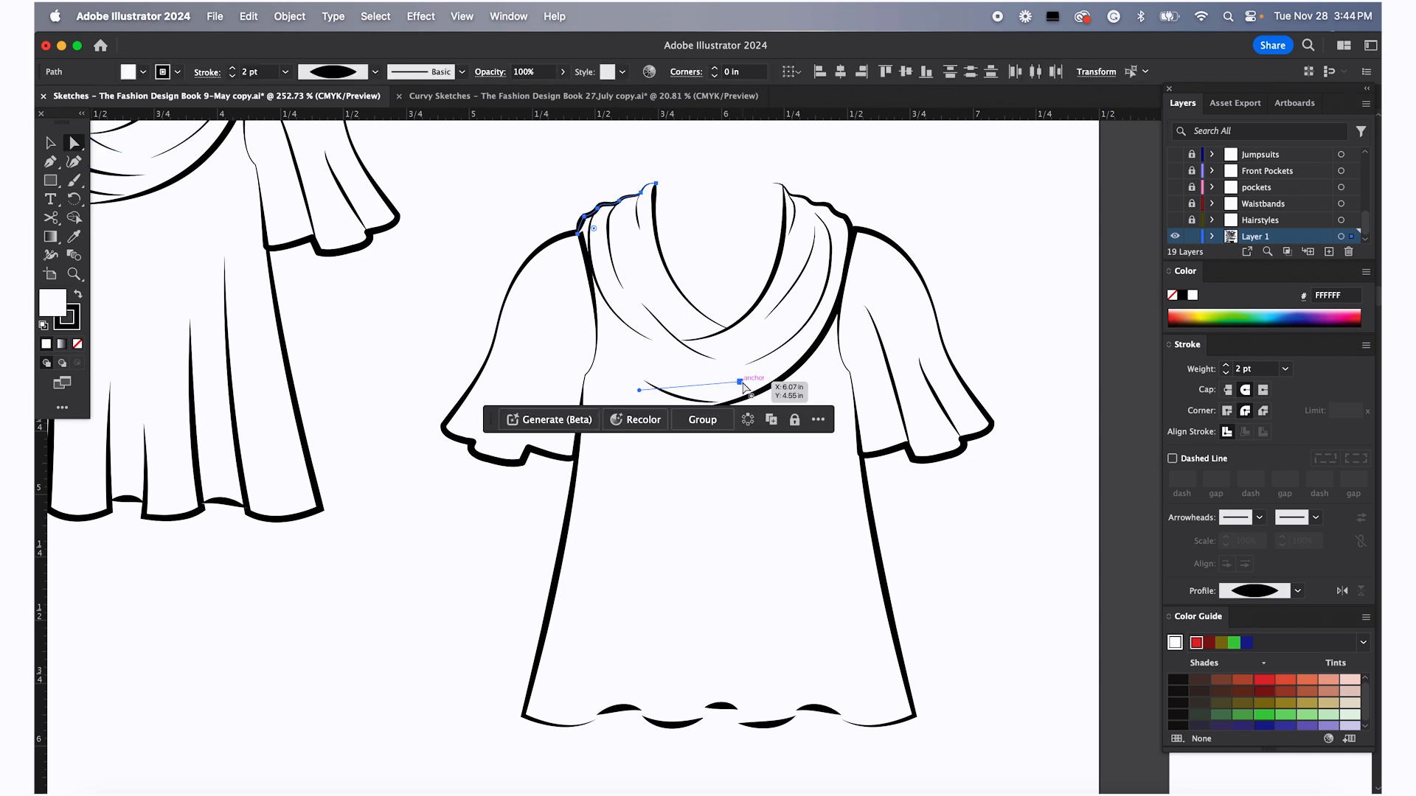
left_click(749, 398)
key("Delete")
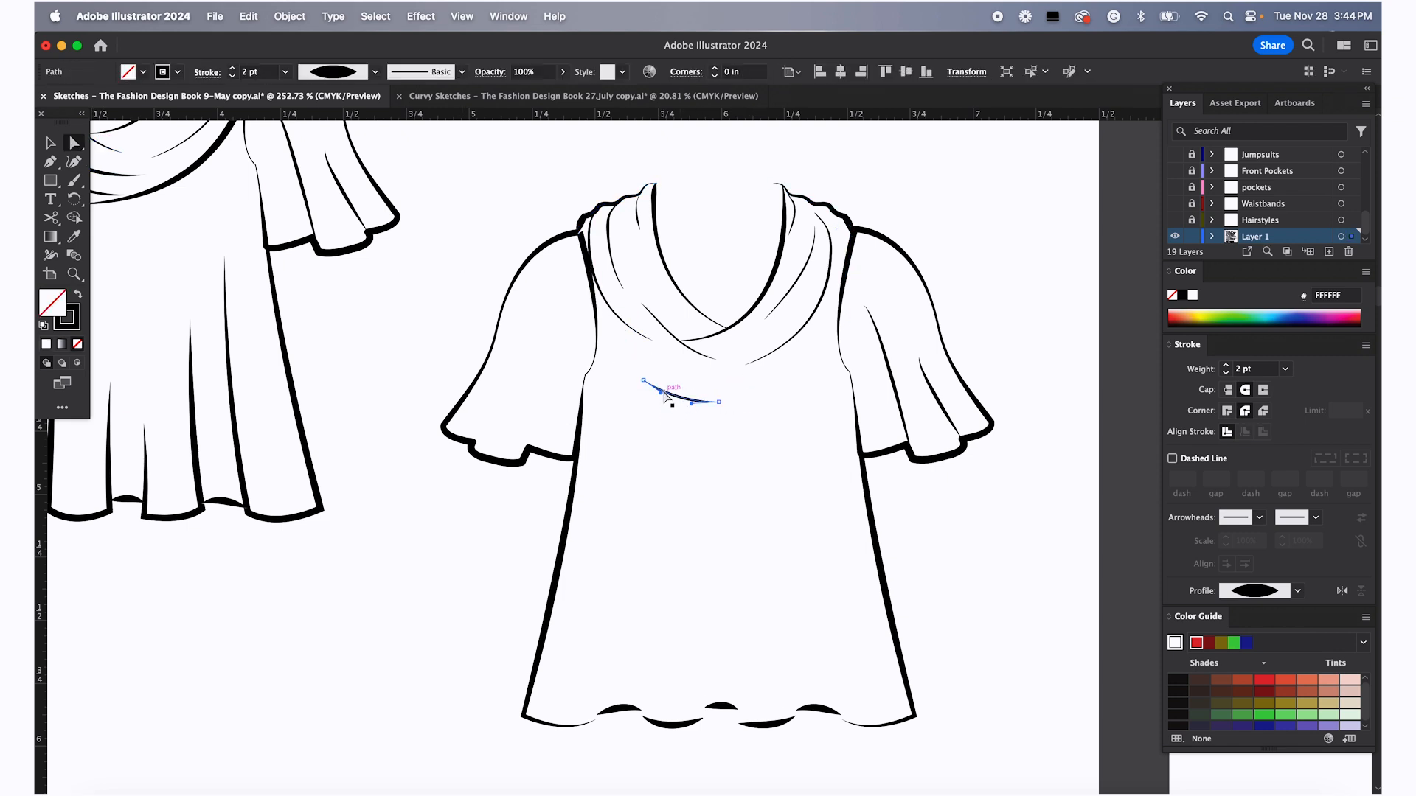
key("Delete")
Delete the right armhole seam line from the duplicated top's shoulder
left_click(856, 236)
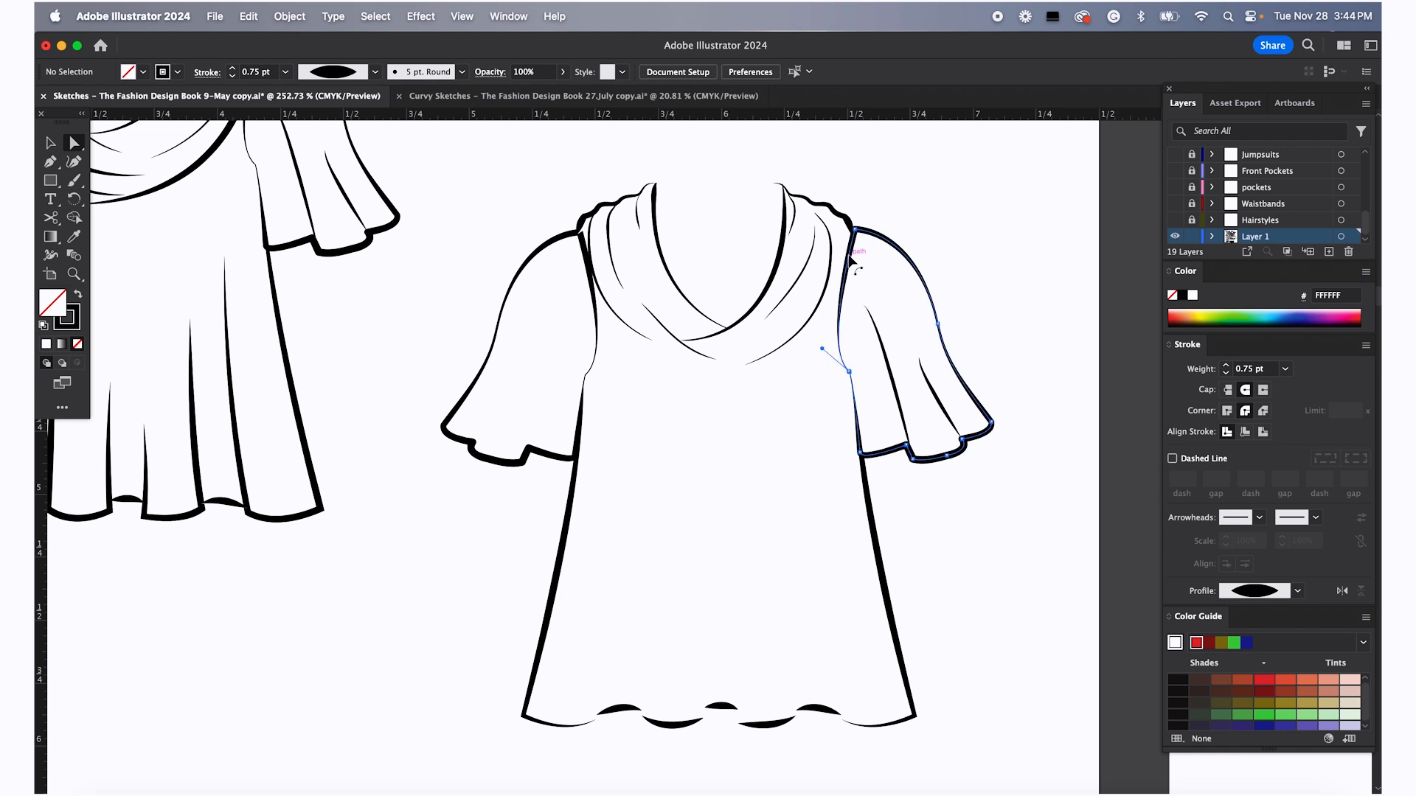
key("Delete")
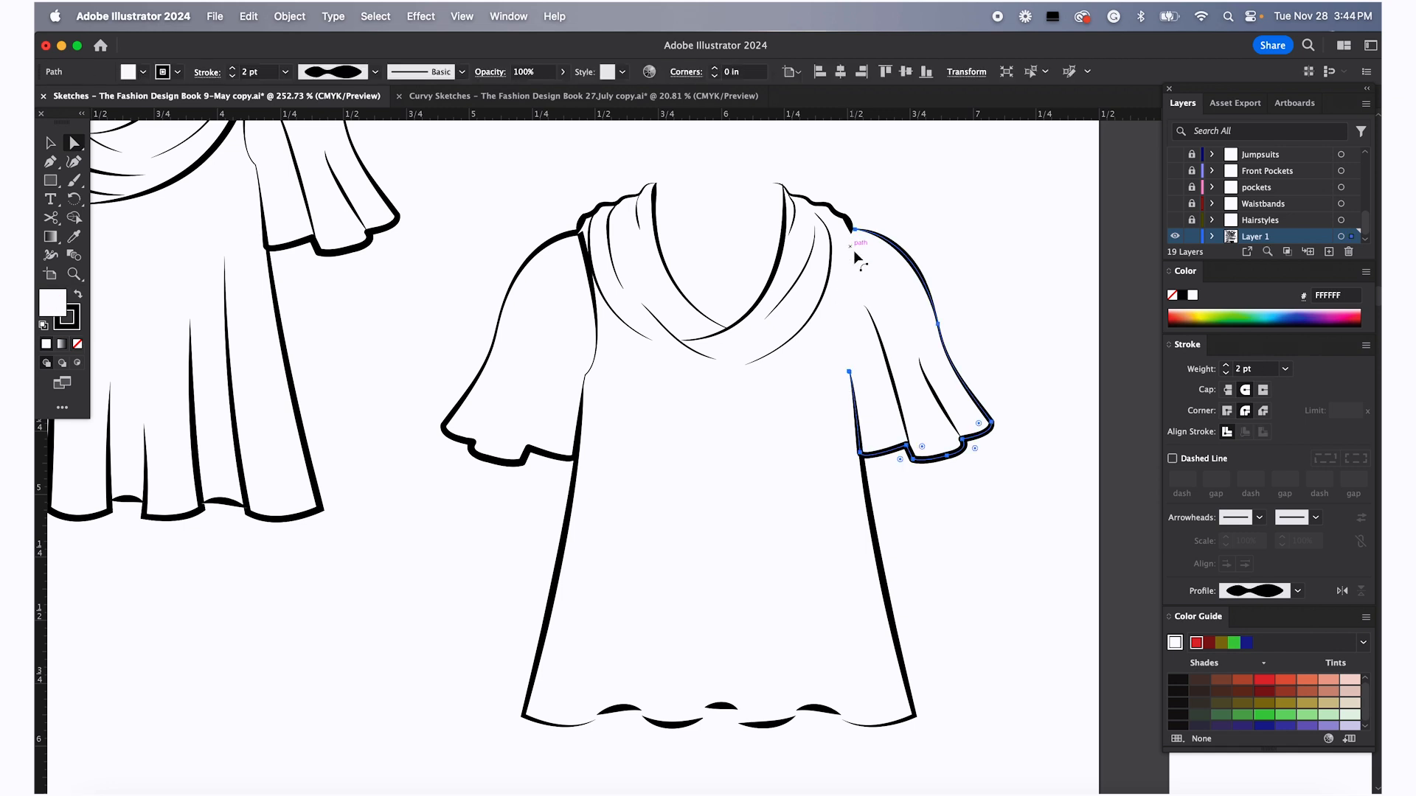
left_click(849, 372)
left_click(884, 343)
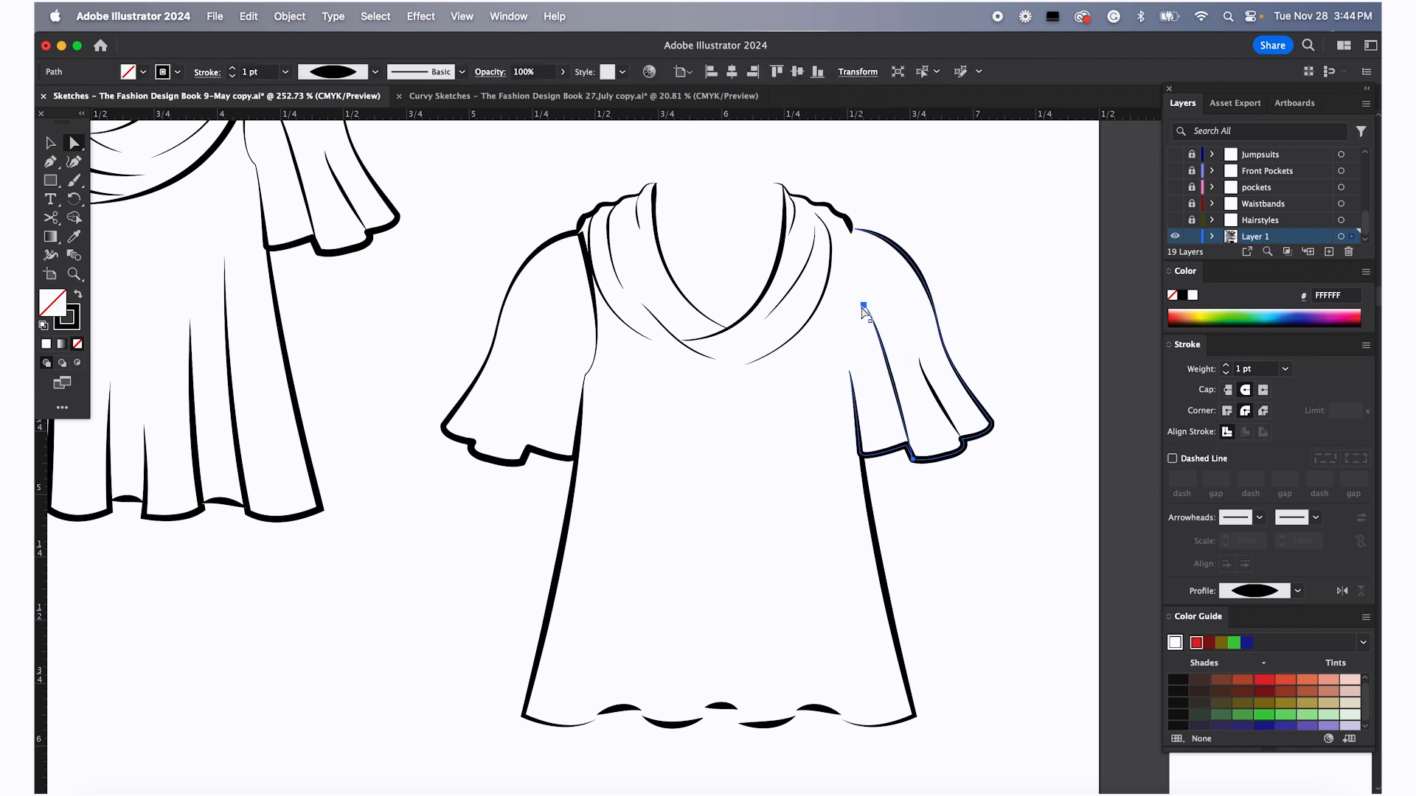
left_click(922, 370)
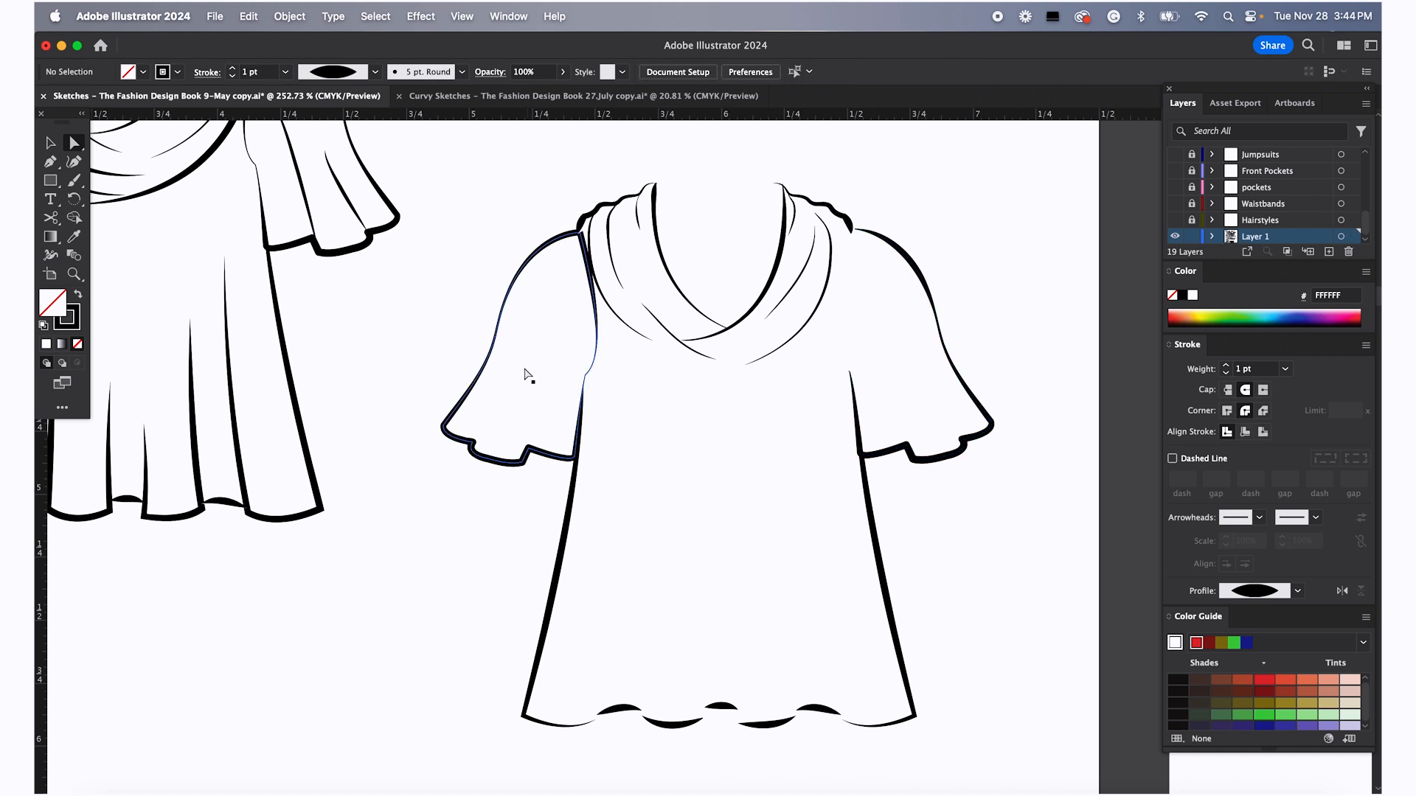
Delete the left armhole line and the cowl's outer shoulder drape curves on the duplicated top
left_click(596, 348)
key("Delete")
left_click(588, 231)
key("Delete")
left_click(609, 239)
key("Delete")
left_click(638, 218)
key("Delete")
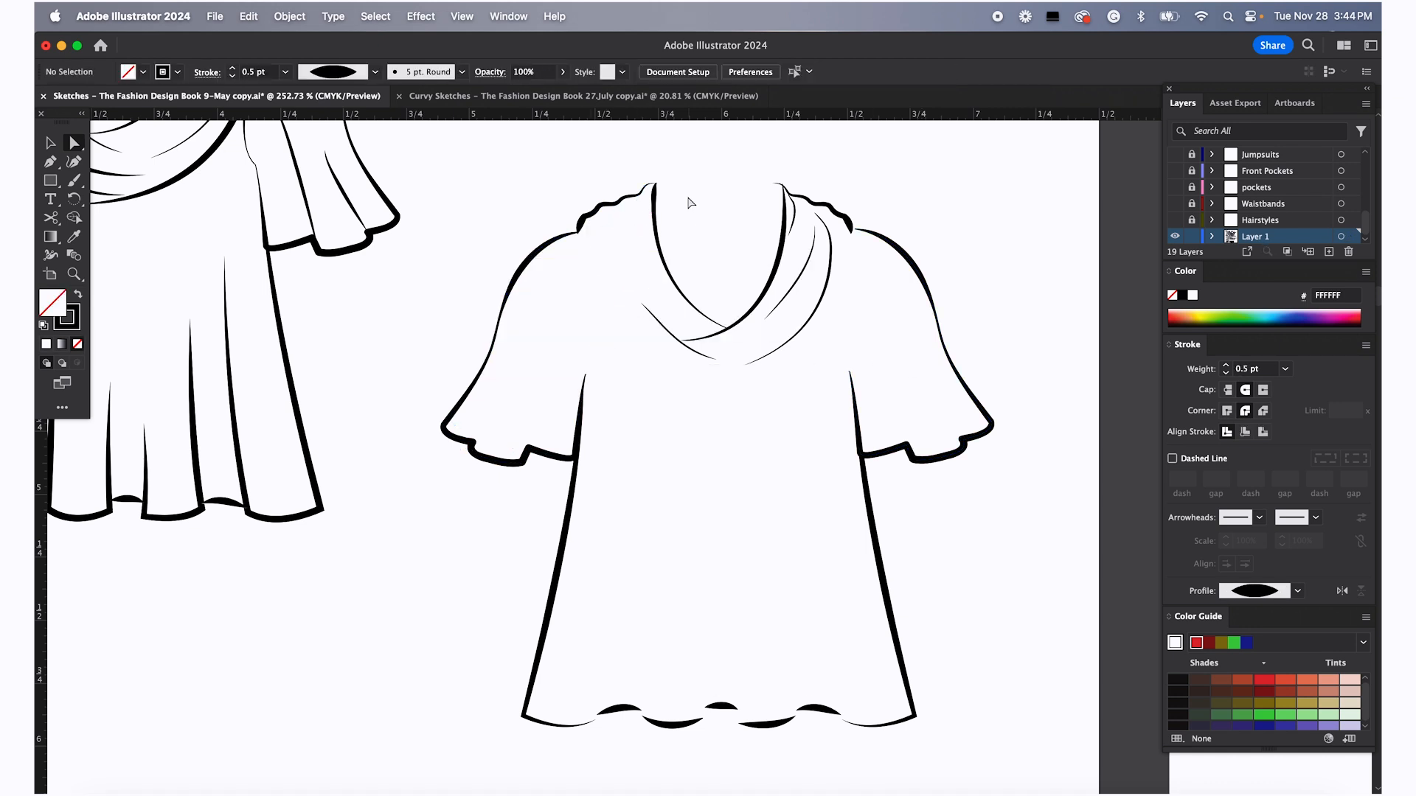
Delete the remaining cowl drape curves so only a V neckline remains on the duplicated top
left_click(652, 313)
key("Delete")
left_click(697, 338)
key("Delete")
left_click(781, 295)
key("Delete")
left_click(798, 221)
key("Delete")
left_click(794, 219)
key("Delete")
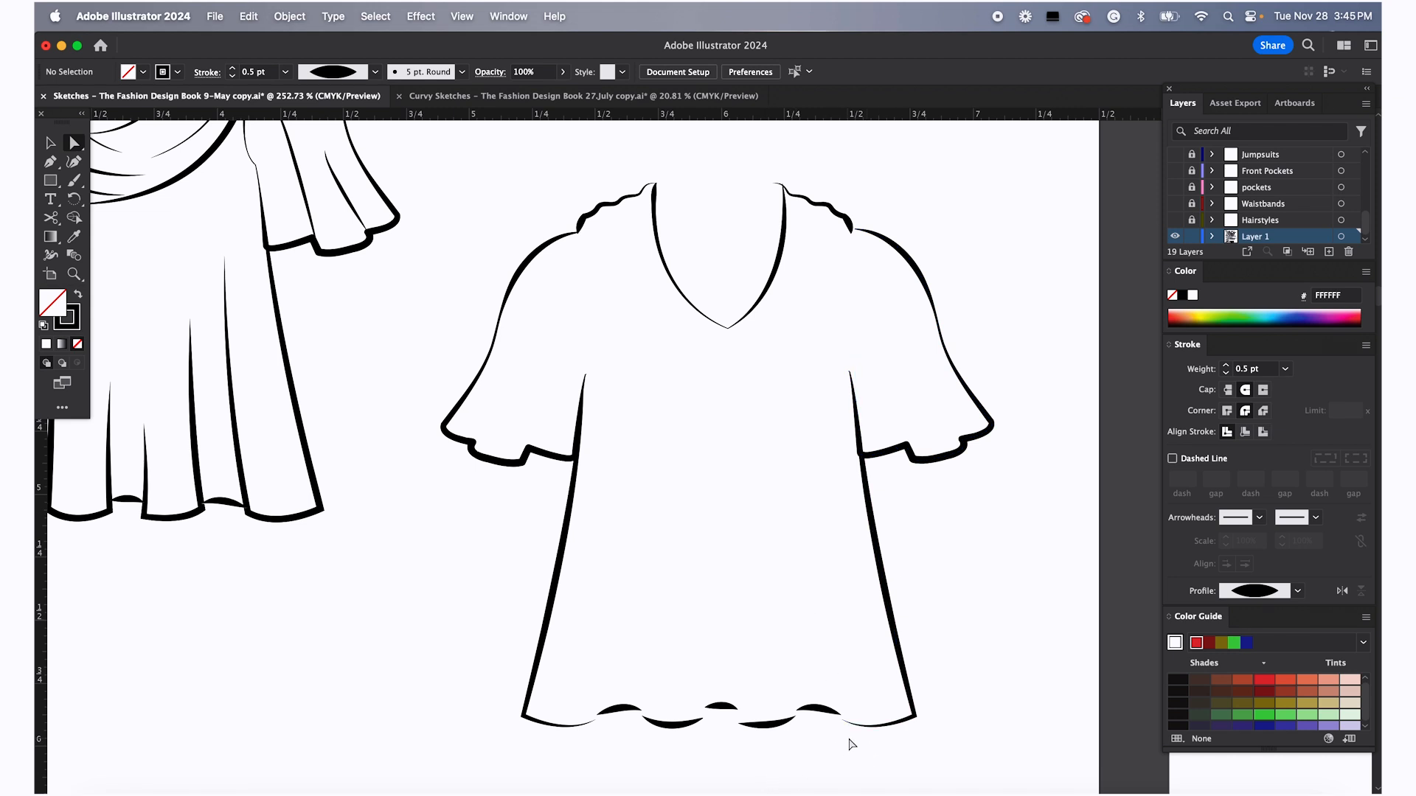
Join the scalloped hem segments on the right half of the duplicated top into one path
left_click(837, 708)
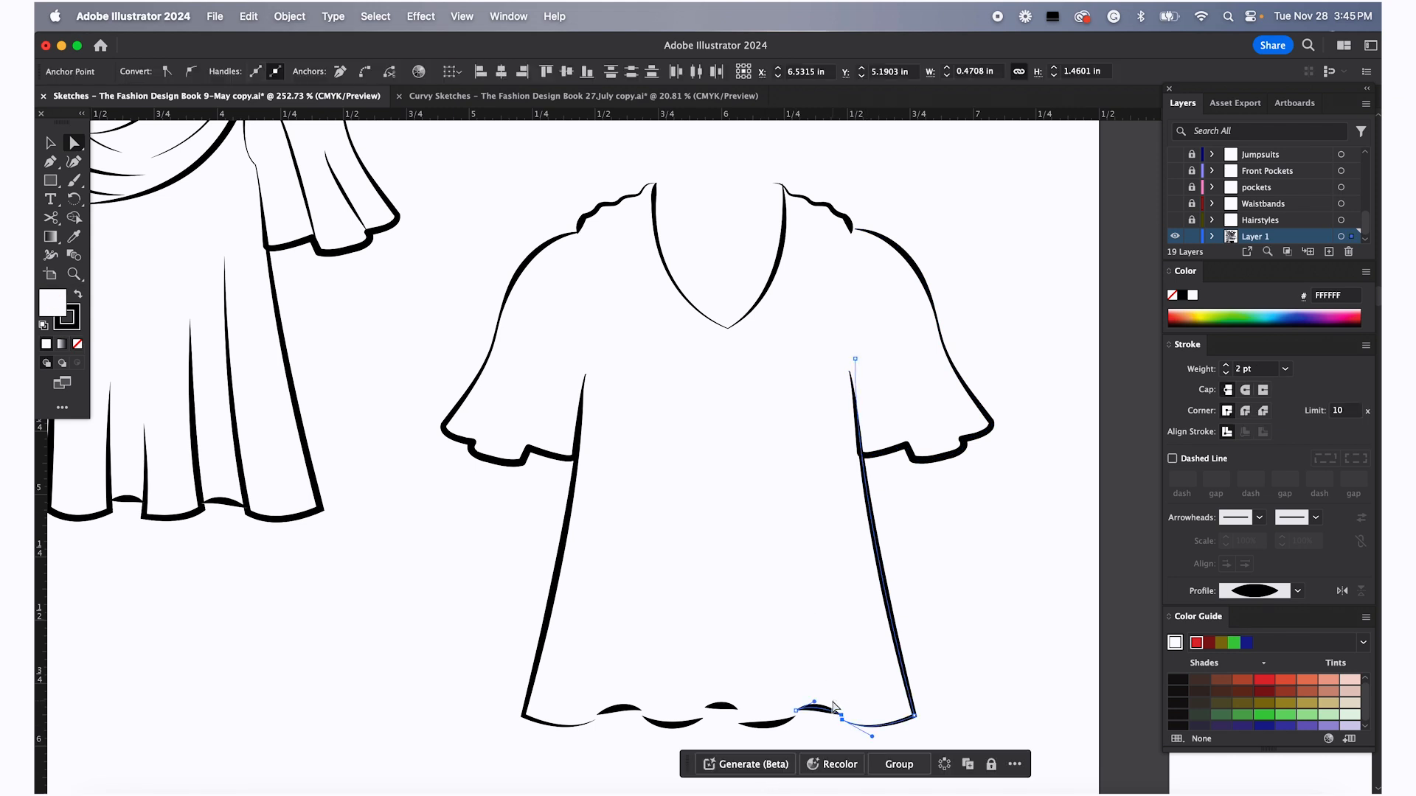
right_click(843, 717)
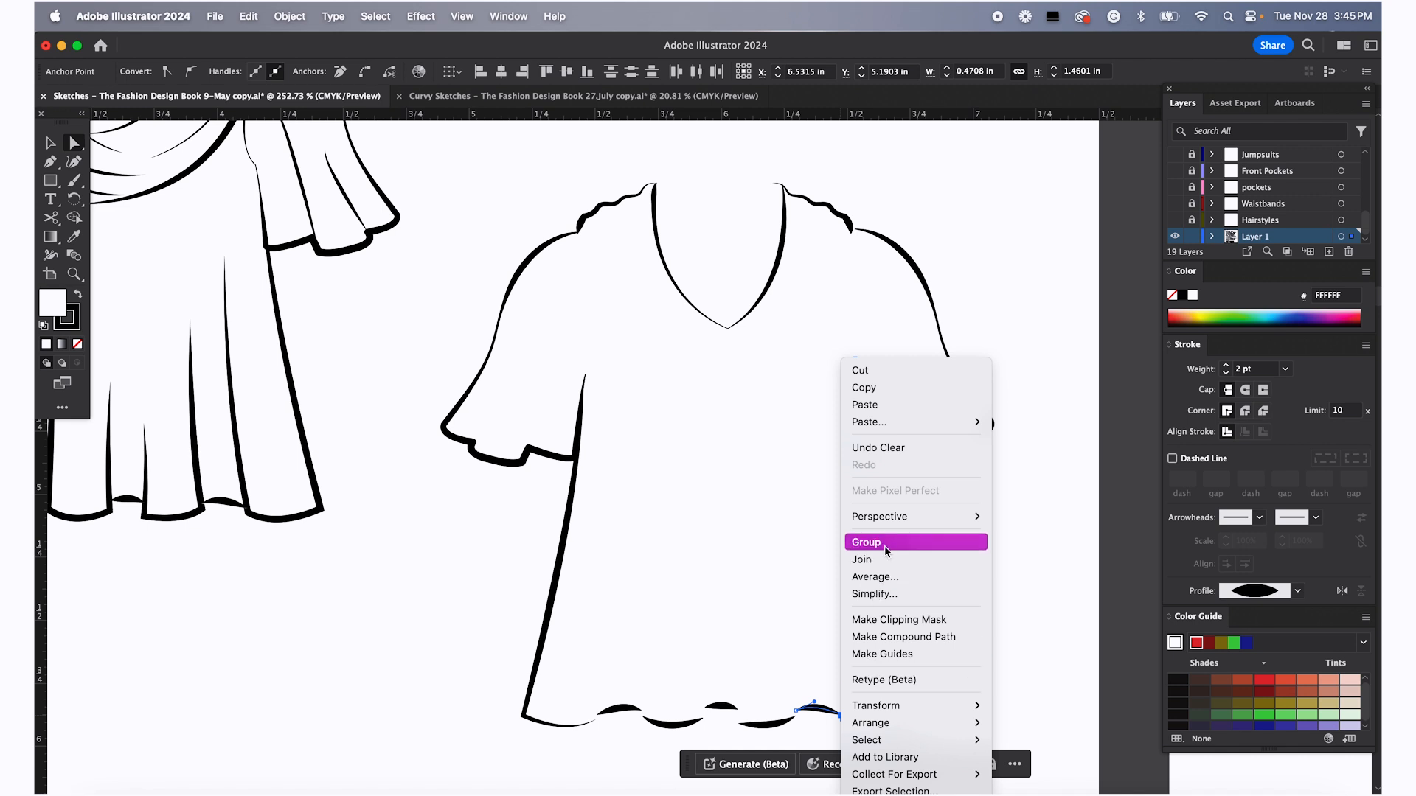
left_click(886, 567)
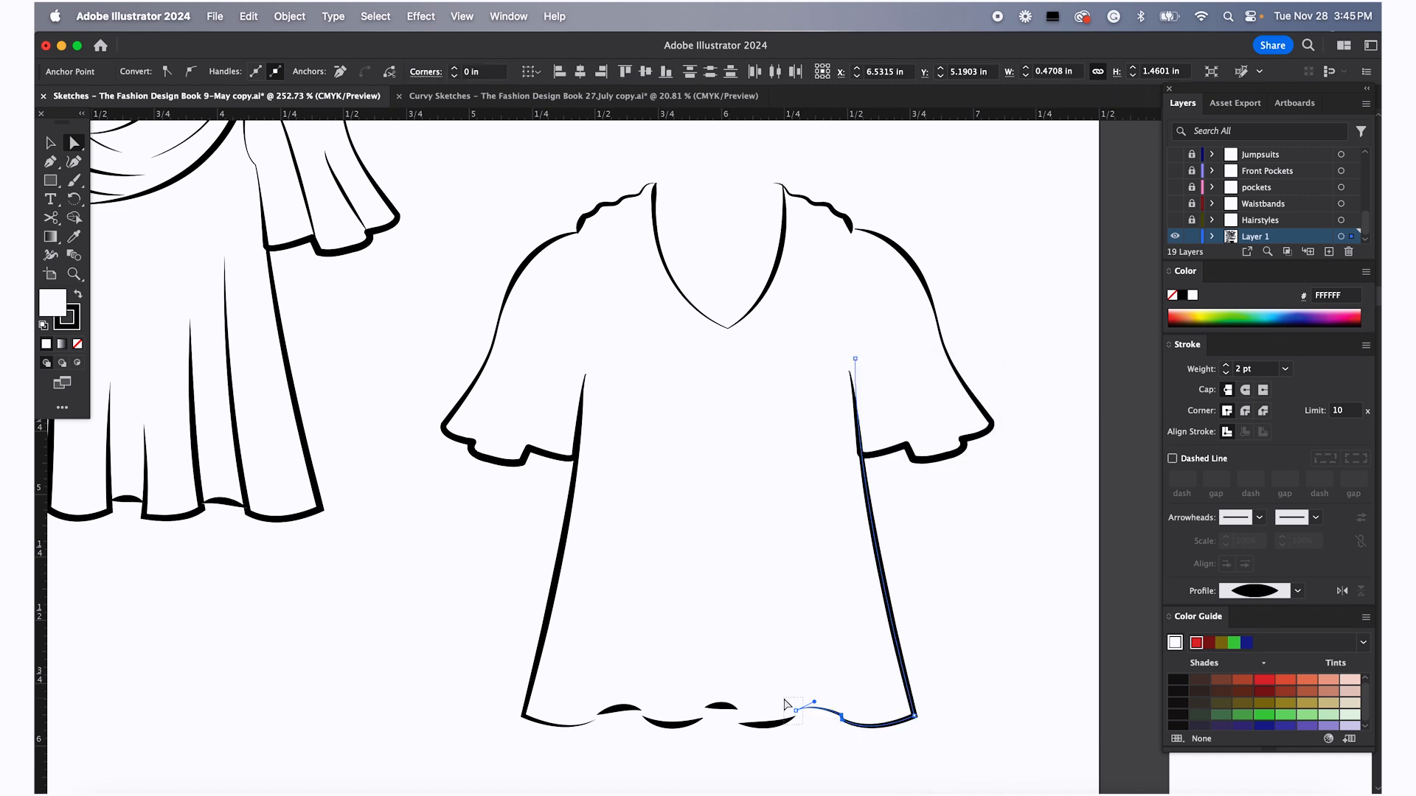
left_click_drag(803, 725, 784, 699)
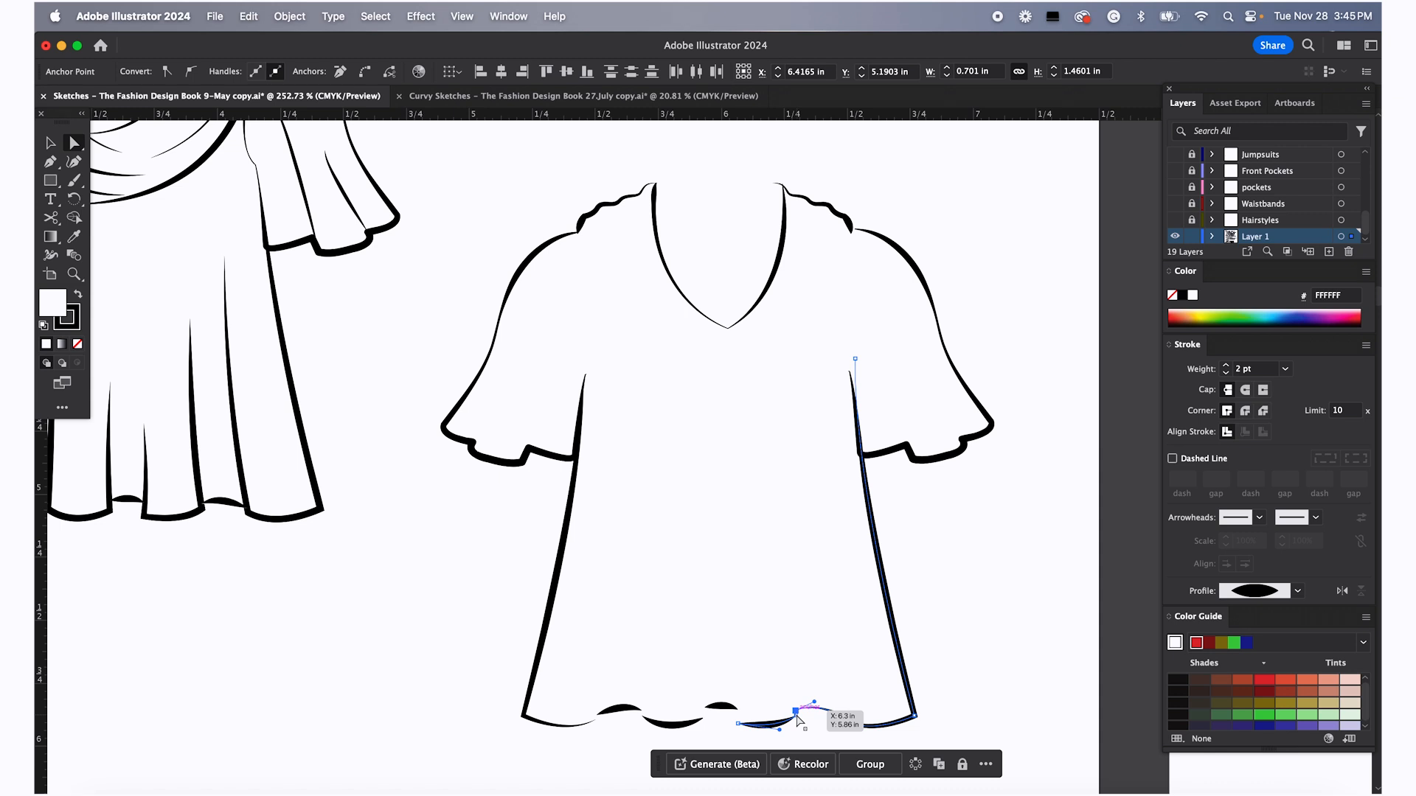
right_click(797, 717)
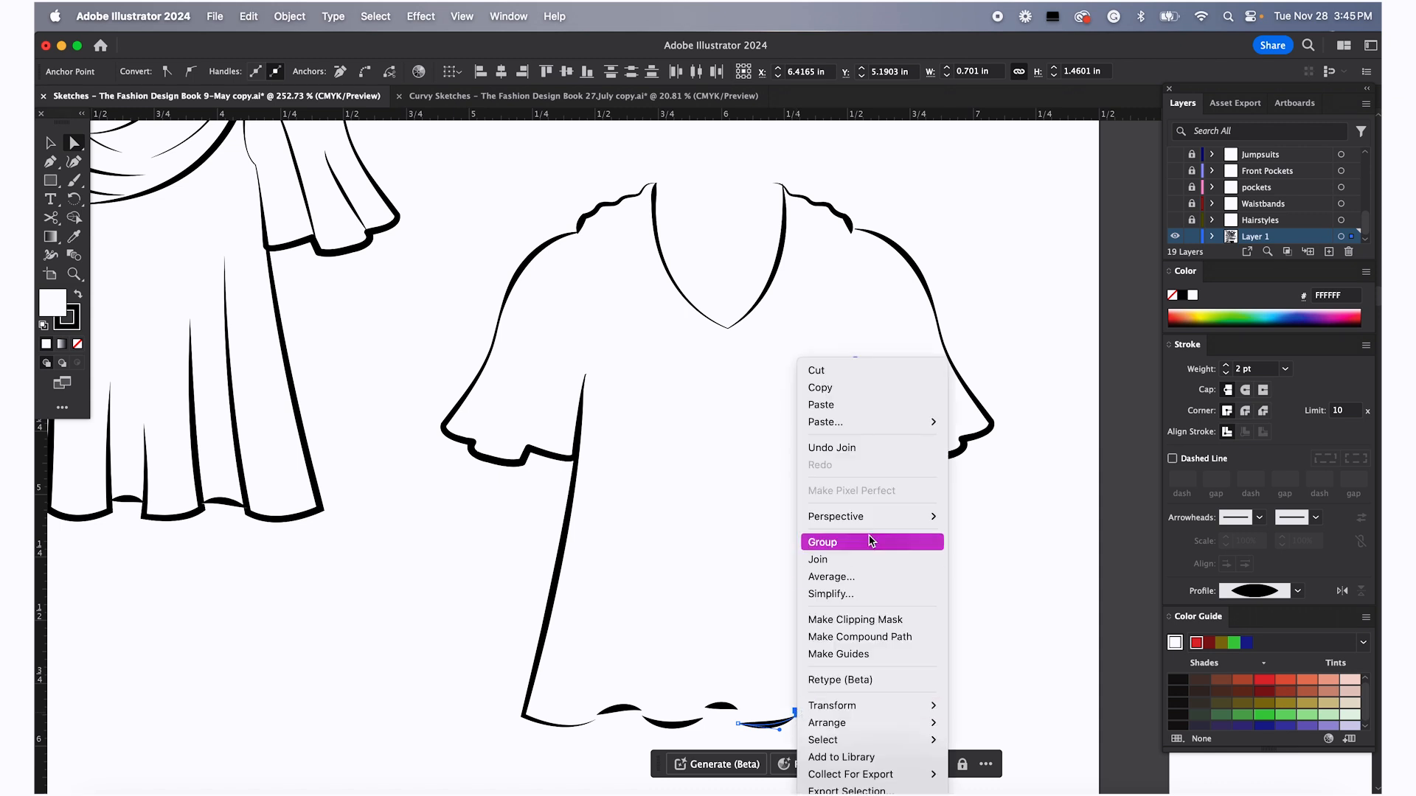
left_click(859, 559)
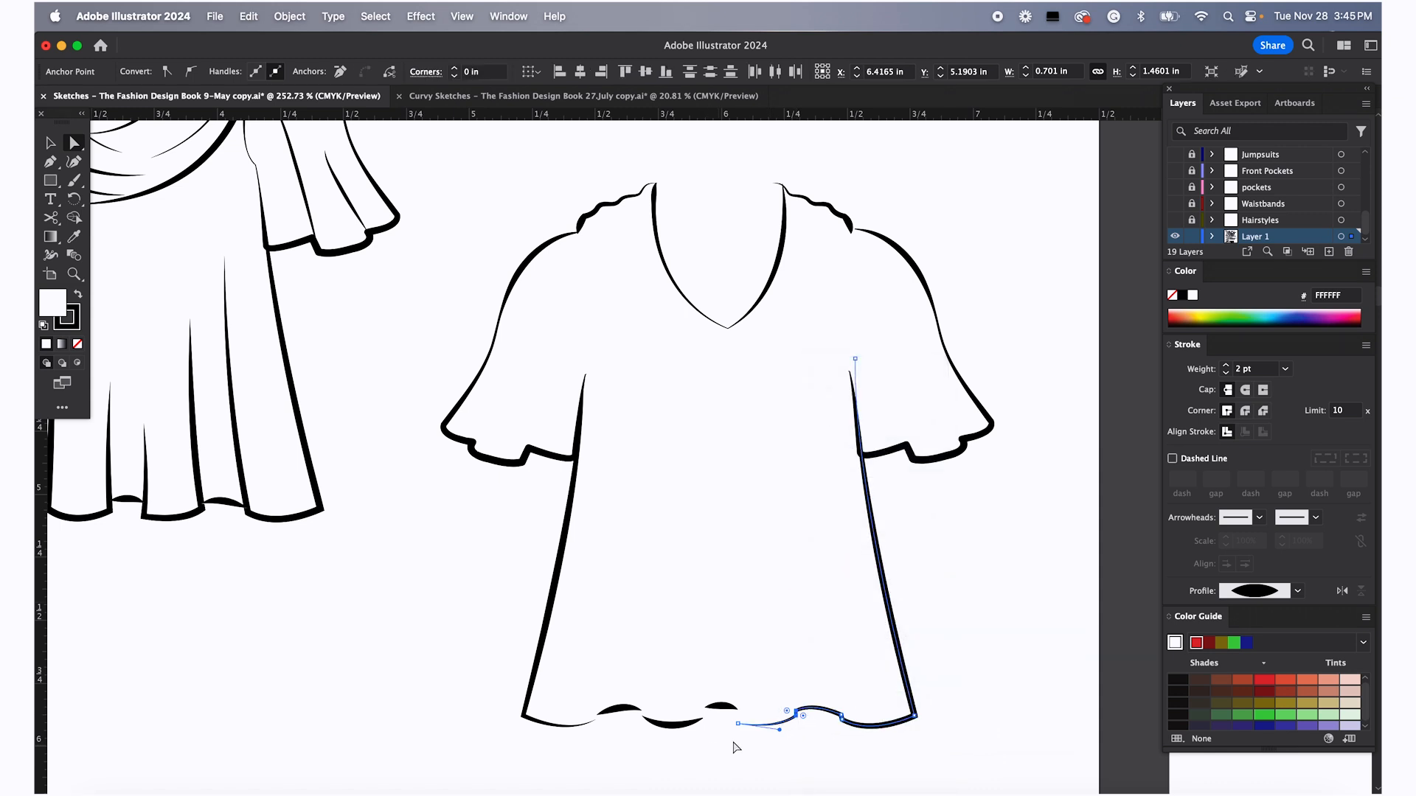
left_click(730, 700, "shift")
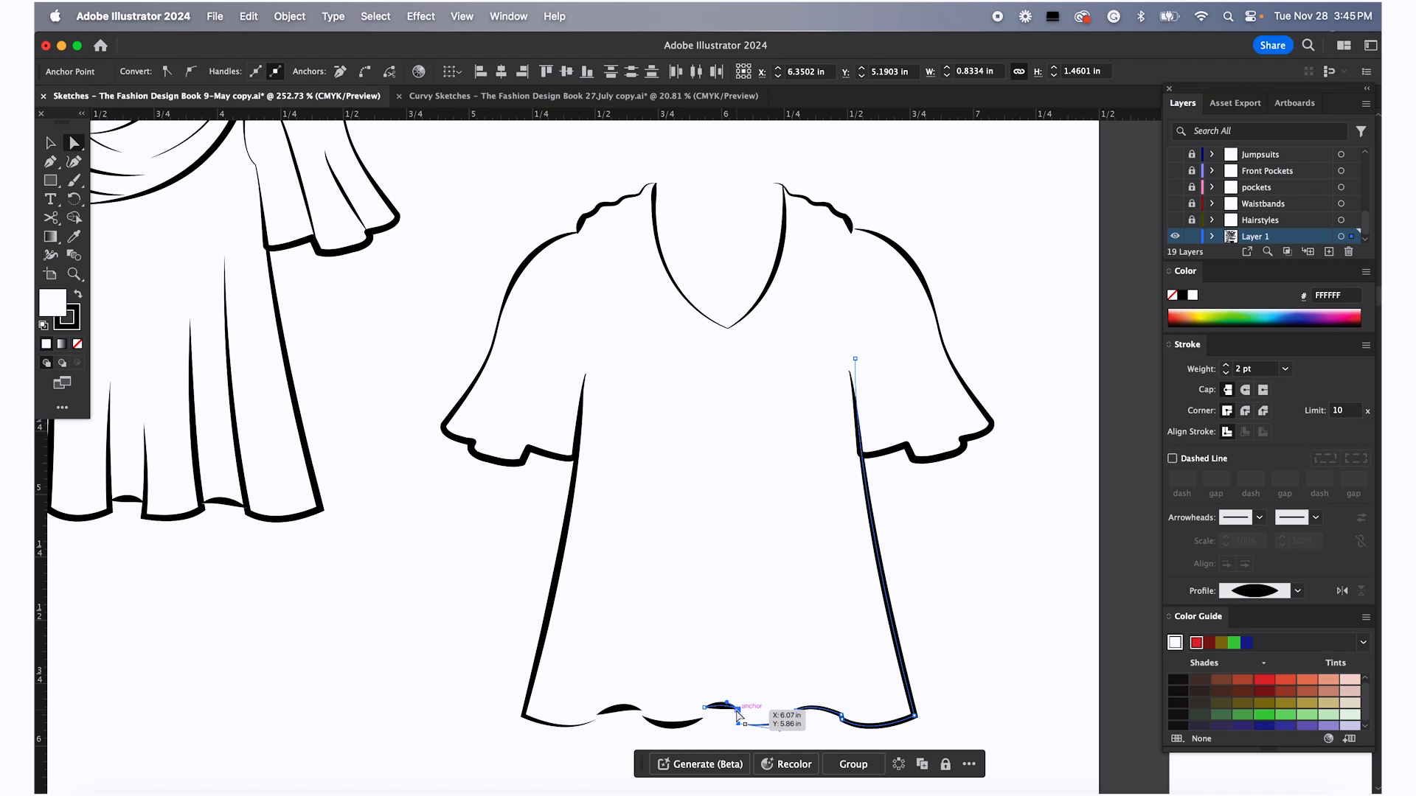
right_click(737, 714)
left_click(779, 559)
Join the remaining left hem segments and the left side seam into the continuous hem path
left_click_drag(711, 744, 694, 704)
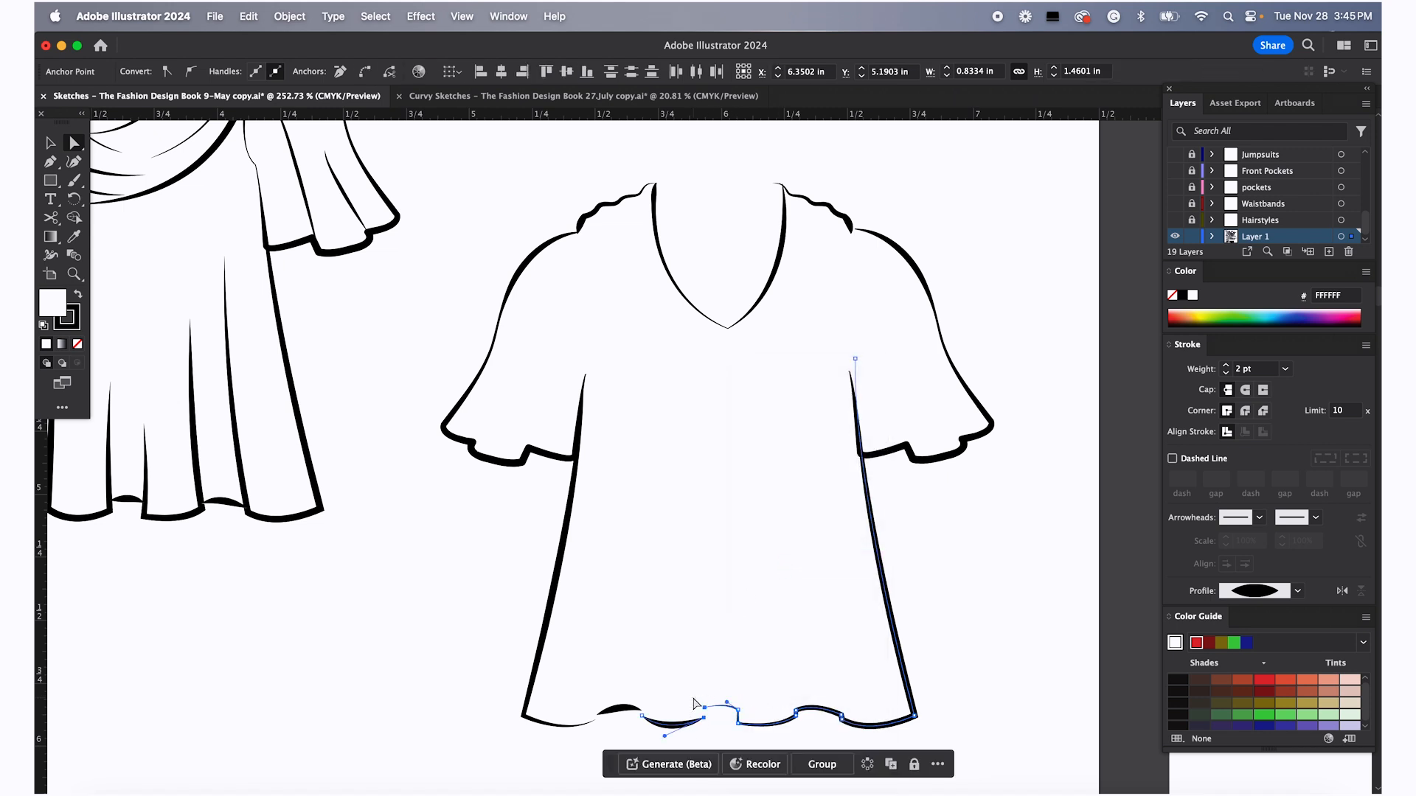
right_click(700, 718)
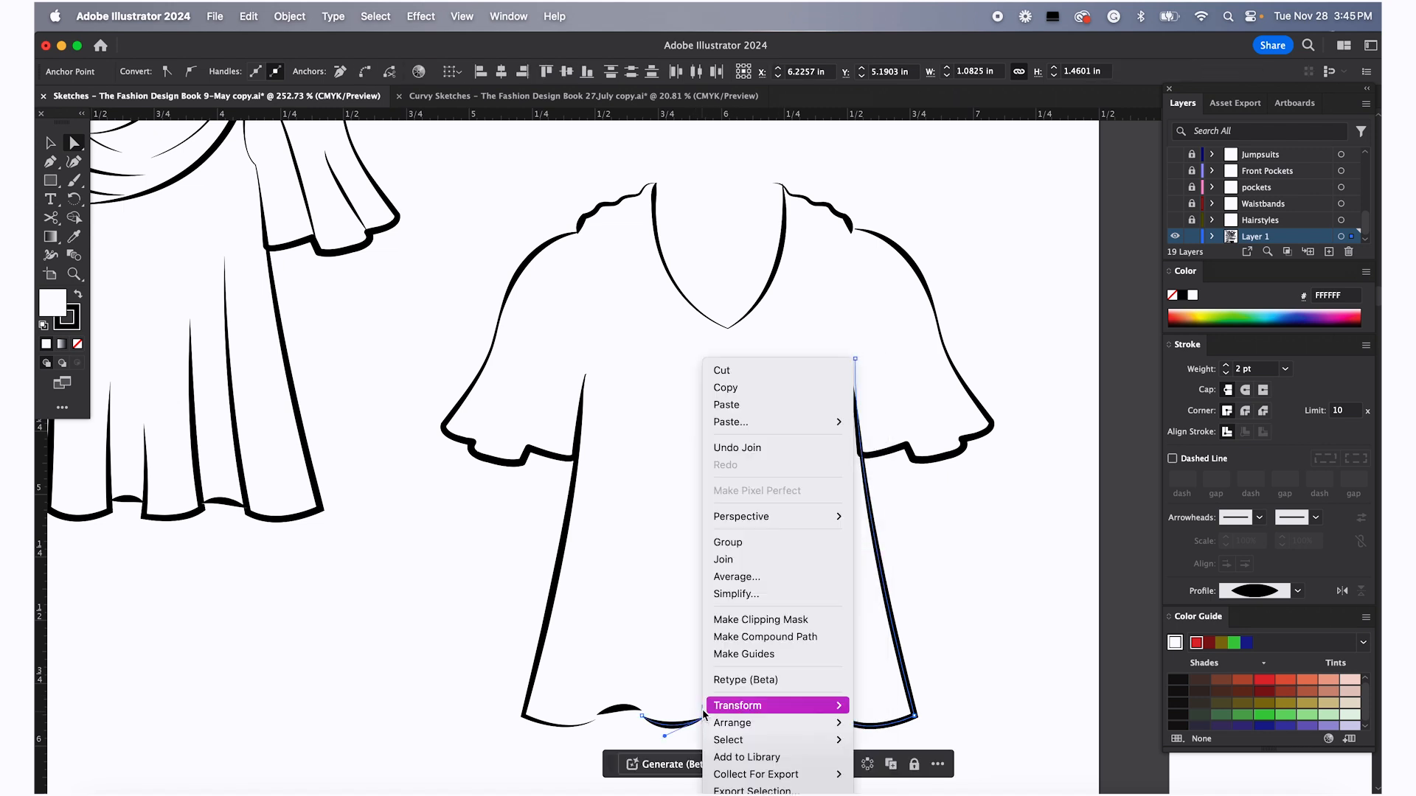
left_click(737, 558)
left_click_drag(640, 733, 623, 681)
right_click(639, 715)
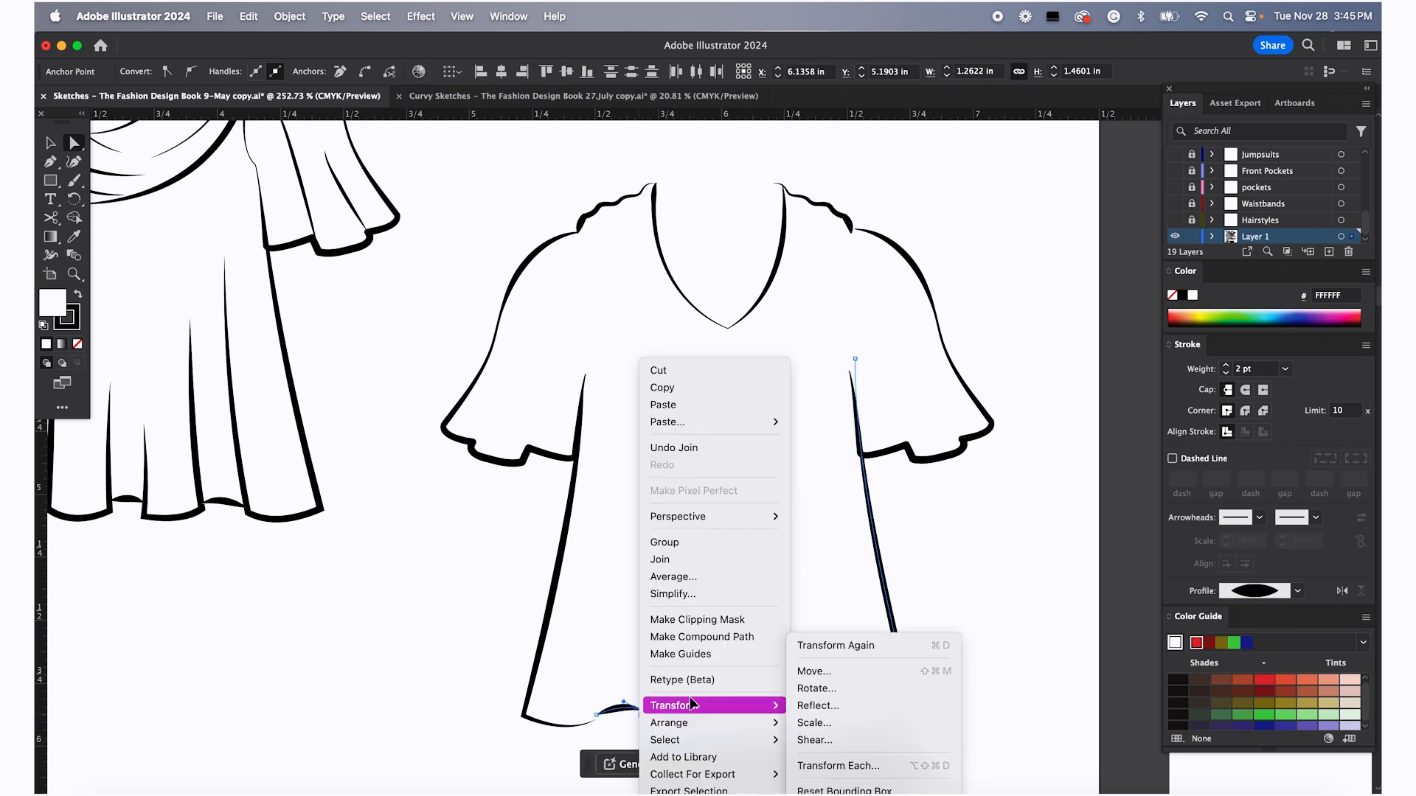
left_click(720, 560)
right_click(594, 714)
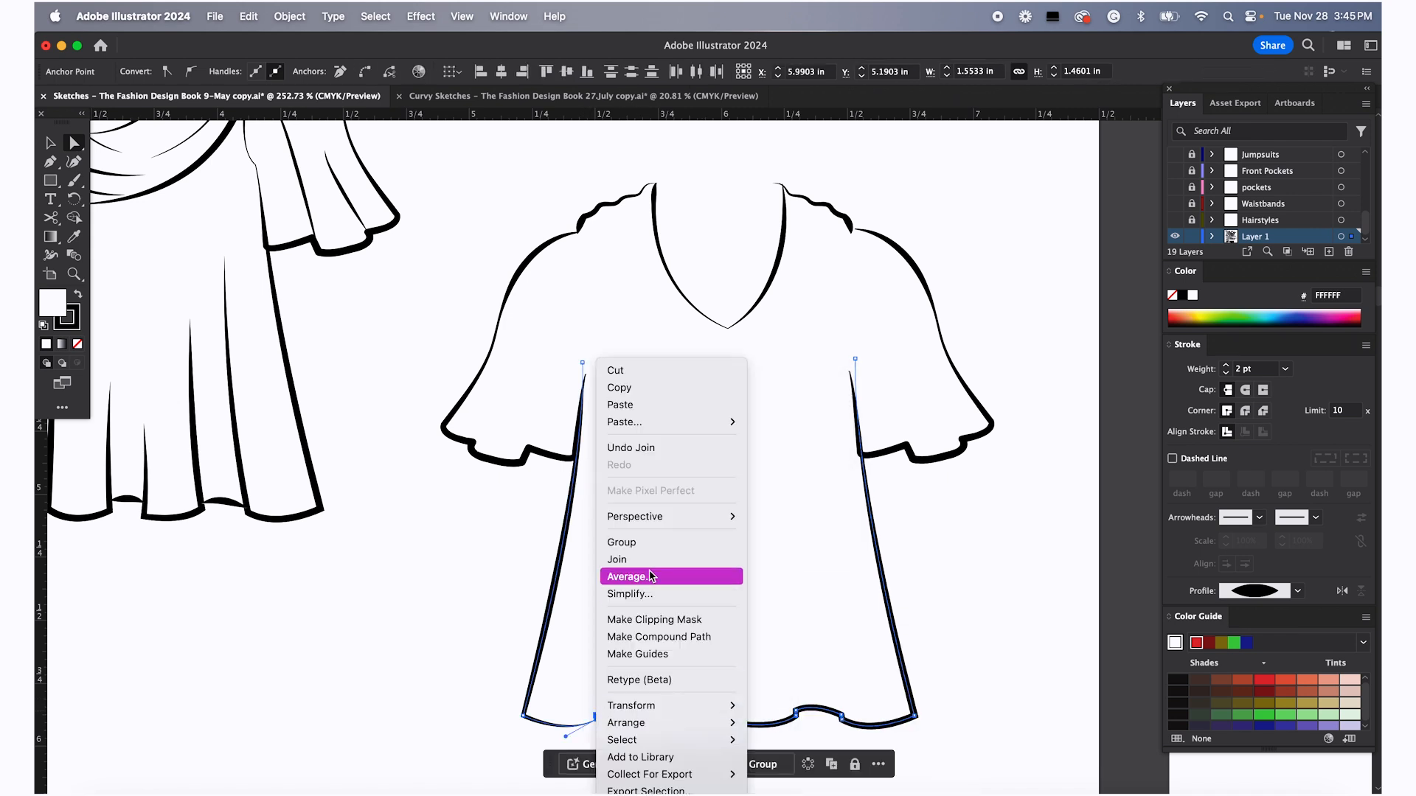
left_click(651, 558)
Try to join the right side seam's top to the right sleeve's underarm end
left_click(908, 497)
scroll(862, 370, "up", 5)
left_click(879, 393)
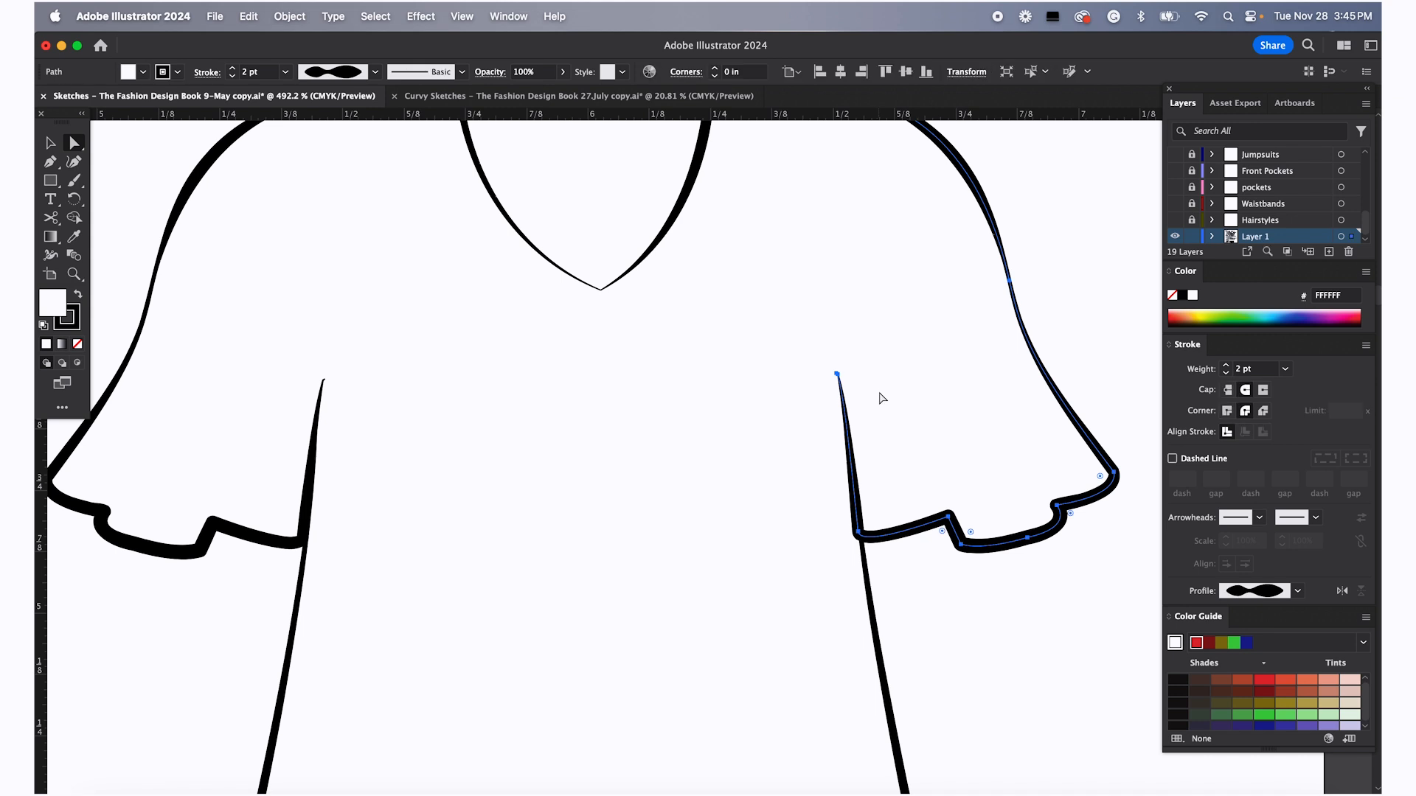
left_click(79, 347)
left_click(824, 394)
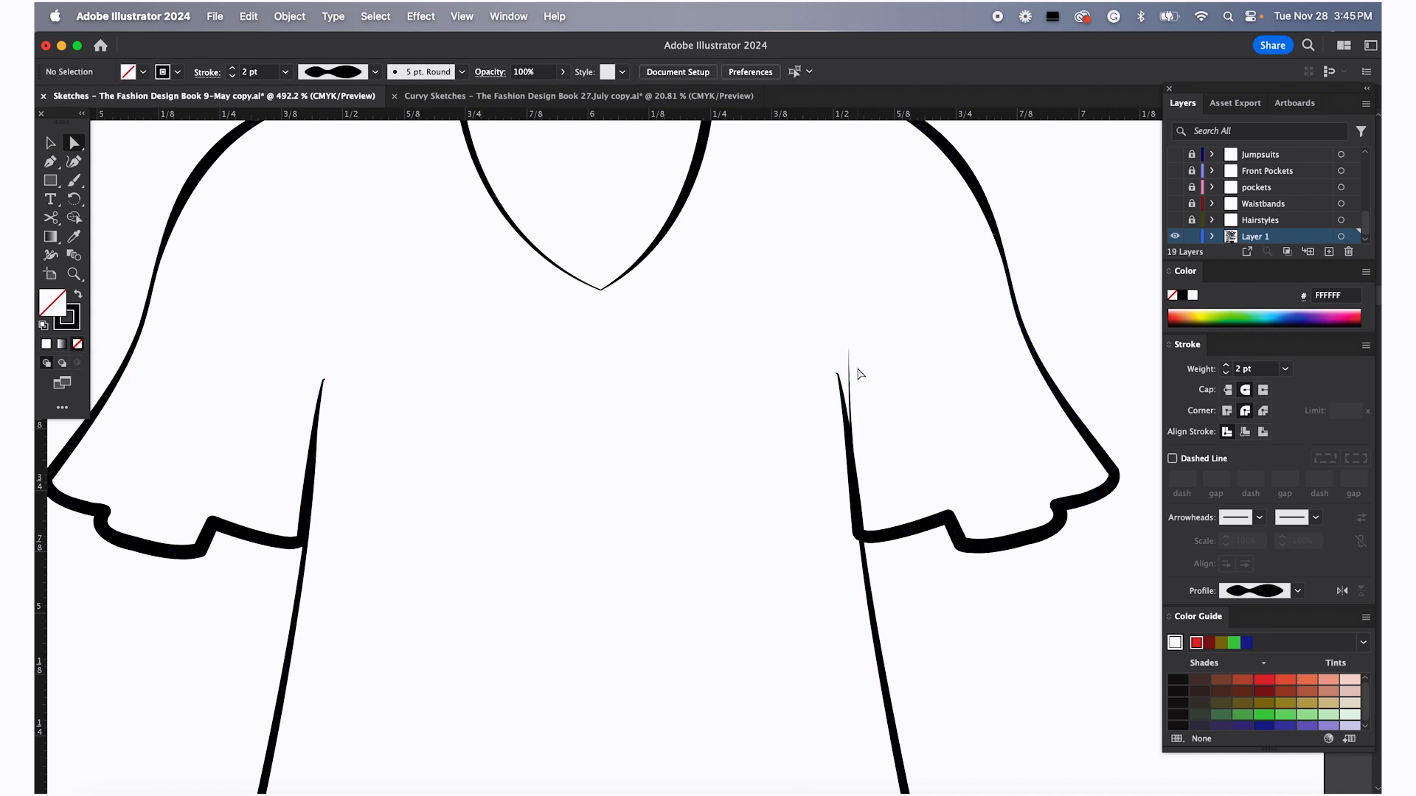
left_click(839, 374)
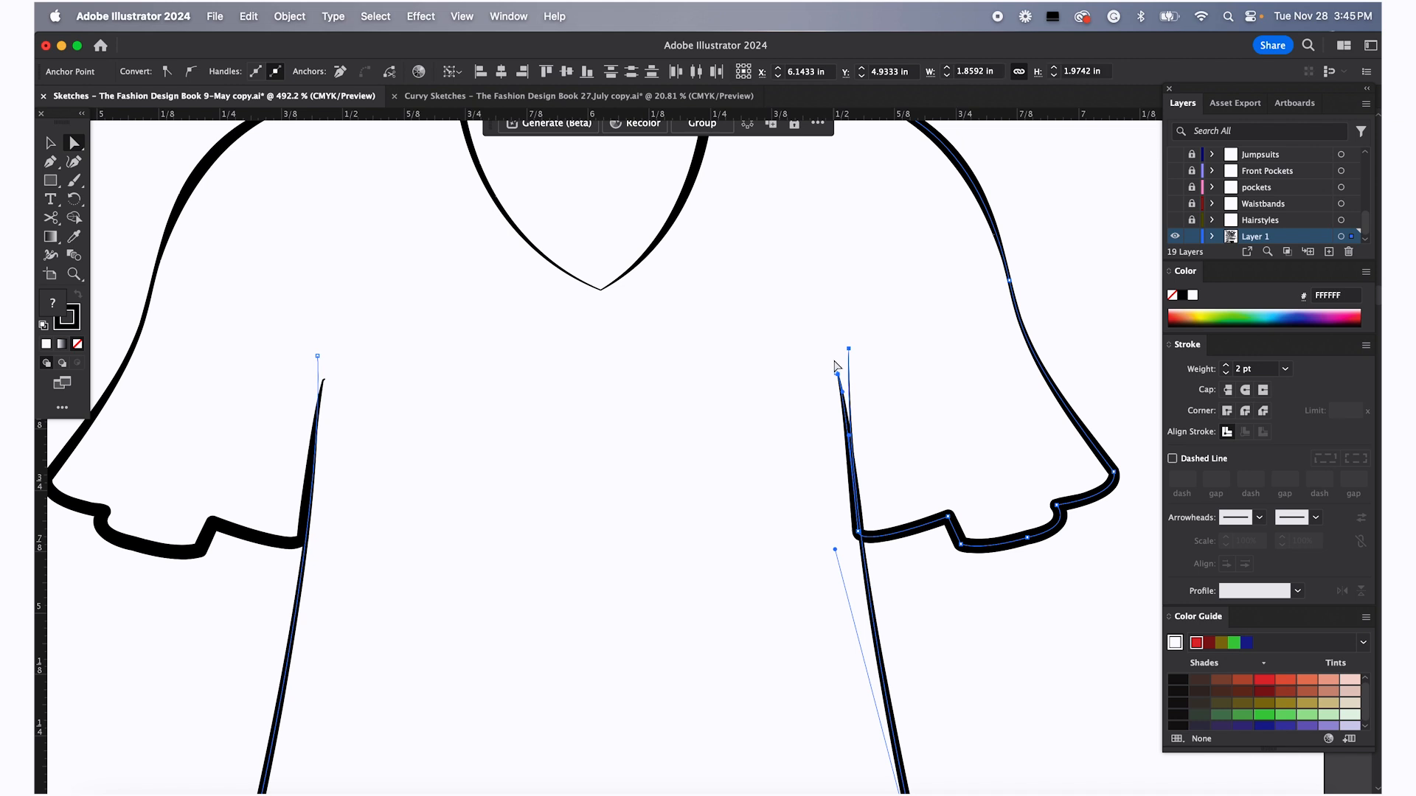
right_click(837, 377)
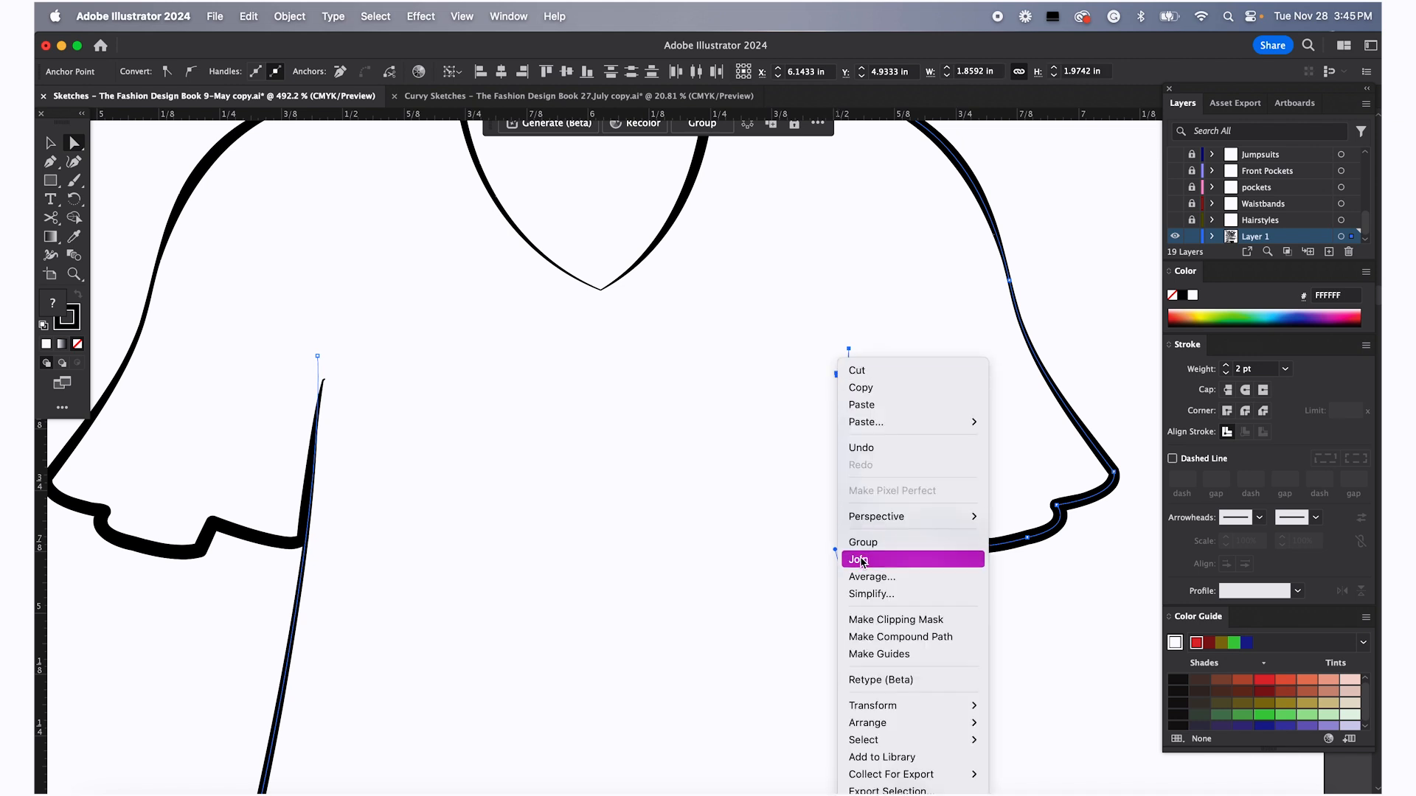
left_click(855, 559)
Join the right side seam and armhole endpoints, then move the corner anchor to straighten the seam
scroll(848, 378, "up", 8)
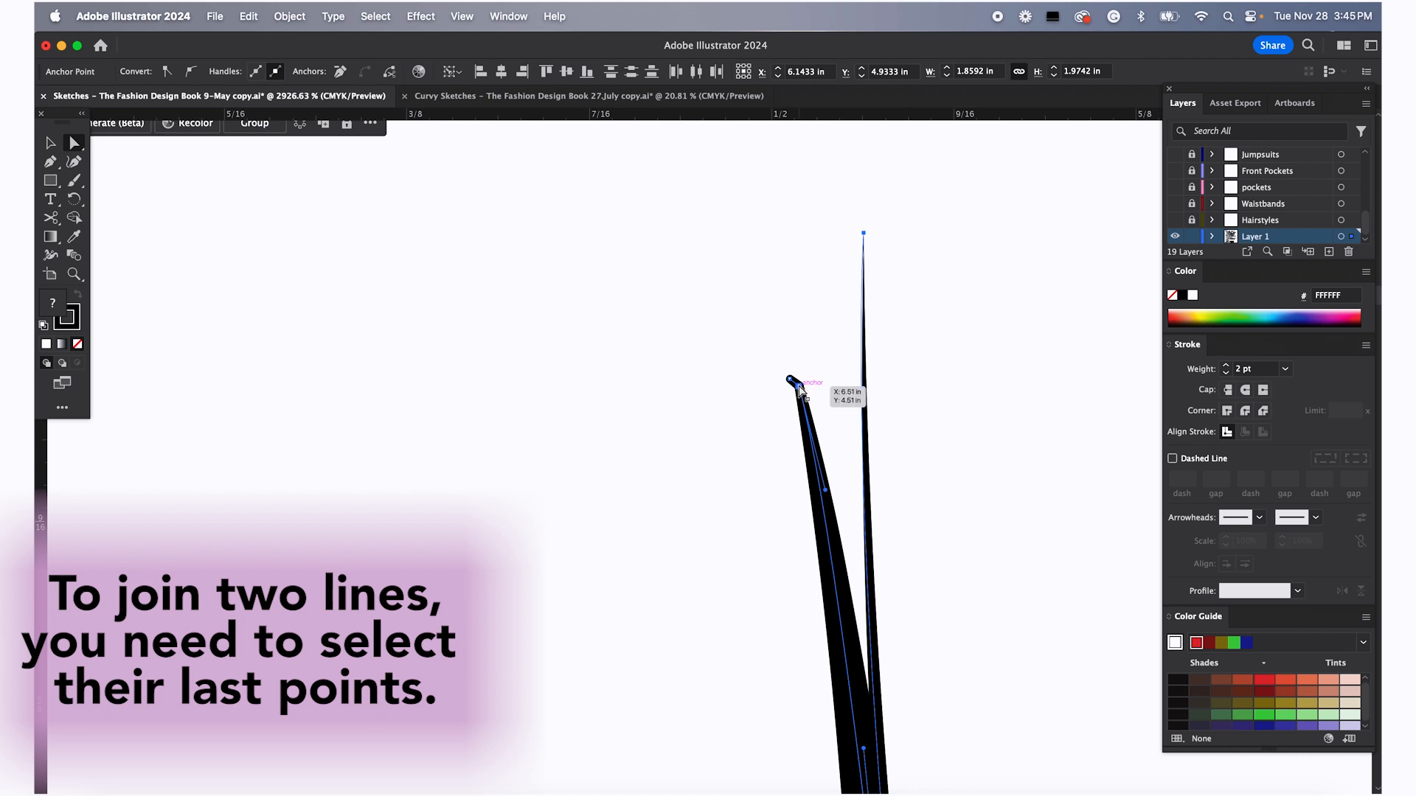
left_click(792, 381)
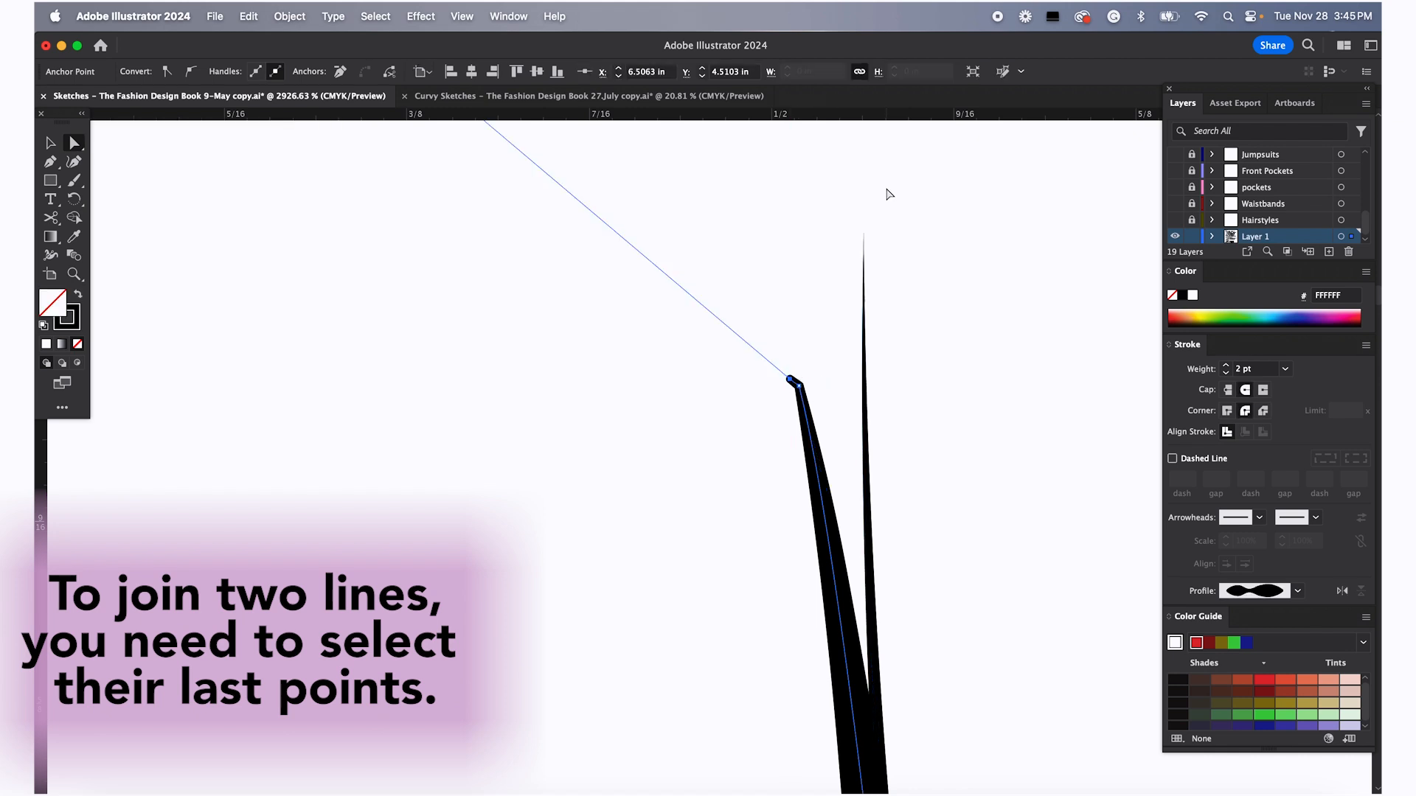
left_click(864, 233, "shift")
right_click(864, 235)
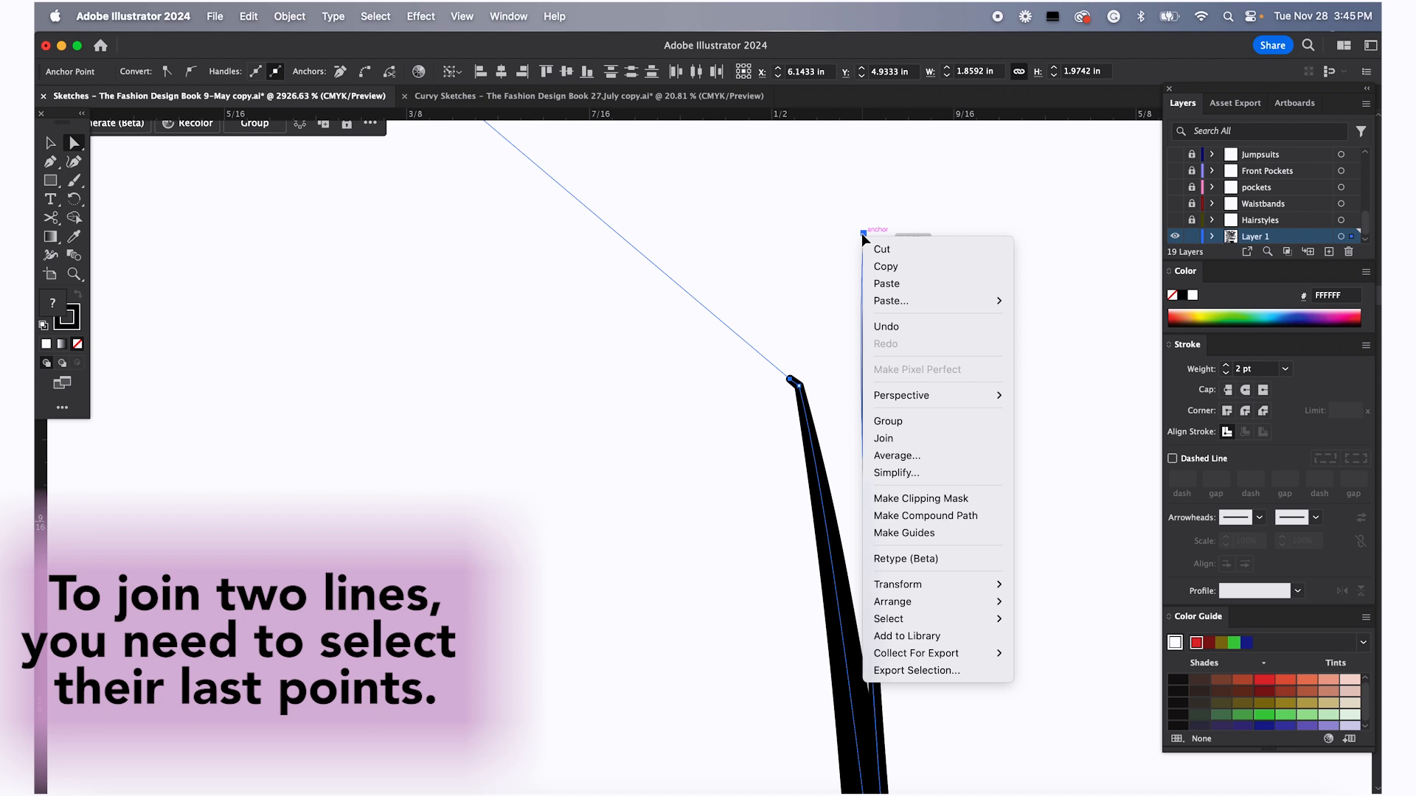
left_click(881, 438)
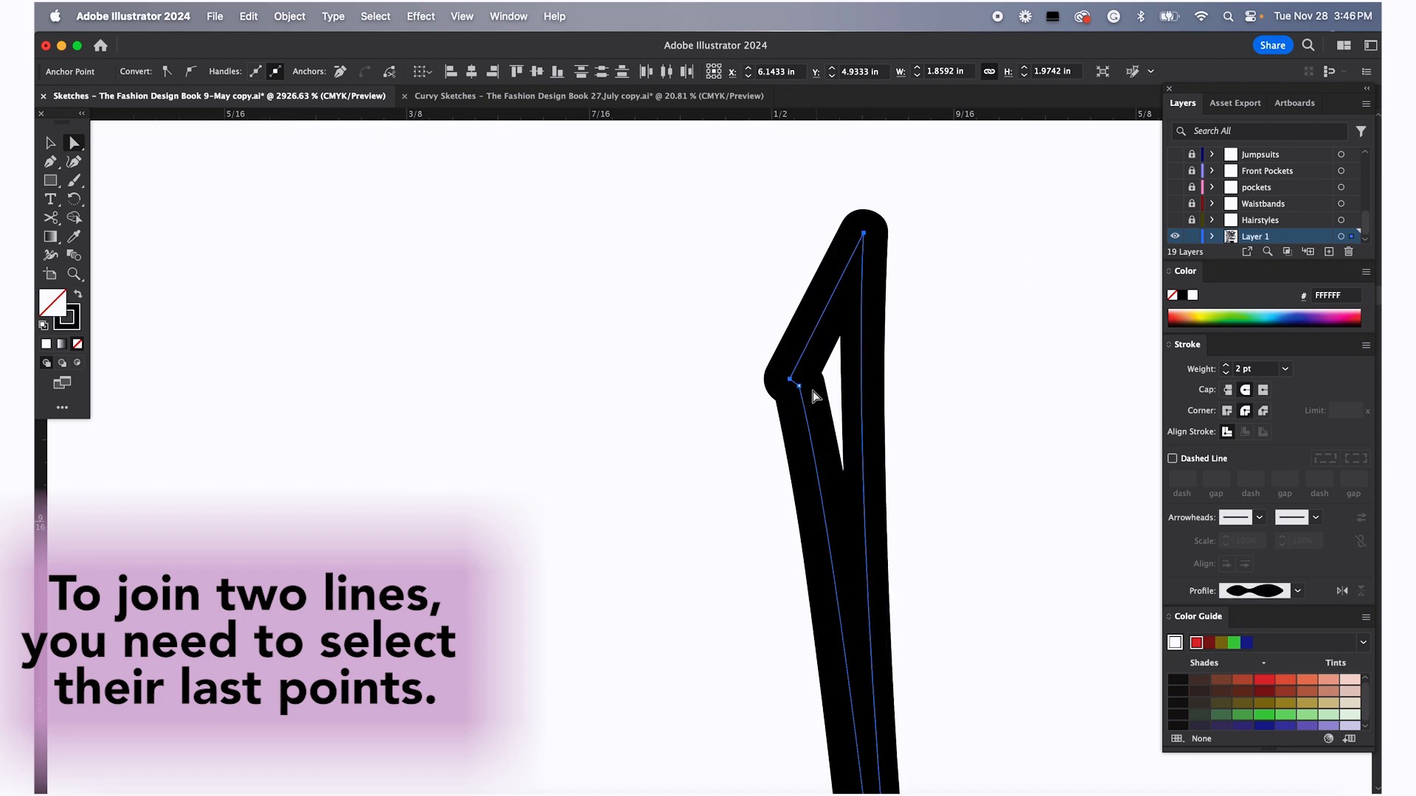
mouse_move(805, 371)
left_mouse_down()
mouse_move(859, 332)
mouse_move(819, 392)
mouse_move(852, 374)
mouse_move(863, 385)
left_mouse_up()
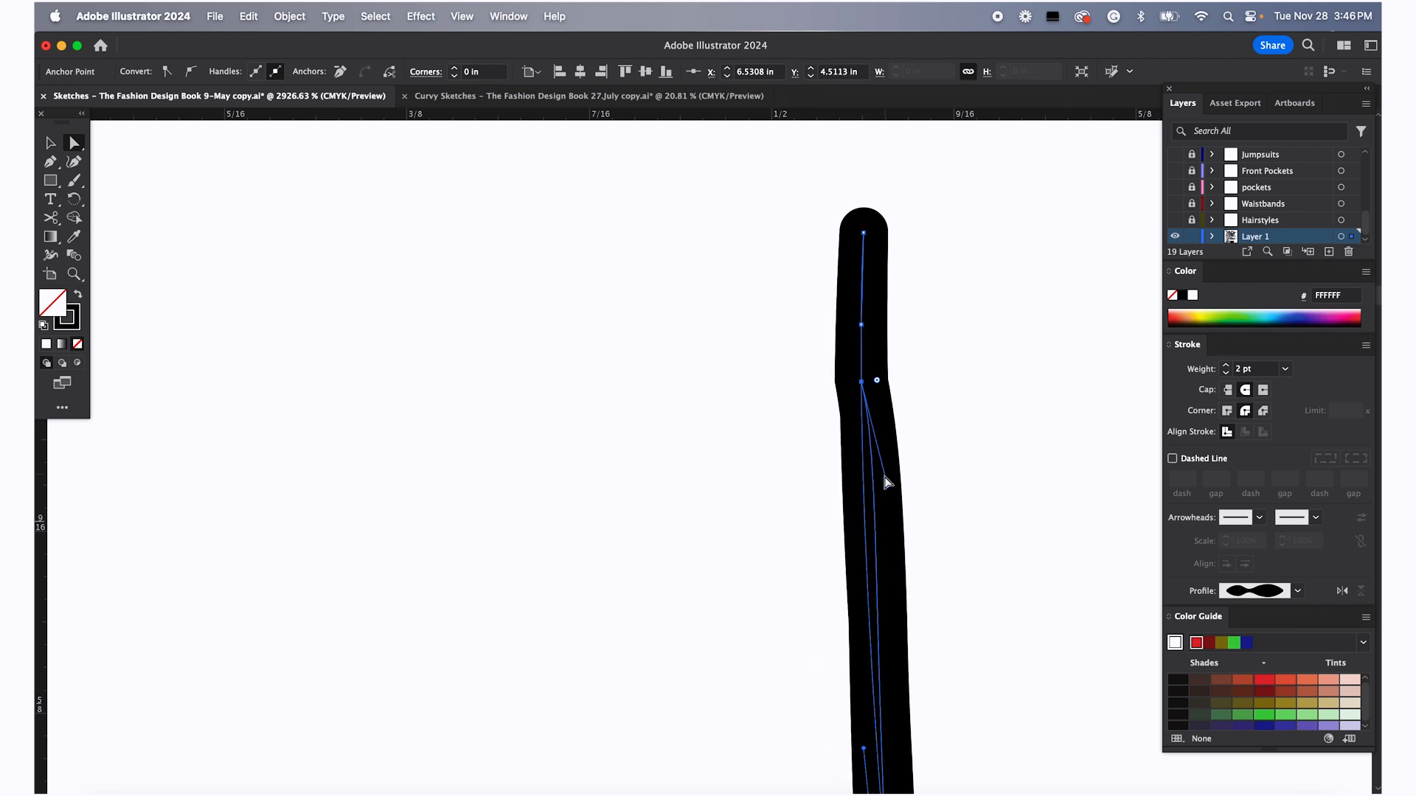
left_click_drag(862, 489, 864, 491)
Join the left side seam's top to the left armhole endpoint and move the anchors to straighten it
scroll(864, 491, "down", 6)
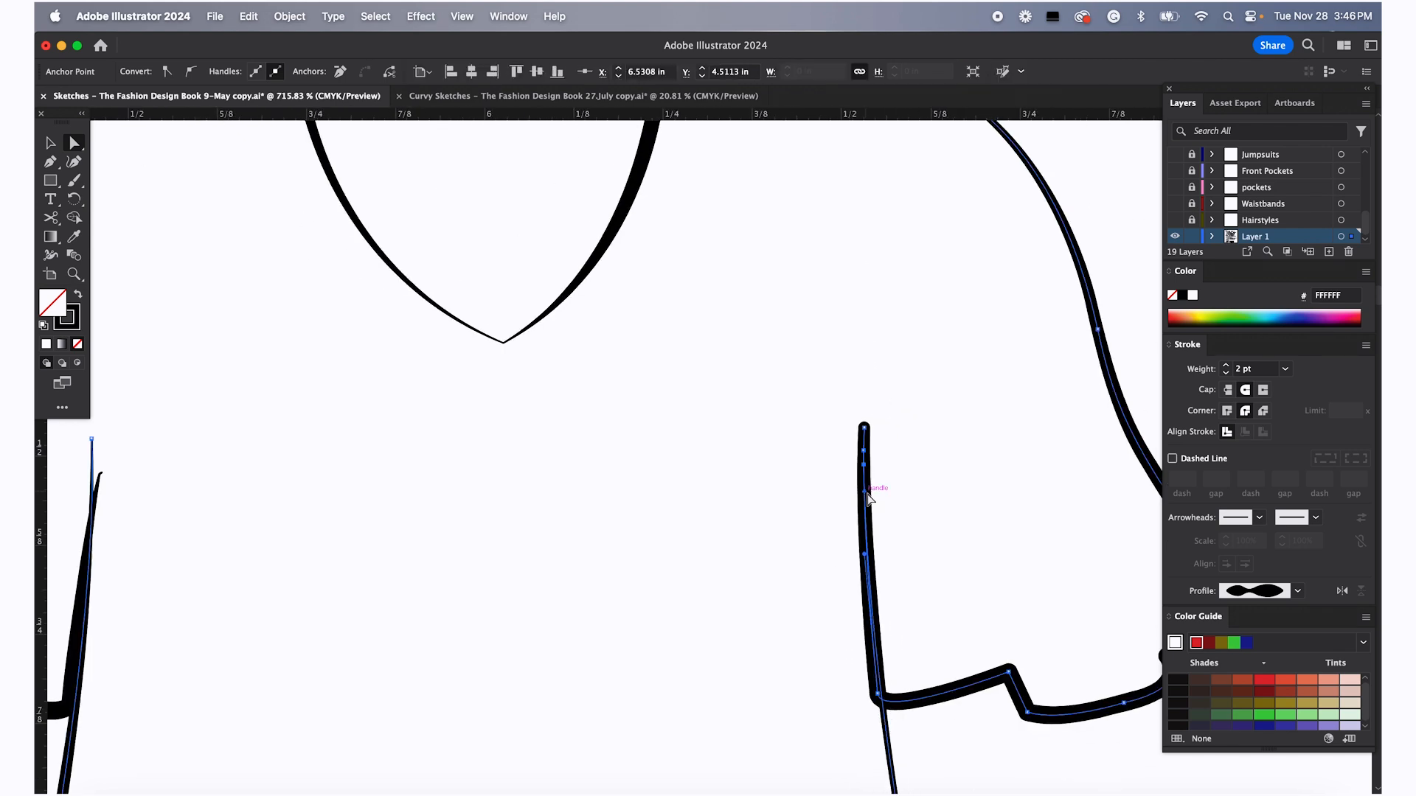
scroll(493, 527, "up", 3)
scroll(542, 530, "up", 5)
left_click(542, 532)
left_click(507, 408, "shift")
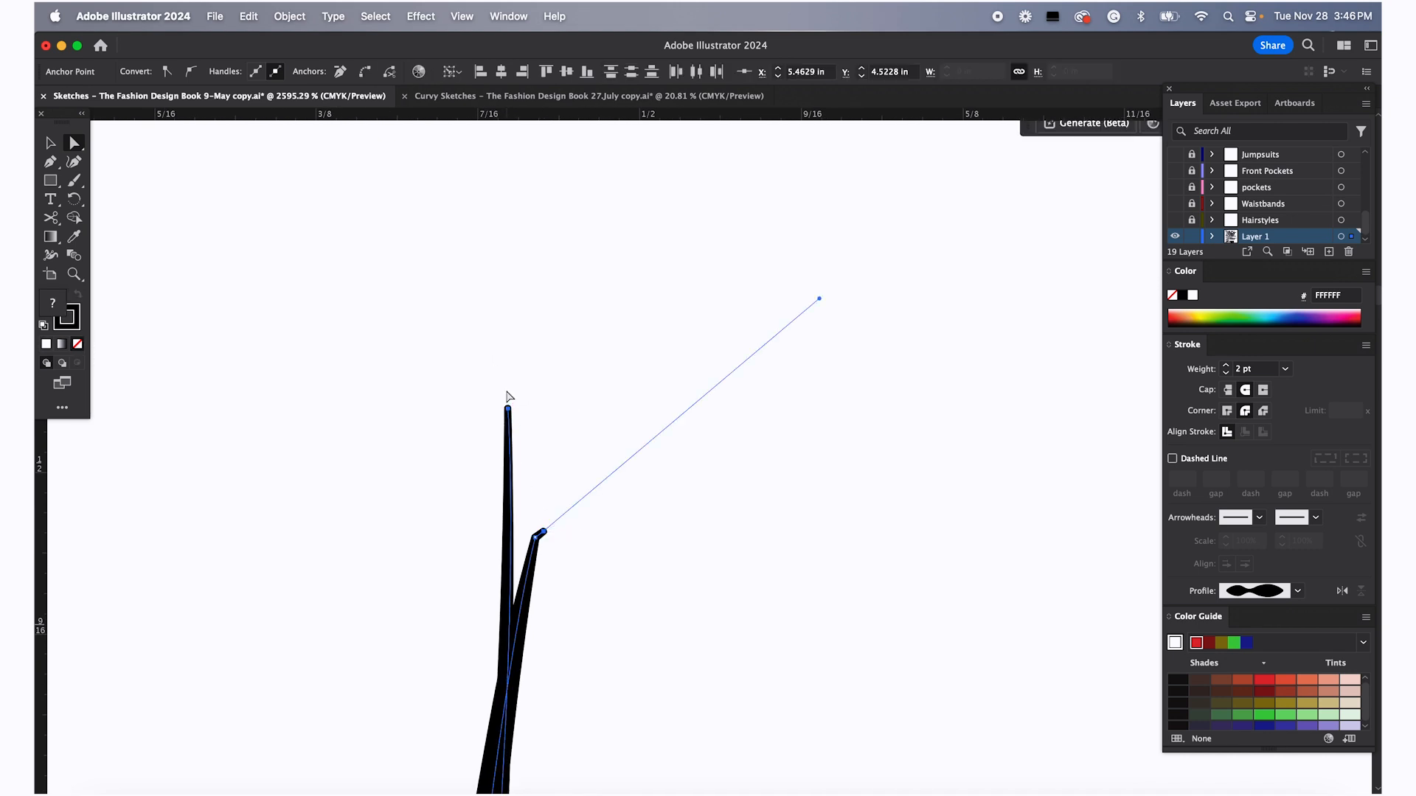
right_click(507, 407)
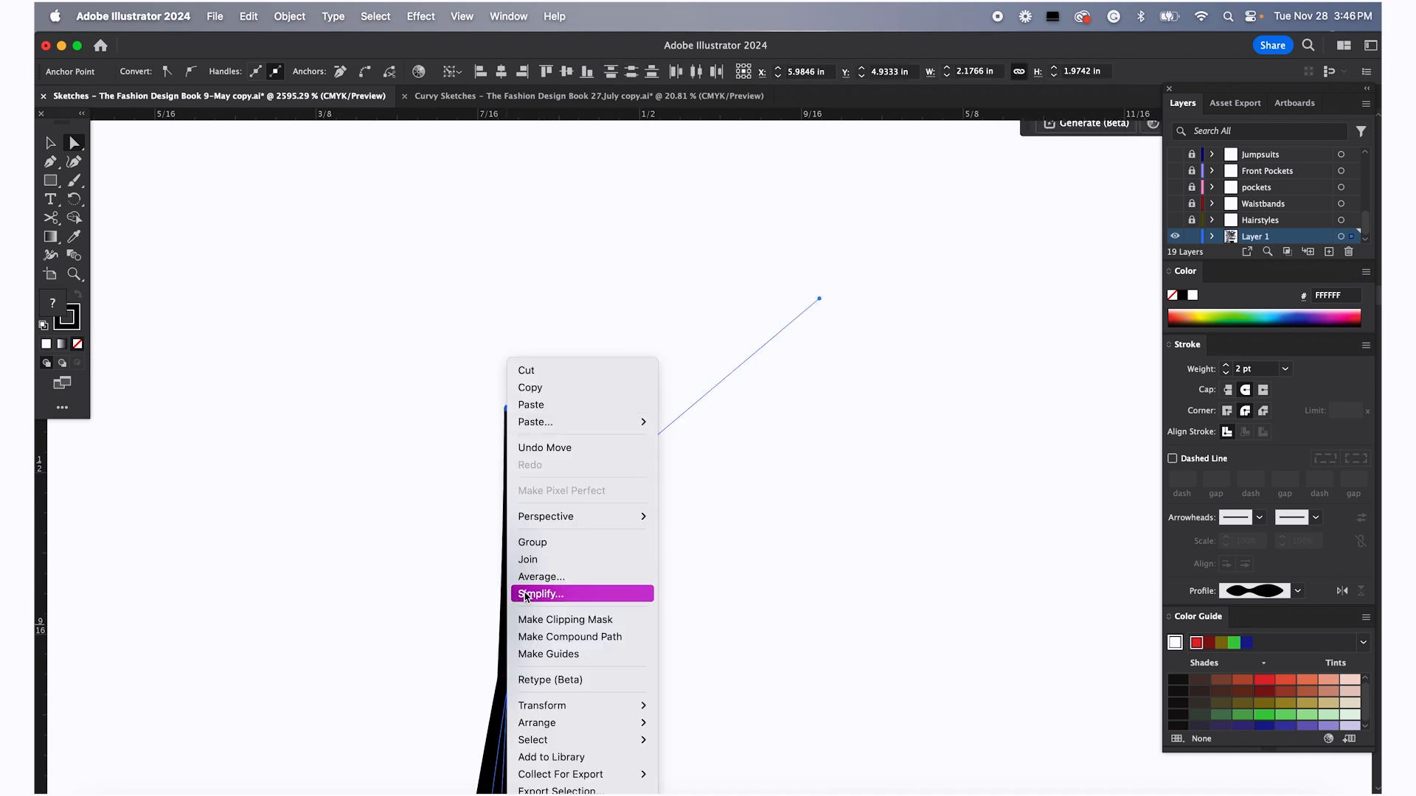
left_click(534, 559)
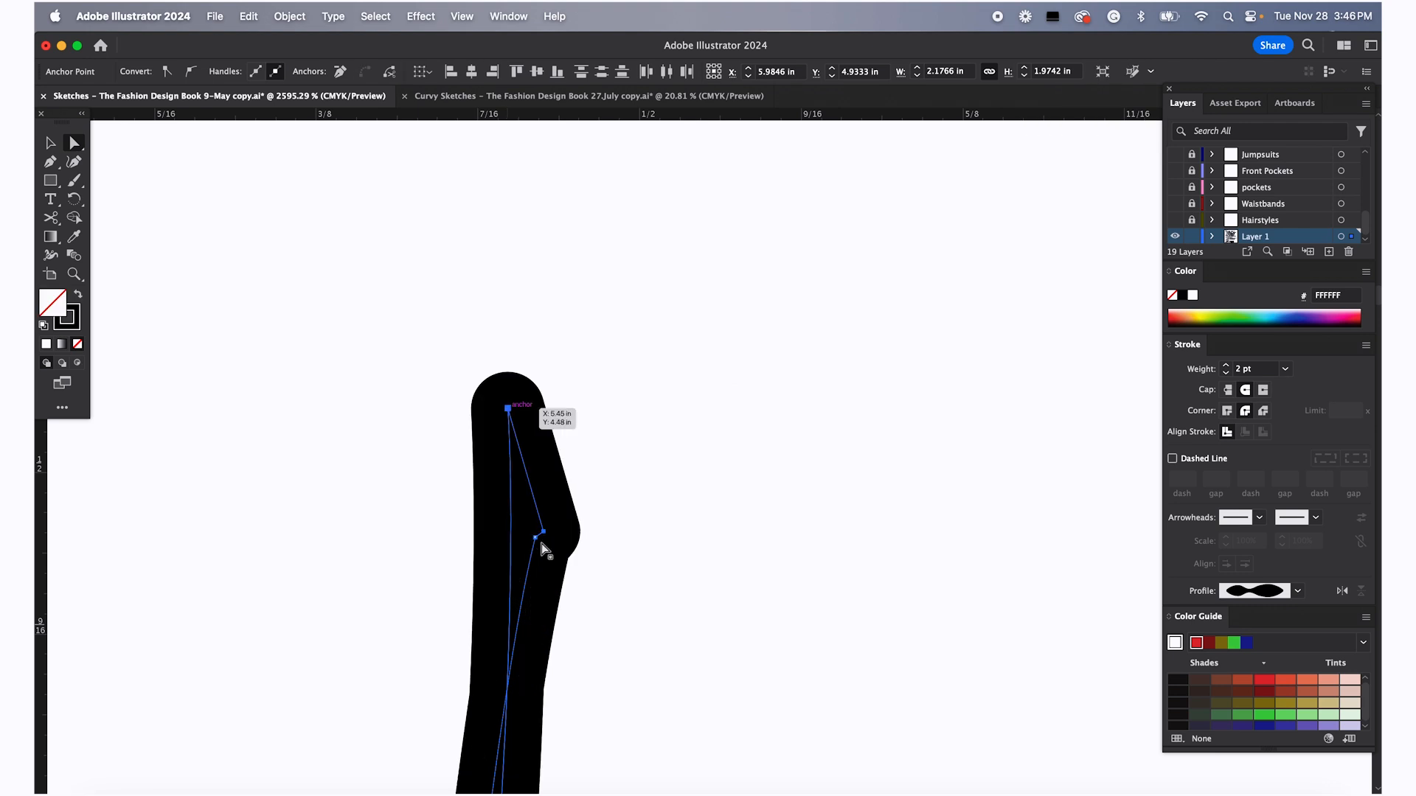
left_click(542, 535)
left_click_drag(511, 406, 508, 410)
left_click_drag(540, 538, 511, 538)
Join the left shoulder's ruffled edge to the left armhole curve
scroll(511, 539, "down", 10)
scroll(528, 459, "up", 4)
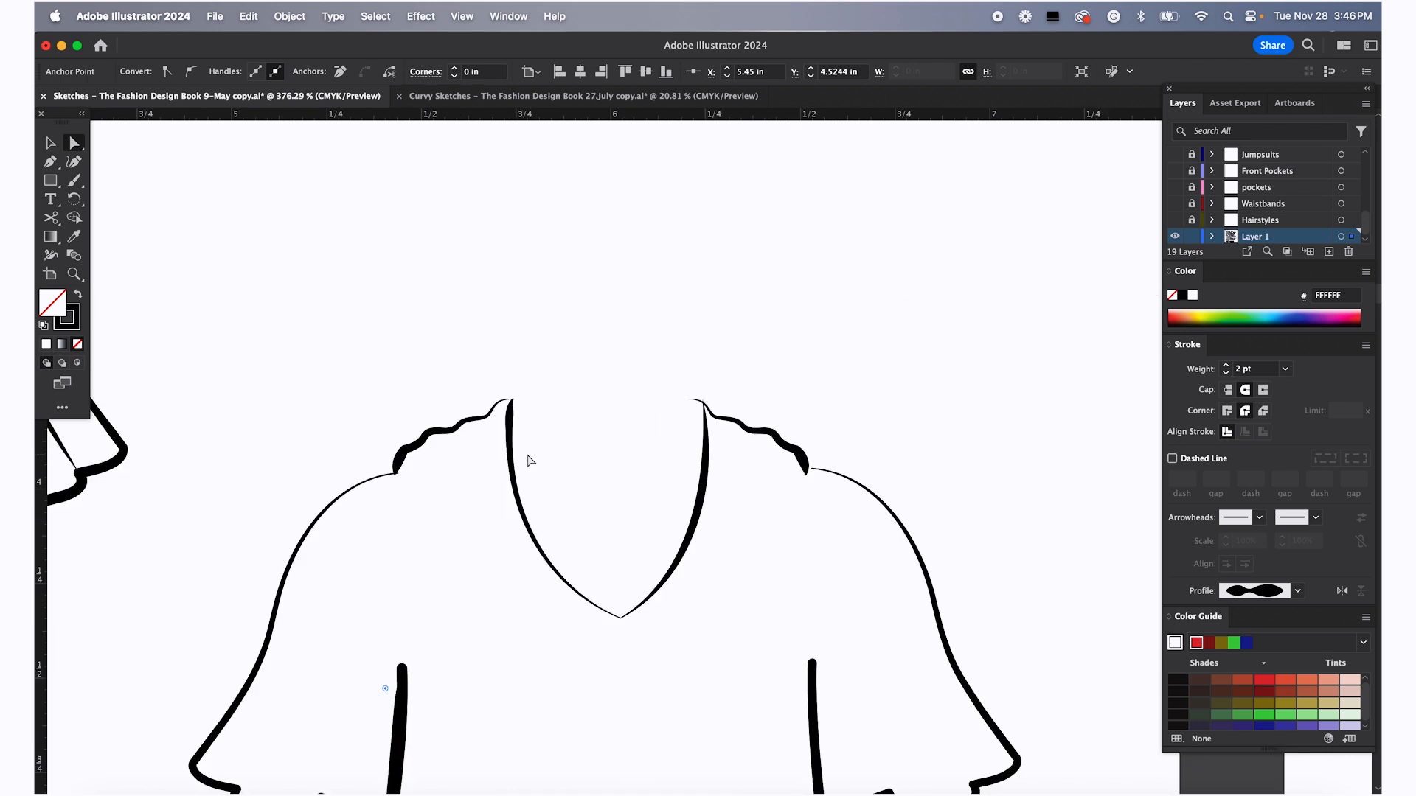
left_click_drag(367, 455, 408, 483)
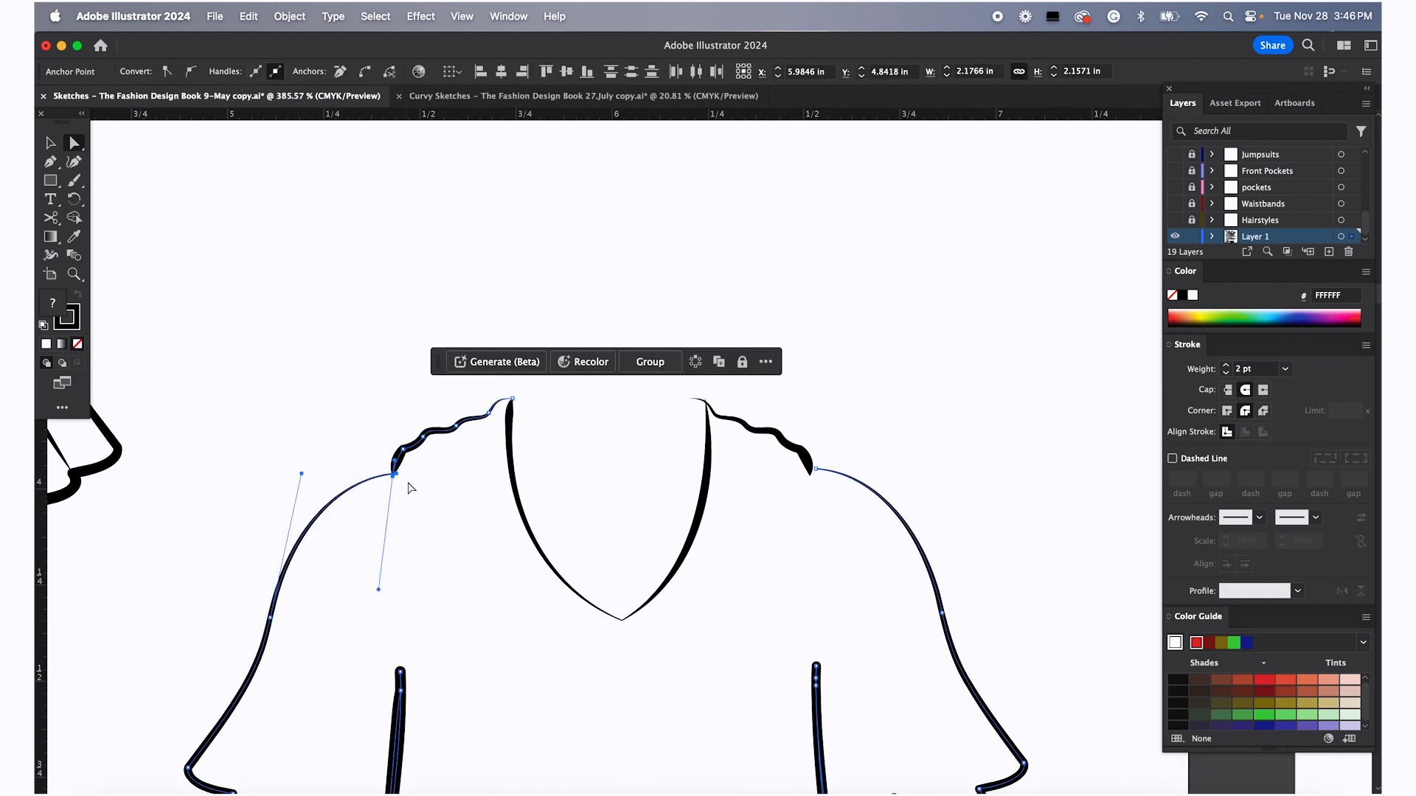
right_click(396, 478)
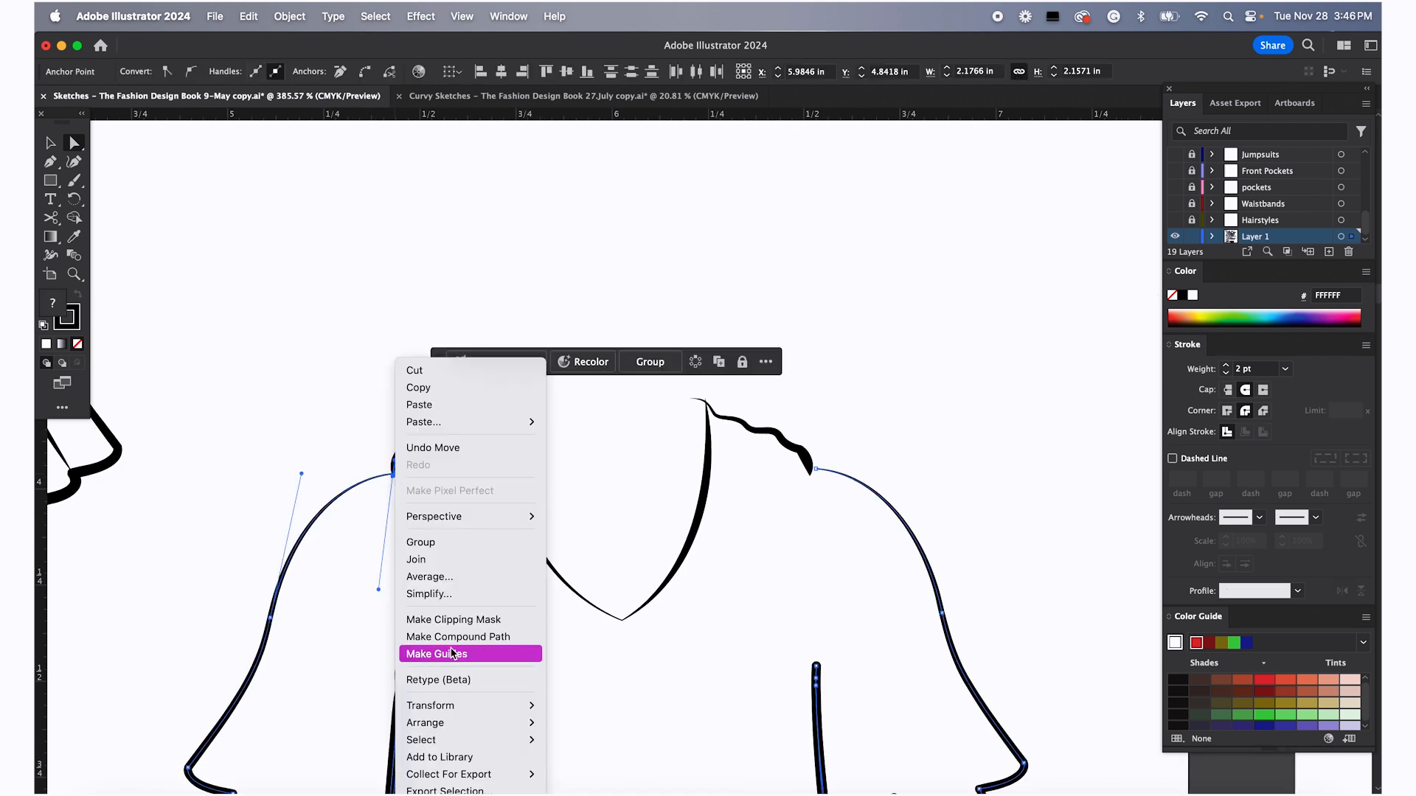
left_click(437, 557)
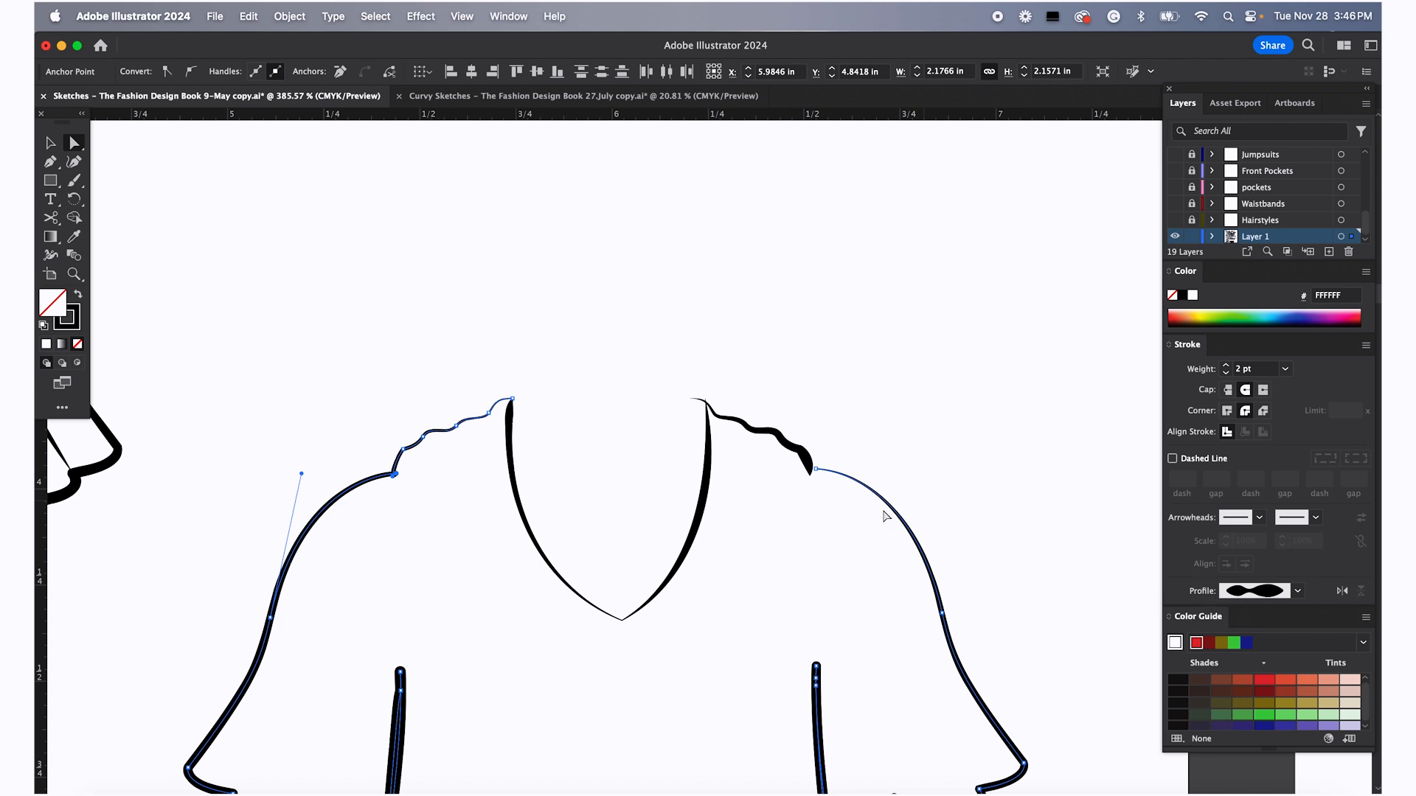
left_click_drag(526, 418, 525, 416)
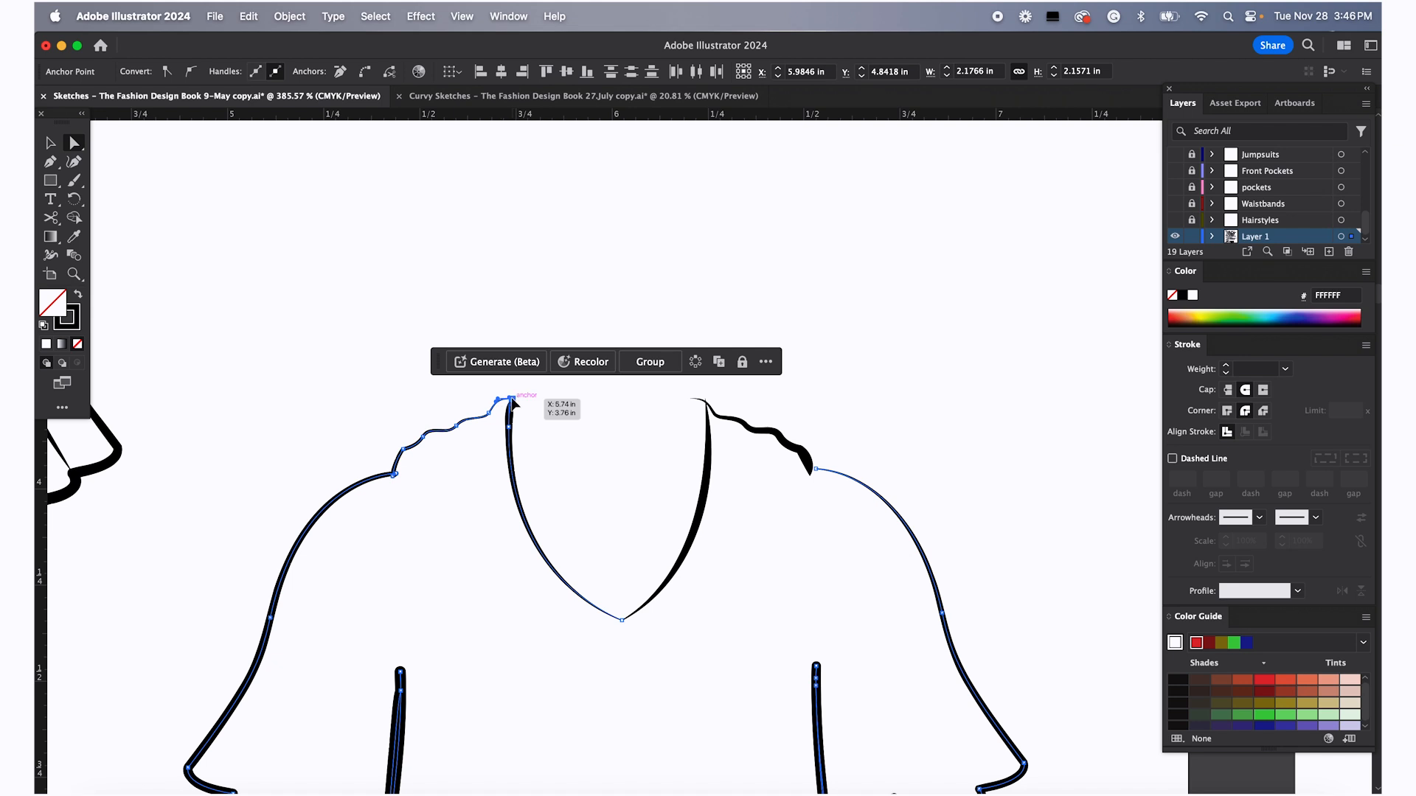
Join the left shoulder's ruffled edge to the left neckline's top endpoint
right_click(512, 402)
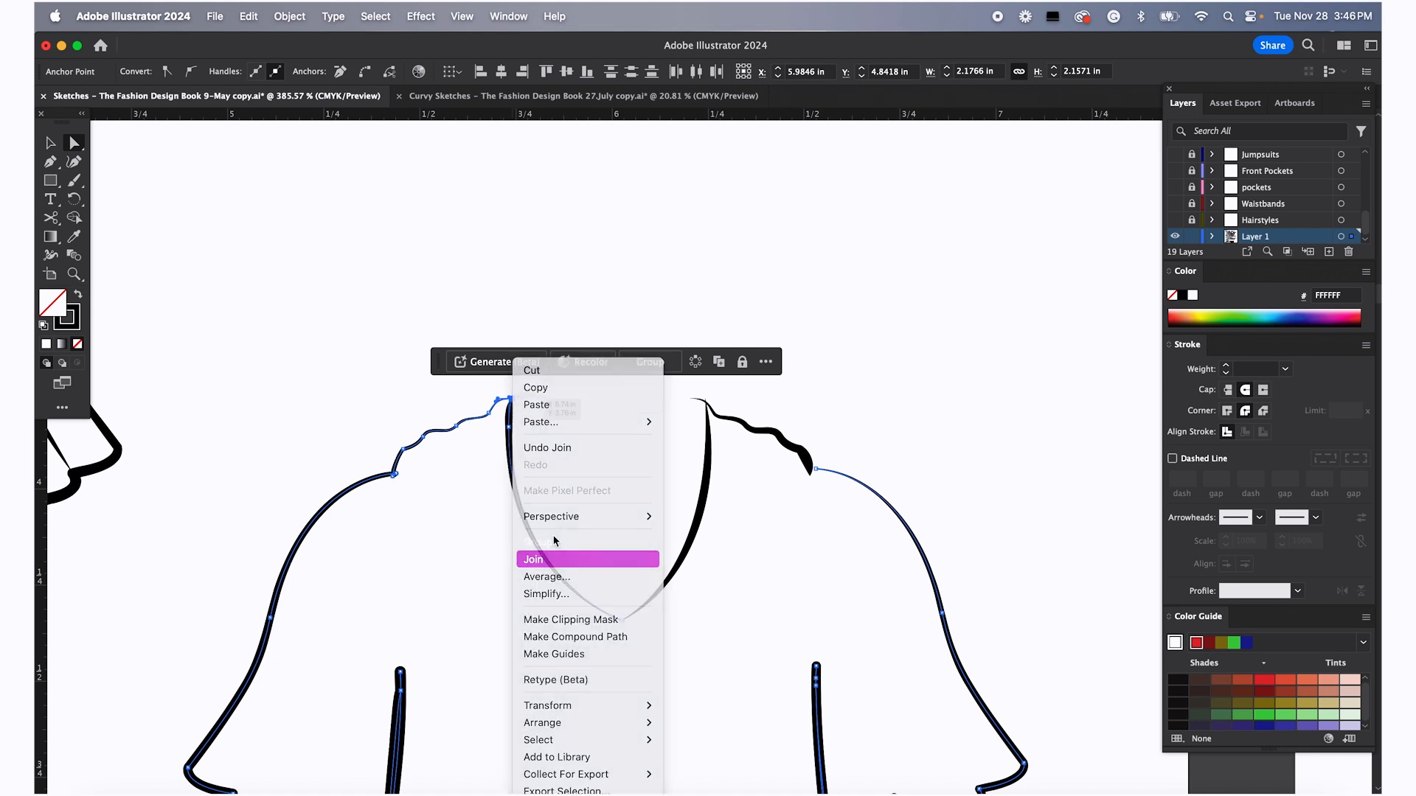
left_click(554, 557)
Select the two anchors at the bottom of the V-neck and join them into one point
left_click_drag(611, 597, 635, 633)
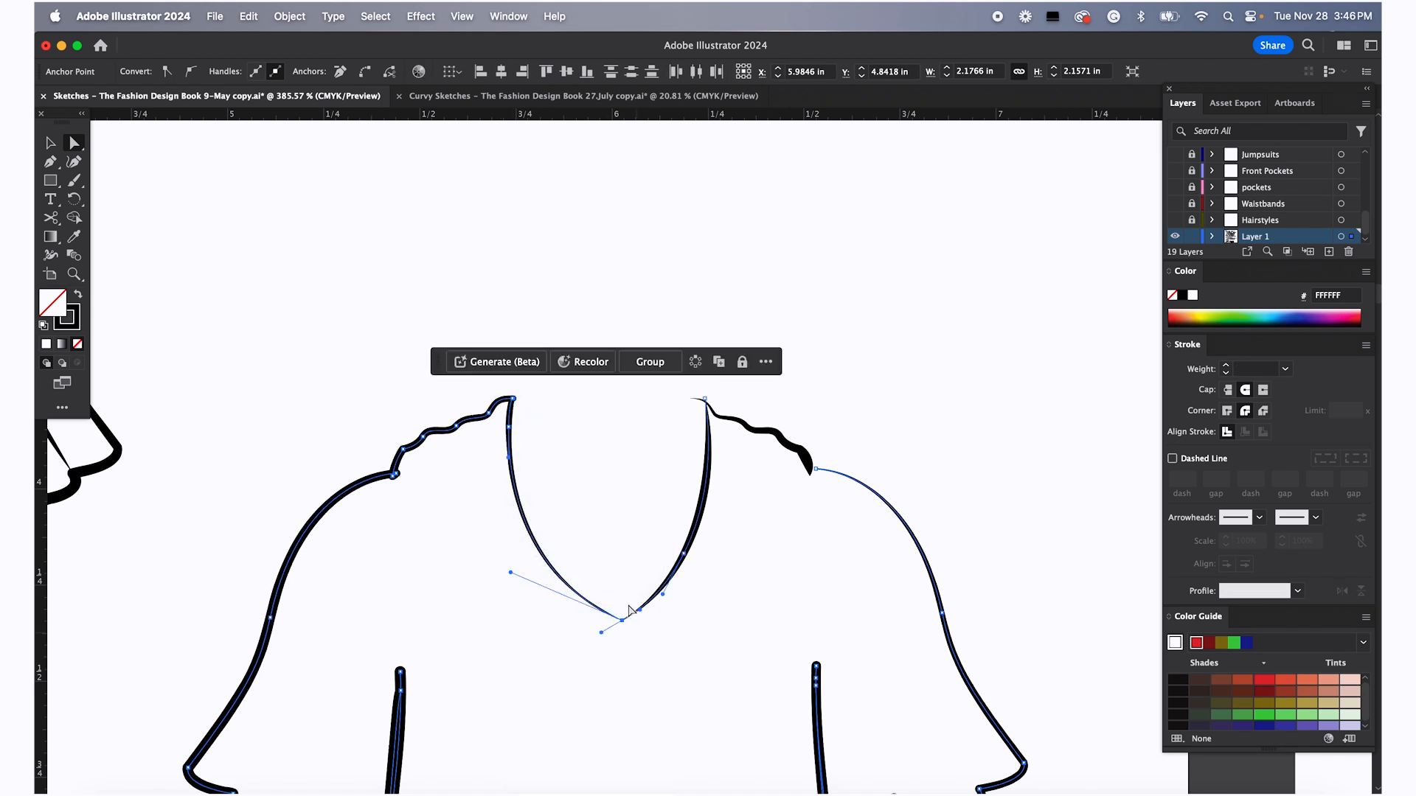
right_click(622, 619)
left_click(649, 542)
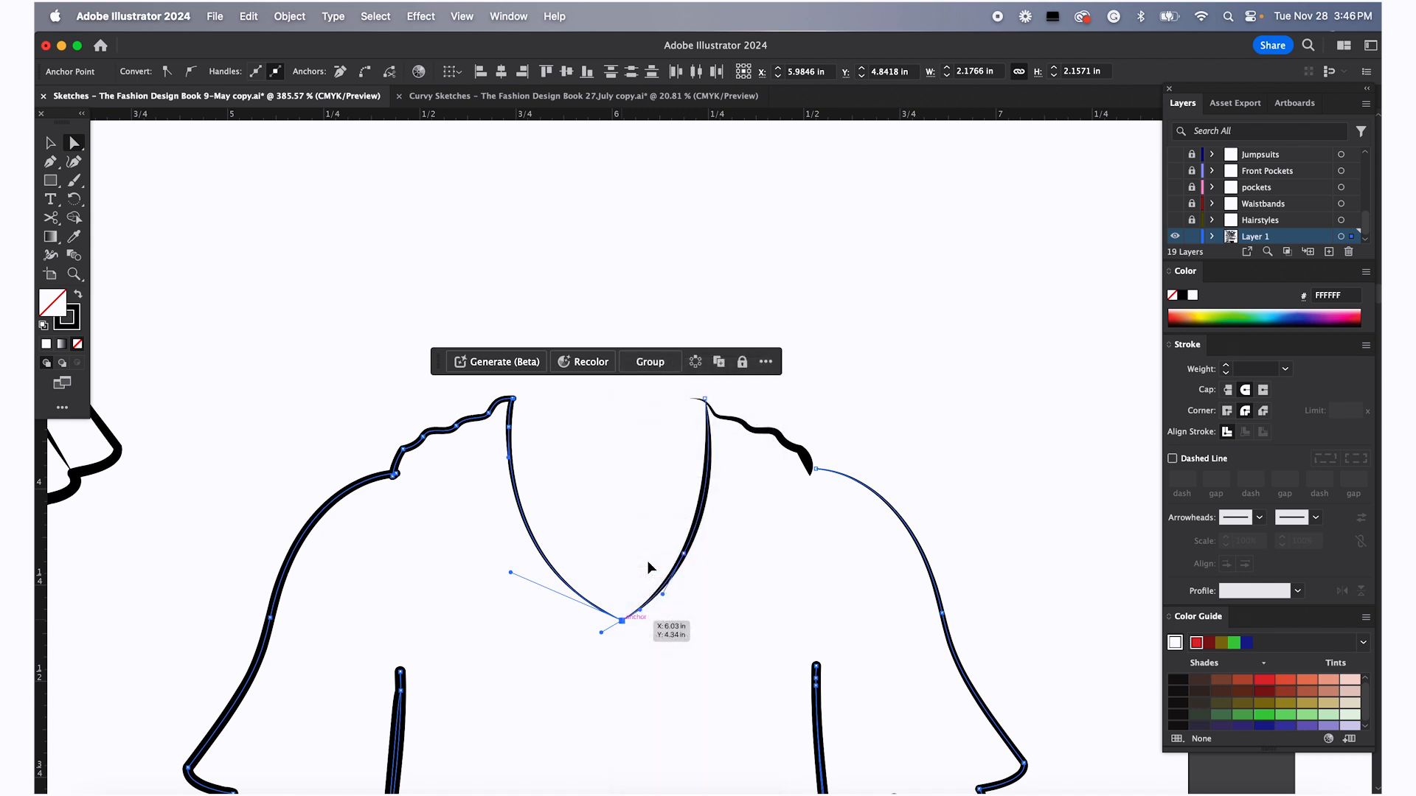
Join the right neckline's top endpoint to the right shoulder's ruffled edge, adjusting the corner anchor
scroll(725, 376, "up", 5)
left_click(664, 454)
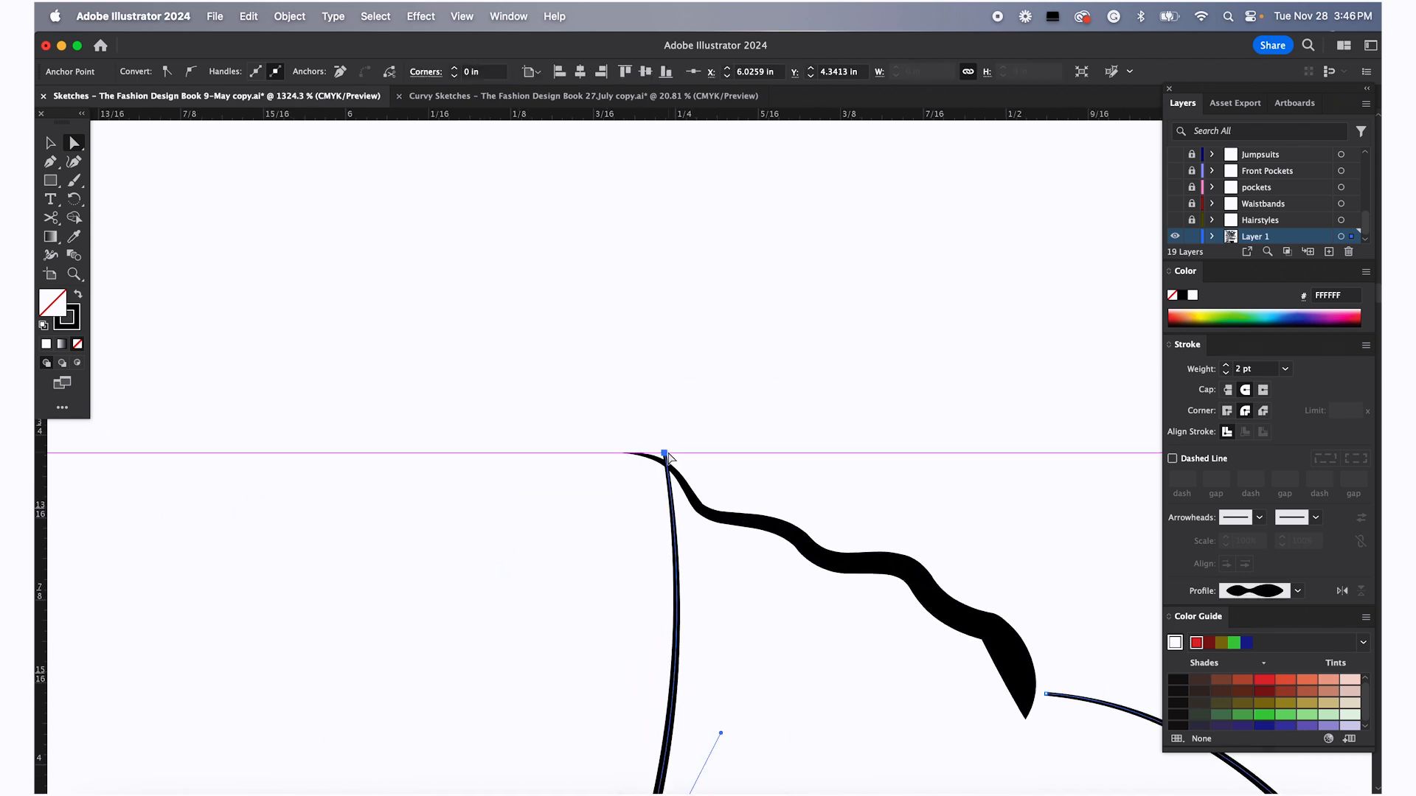
left_click(672, 434)
left_click(665, 454)
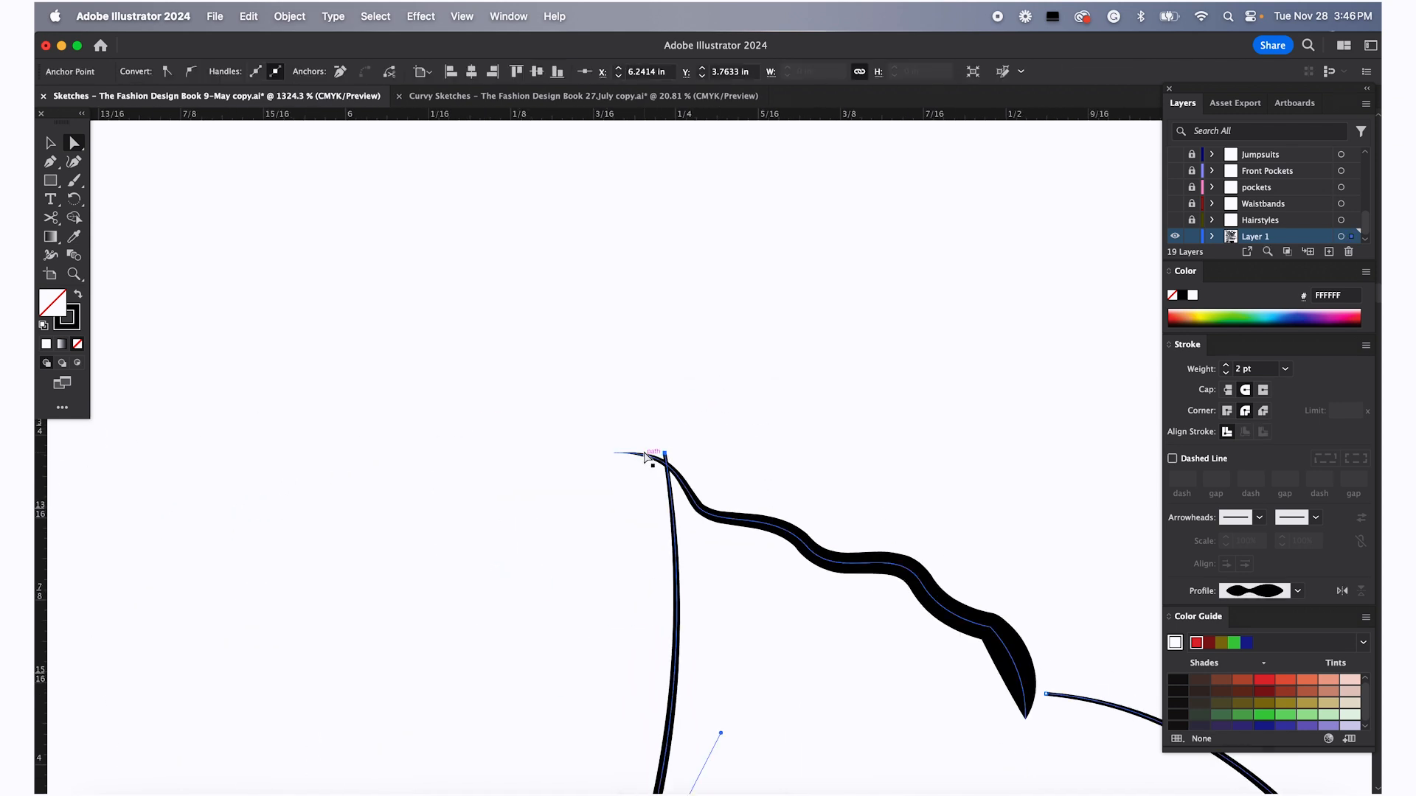
left_click(641, 471)
mouse_move(660, 456)
left_mouse_down()
mouse_move(683, 454)
mouse_move(674, 467)
left_mouse_up()
right_click(667, 450)
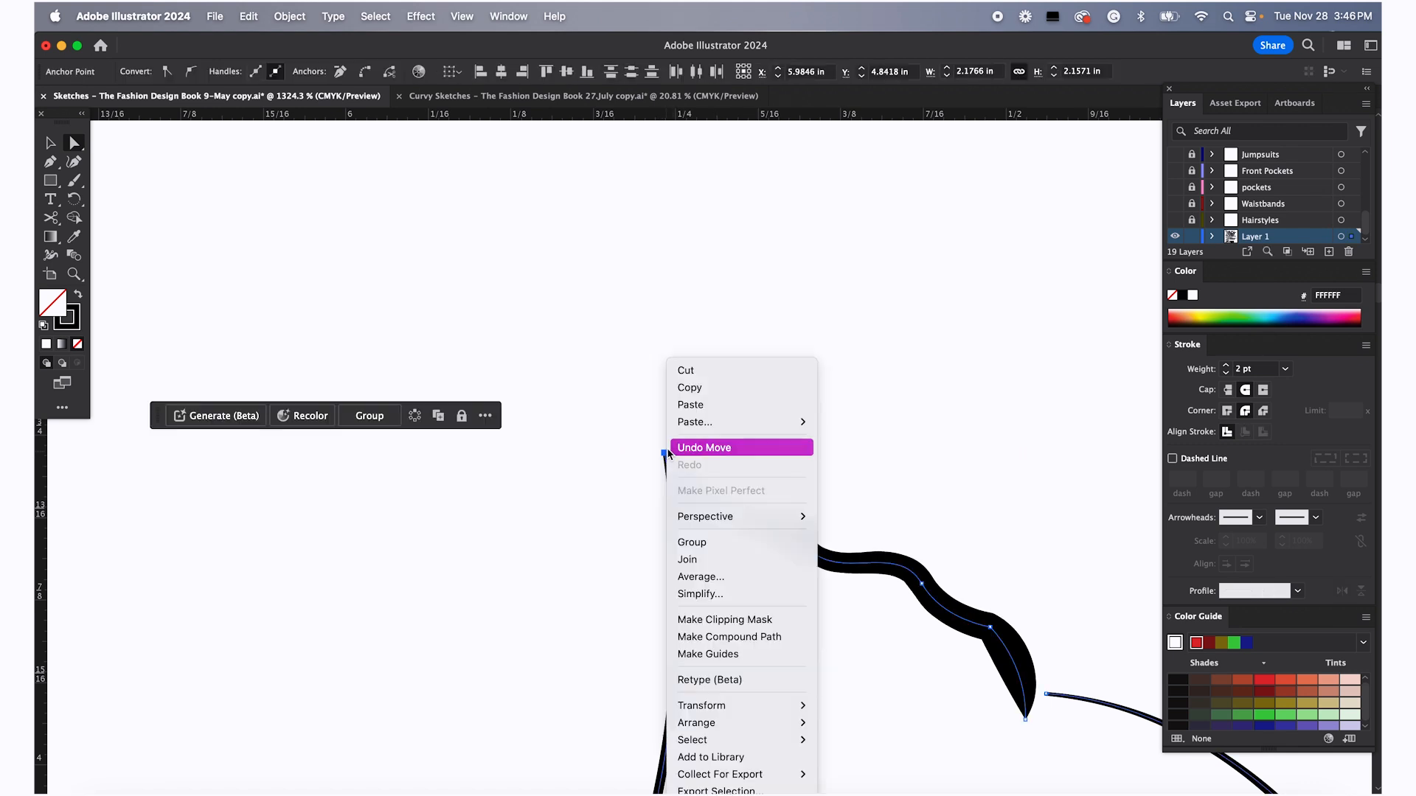
left_click(687, 558)
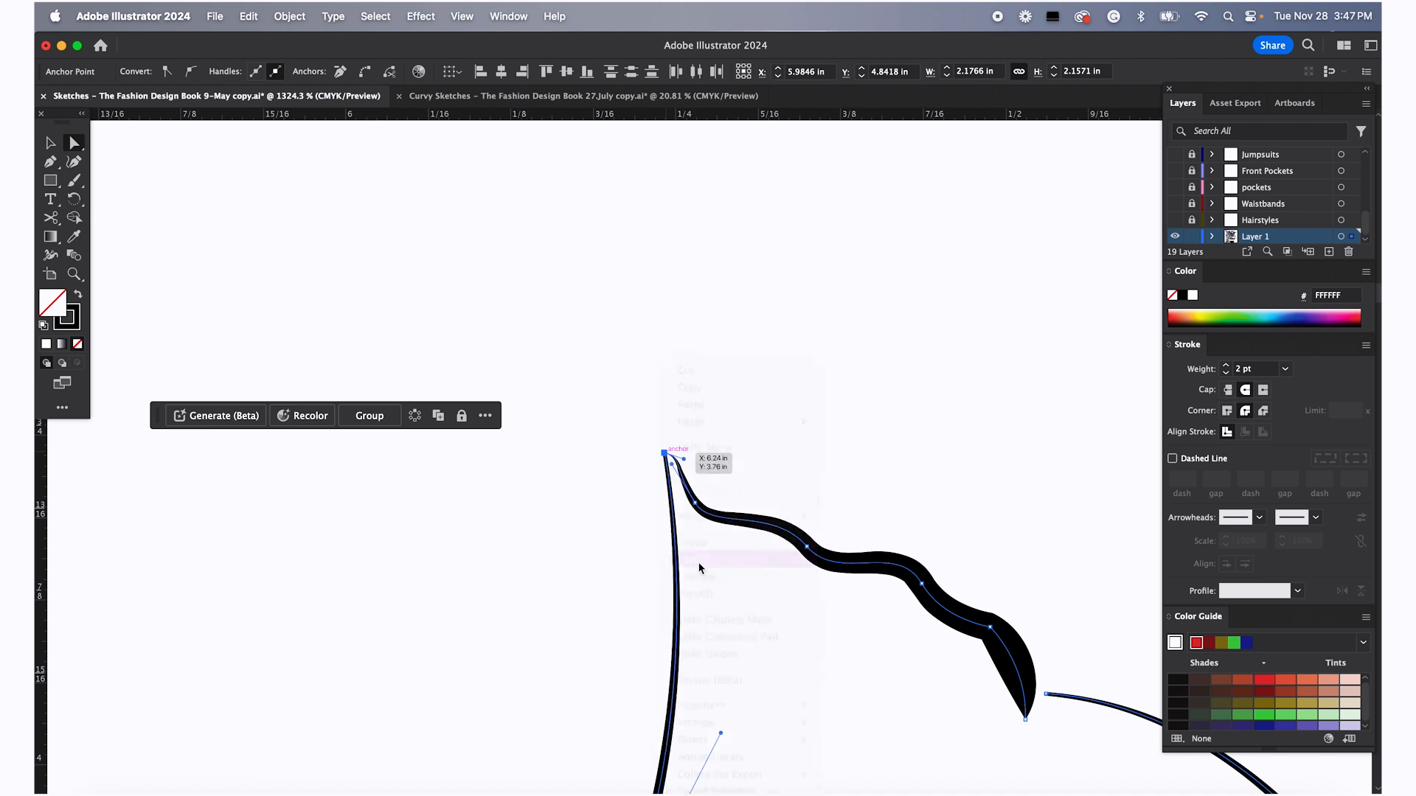
Join the right shoulder ruffle's lower end to the right armhole curve
scroll(929, 615, "right", 4)
scroll(930, 616, "down", 3)
scroll(914, 602, "right", 2)
scroll(915, 603, "down", 2)
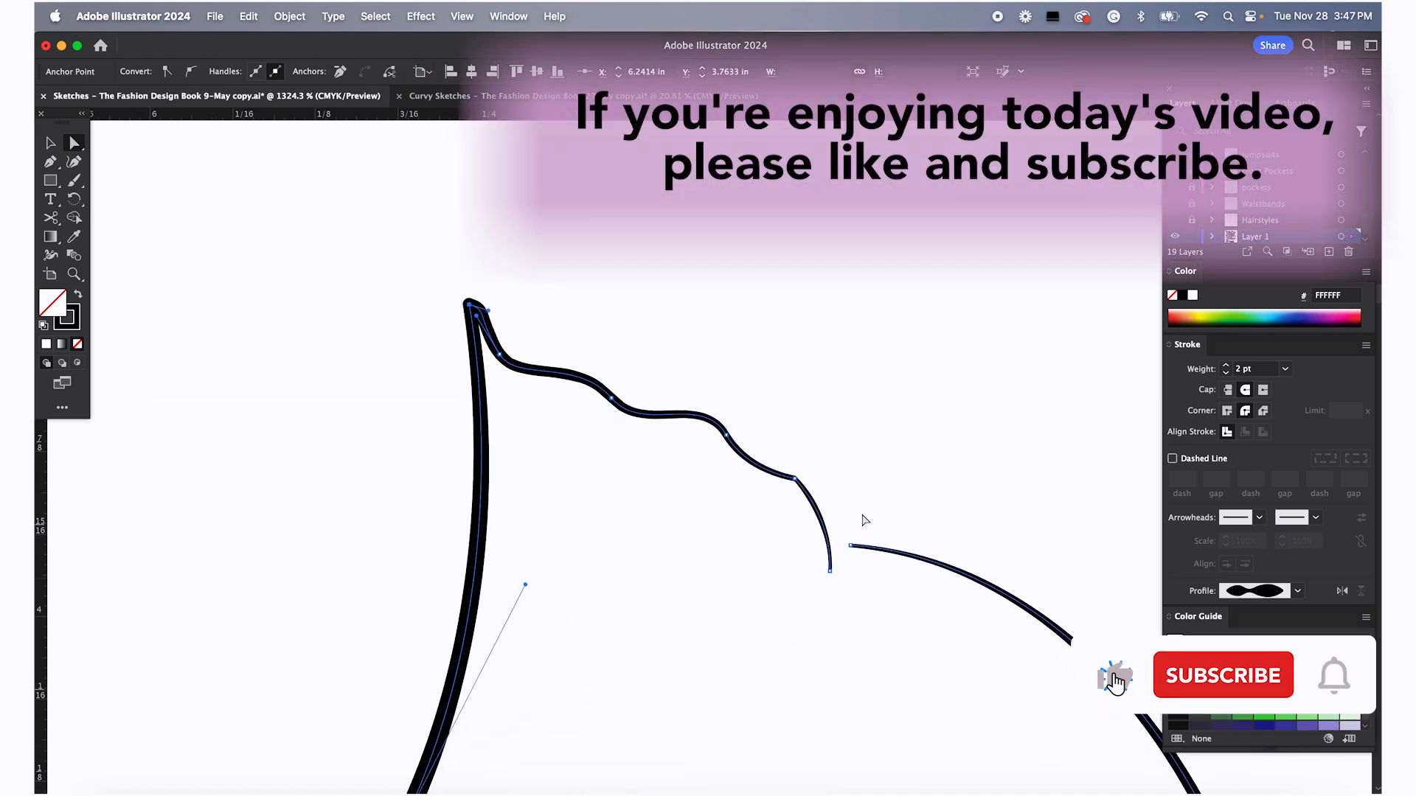
right_click(831, 563)
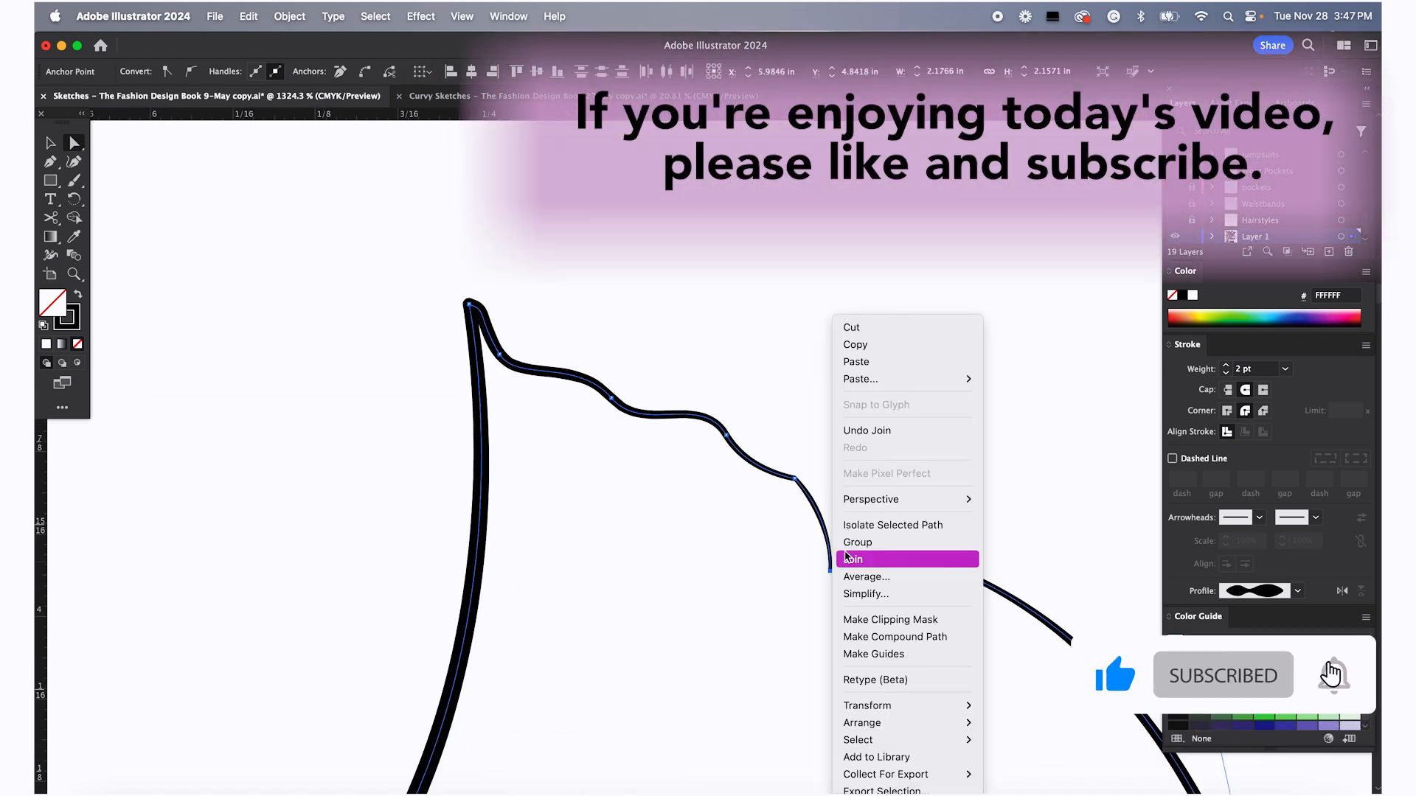
left_click(856, 562)
left_click(861, 508)
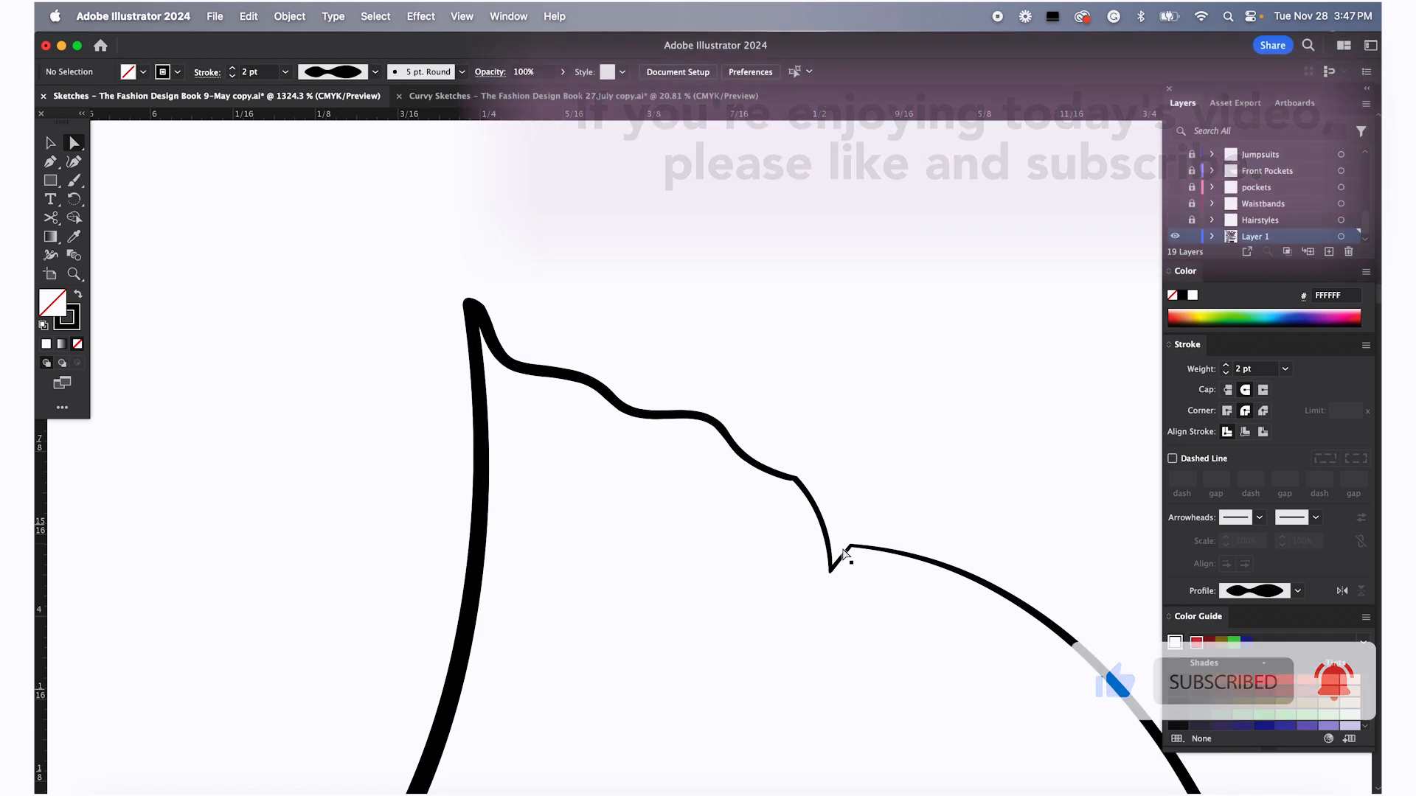
Move the new corner anchor between the right shoulder ruffle and armhole upward to smooth the join
scroll(844, 564, "up", 3)
left_click(823, 580)
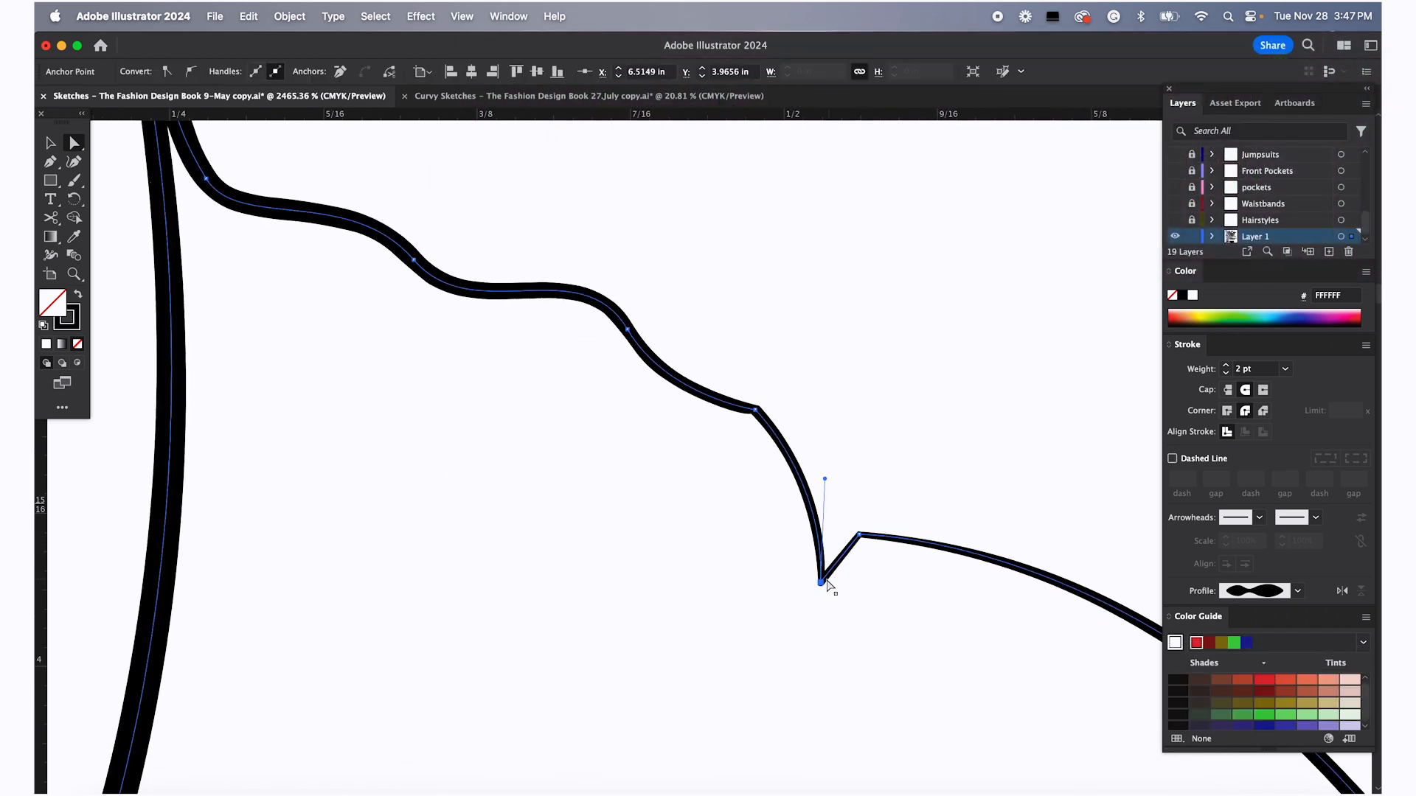
left_click_drag(822, 577, 817, 531)
left_click(851, 443)
Select the joined outline of the simplified top and give it a red fill
scroll(851, 443, "down", 6)
scroll(826, 486, "down", 3)
scroll(814, 534, "down", 3)
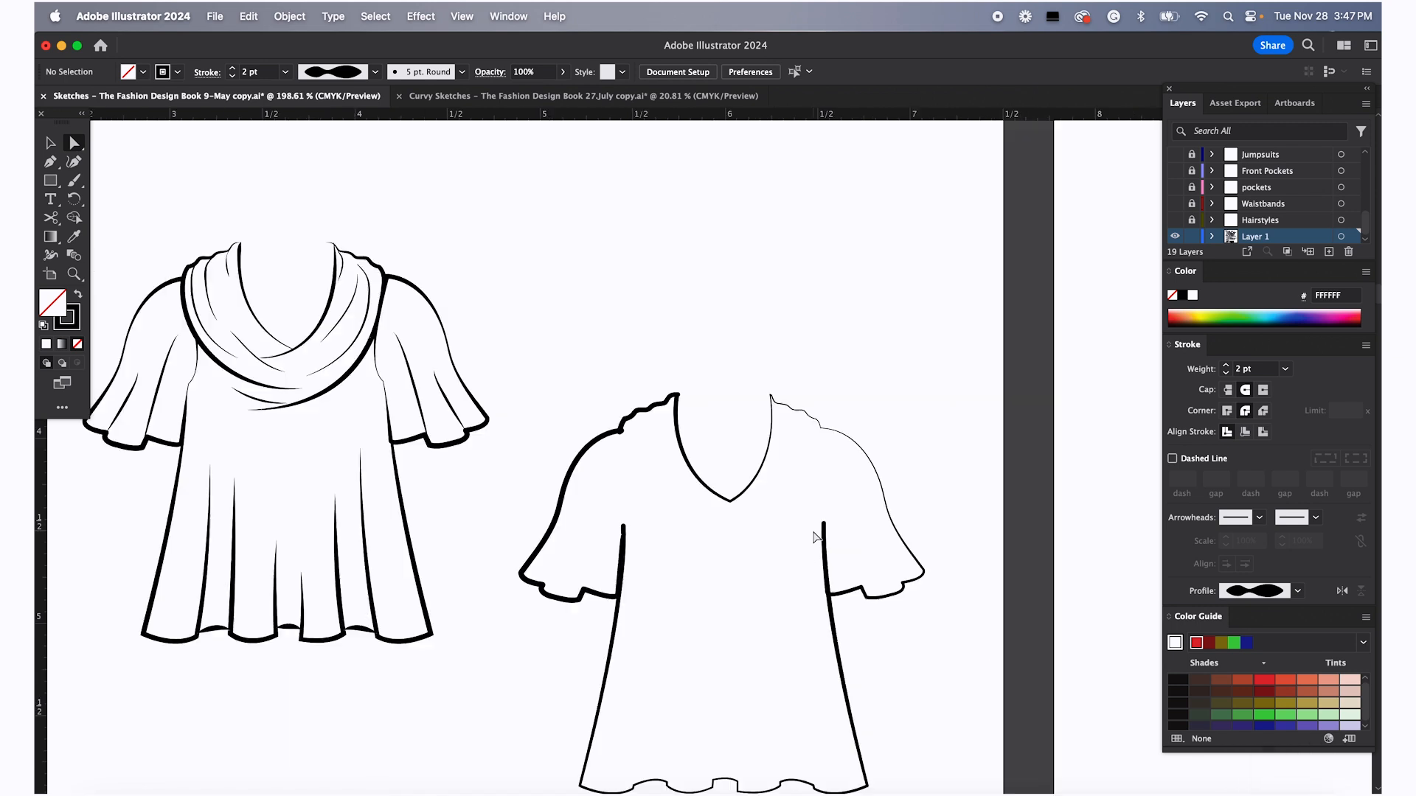
scroll(814, 535, "down", 2)
right_click(719, 652)
left_click(654, 620)
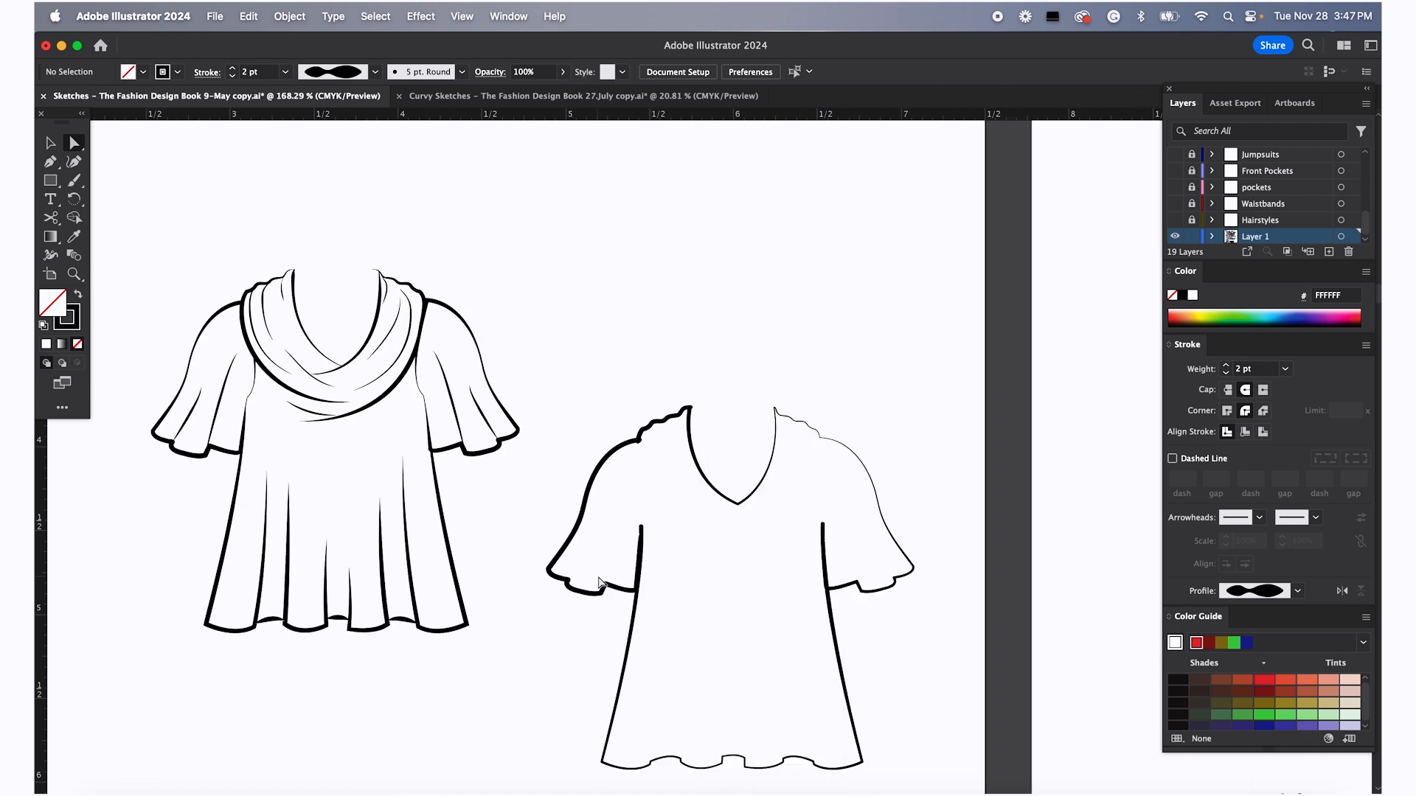
left_click(635, 594)
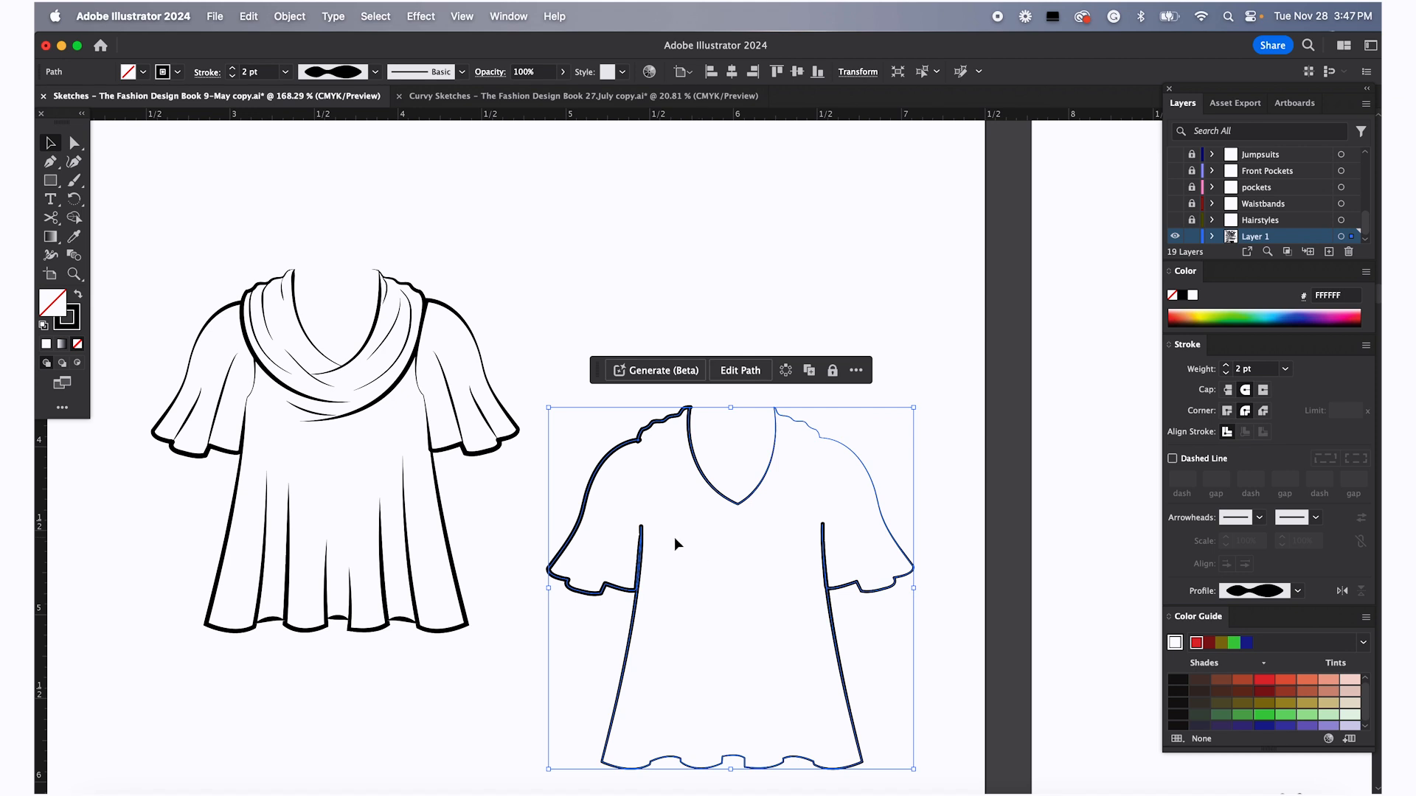
key("a")
left_click(575, 402)
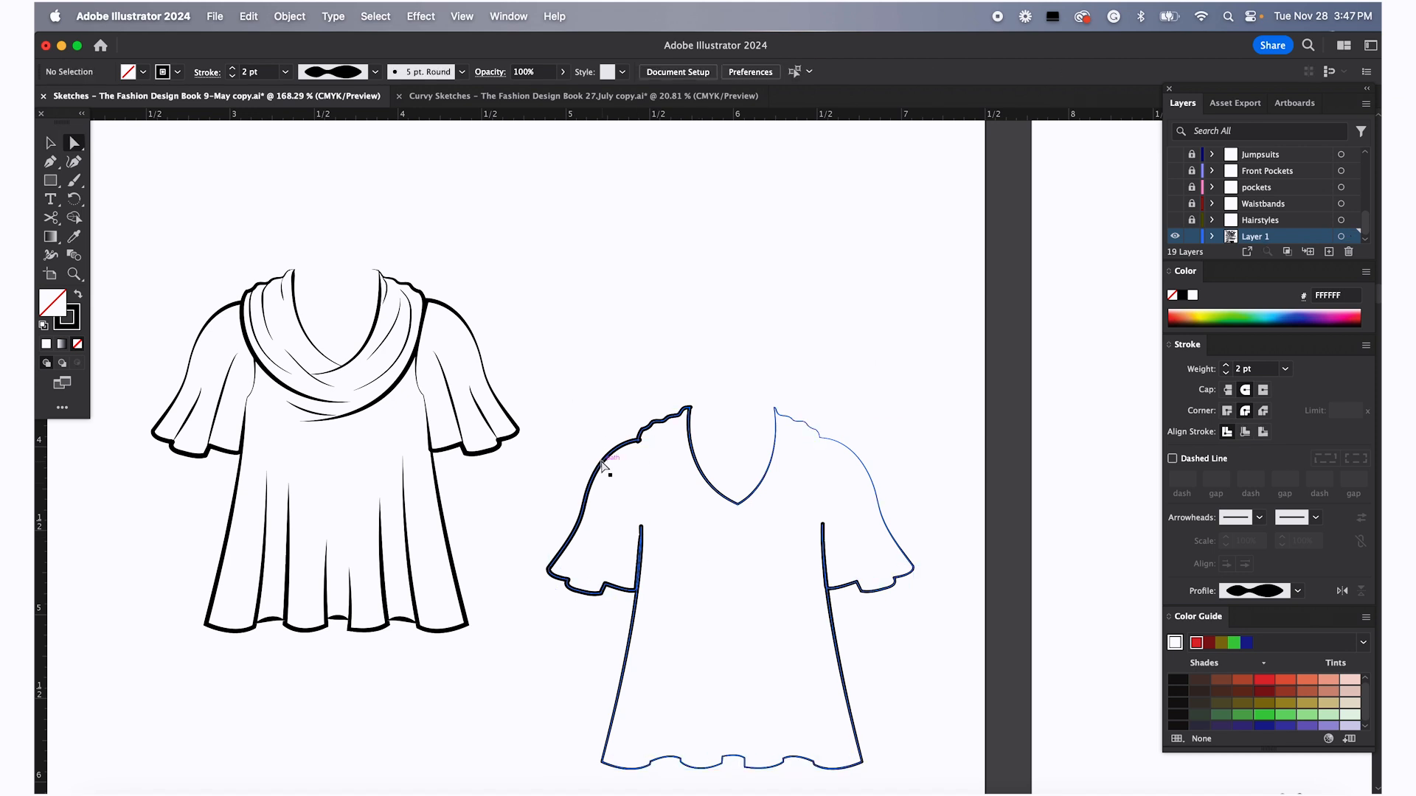
left_click(641, 528)
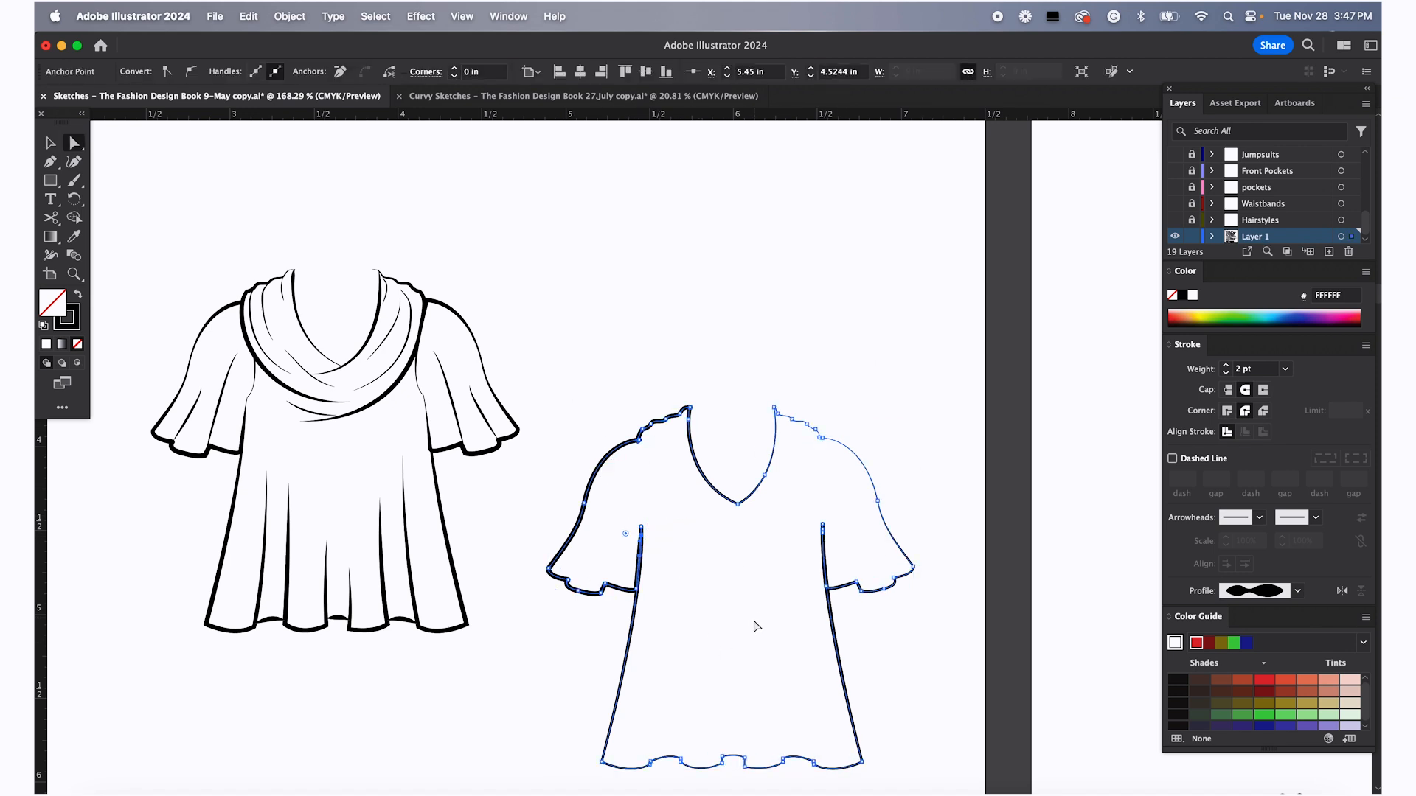
double_click(53, 309)
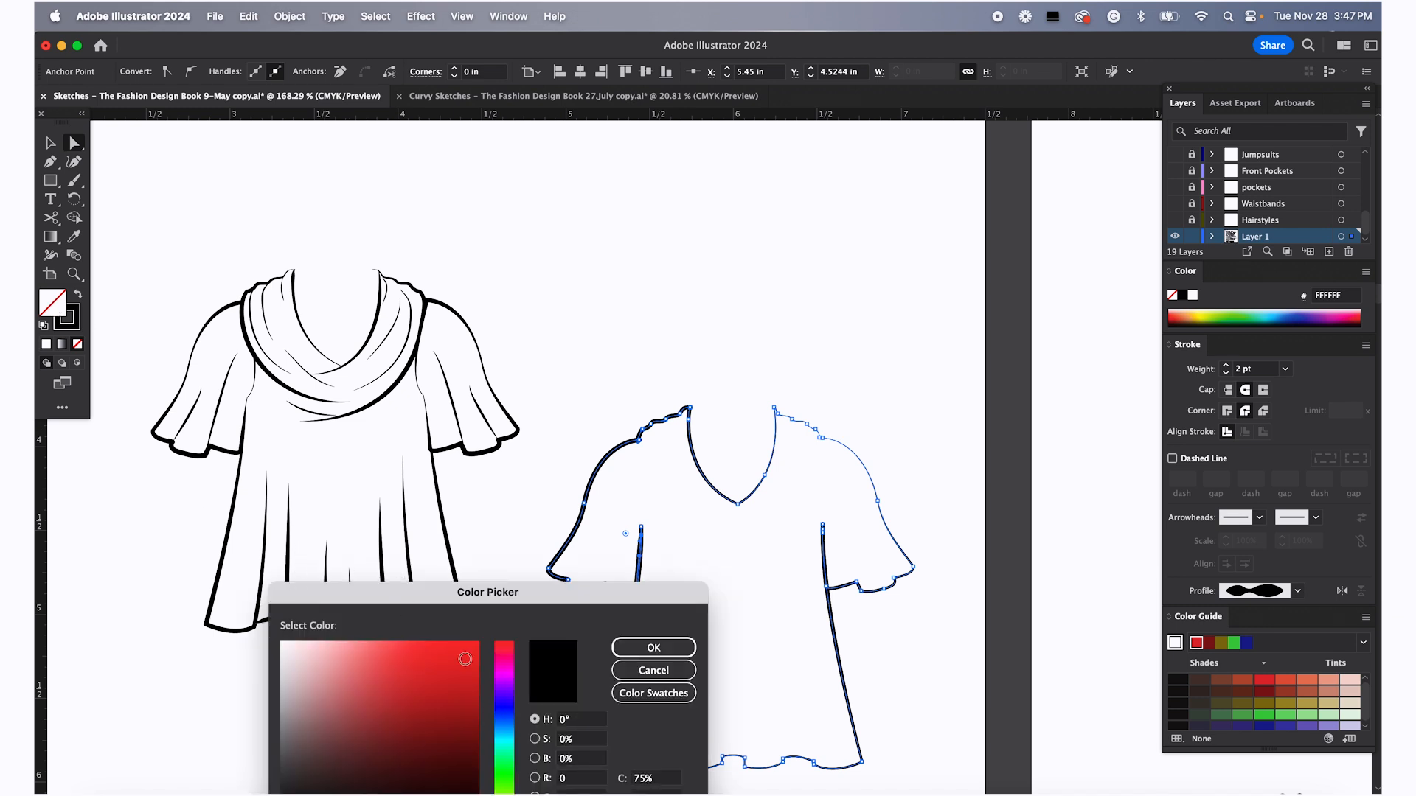
left_click(467, 665)
left_click(663, 649)
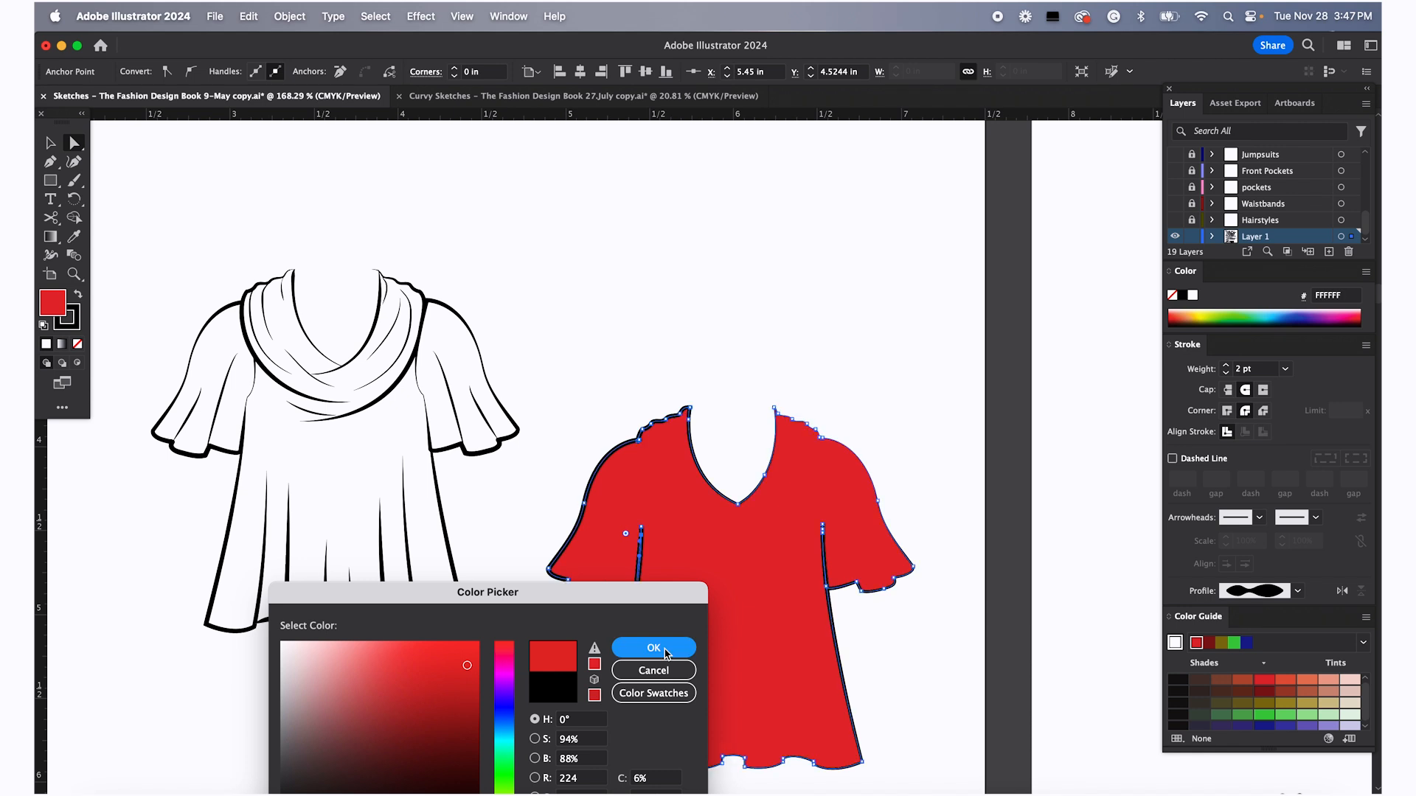
Set the red top's stroke to None
left_click(65, 319)
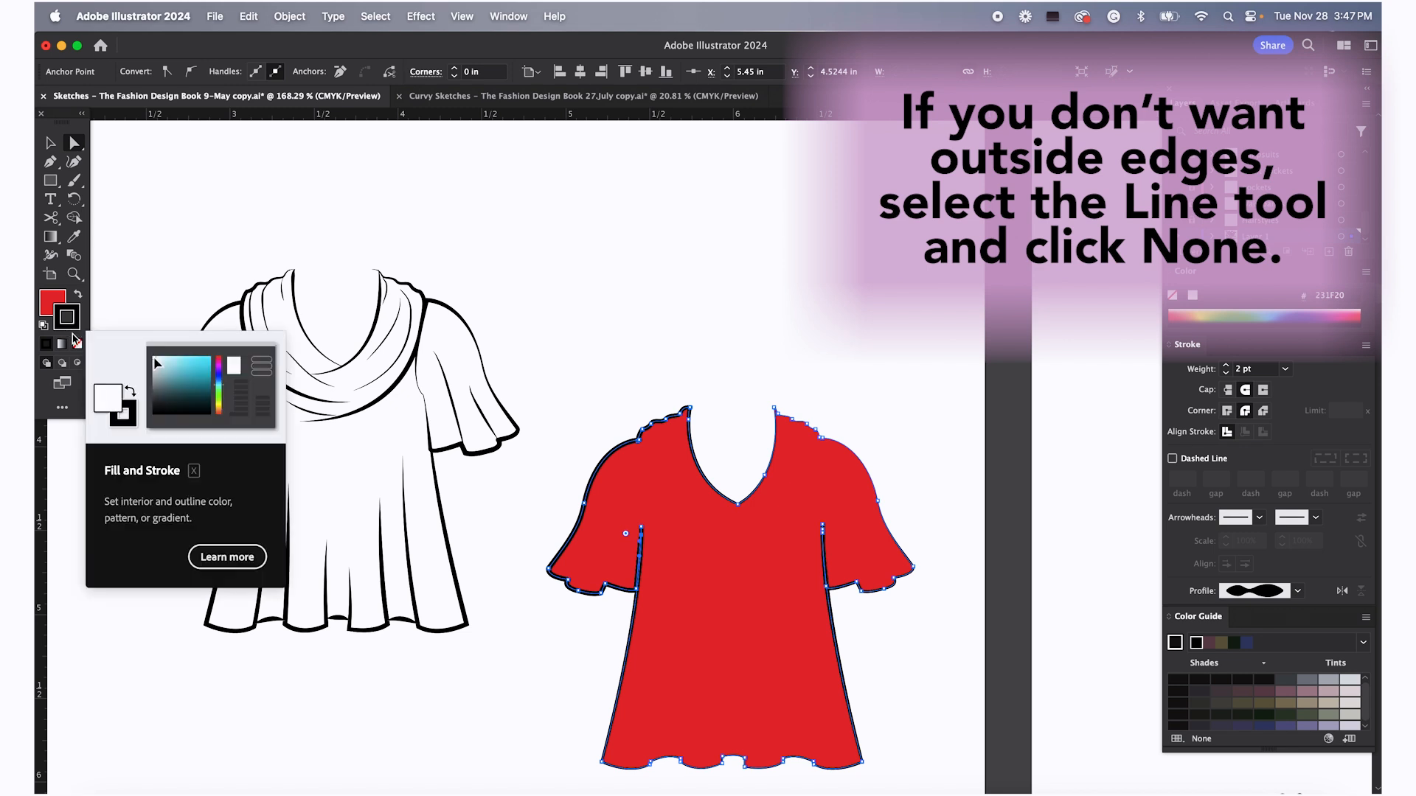
left_click(78, 344)
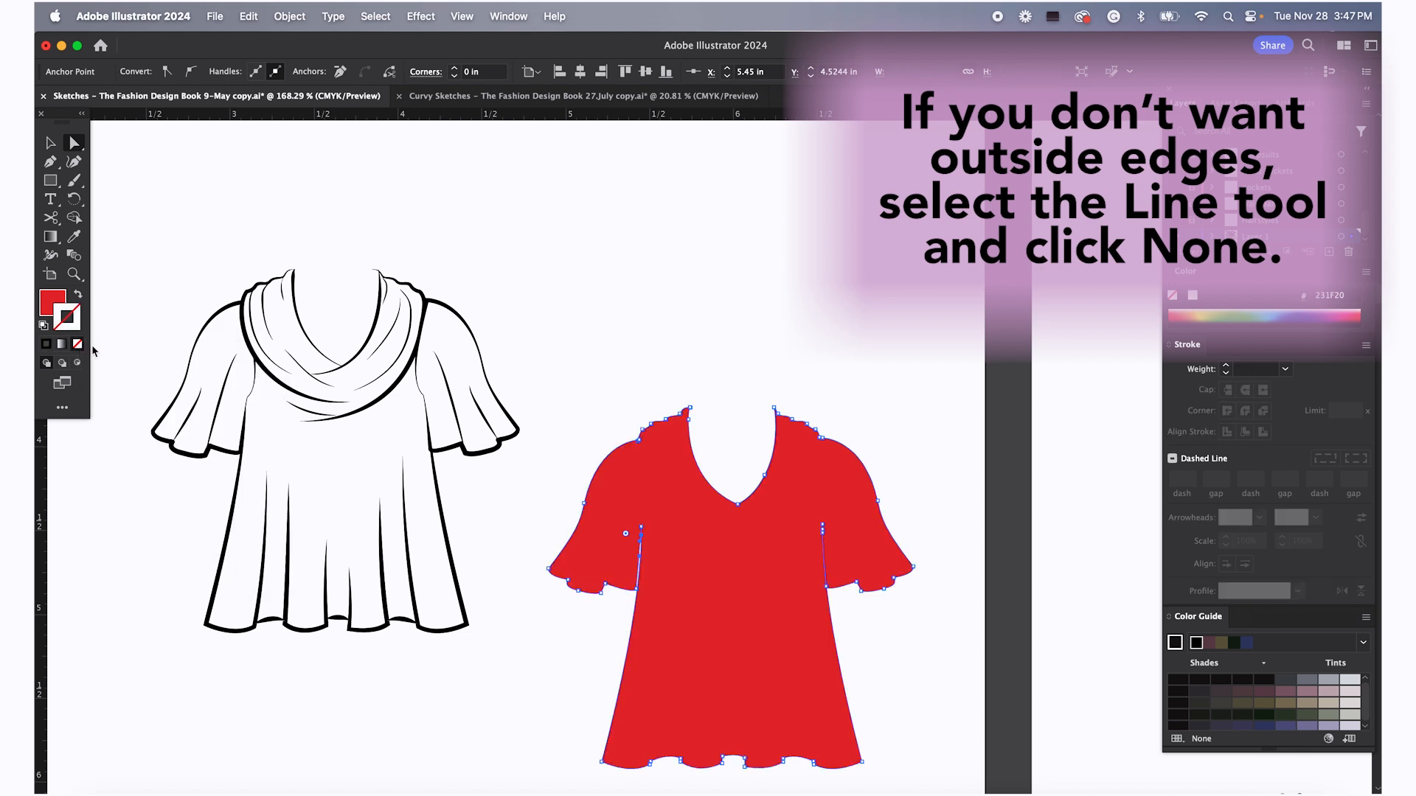
left_click(510, 394)
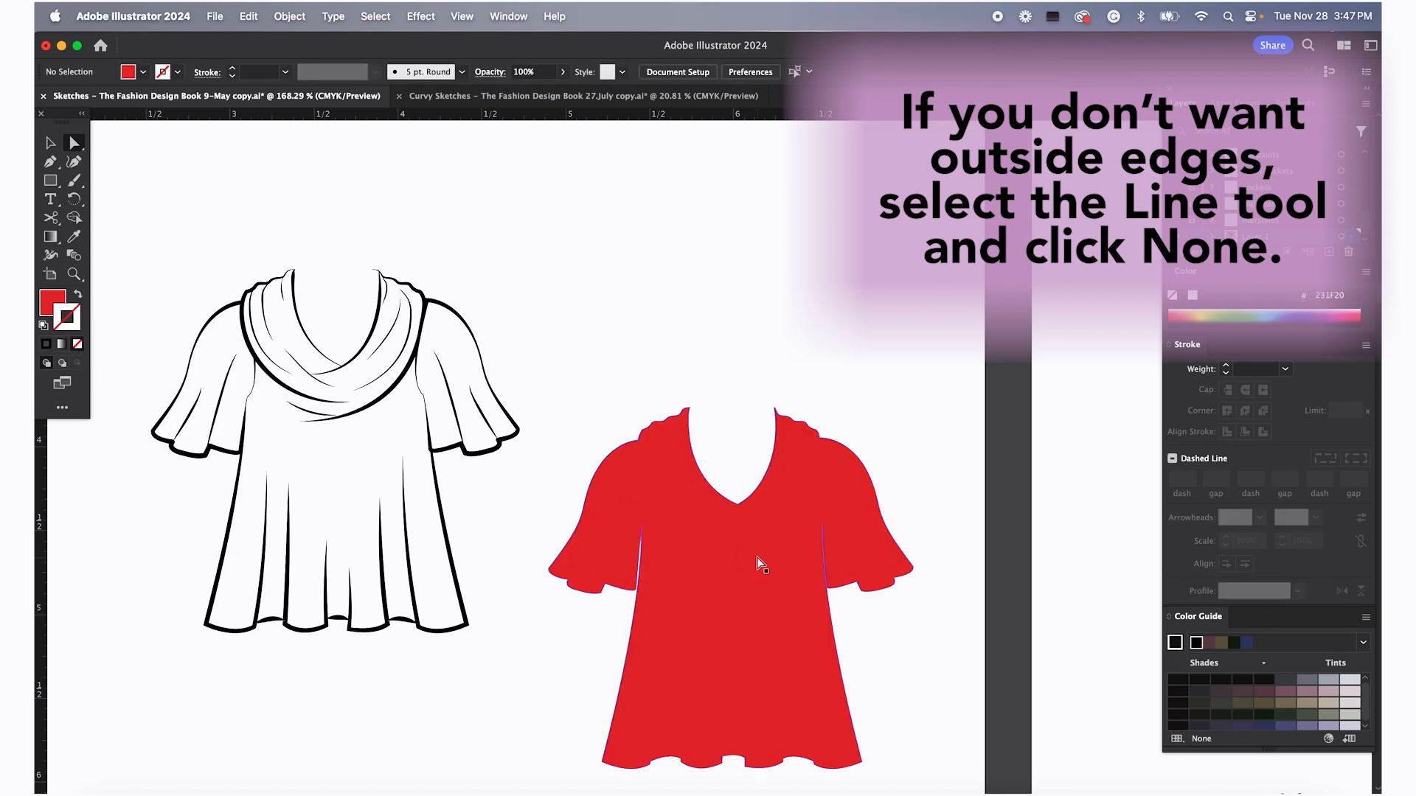
Move the red top onto the original top on the figure and send it to the back
key("v")
left_click_drag(767, 578, 372, 436)
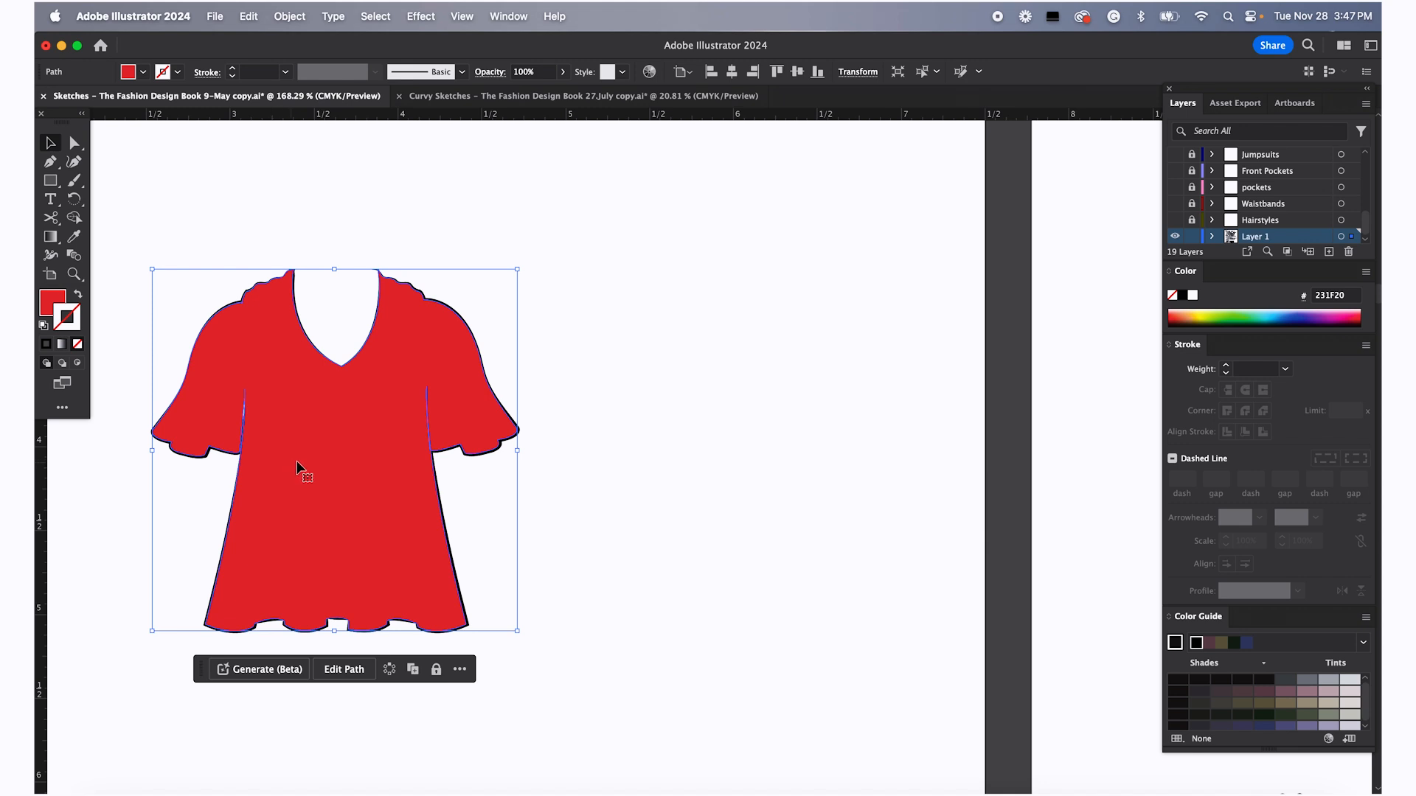
right_click(357, 454)
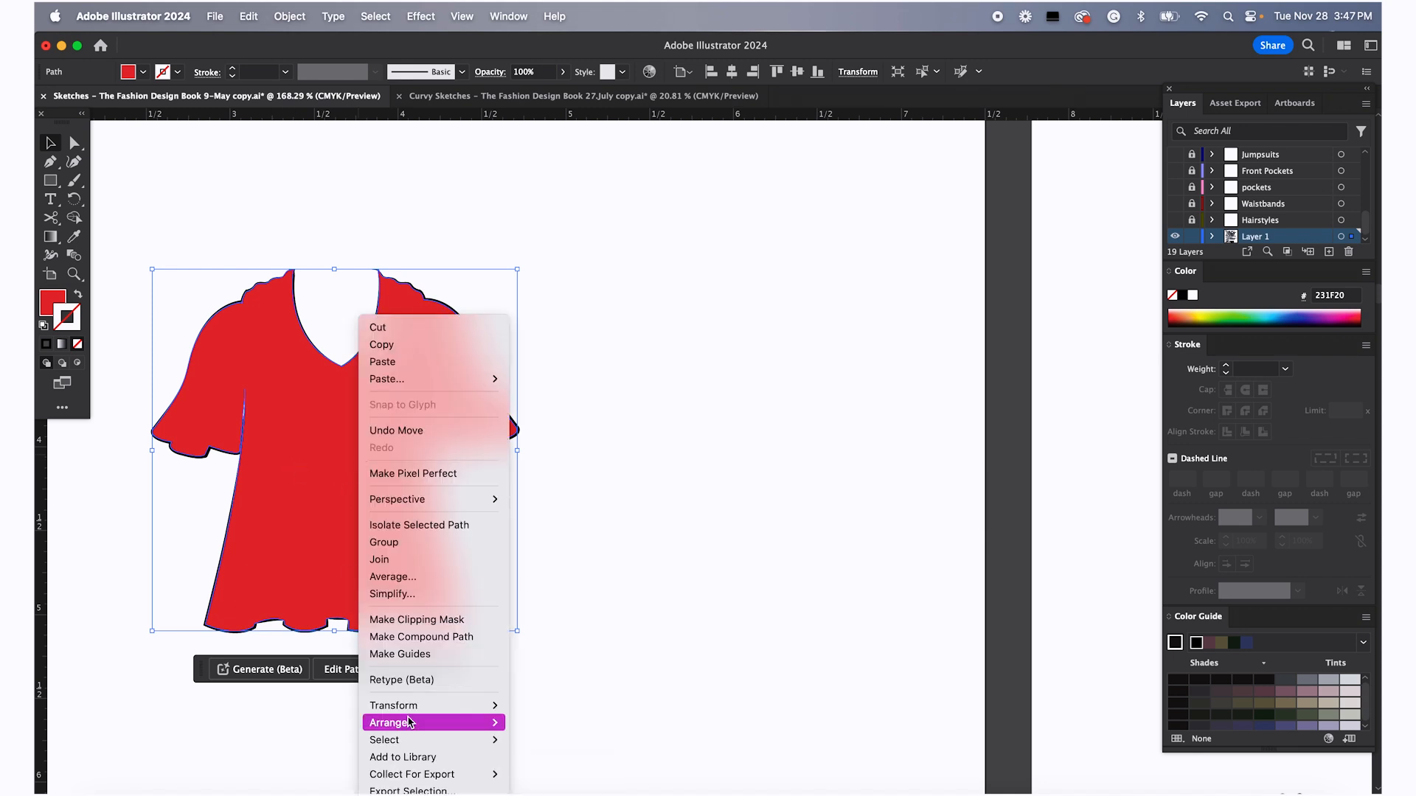
mouse_move(410, 721)
left_click(565, 768)
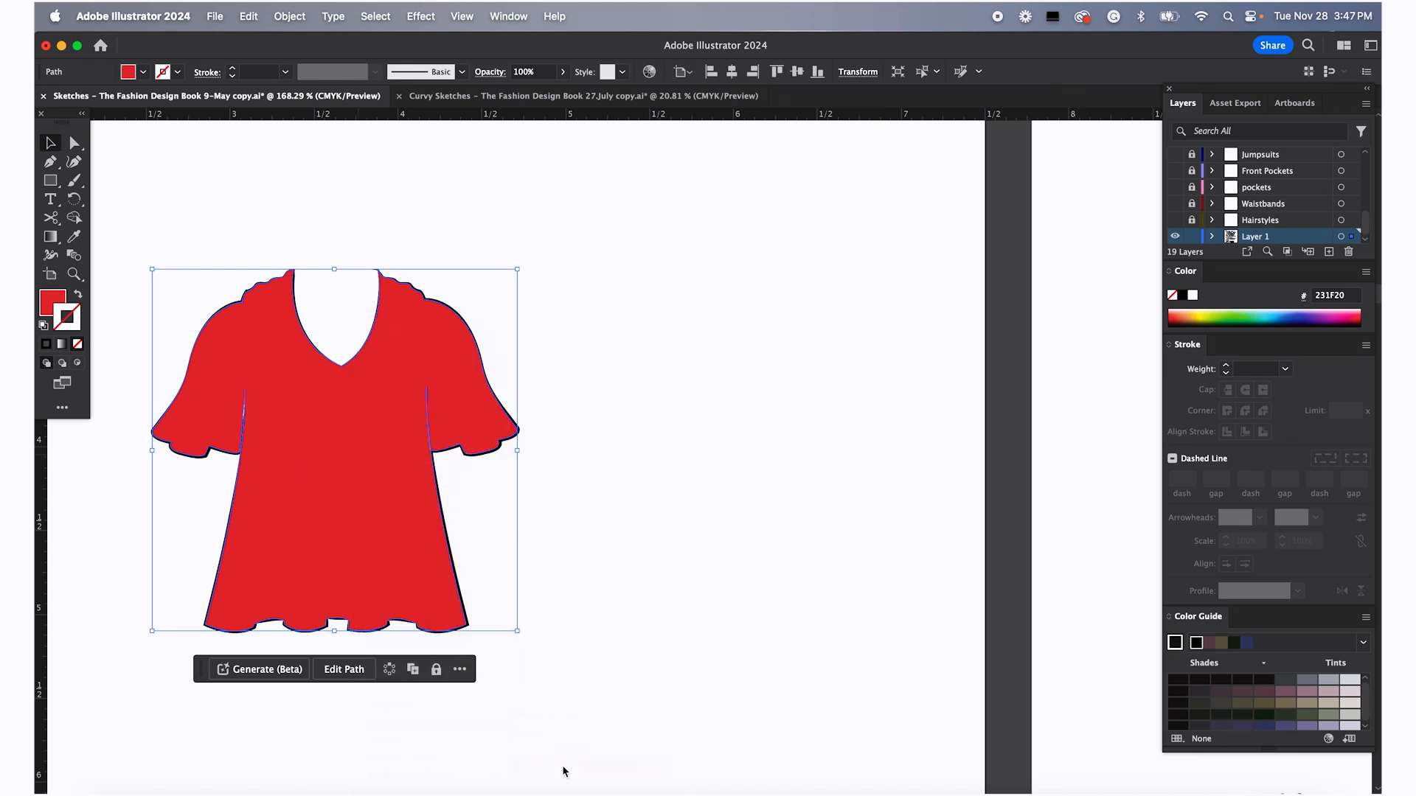
left_click(587, 568)
Set the fill of both sleeves and the body panels of the original top to None
scroll(408, 472, "left", 3)
scroll(408, 472, "down", 1)
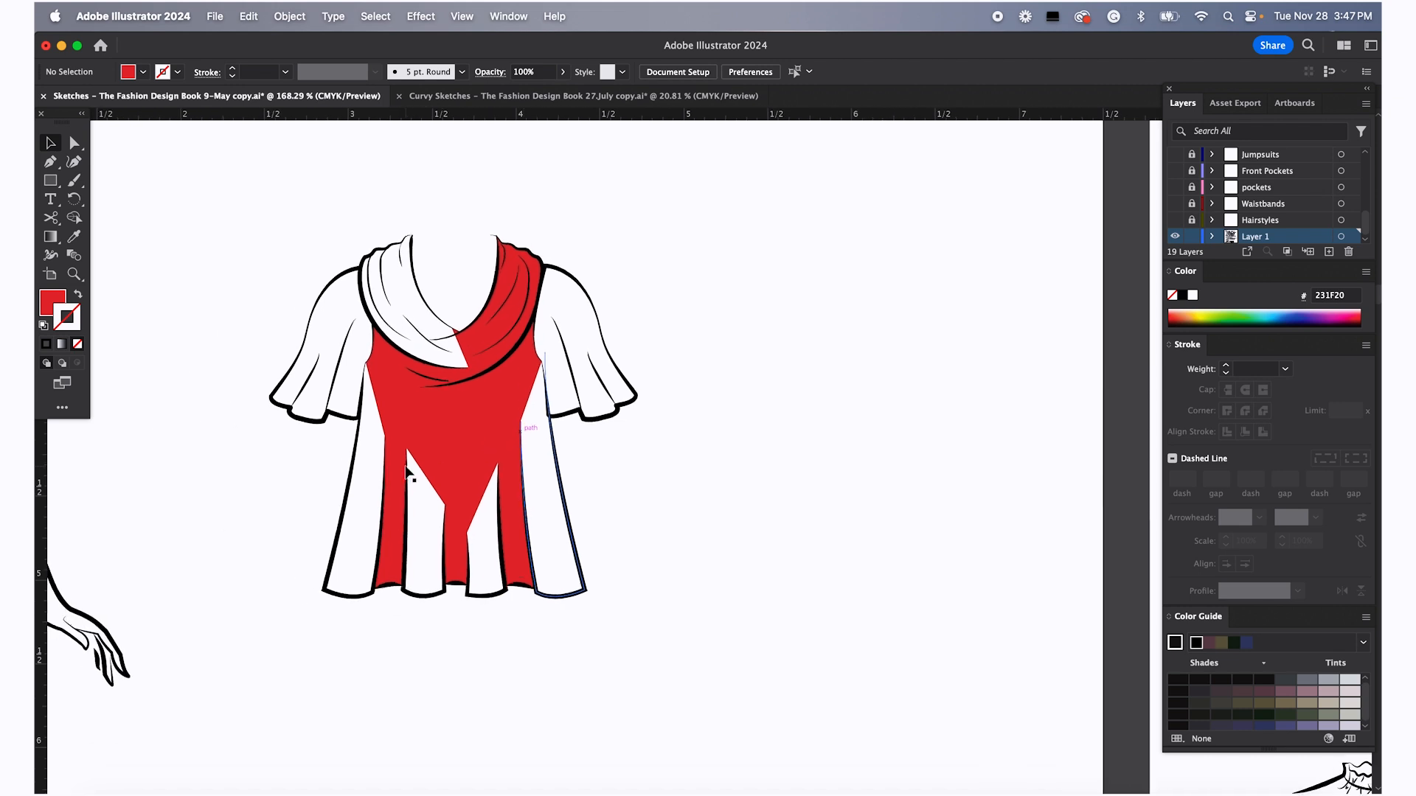
left_click(326, 317)
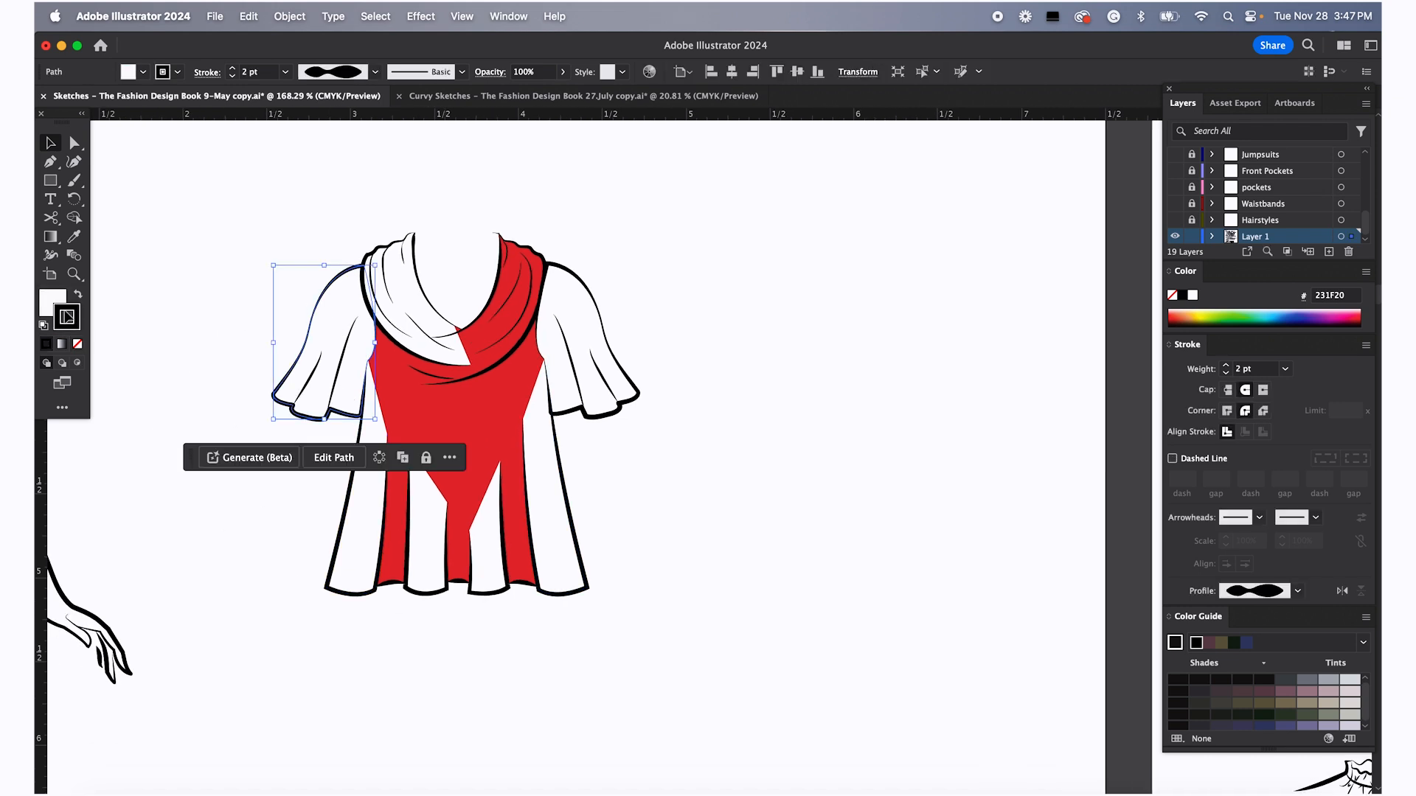
left_click(51, 302)
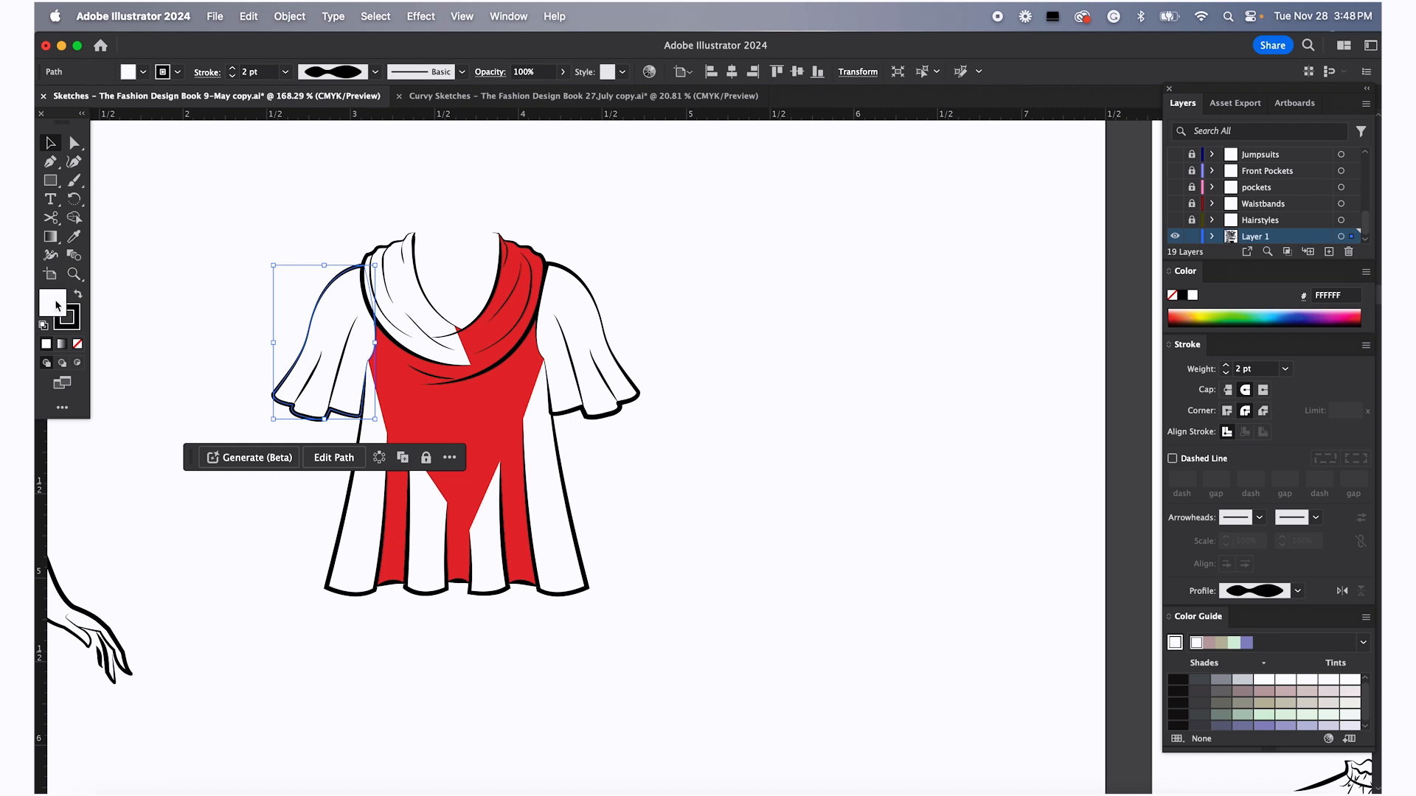
left_click(78, 346)
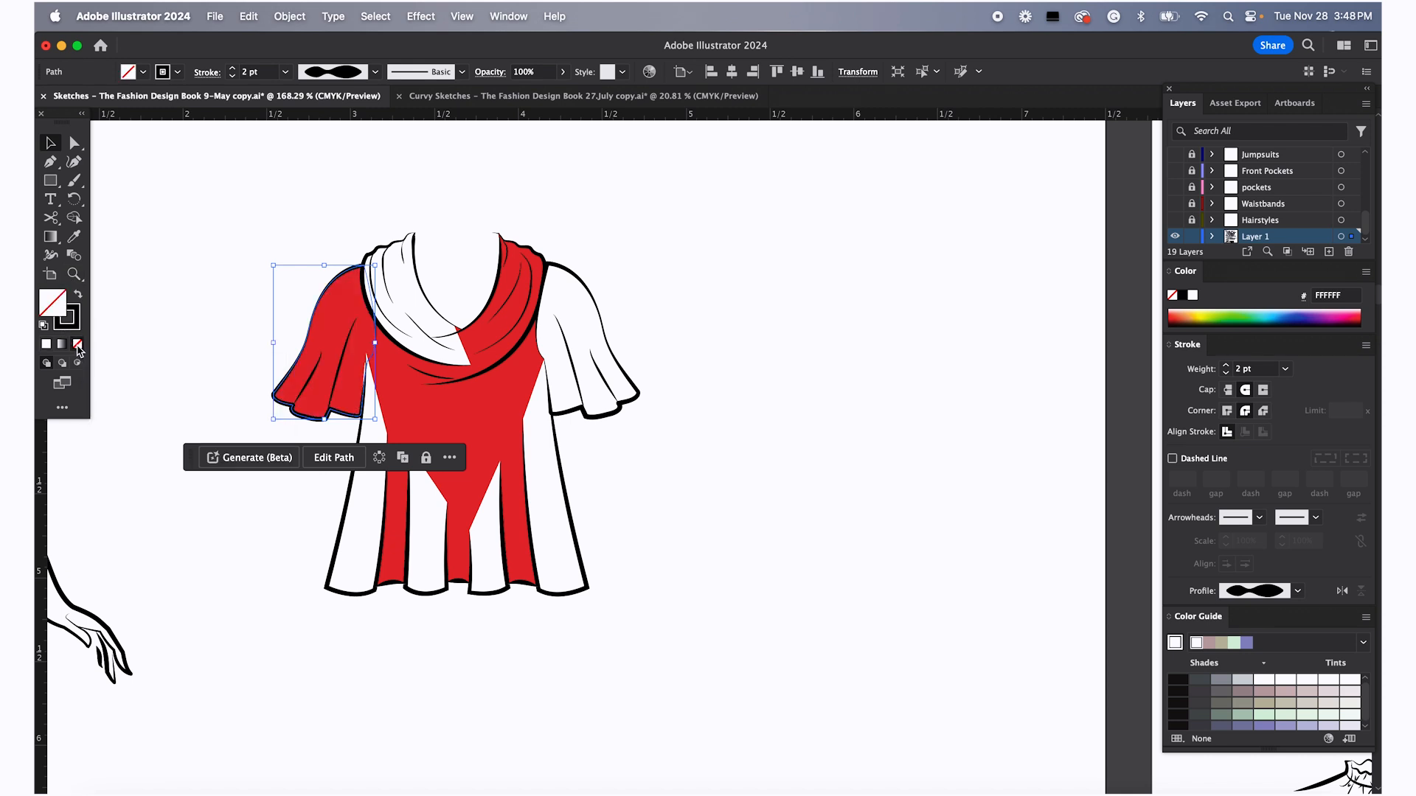
left_click(596, 365)
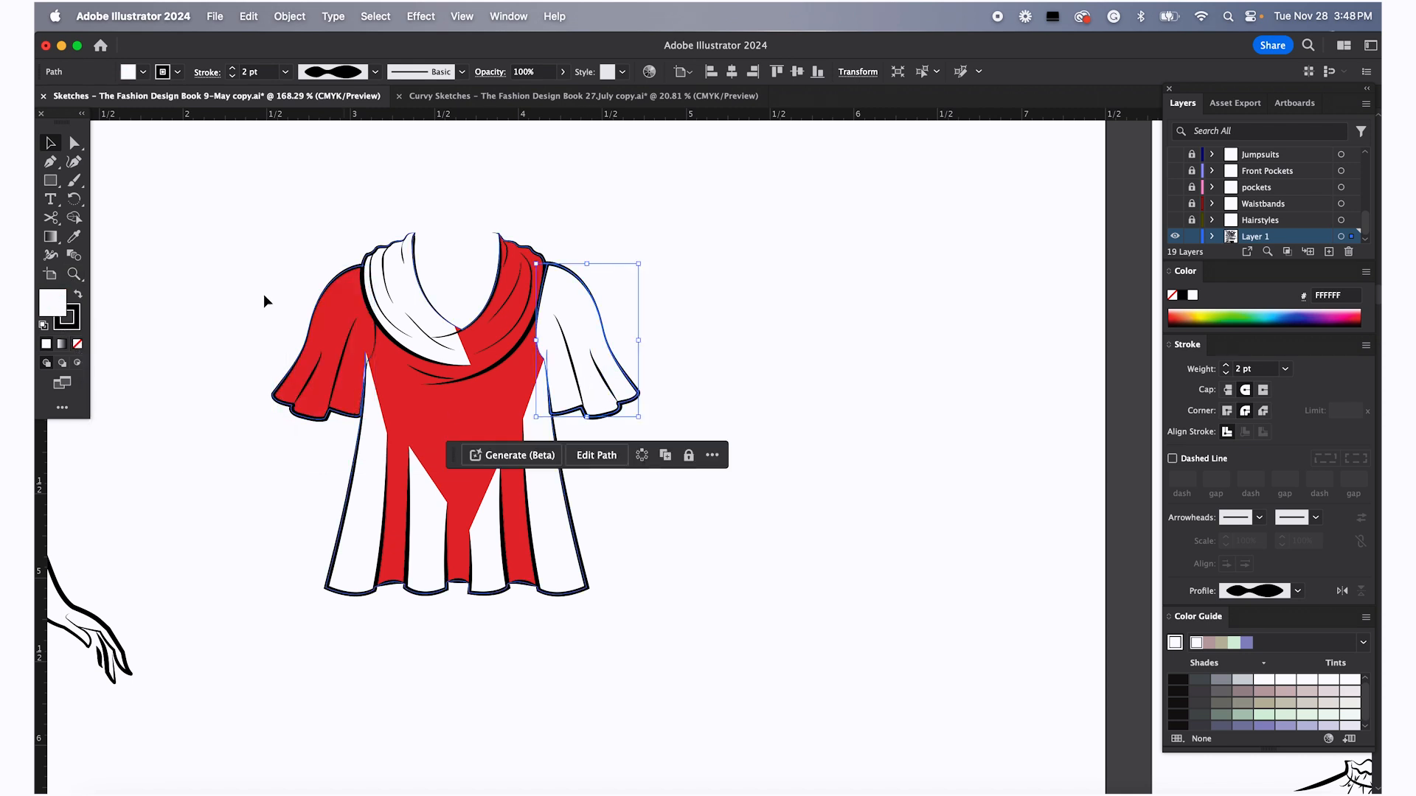
left_click(78, 344)
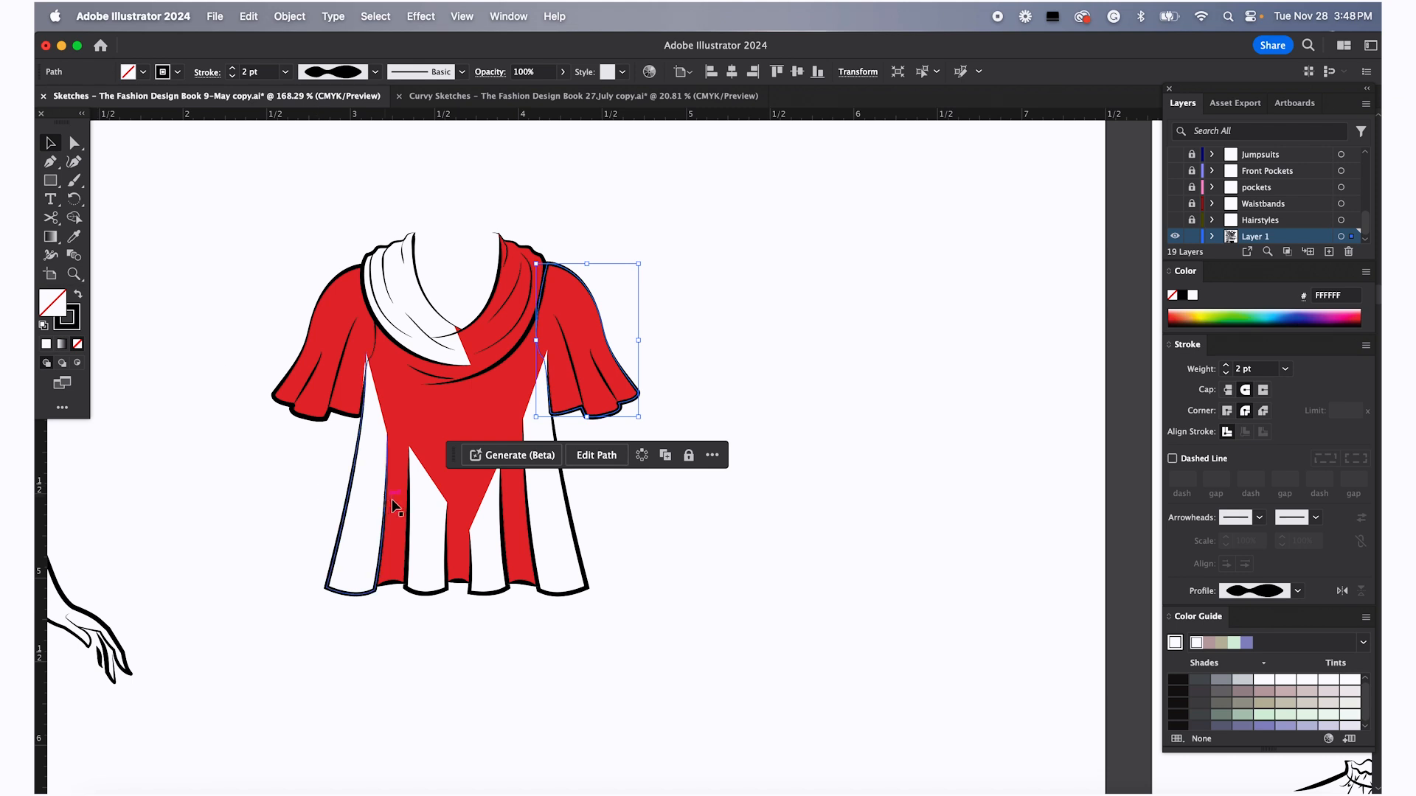
left_click(369, 504)
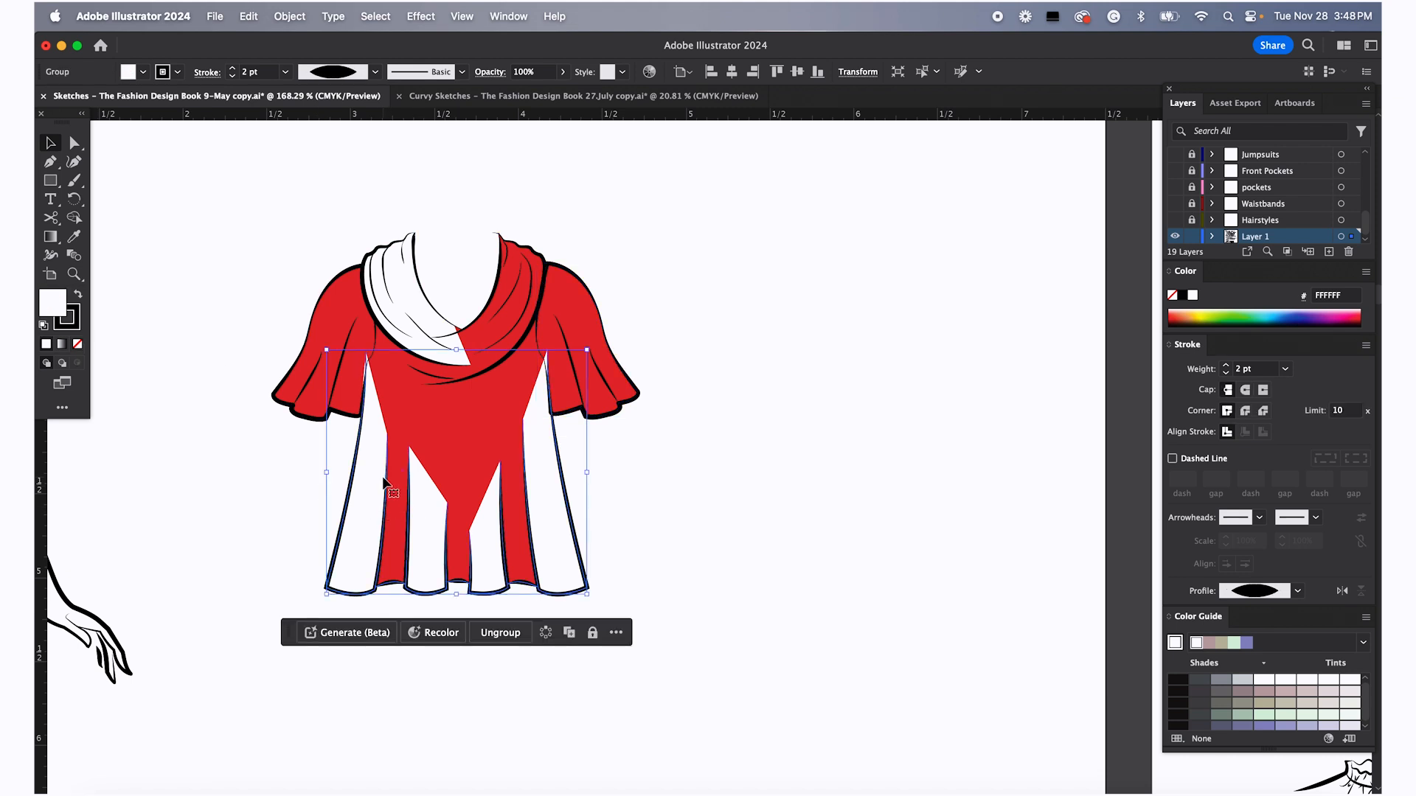
left_click(78, 344)
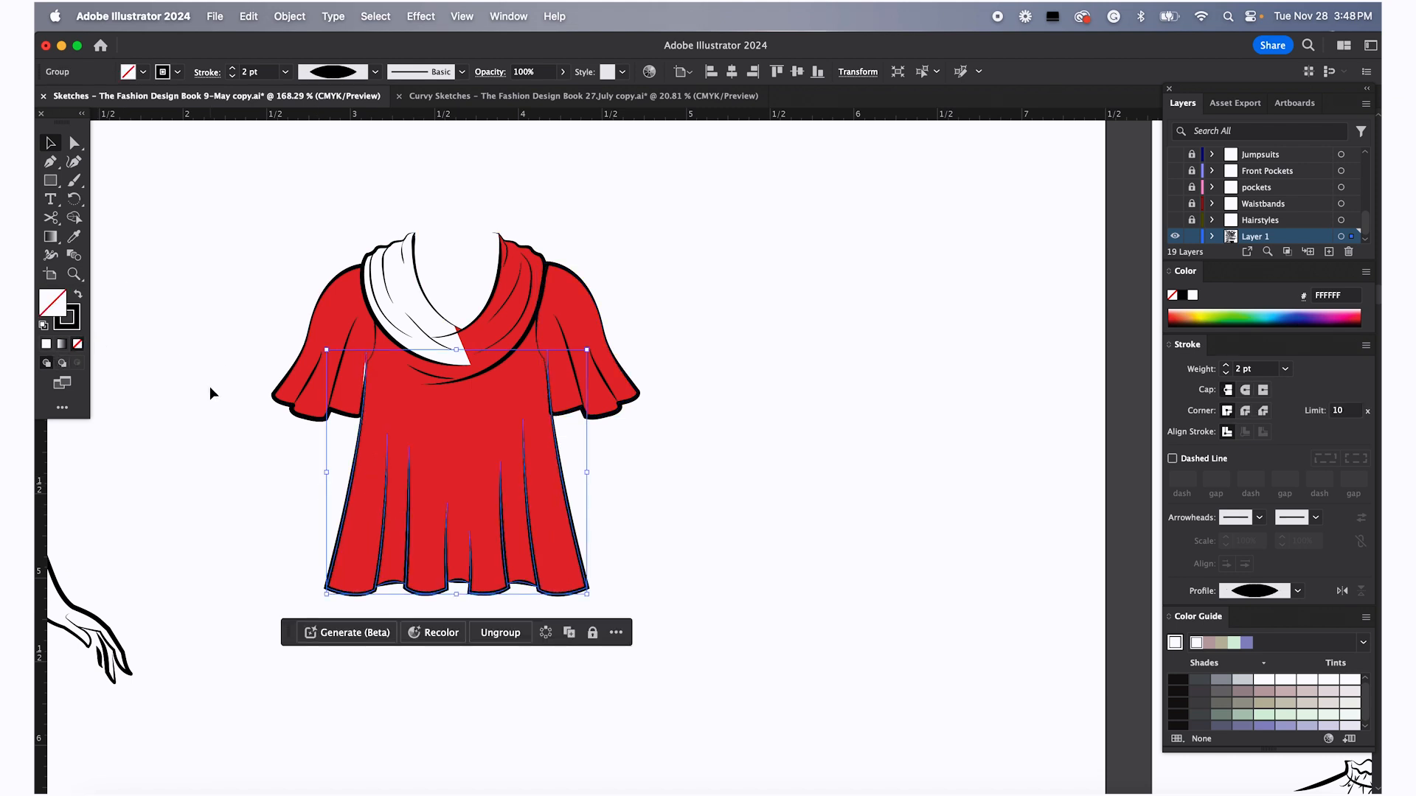
Set the cowl neckline's fill to None so the red shows through
left_click(458, 301)
left_click(309, 243)
key("a")
left_click(362, 266)
key("slash")
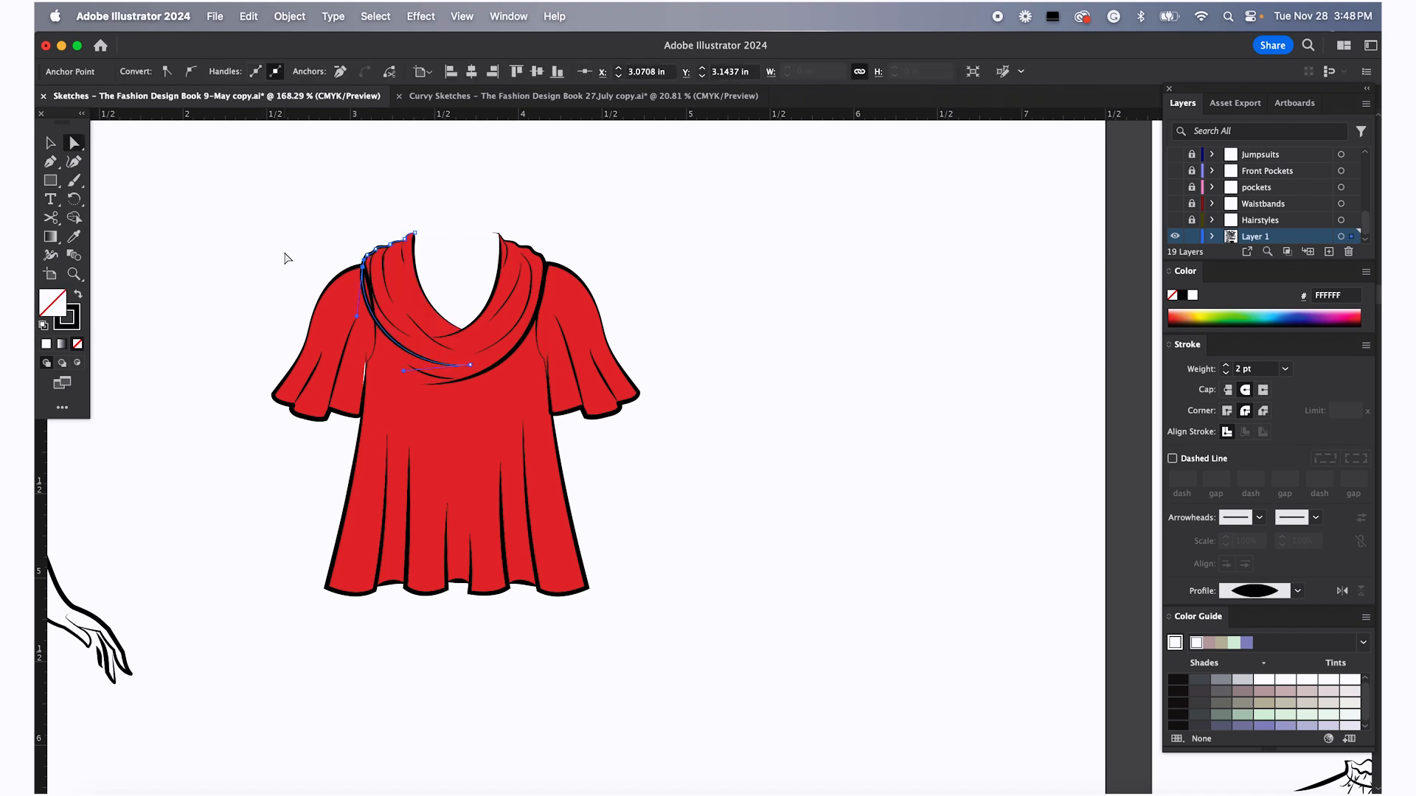
left_click(287, 259)
scroll(423, 325, "up", 5)
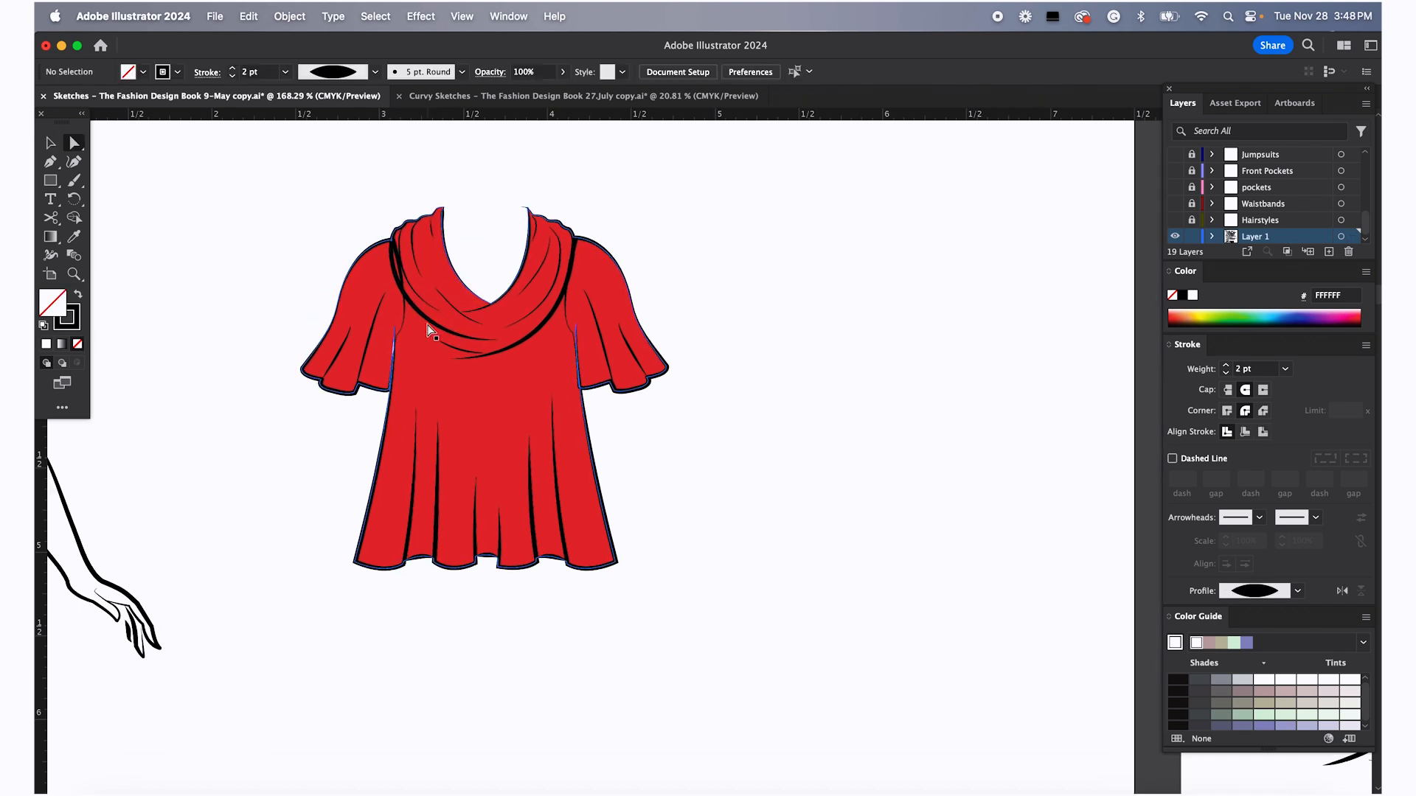
scroll(398, 298, "up", 3)
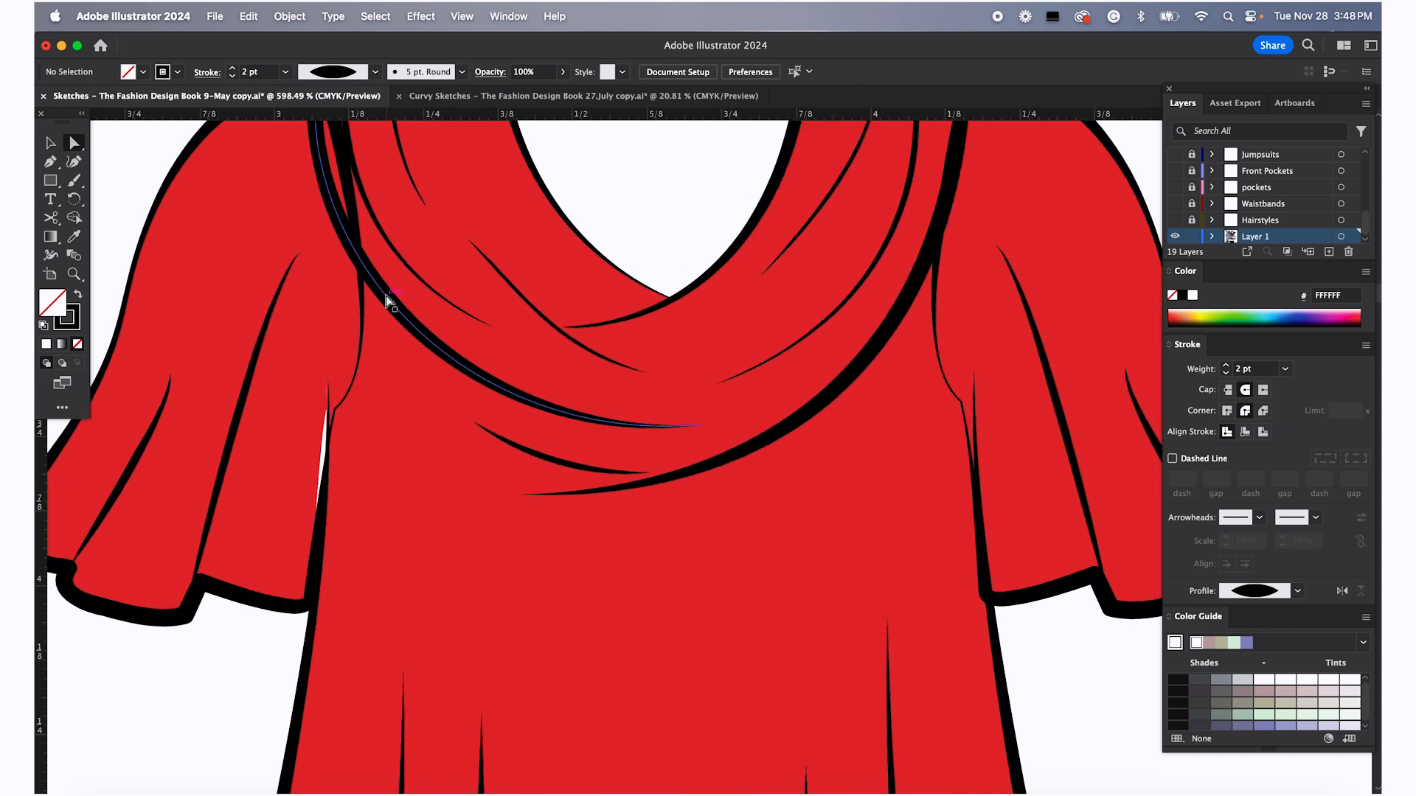
Move the red top's left underarm anchor point downward so the red fill covers the white gap at the armhole
scroll(363, 392, "down", 2)
left_click(337, 412)
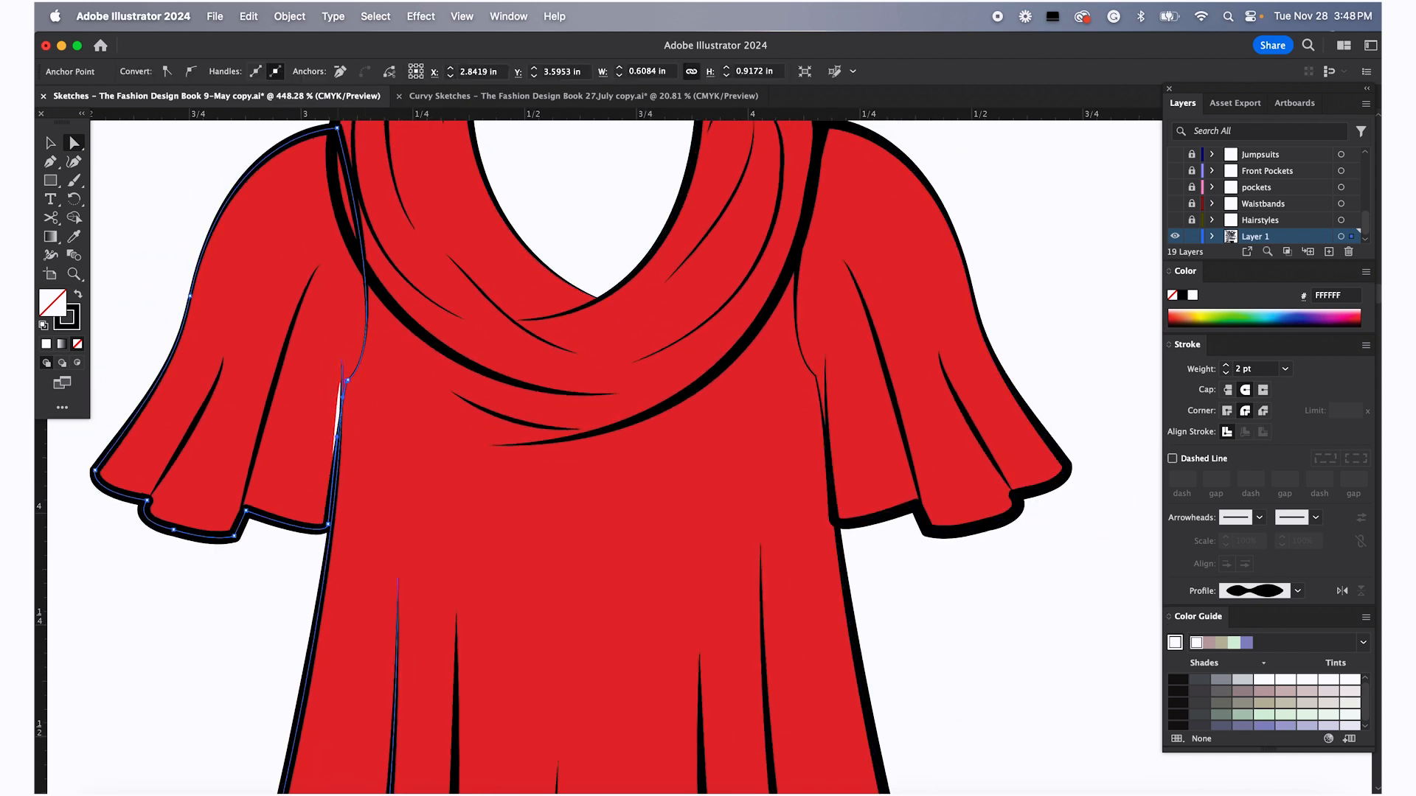
left_click(337, 411)
scroll(337, 391, "up", 4)
left_click(340, 398)
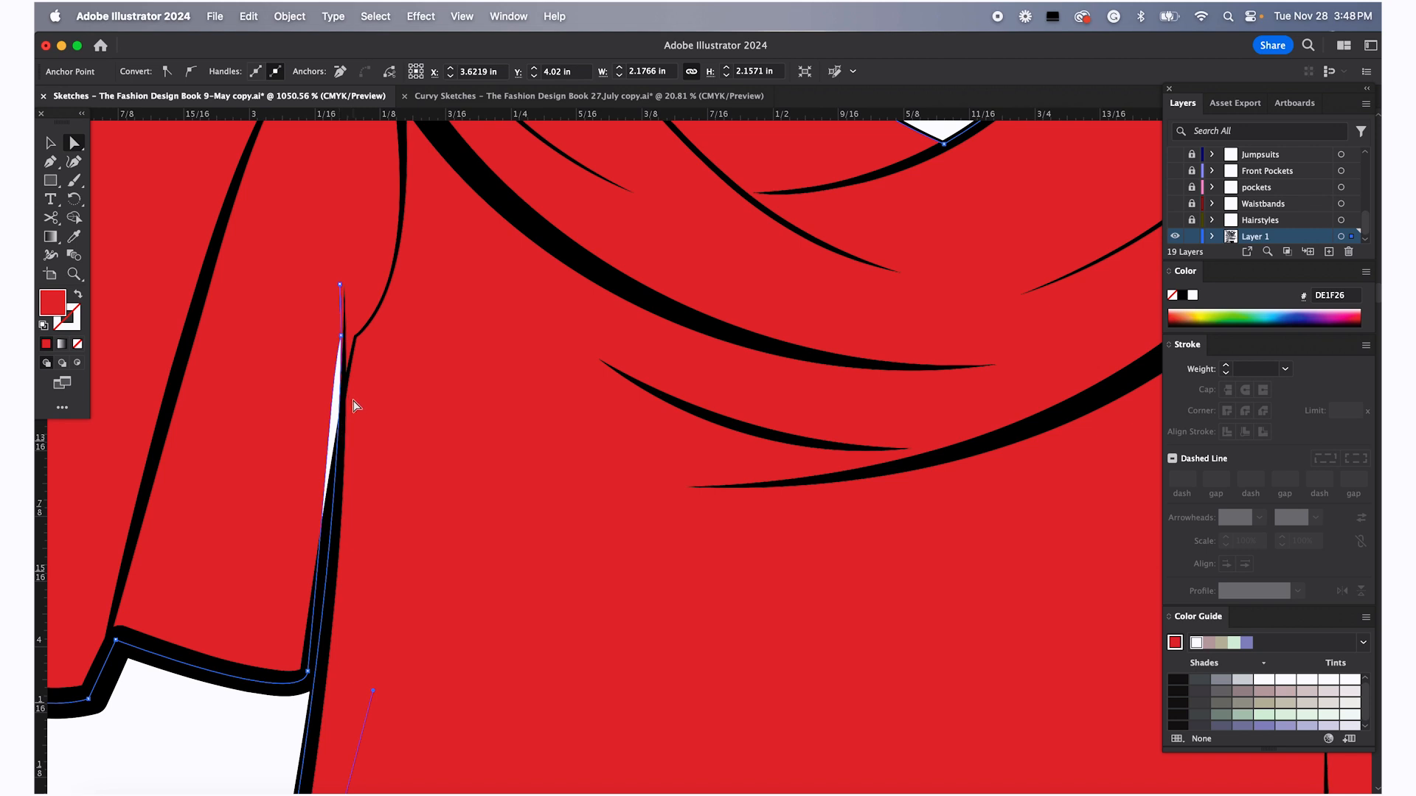
left_click(344, 391)
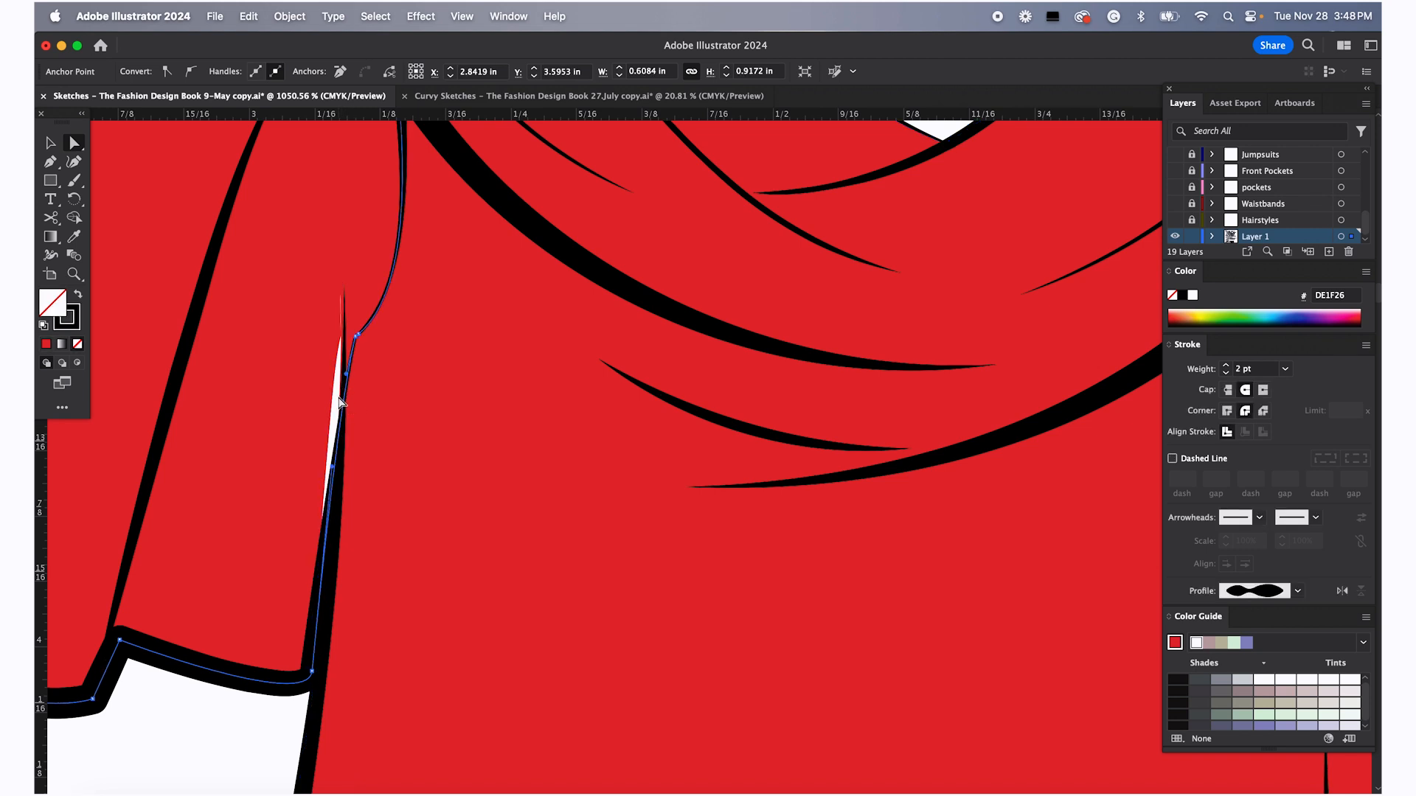
left_click(346, 377)
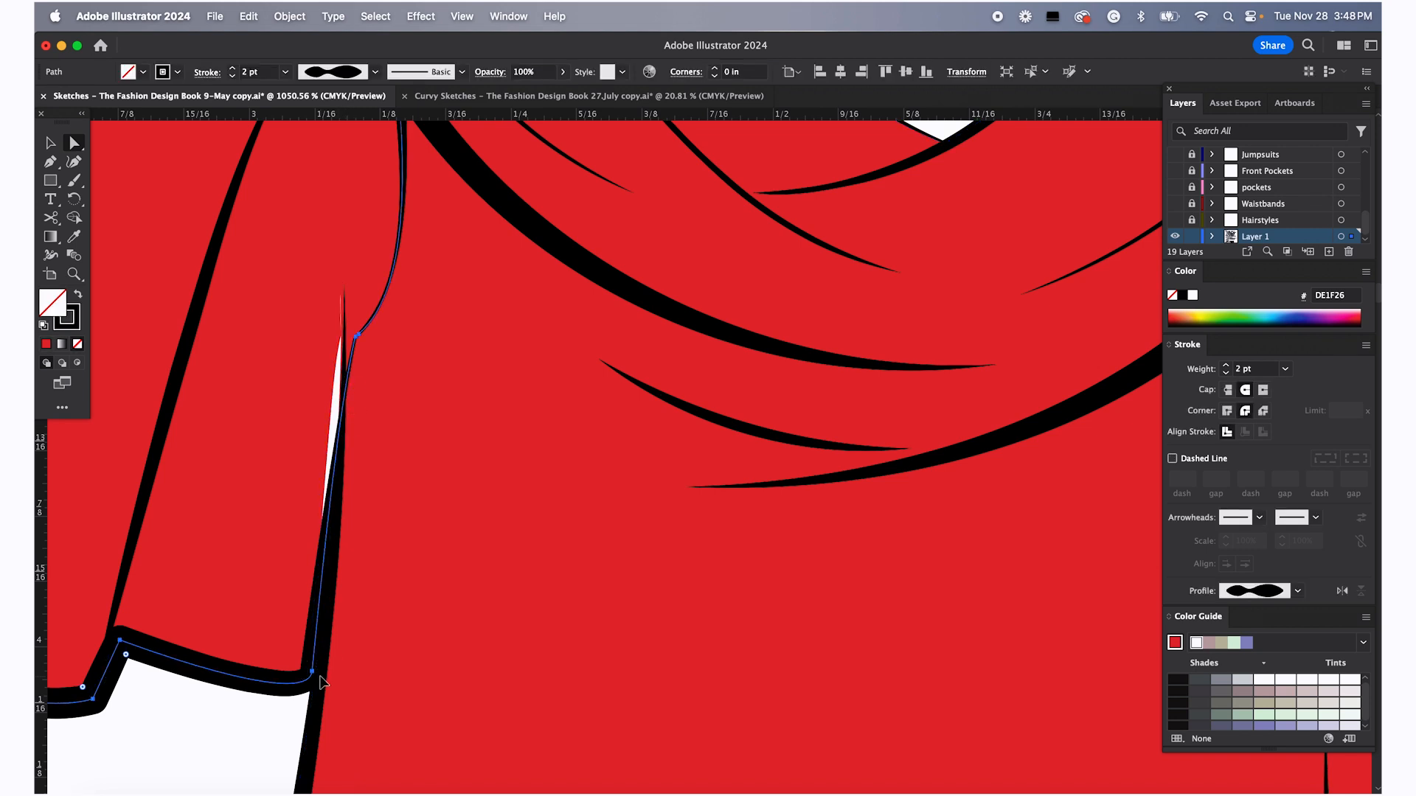
left_click(319, 692)
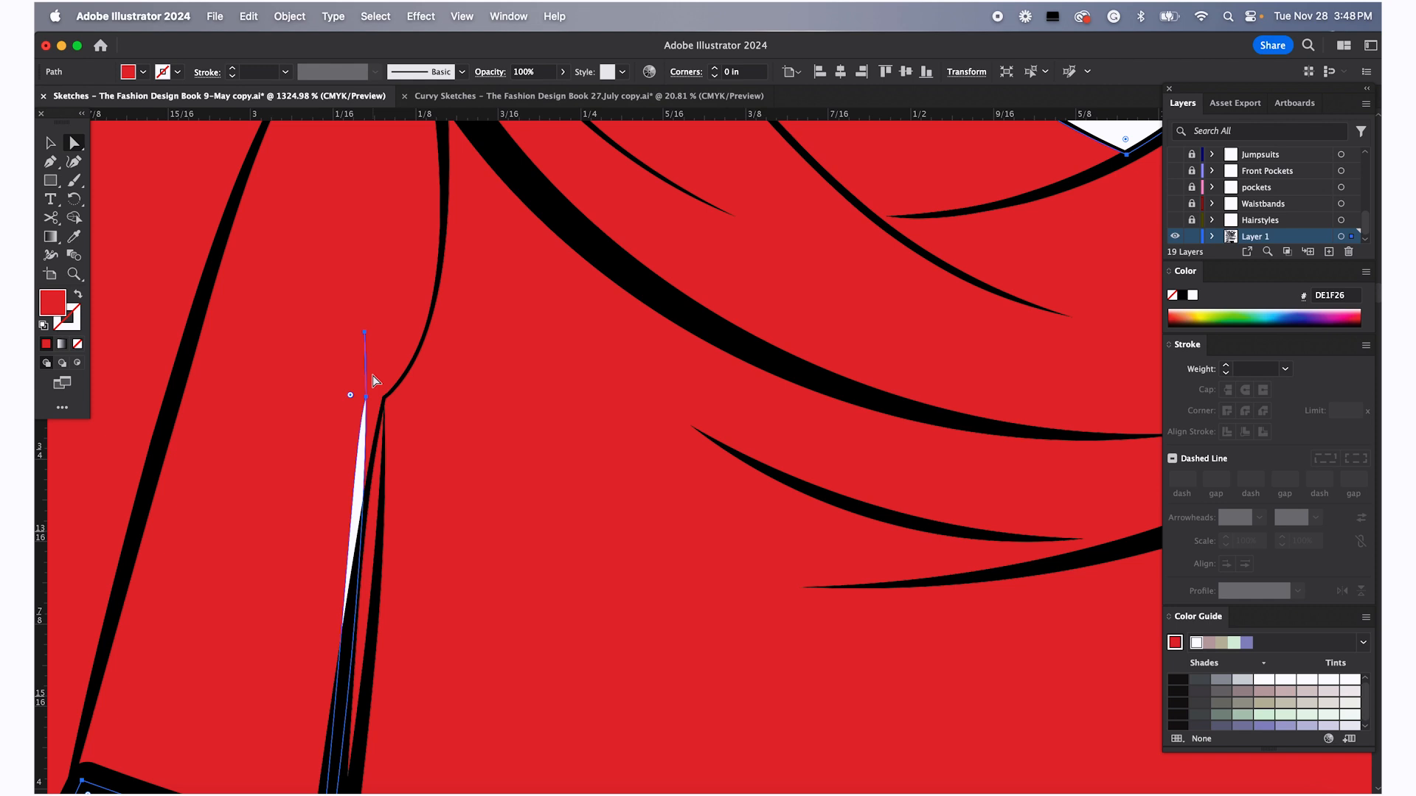
left_click(366, 396)
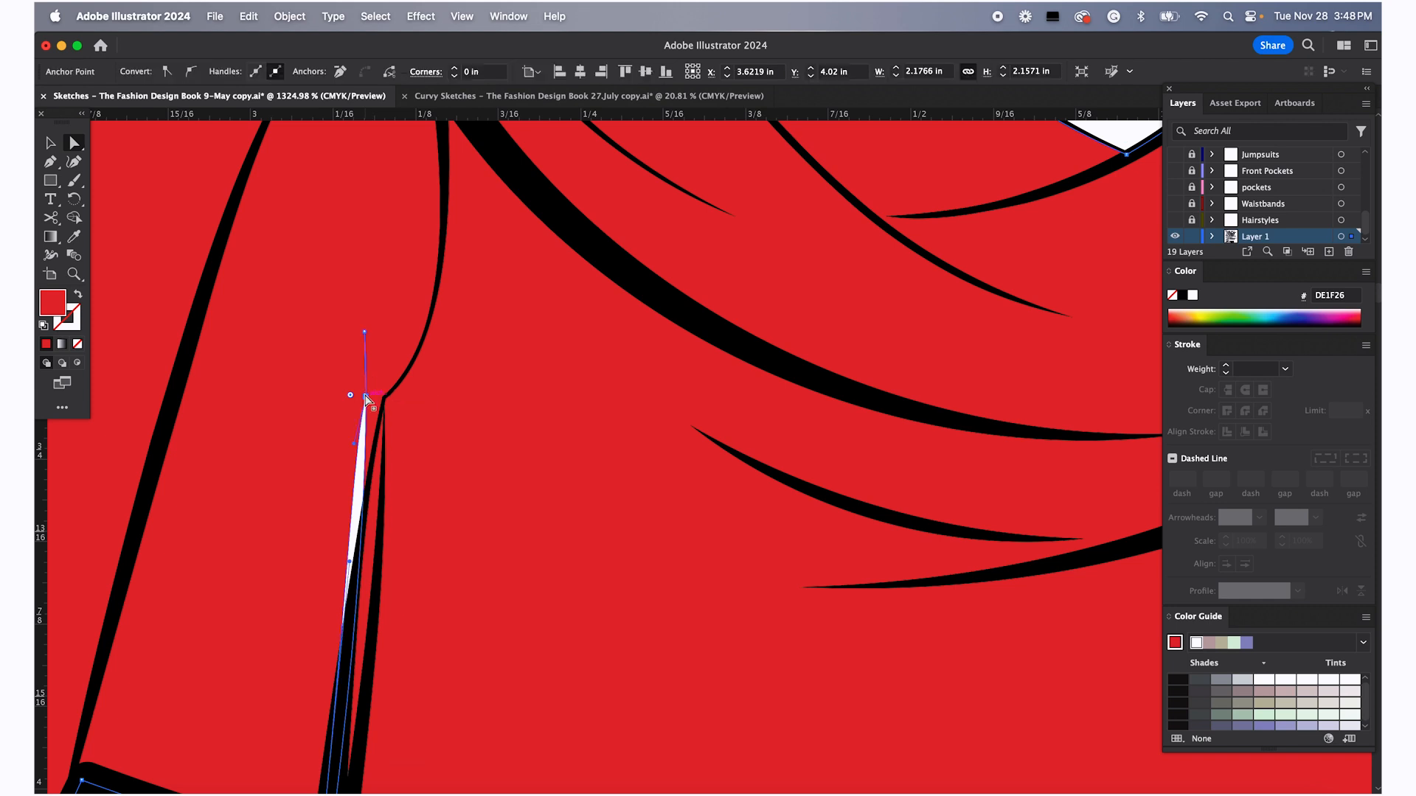
left_click_drag(365, 398, 367, 487)
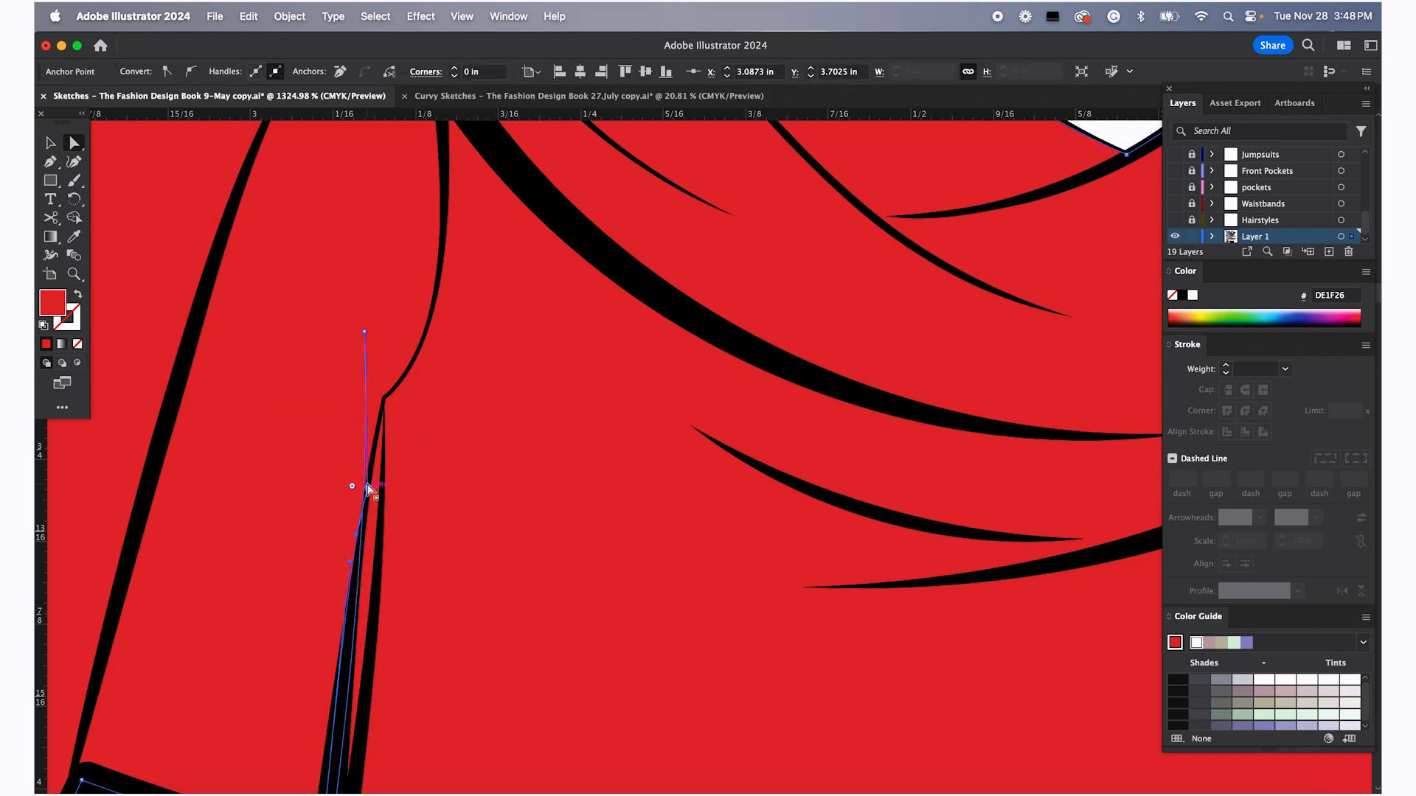
Deselect, switch to the Selection tool and select the original top's body panel group
scroll(396, 348, "down", 5)
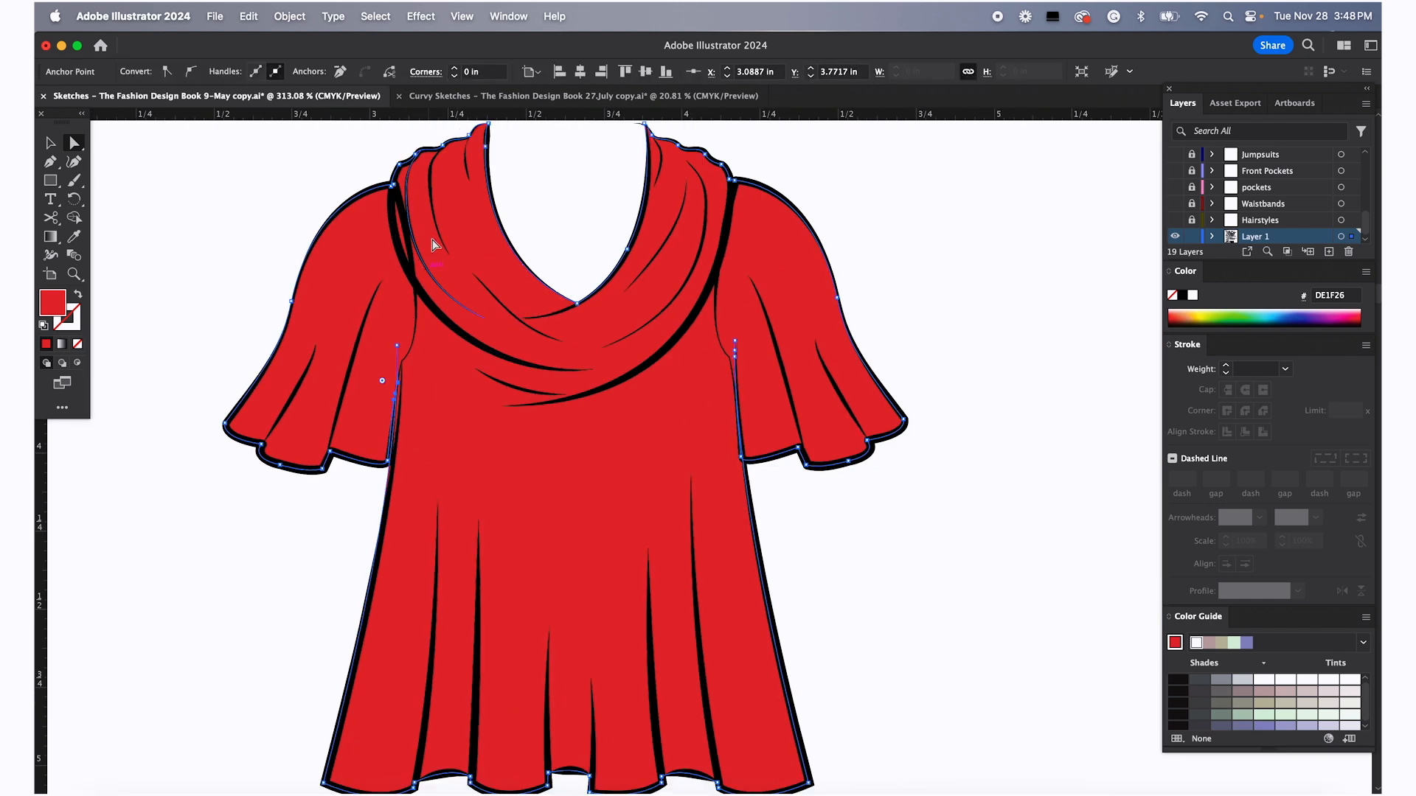
scroll(419, 283, "up", 2)
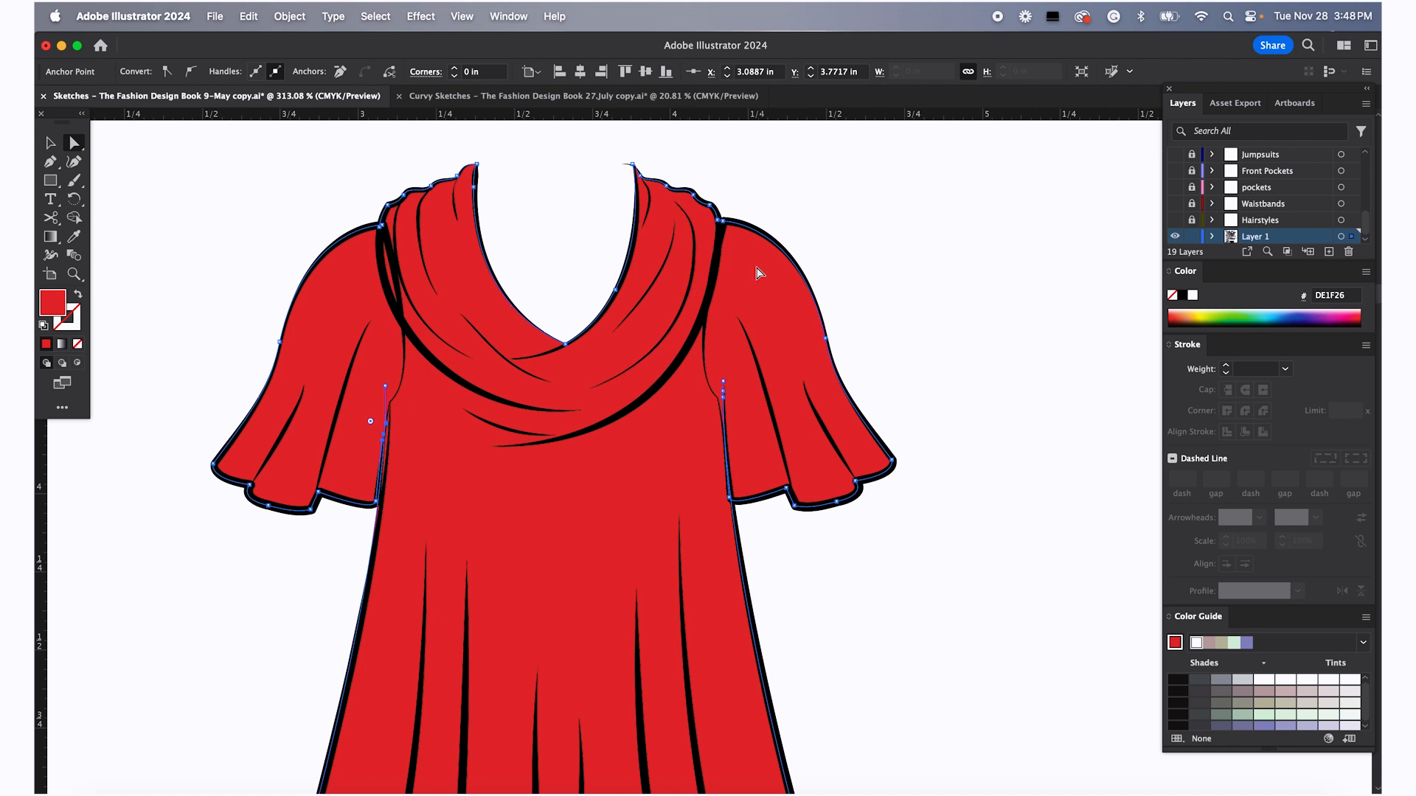
scroll(706, 391, "down", 3)
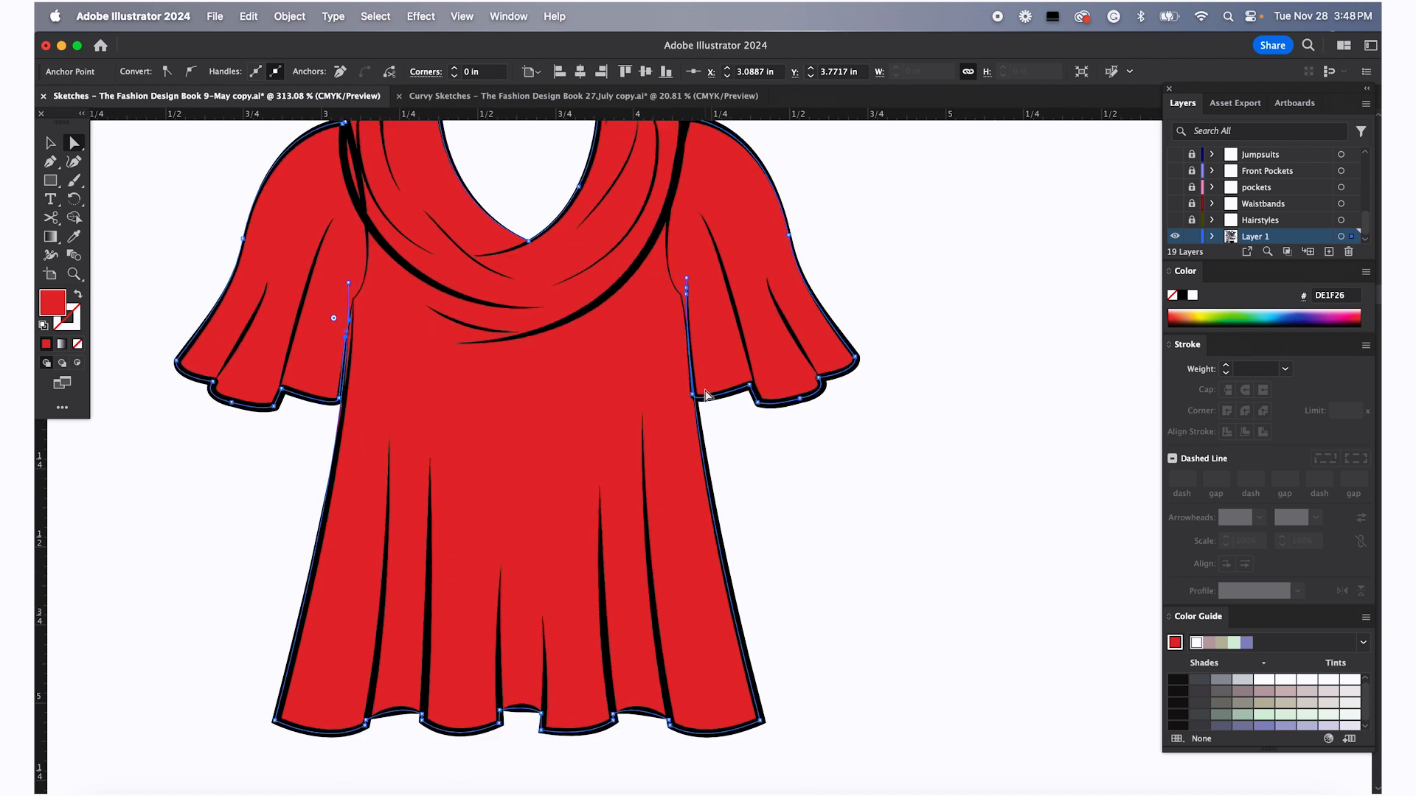
left_click(759, 458)
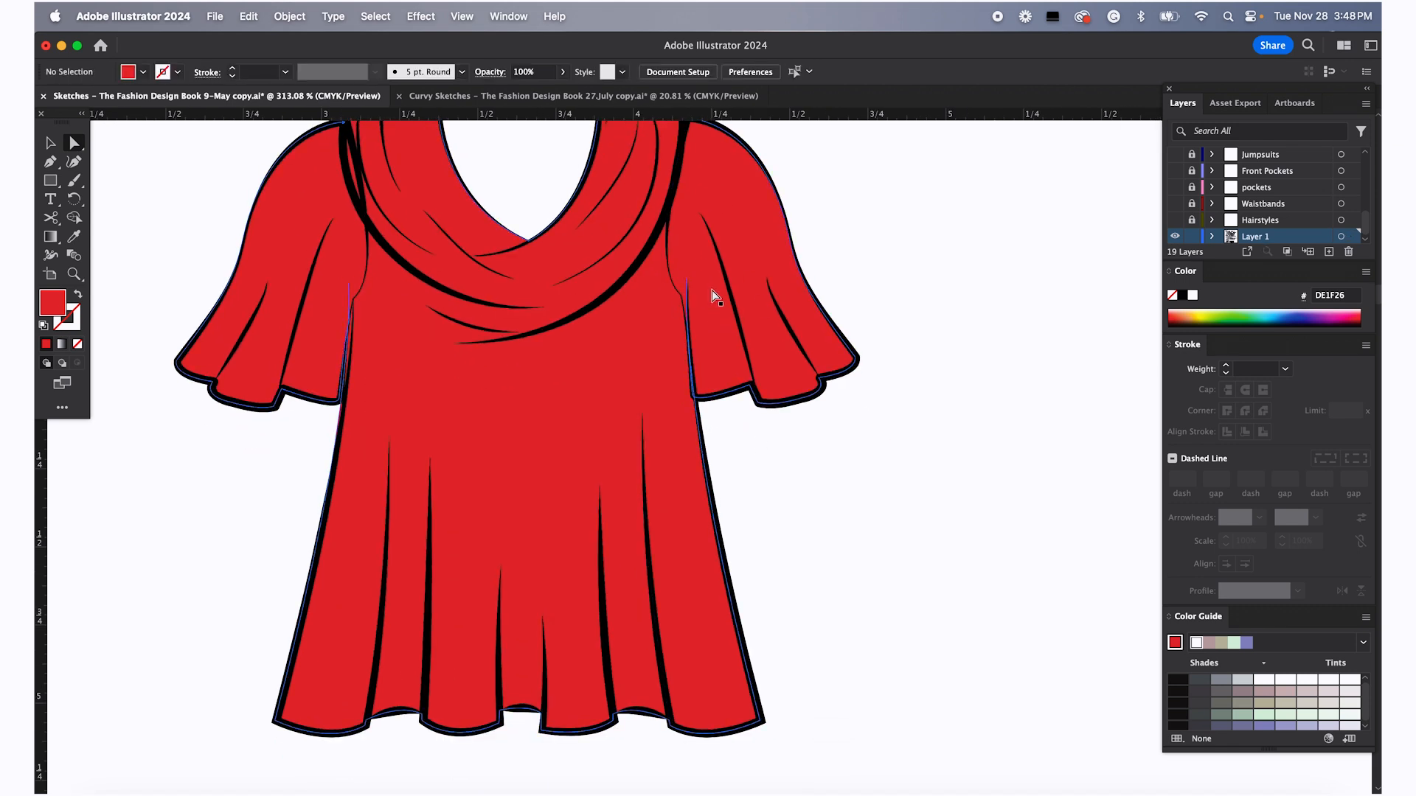
key("v")
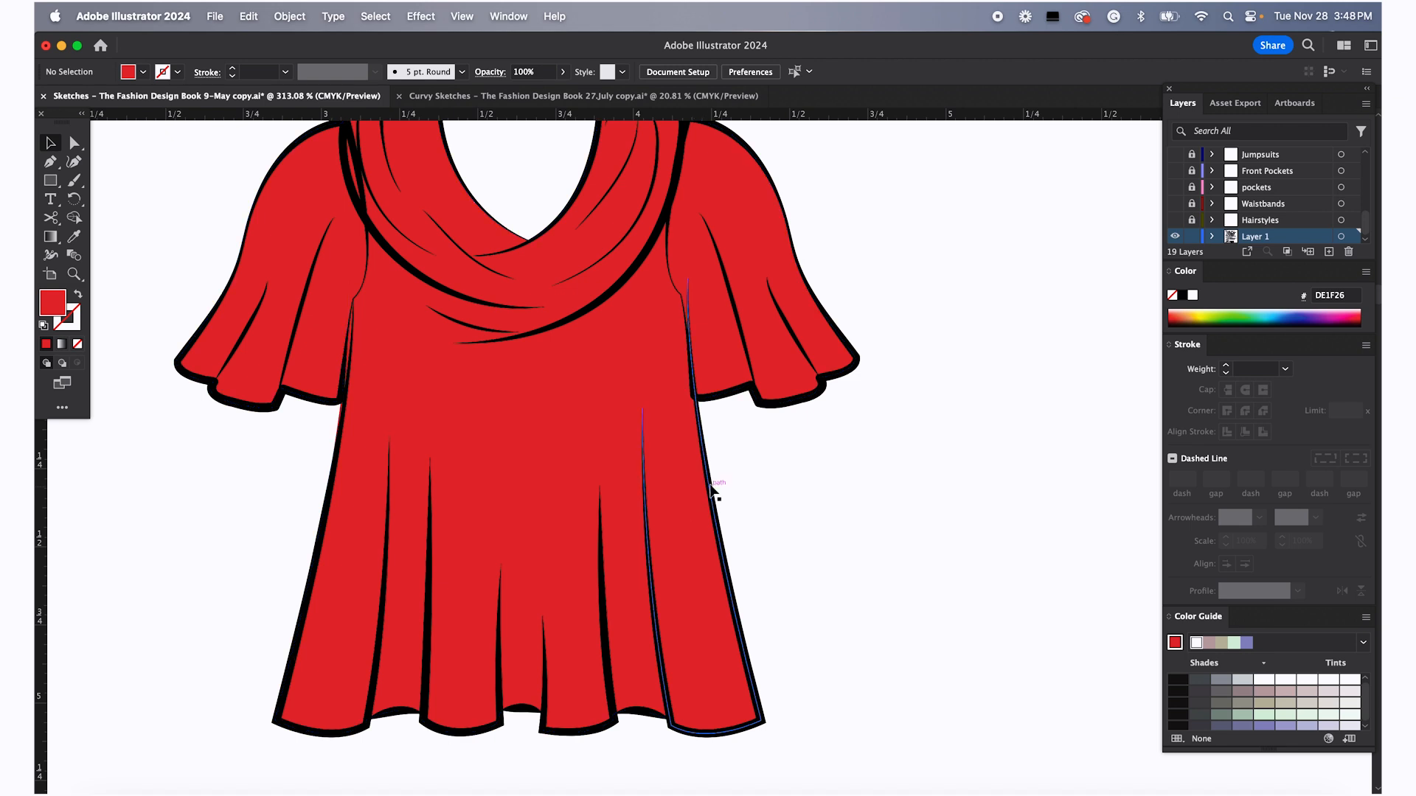
left_click(711, 490)
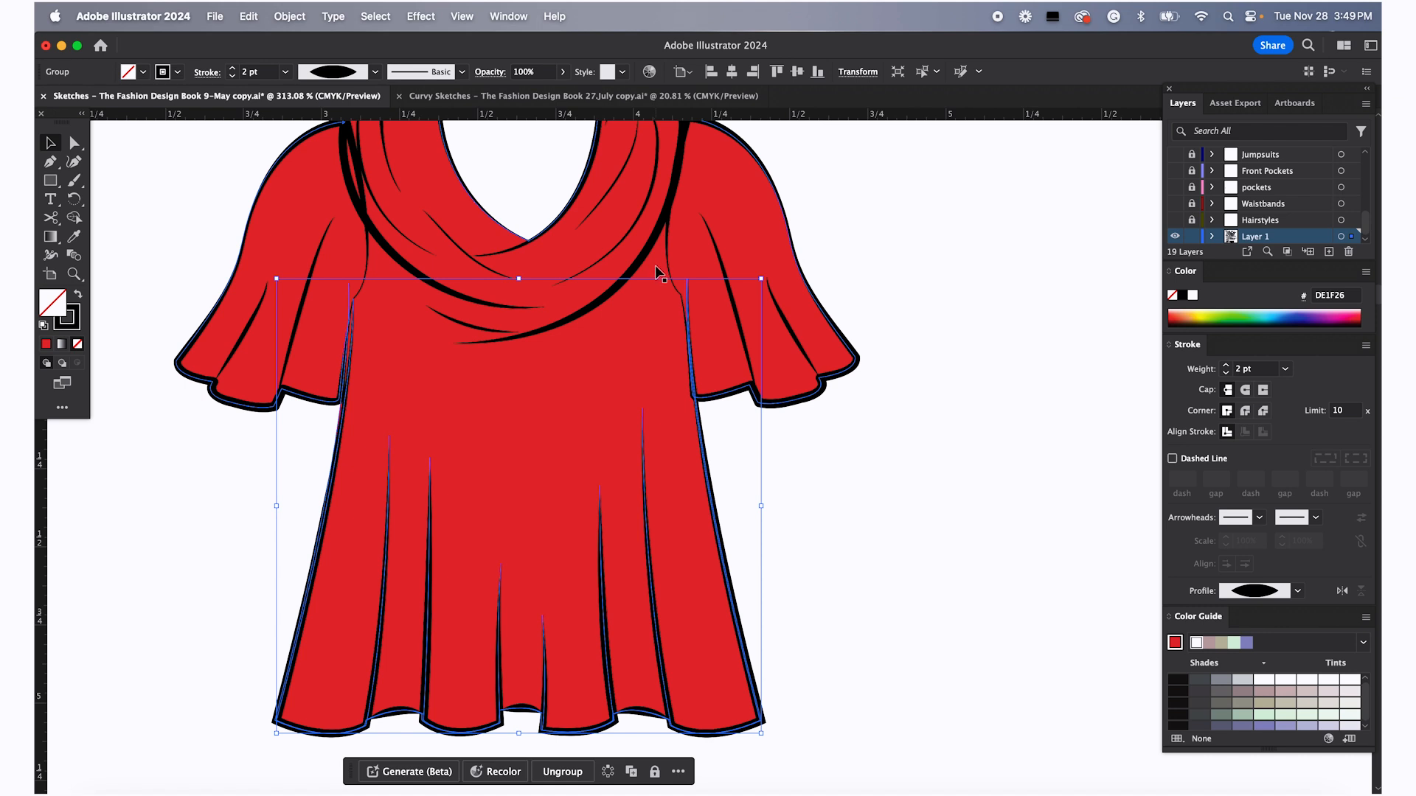
Ungroup the original top's body panels and send them to the back
key("super+shift+g")
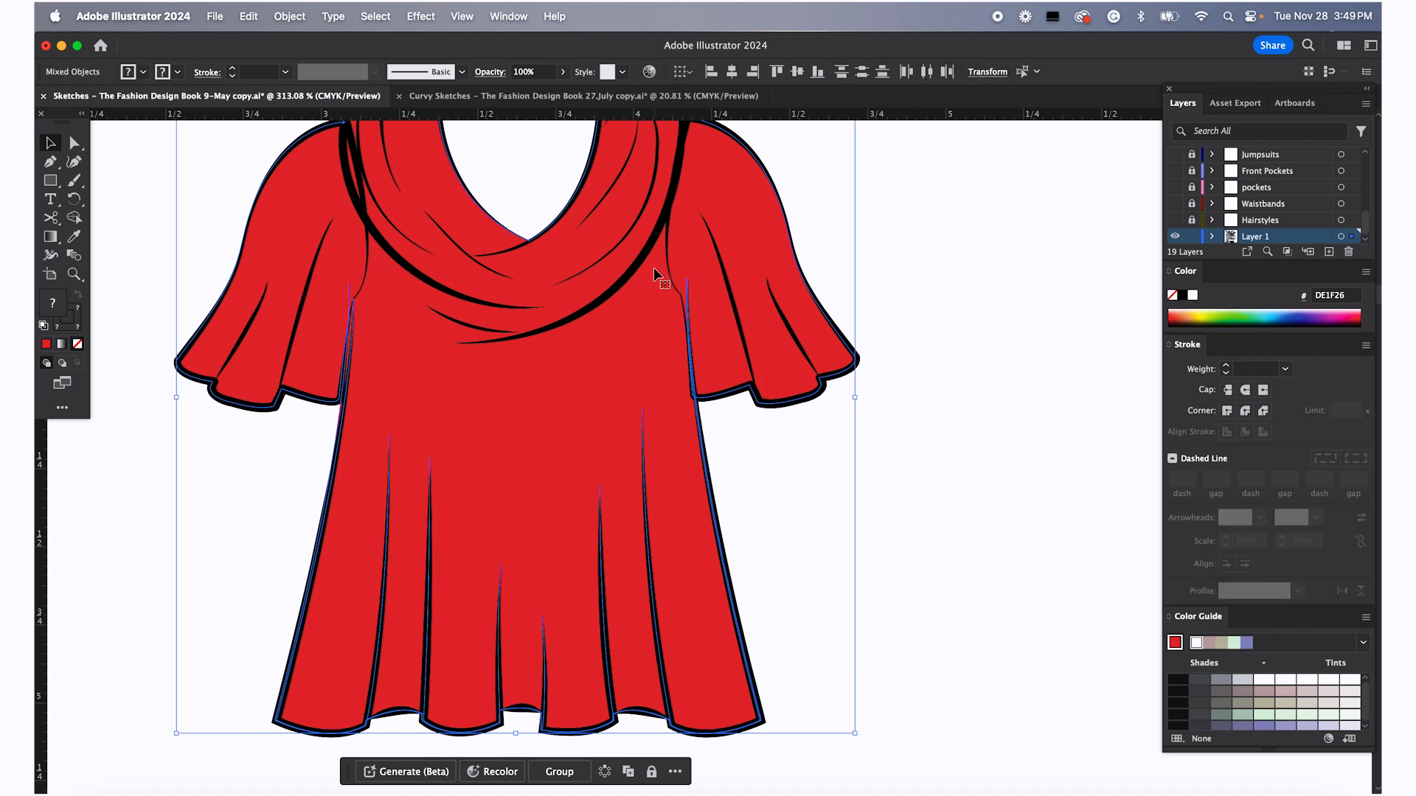
right_click(655, 274)
mouse_move(708, 548)
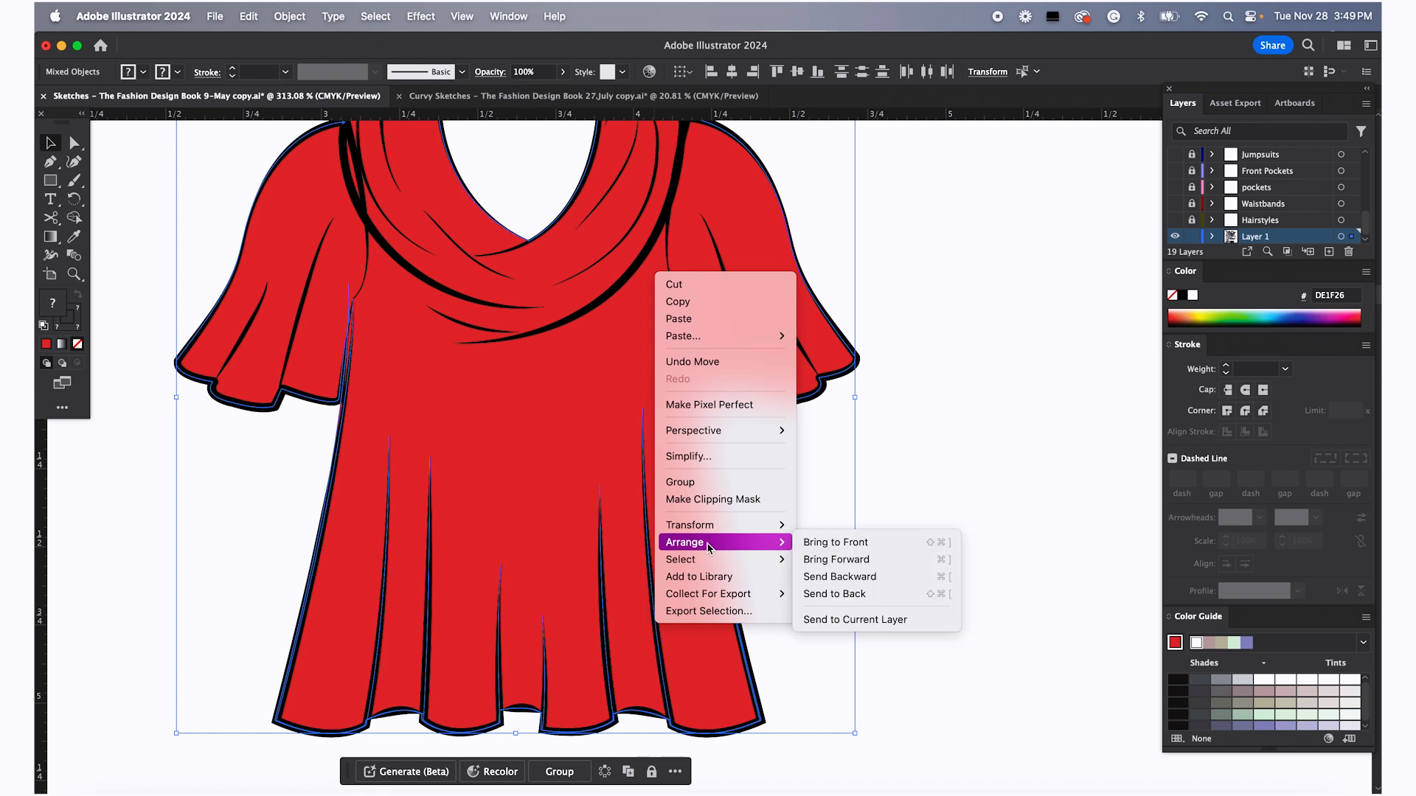
left_click(867, 594)
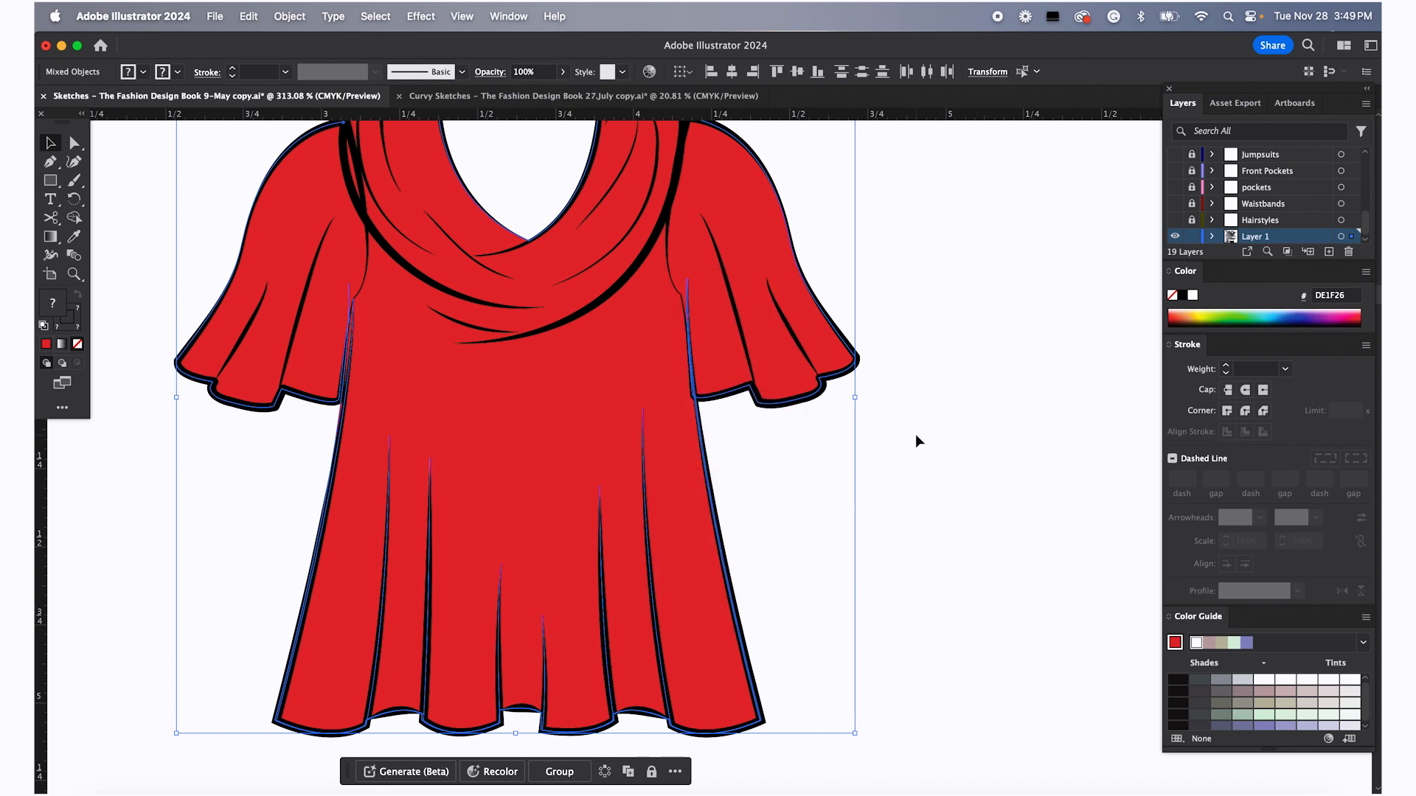
Adjust the red top's right underarm anchor point and its handle so the fill meets the armhole seam
left_click(694, 292)
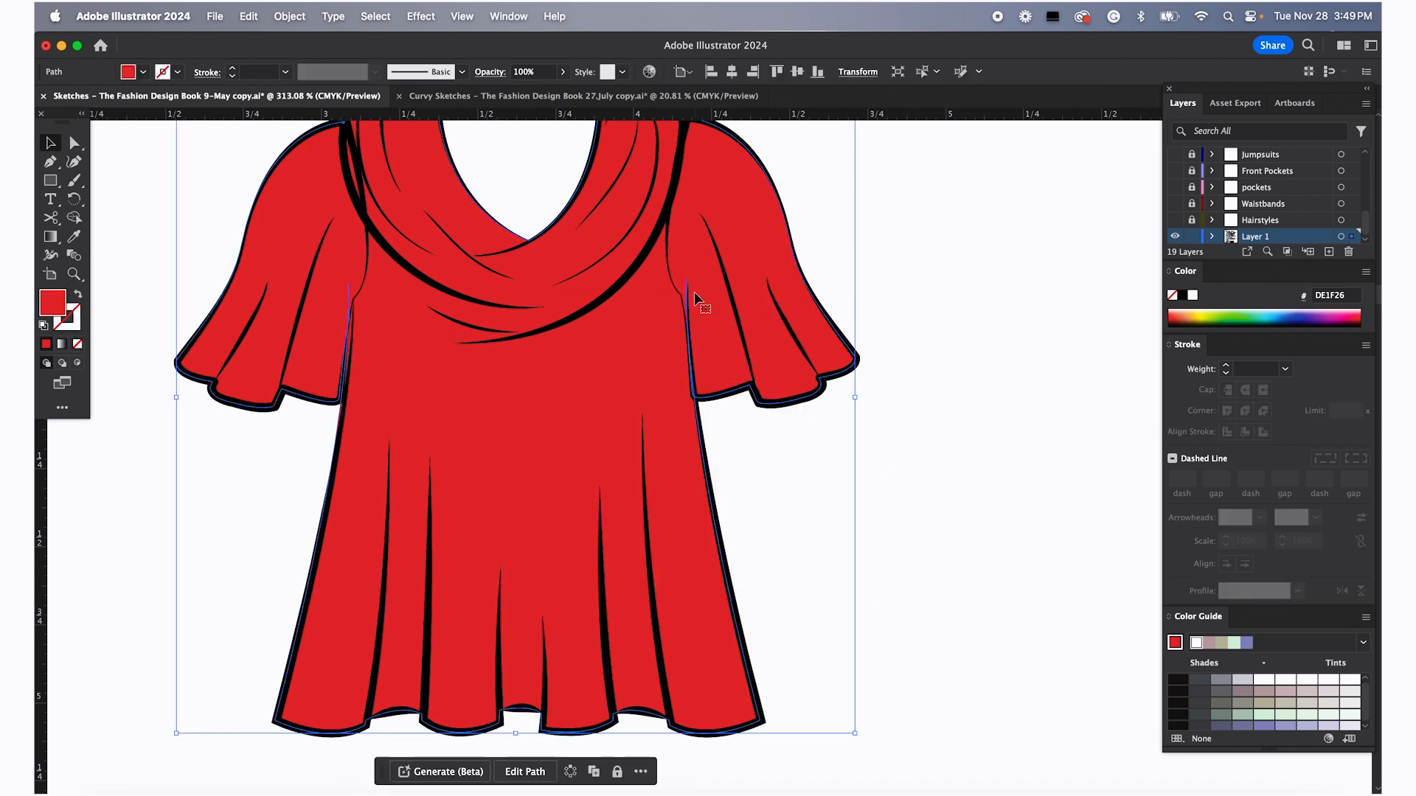
left_click(927, 293)
scroll(755, 291, "up", 8)
scroll(756, 289, "left", 2)
left_click(842, 259)
key("a")
mouse_move(840, 285)
left_mouse_down()
mouse_move(846, 253)
mouse_move(841, 285)
left_mouse_up()
left_click(826, 284)
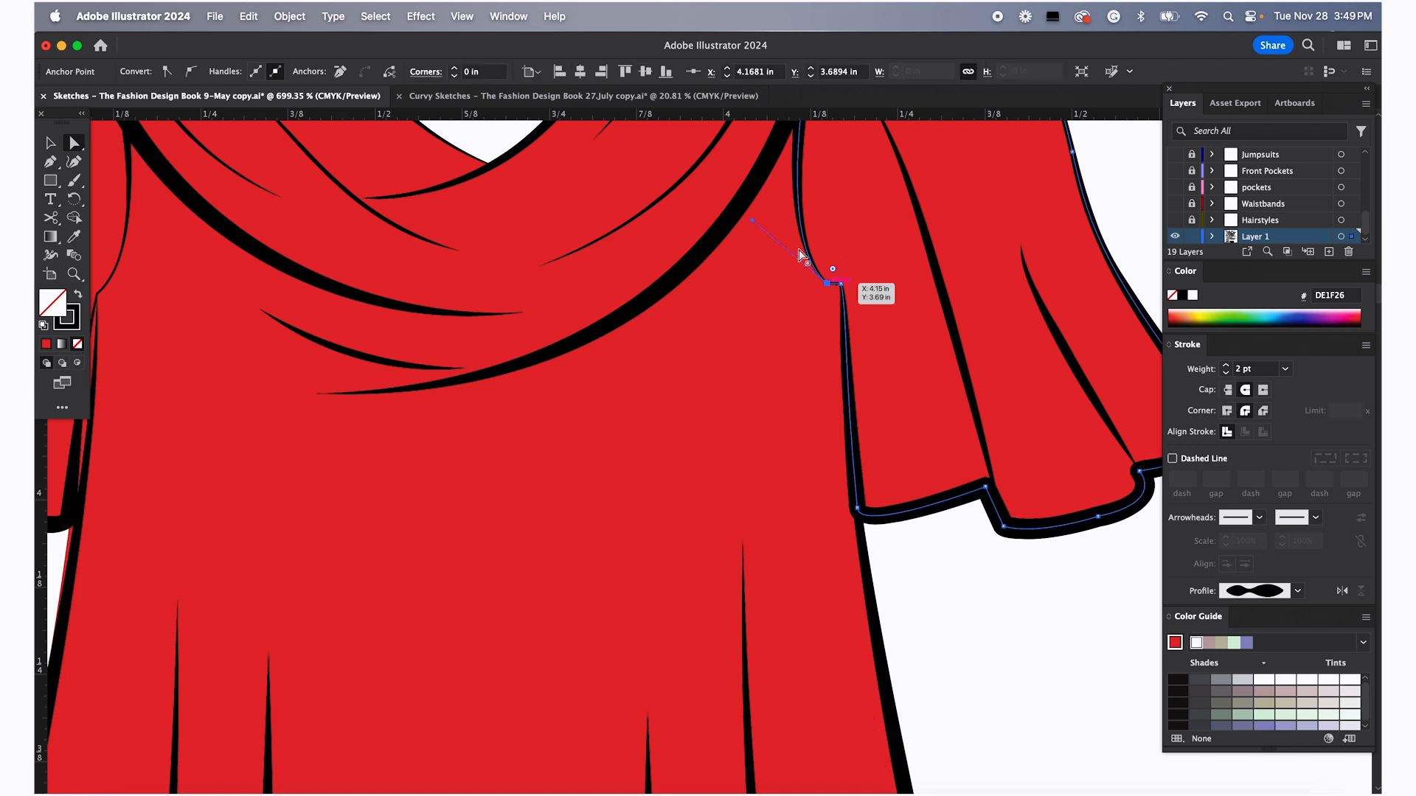
left_click_drag(752, 221, 798, 183)
left_click_drag(826, 284, 841, 285)
Adjust the direction handle of the red top's left underarm anchor point
scroll(760, 464, "down", 5)
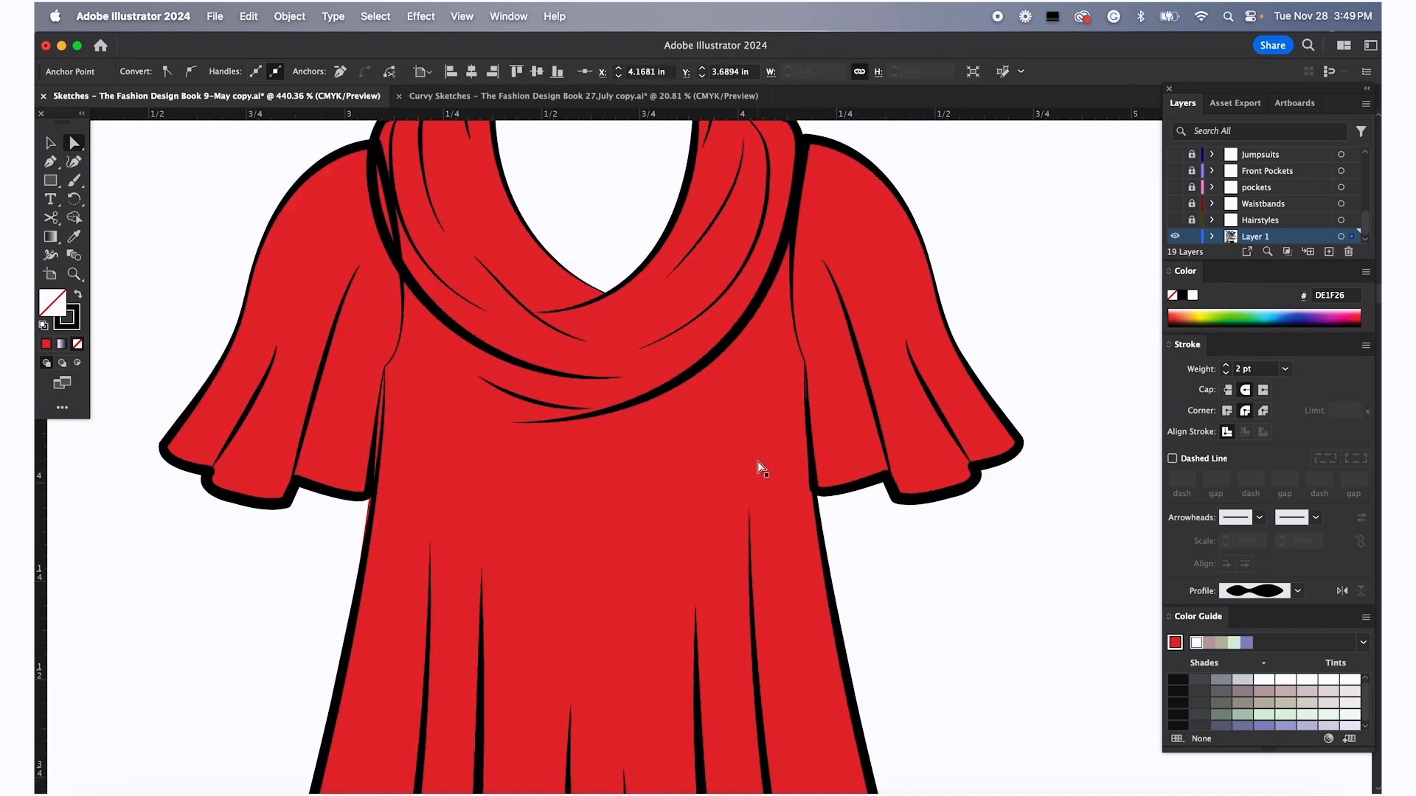
scroll(760, 446, "left", 2)
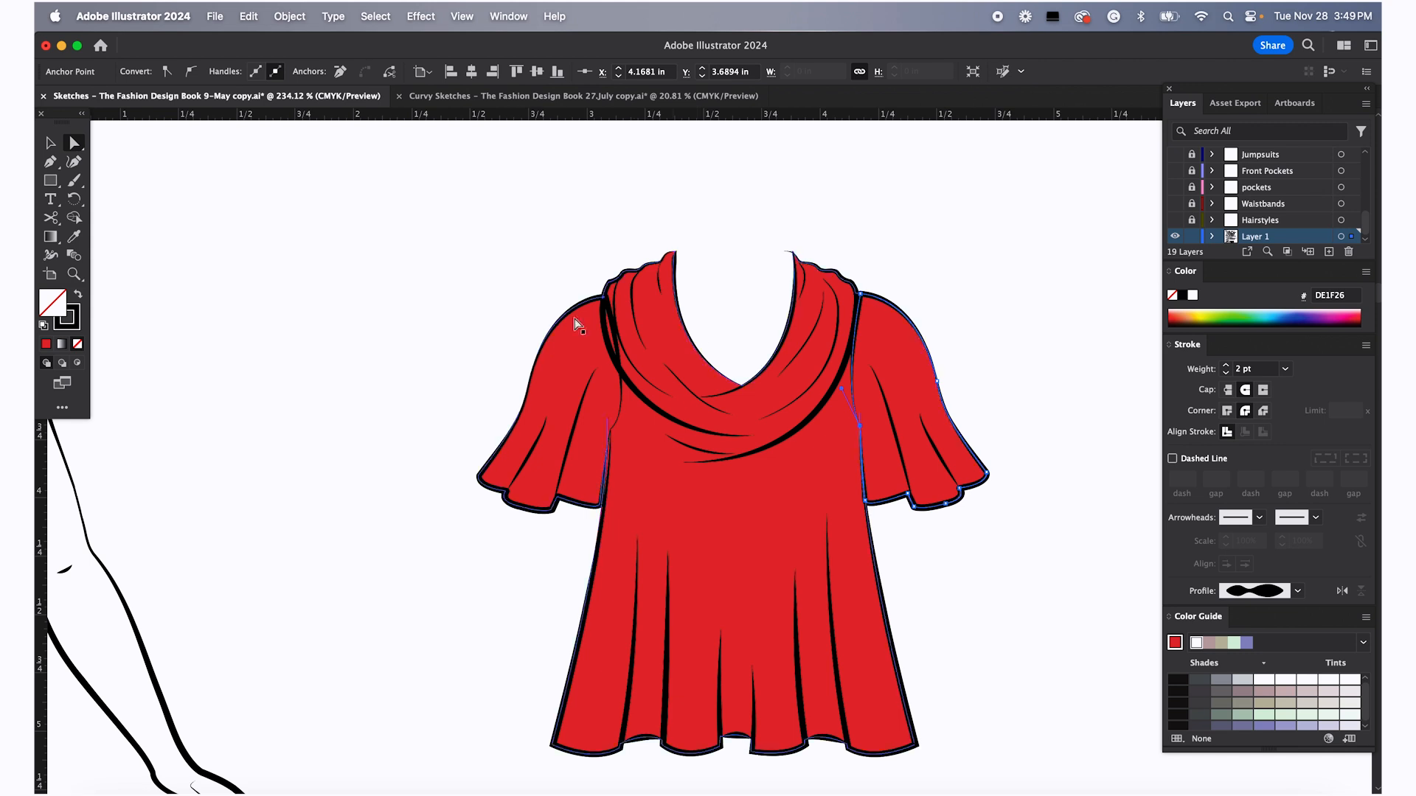
left_click(603, 308)
scroll(599, 309, "up", 5)
left_click(638, 320)
mouse_move(714, 582)
left_mouse_down()
mouse_move(666, 484)
mouse_move(695, 595)
left_mouse_up()
left_click(627, 260)
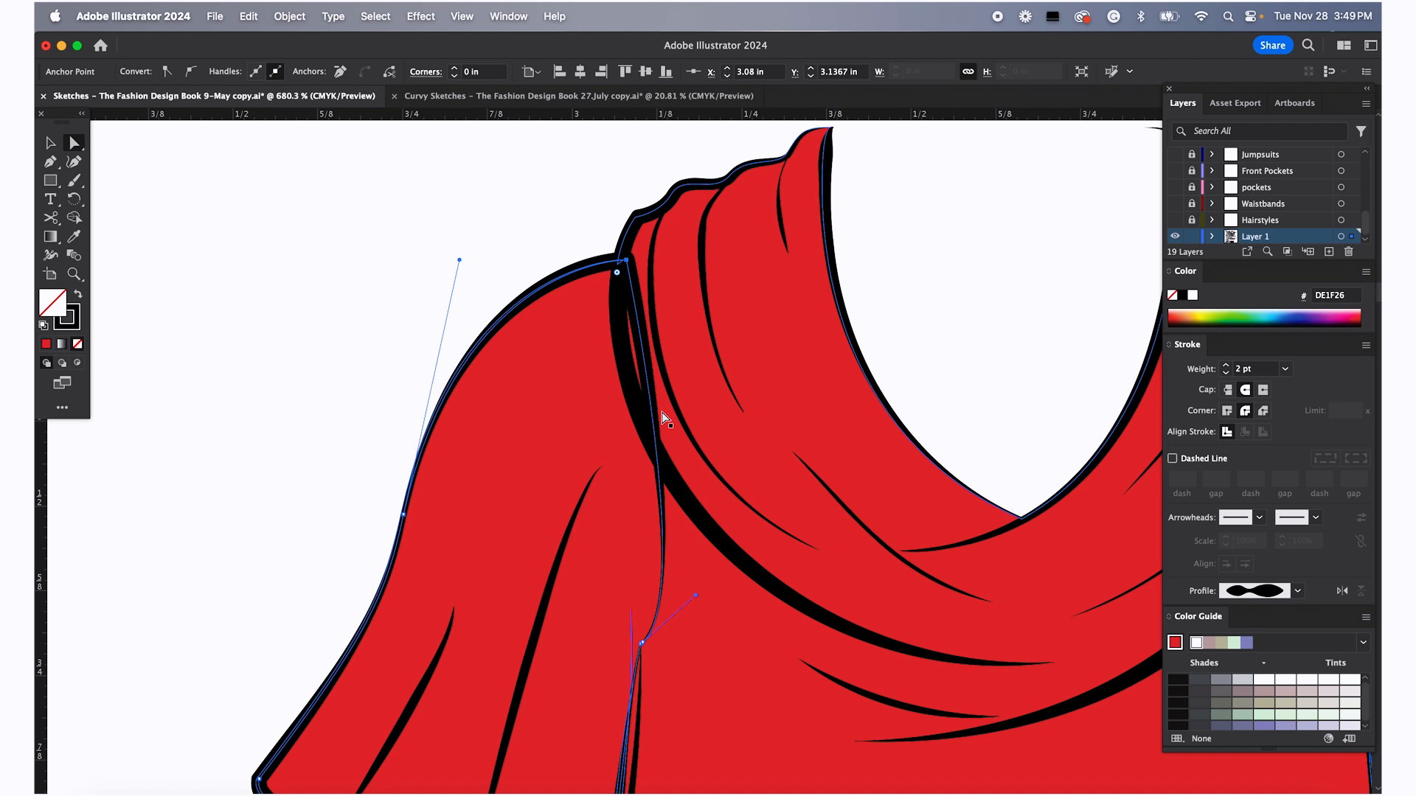
Add an anchor point on the red top's left armhole edge and move it inward along the seam
key("plus")
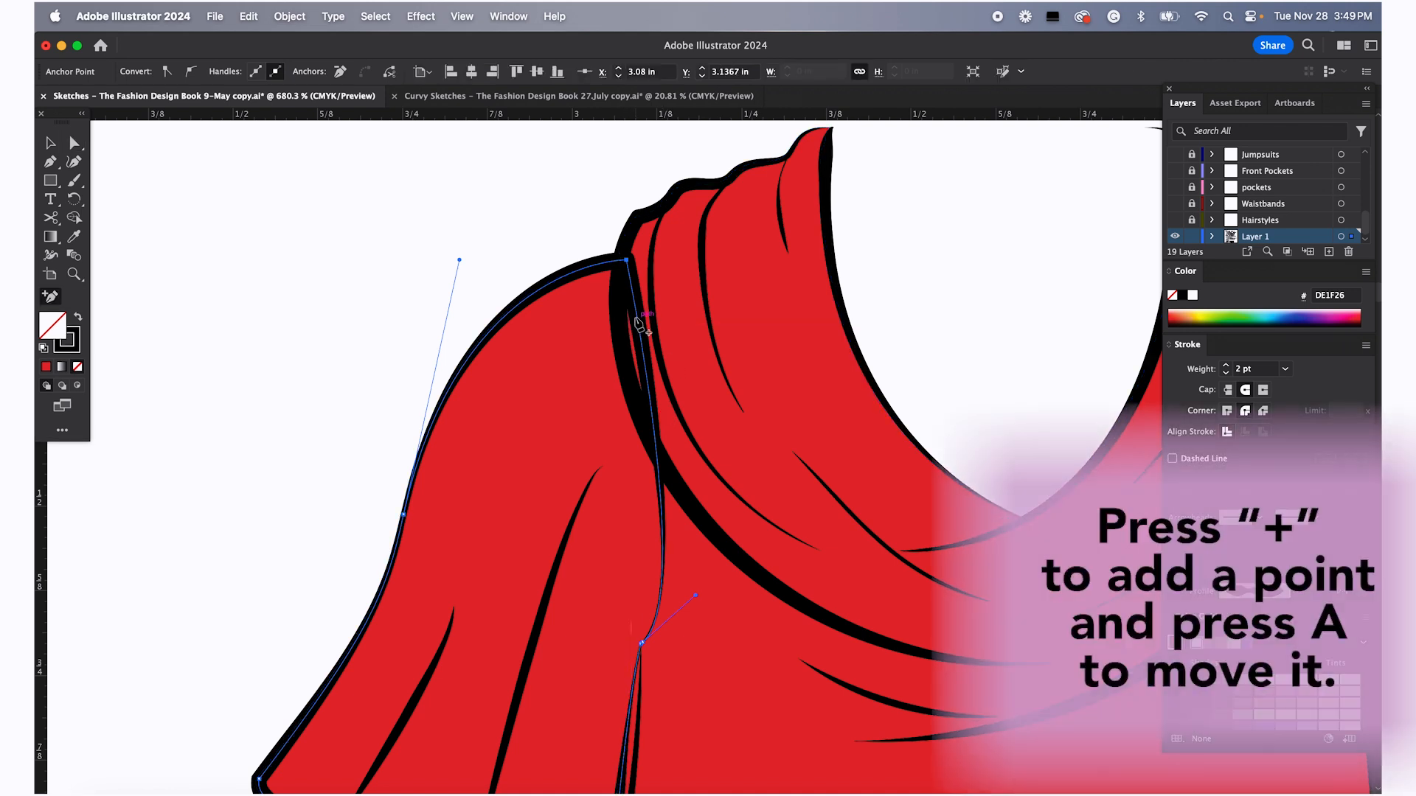
left_click(637, 318)
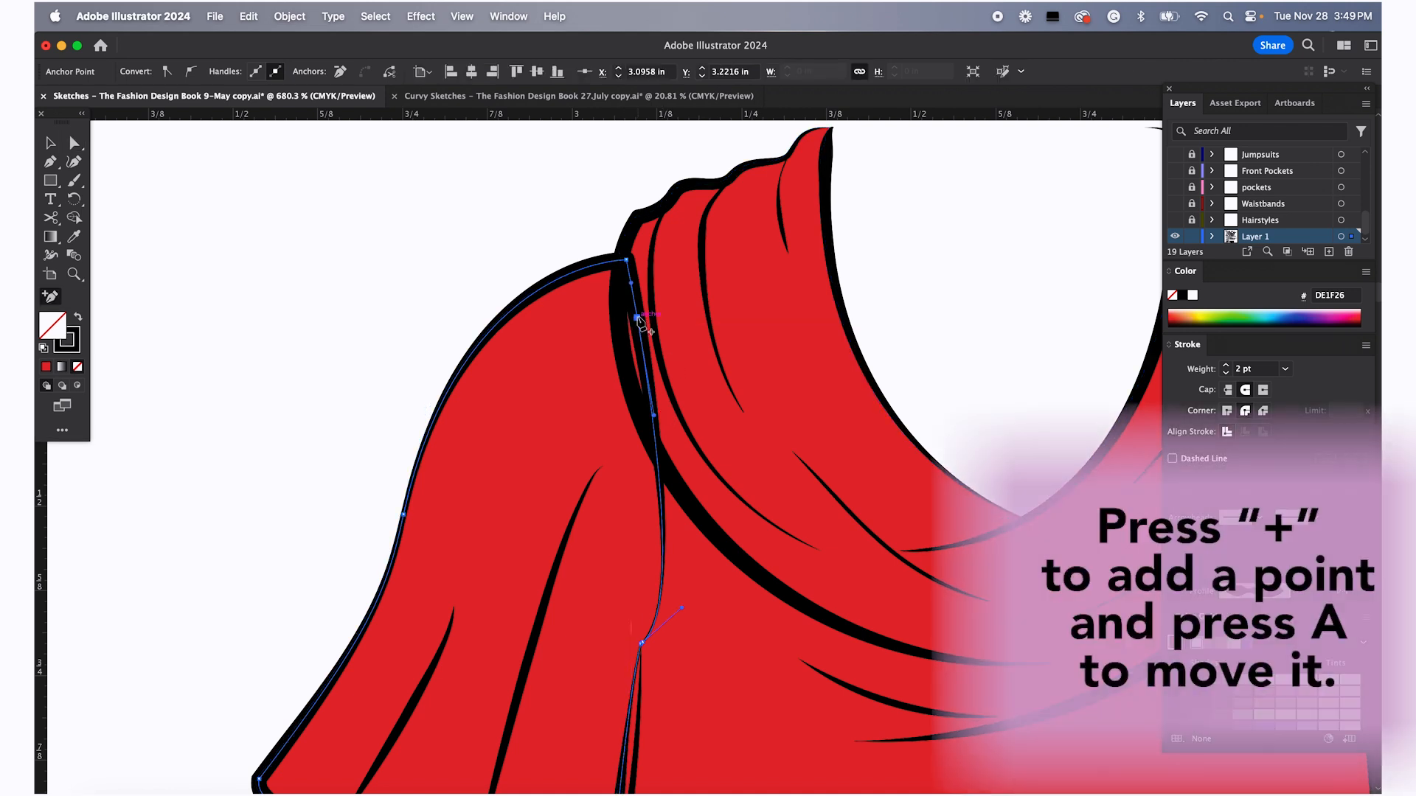
key("a")
left_click_drag(637, 318, 618, 330)
left_click_drag(627, 261, 623, 261)
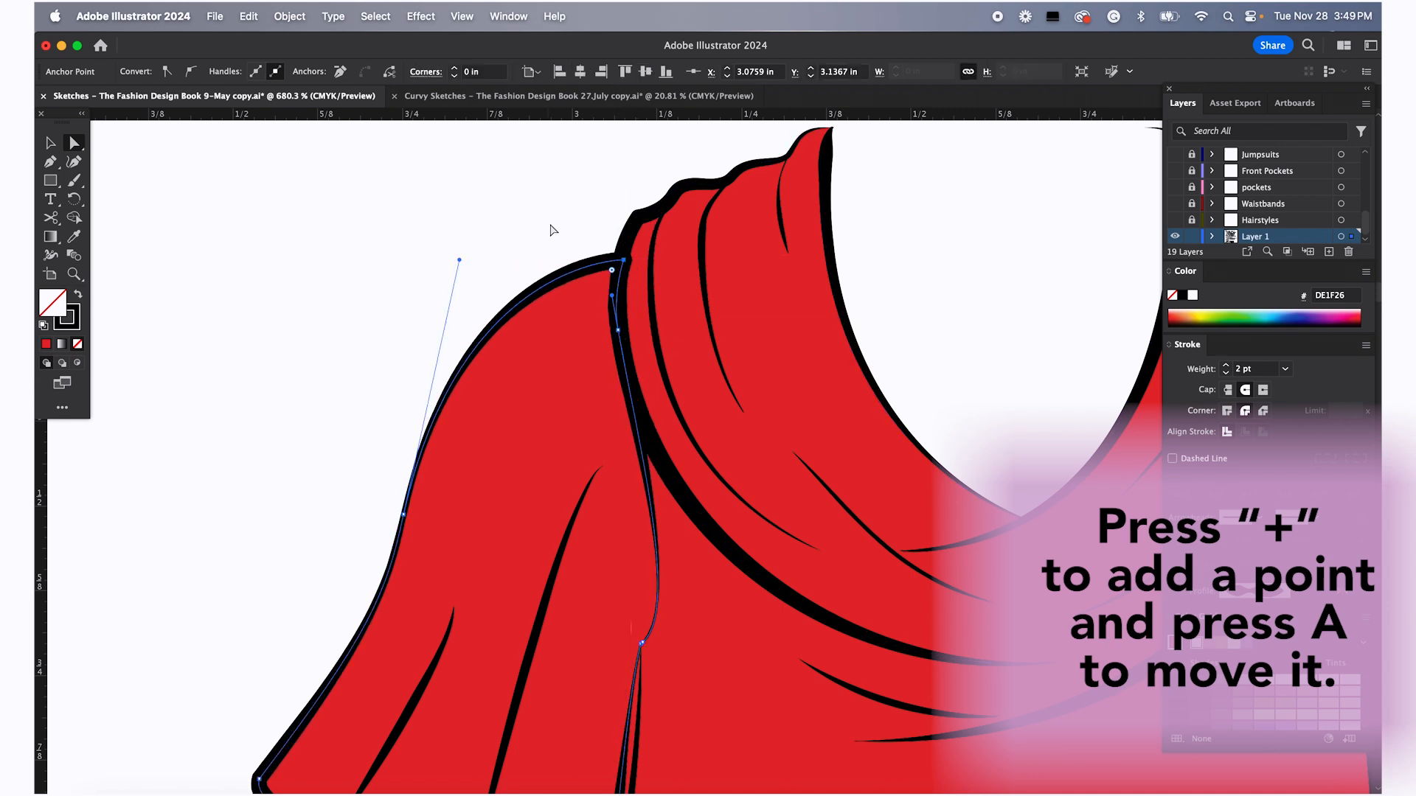
left_click(571, 225)
Reshape the red top's left underarm anchor points and handles to cover the armhole gap
scroll(582, 388, "down", 8)
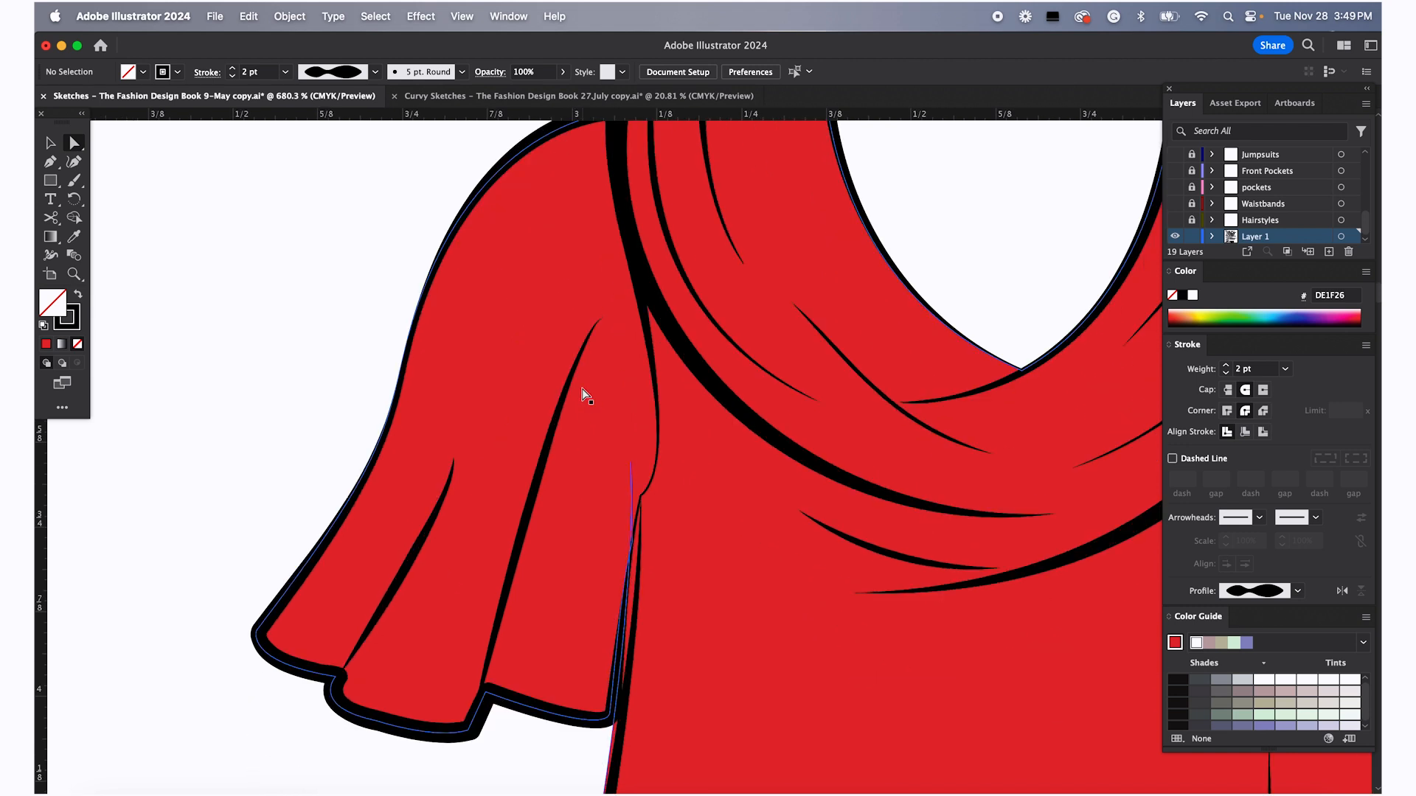
left_click(602, 500)
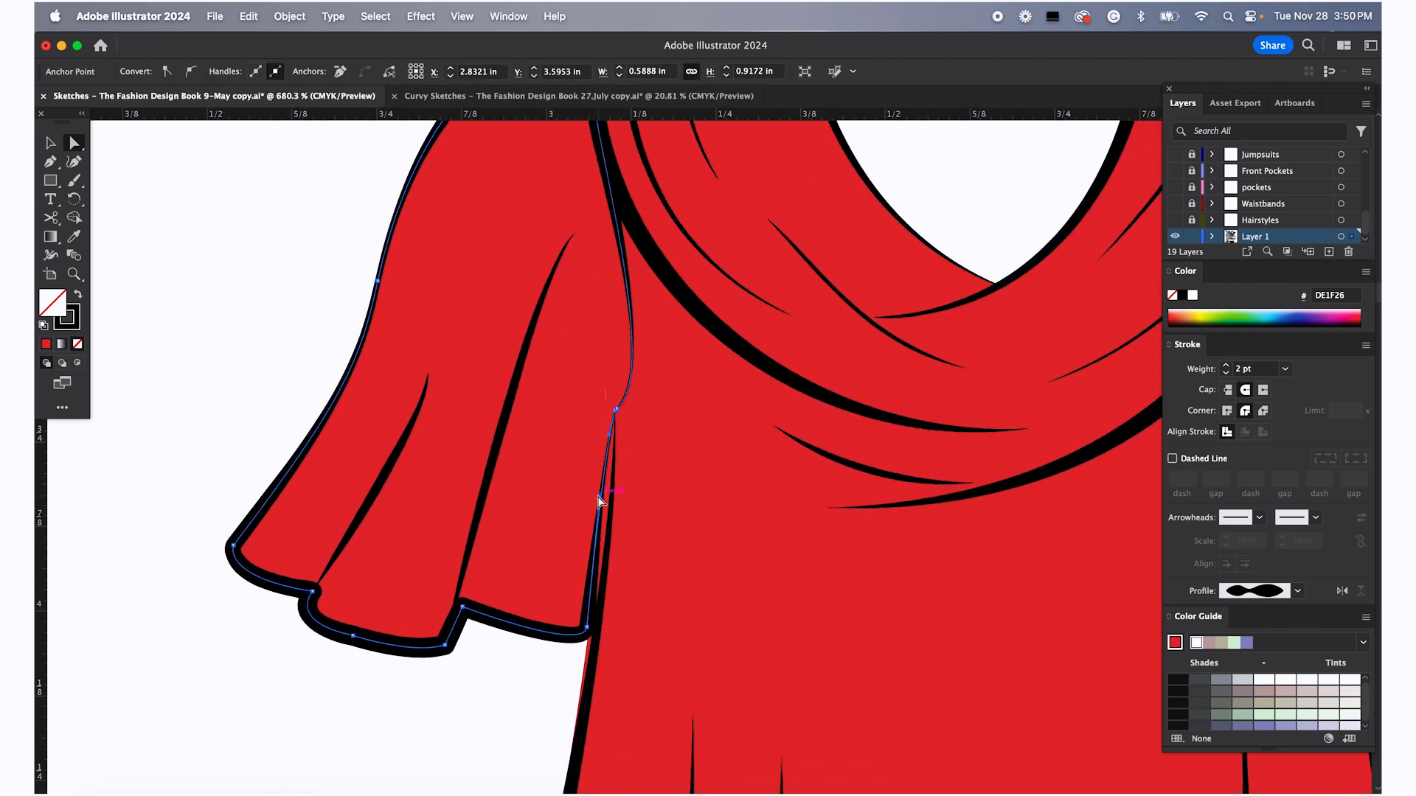
left_click_drag(605, 502, 611, 507)
left_click_drag(609, 435, 612, 444)
left_click(601, 520)
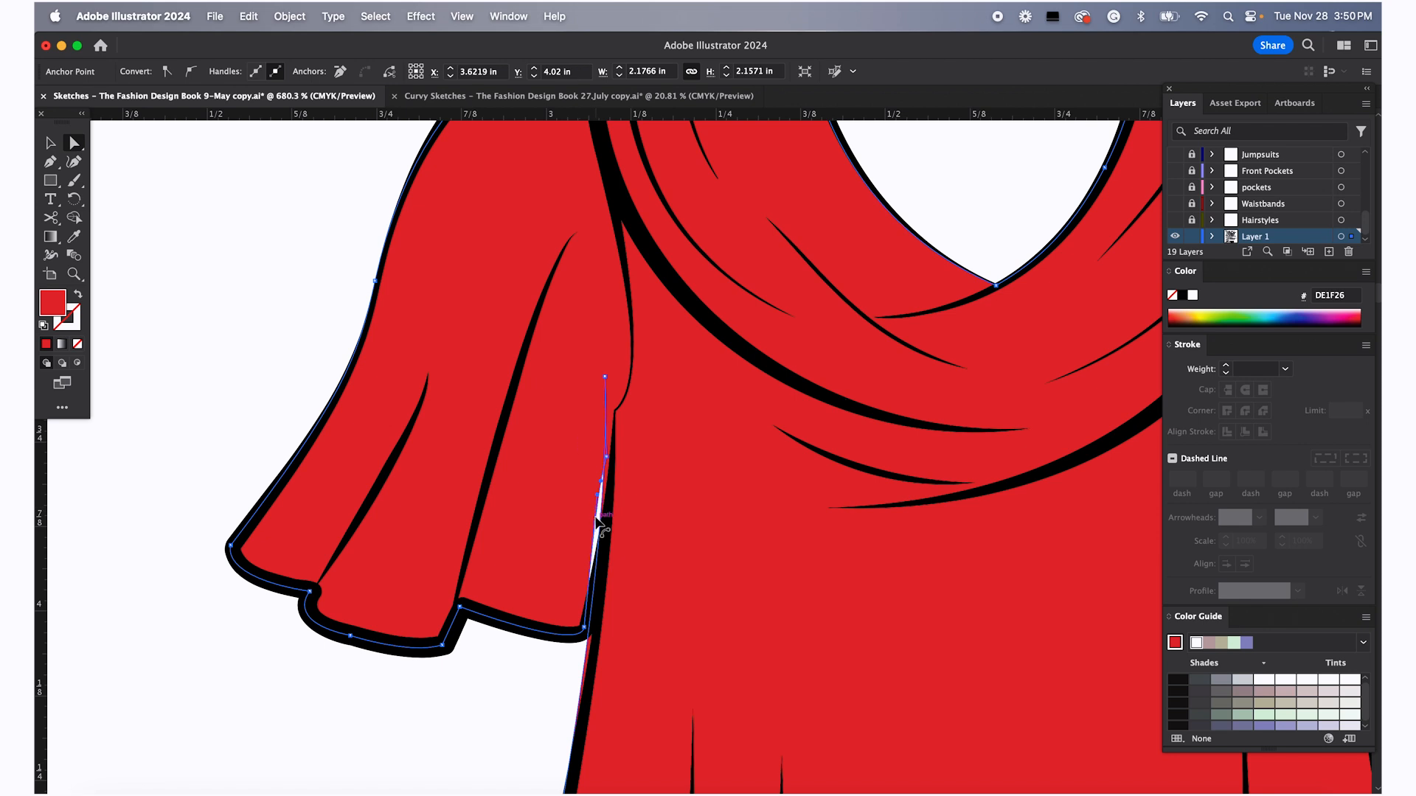
left_click_drag(598, 496, 604, 520)
left_click(607, 457)
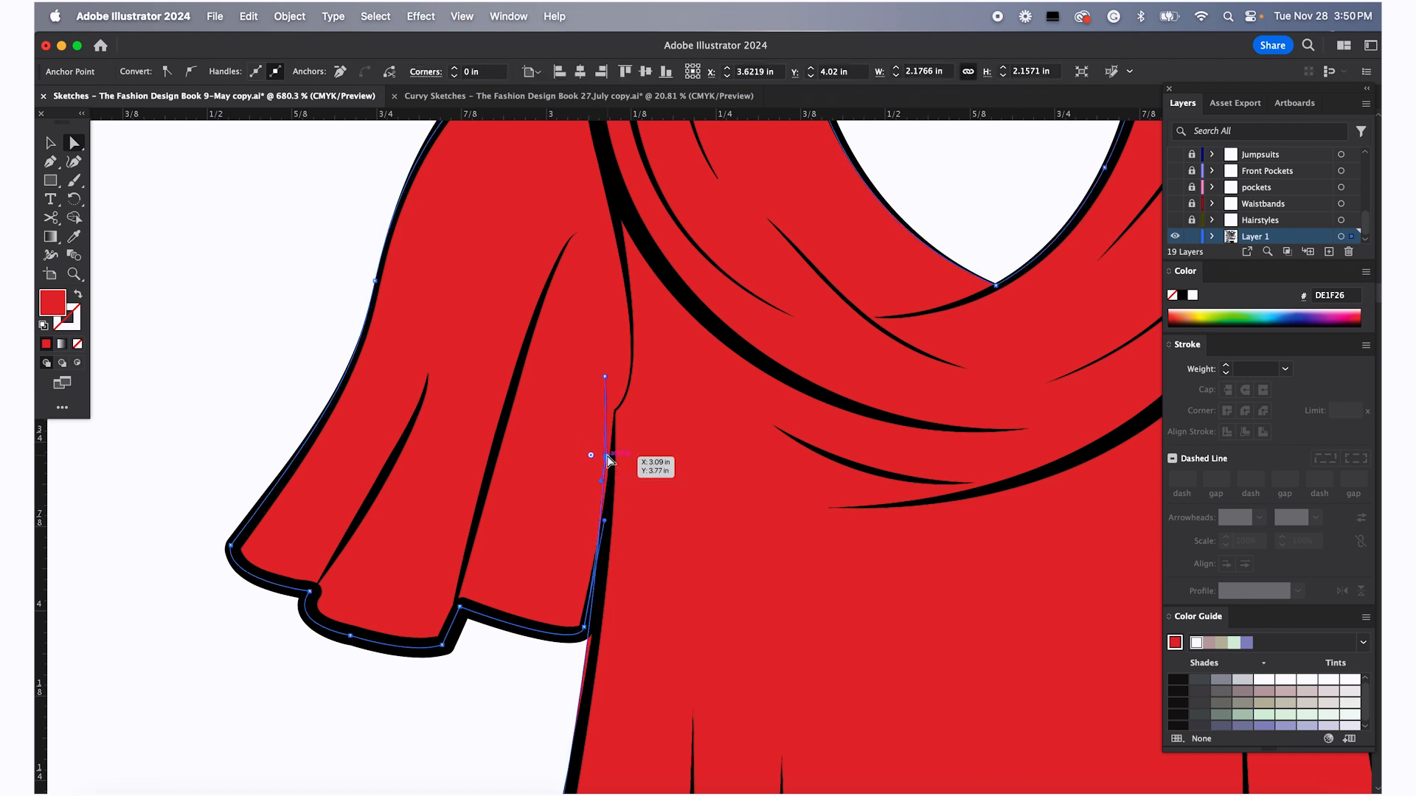
mouse_move(604, 376)
left_mouse_down()
mouse_move(613, 388)
mouse_move(605, 378)
left_mouse_up()
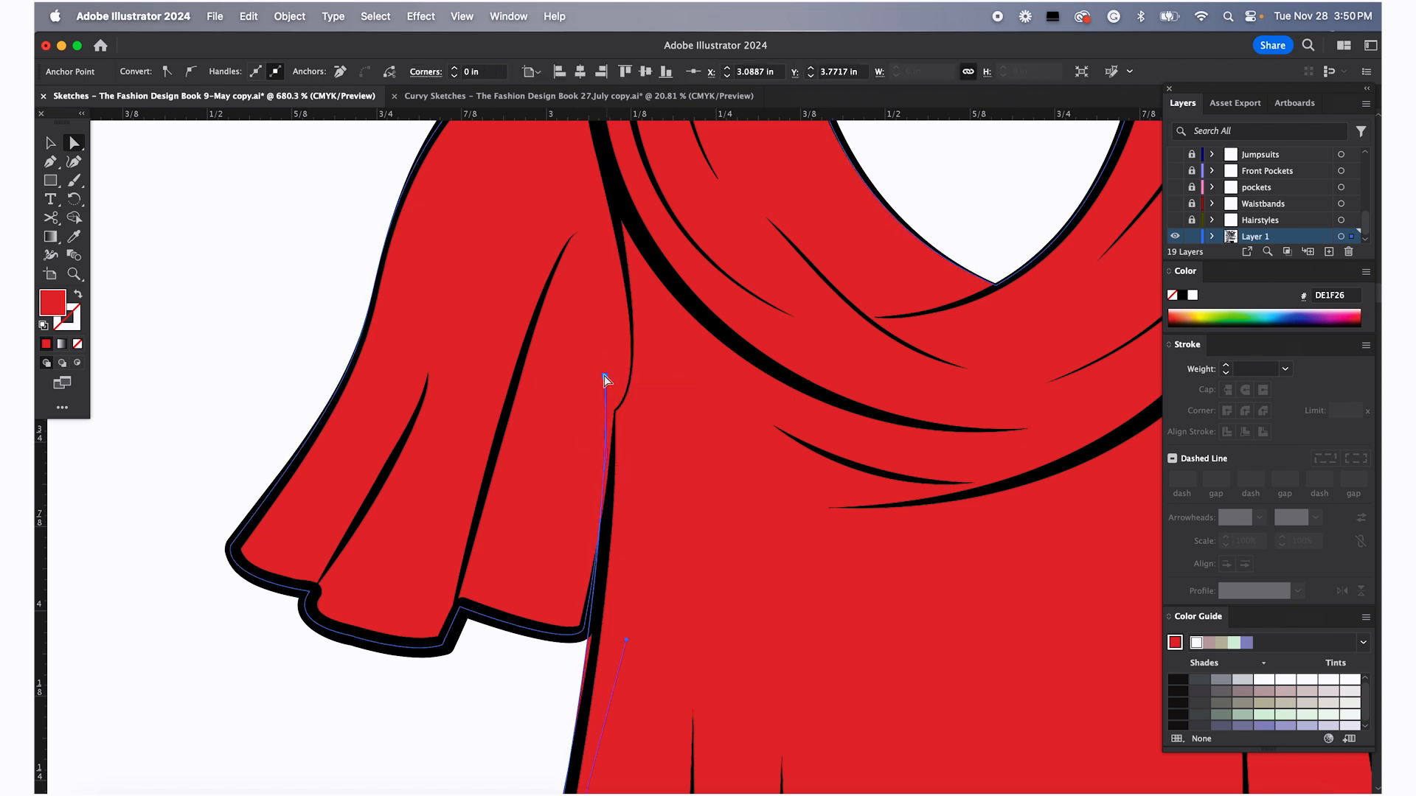
left_click(532, 659)
Delete the stray anchor point at the red top's left underarm, undoing an extra deletion
scroll(630, 537, "down", 2)
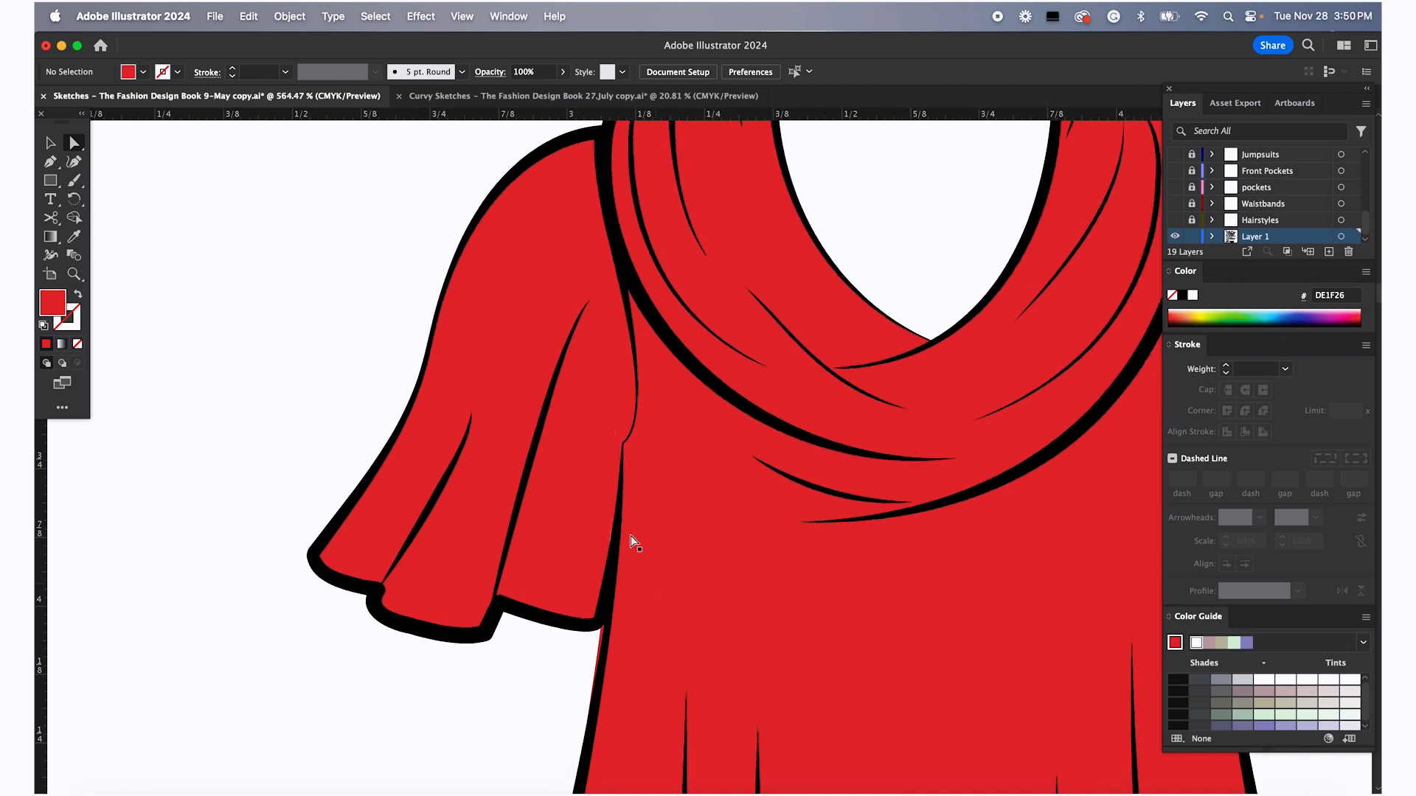
scroll(609, 444, "up", 6)
scroll(609, 444, "up", 3)
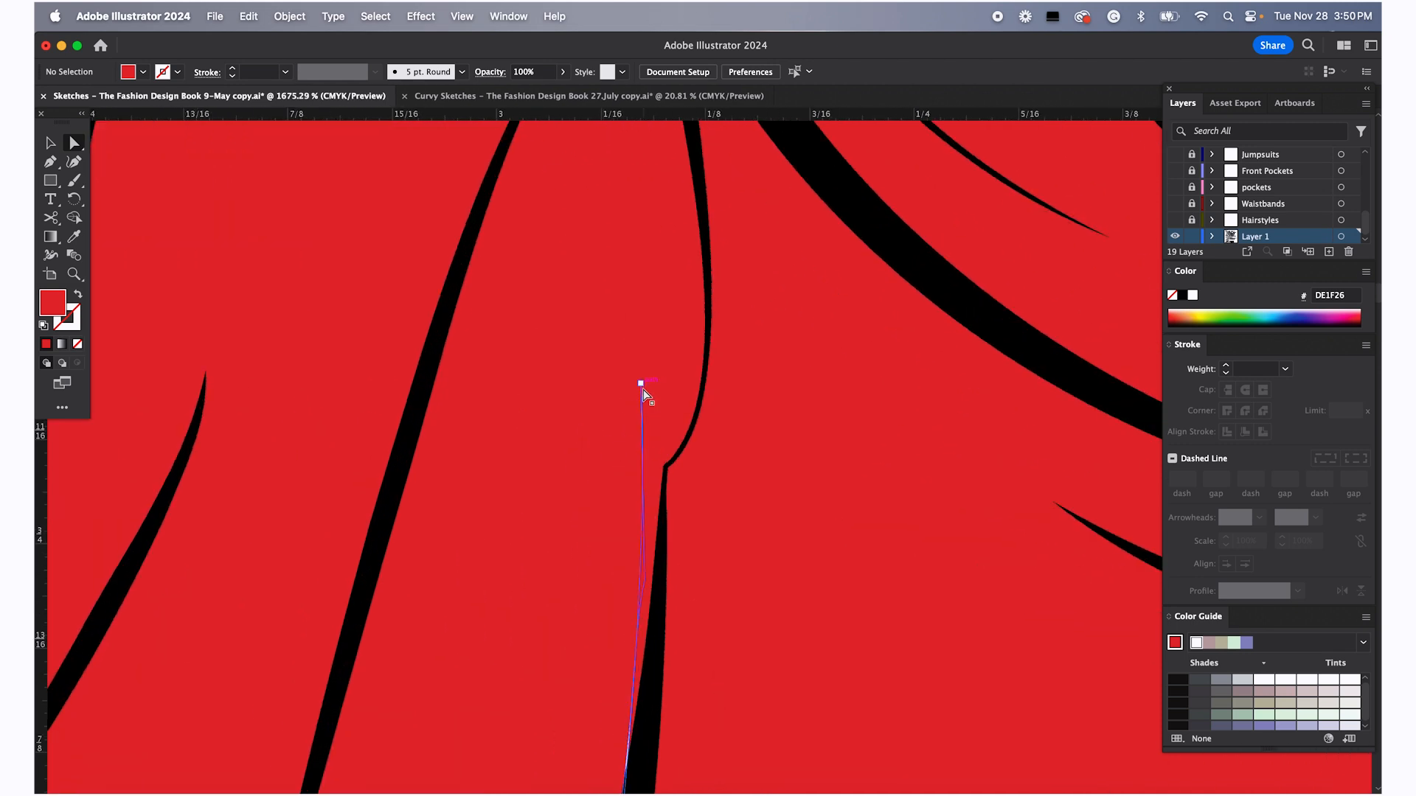
left_click(641, 384)
key("minus")
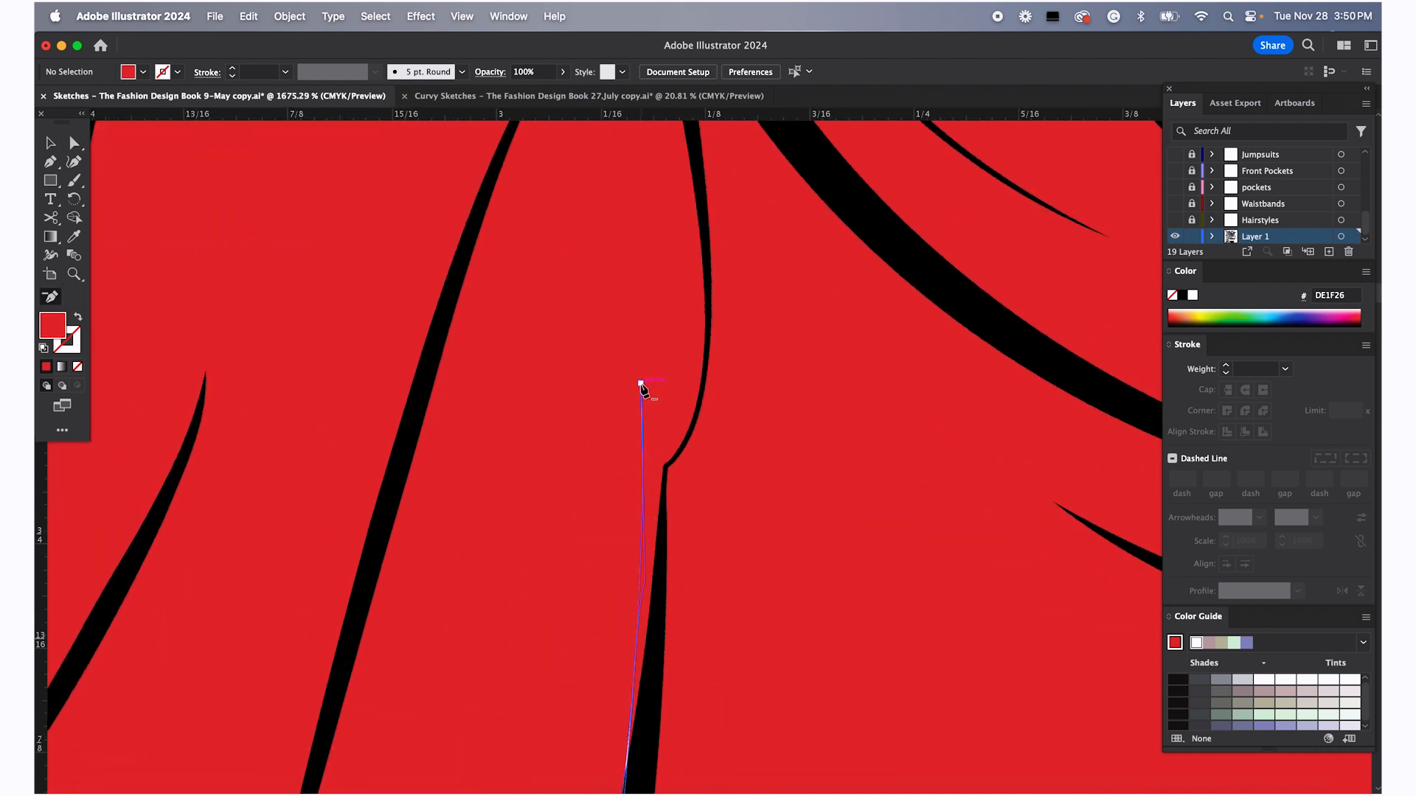
left_click(641, 385, "super")
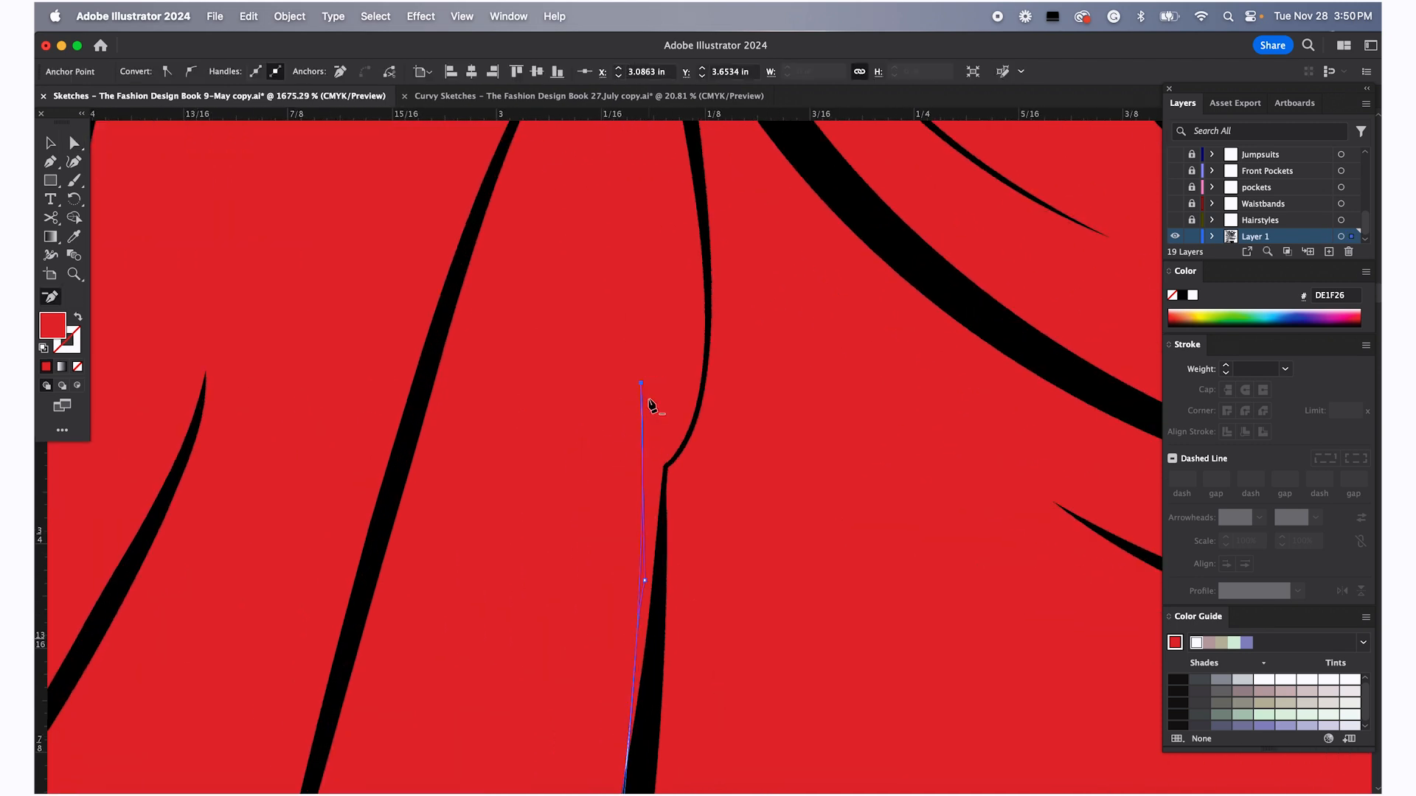
left_click(645, 581)
key("super+z")
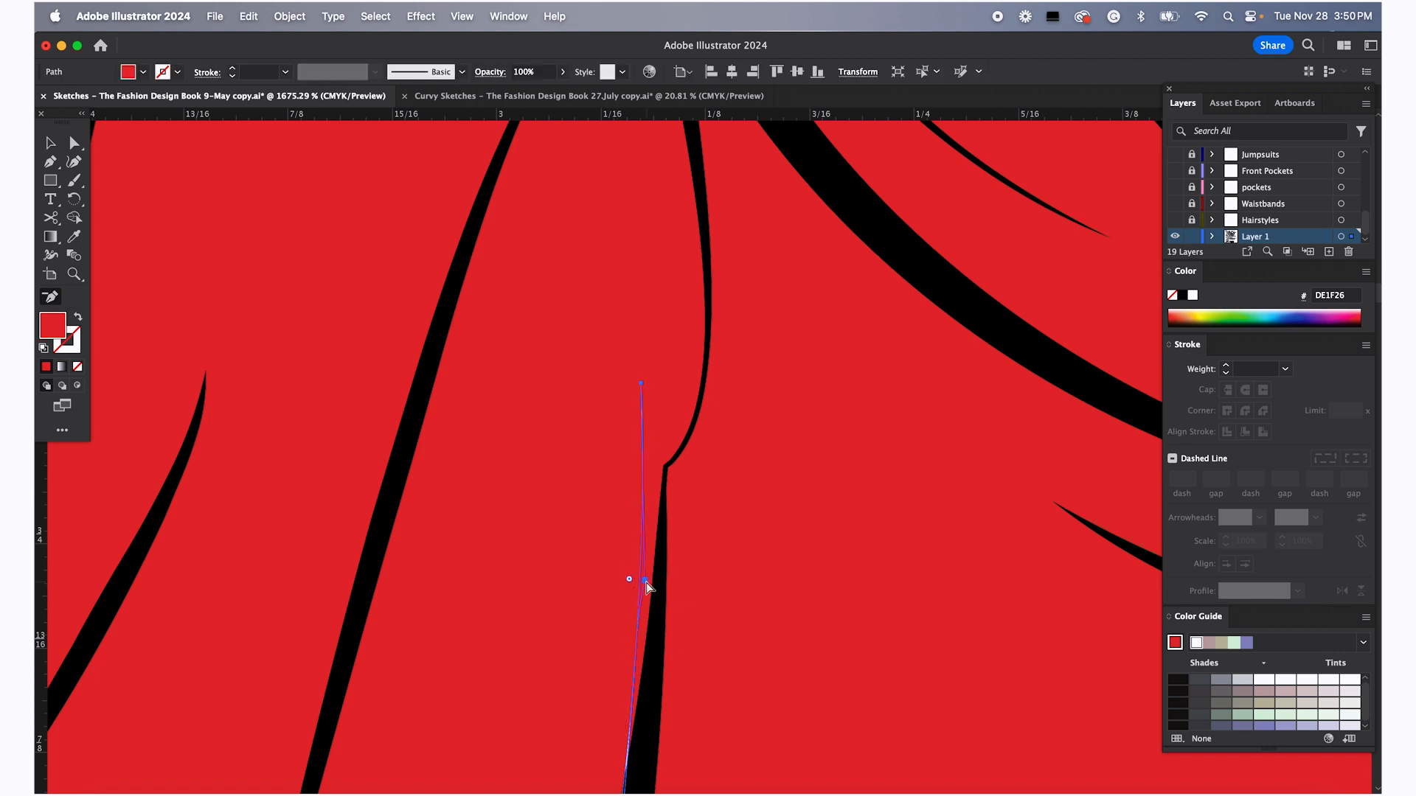
scroll(623, 516, "down", 5)
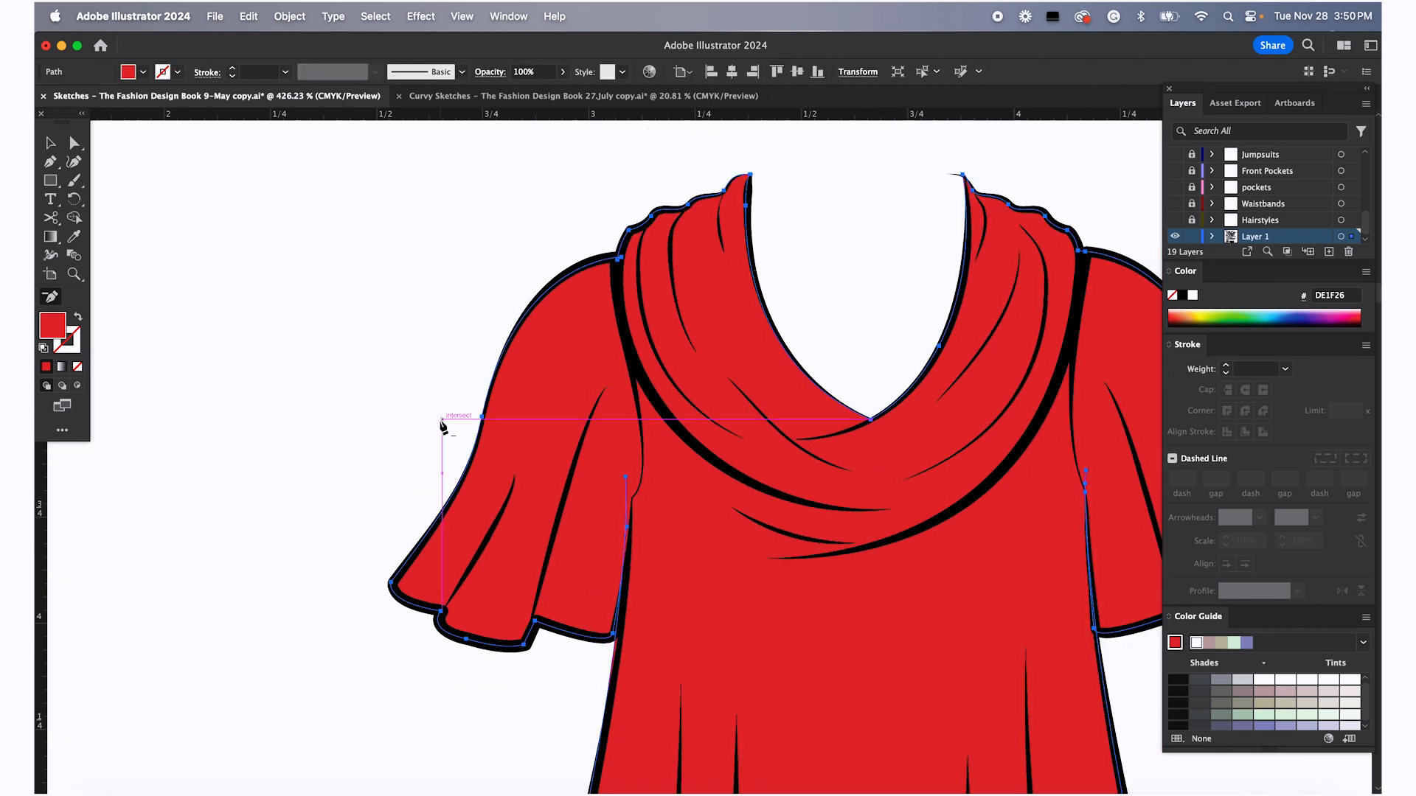
key("a")
left_click(408, 315)
Zoom out and browse the document's sketch pages
scroll(479, 339, "down", 5)
scroll(480, 339, "right", 5)
scroll(479, 339, "down", 4)
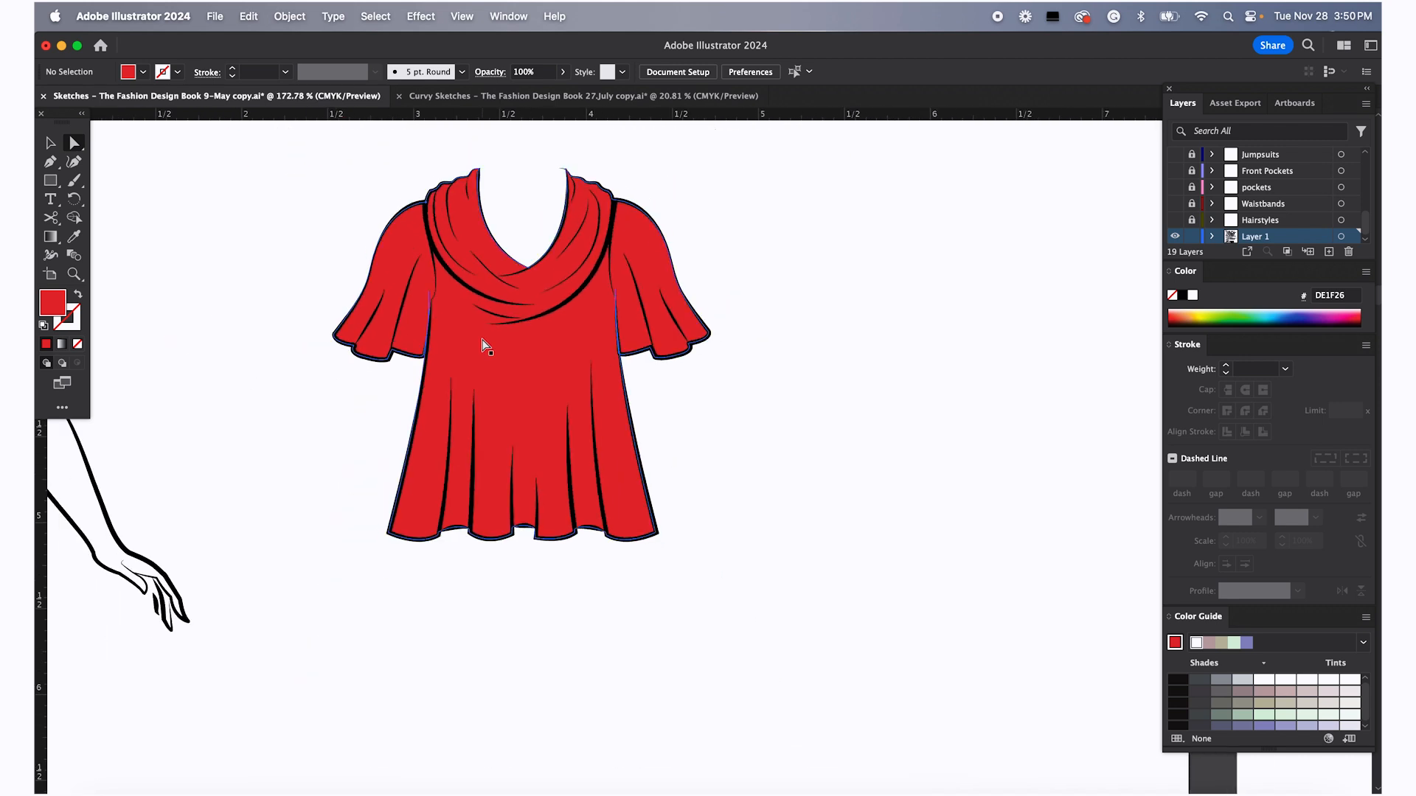
scroll(675, 480, "down", 1)
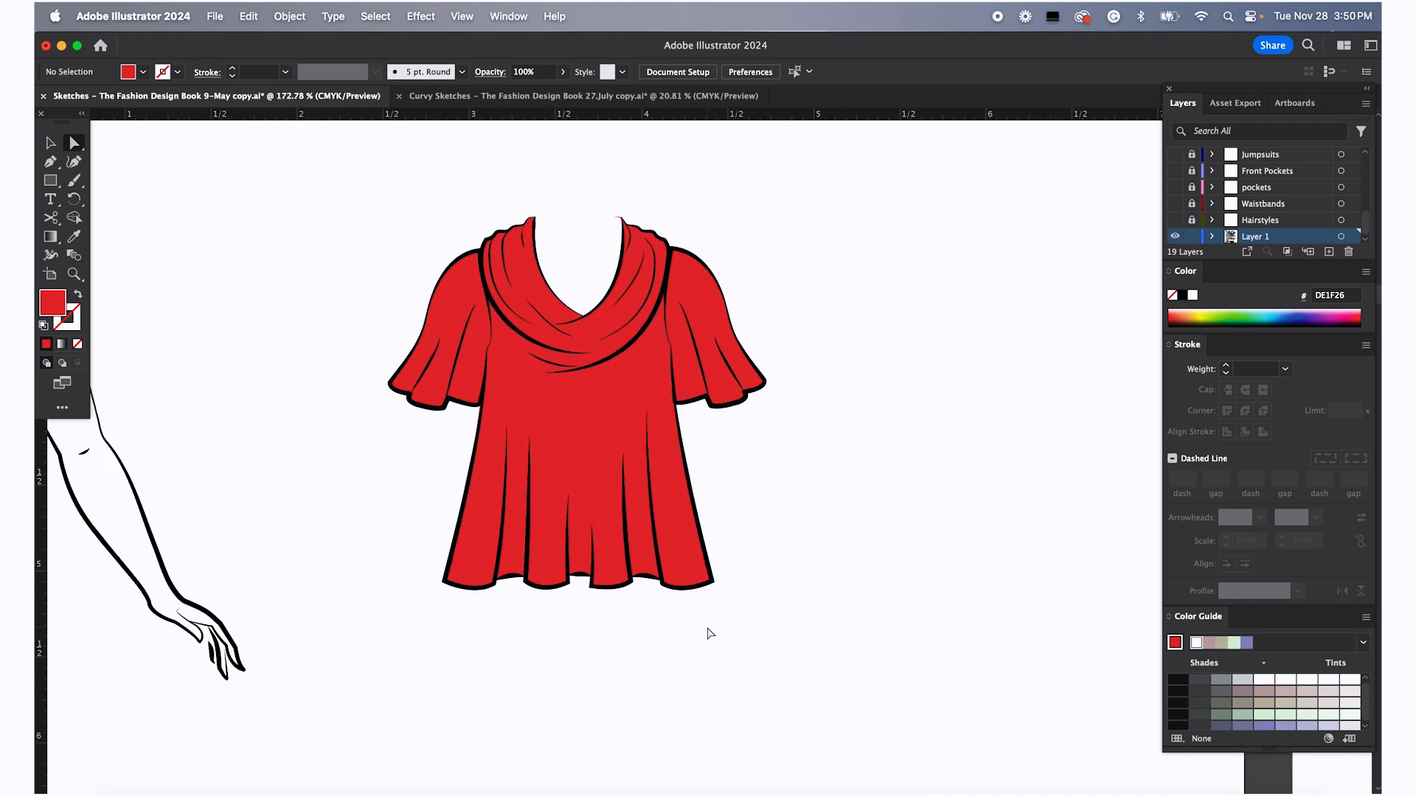
scroll(704, 634, "down", 4)
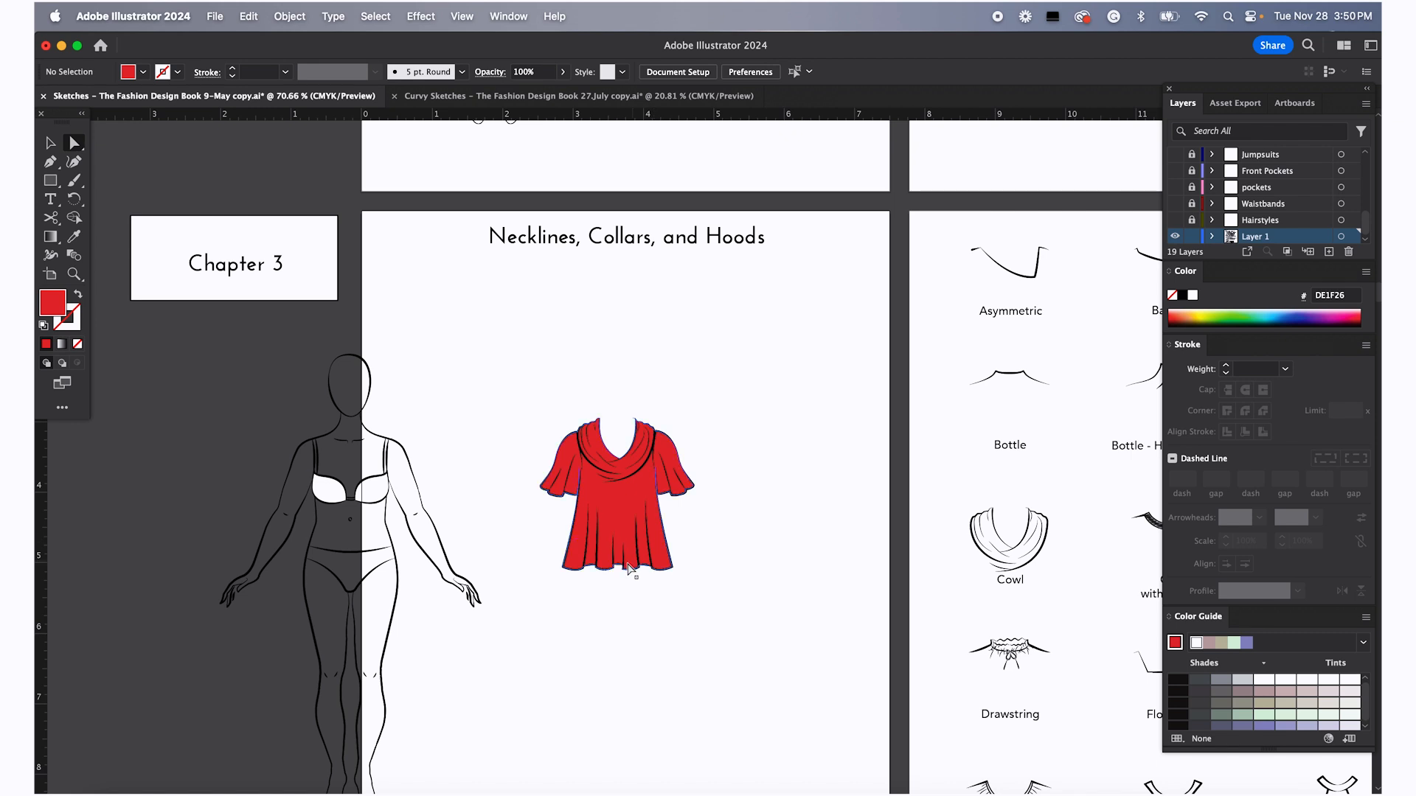
scroll(672, 474, "down", 3)
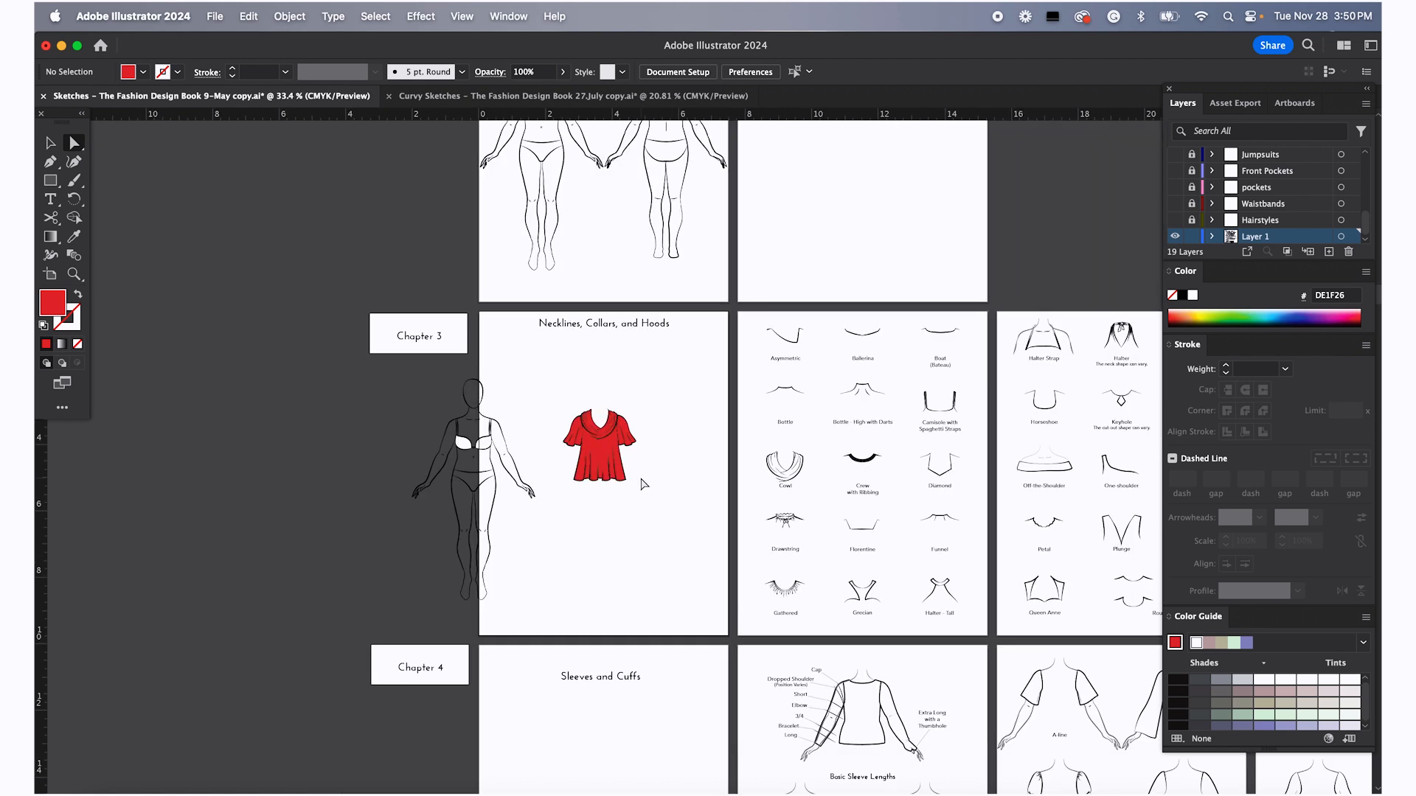
scroll(641, 483, "down", 20)
scroll(641, 483, "right", 10)
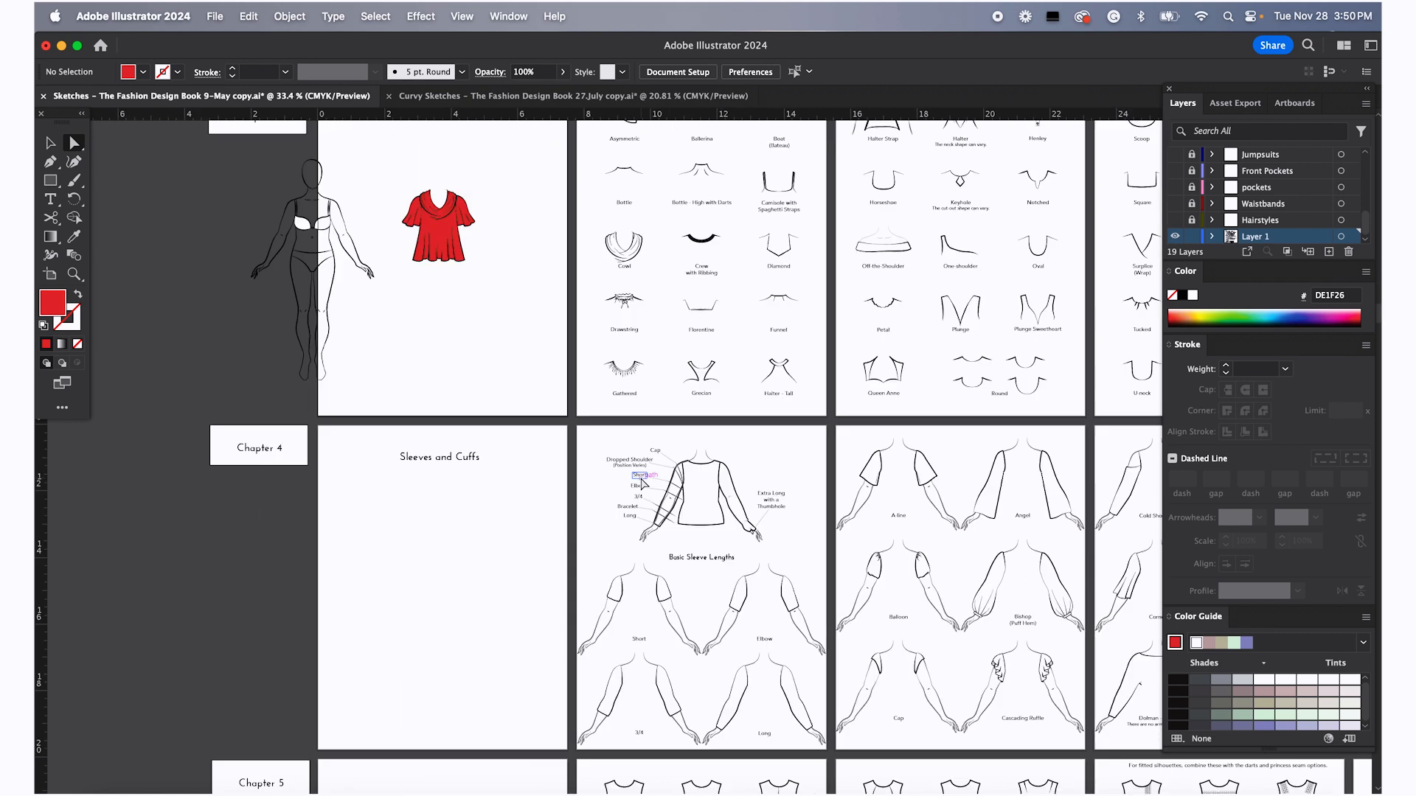
scroll(643, 485, "down", 4)
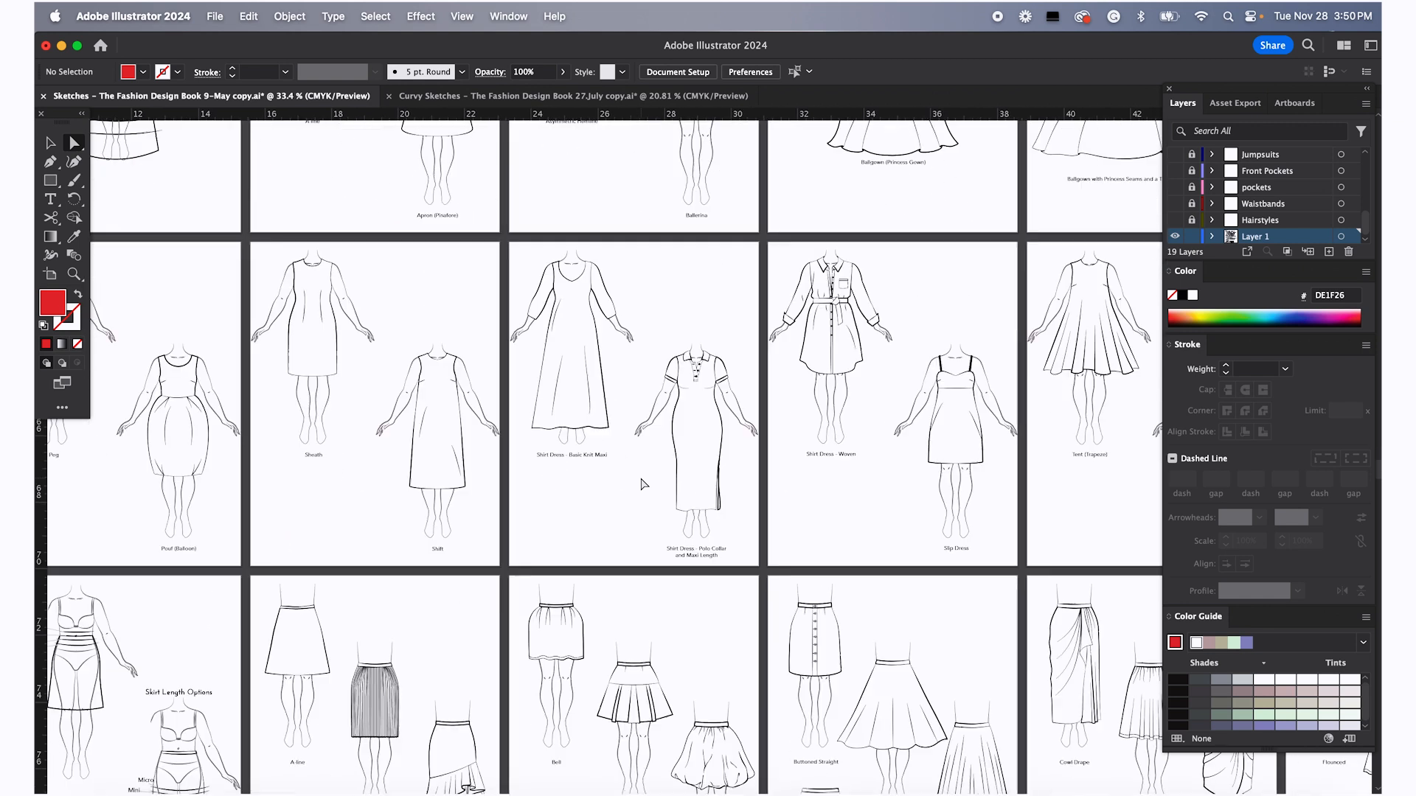
scroll(640, 493, "up", 20)
scroll(640, 494, "left", 10)
scroll(640, 495, "up", 15)
scroll(640, 495, "left", 3)
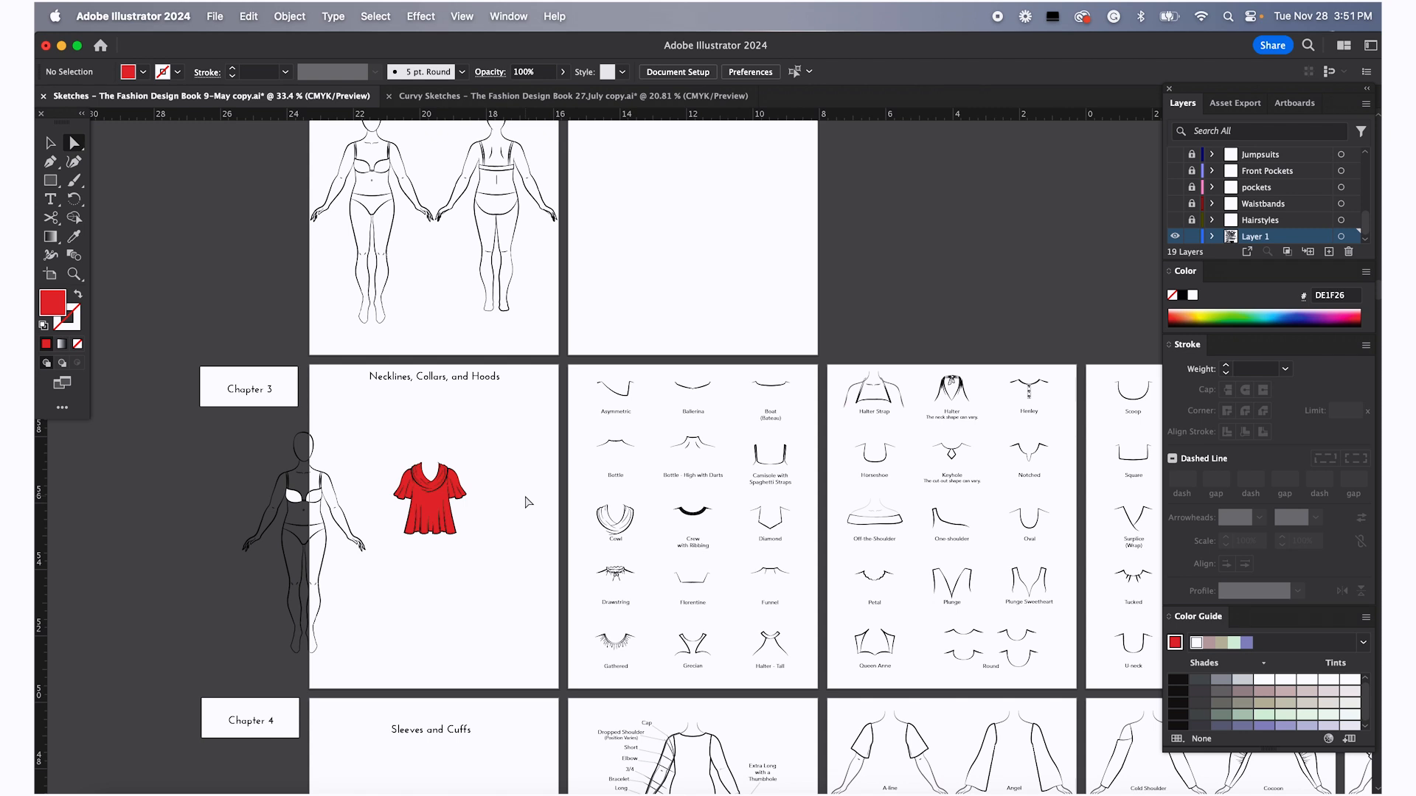
scroll(528, 502, "down", 5)
scroll(528, 502, "right", 2)
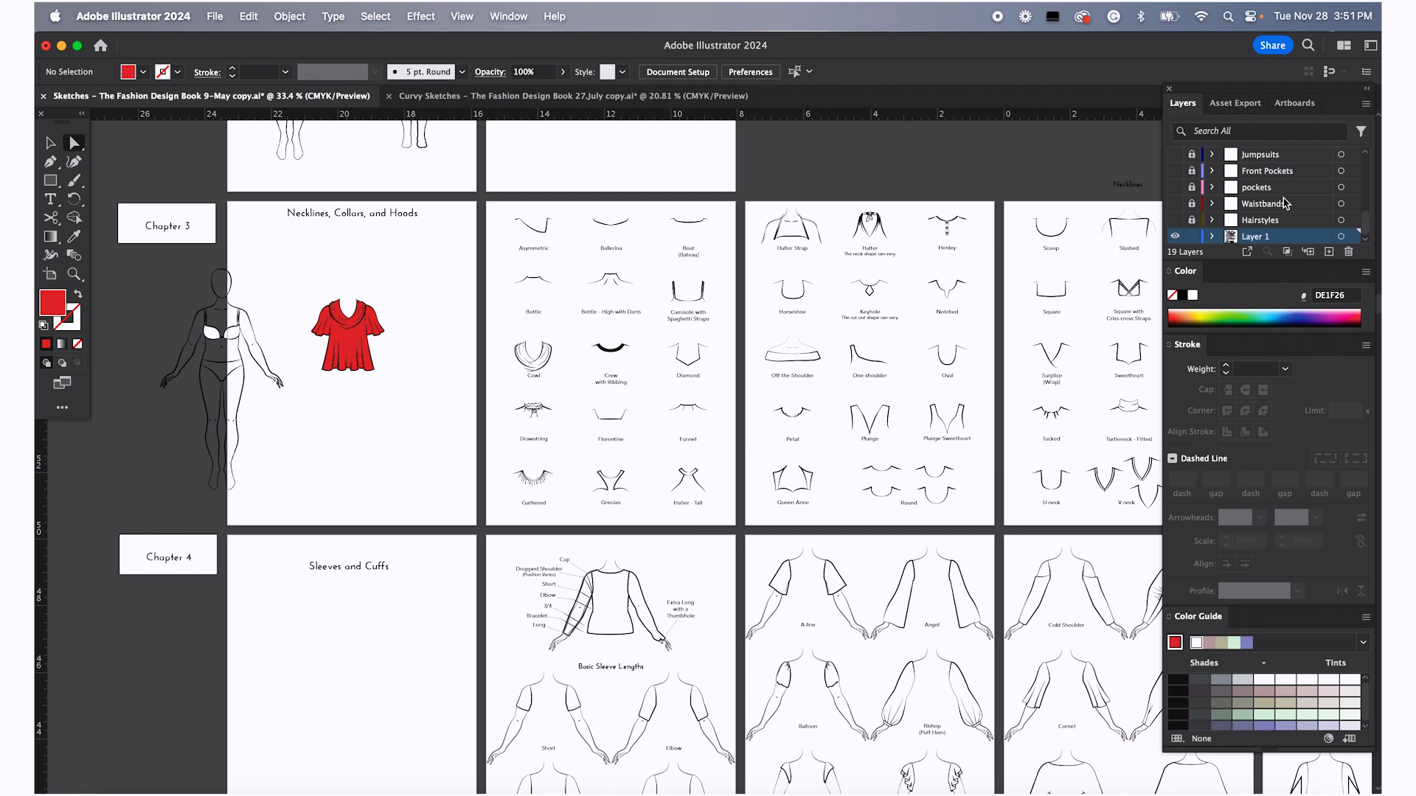
scroll(1260, 189, "up", 5)
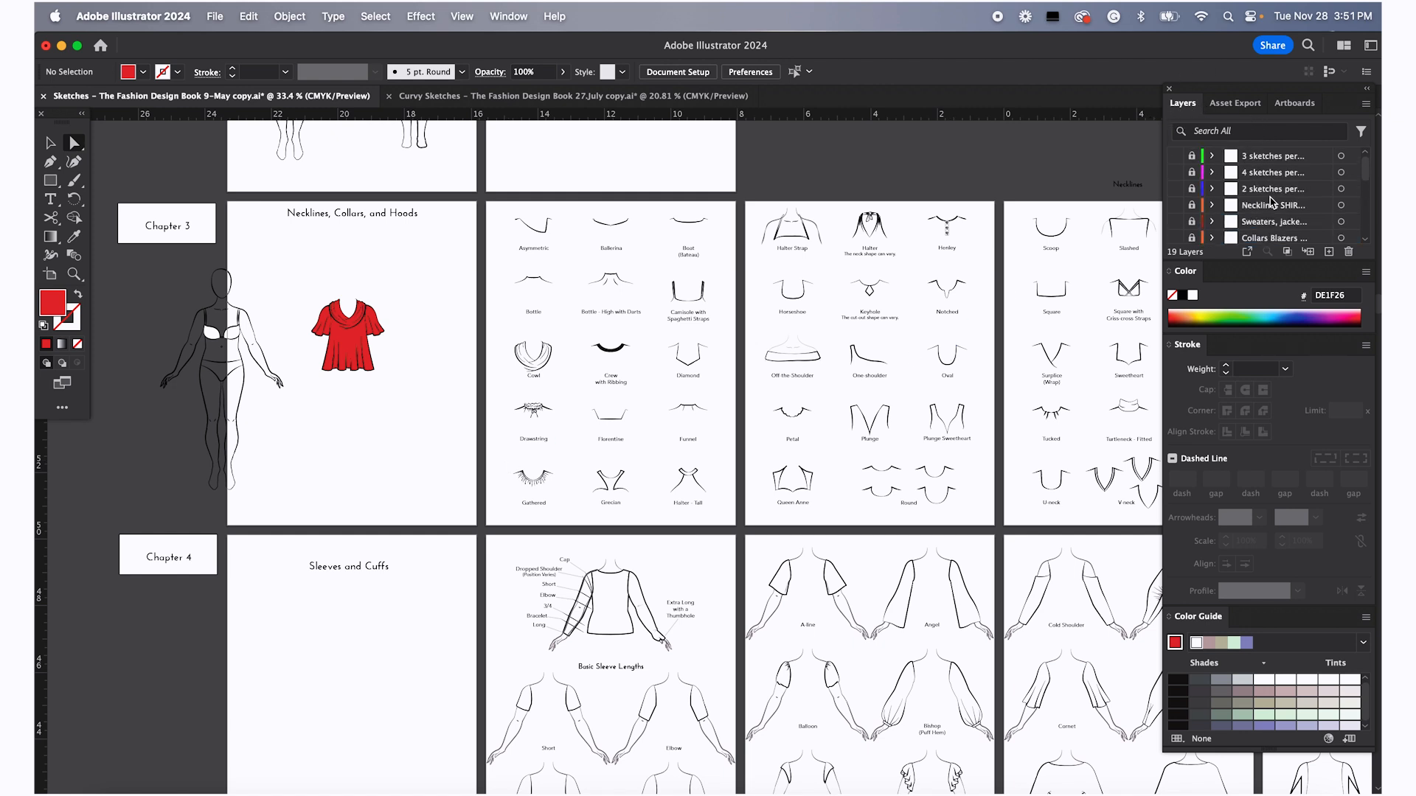
scroll(1290, 221, "down", 5)
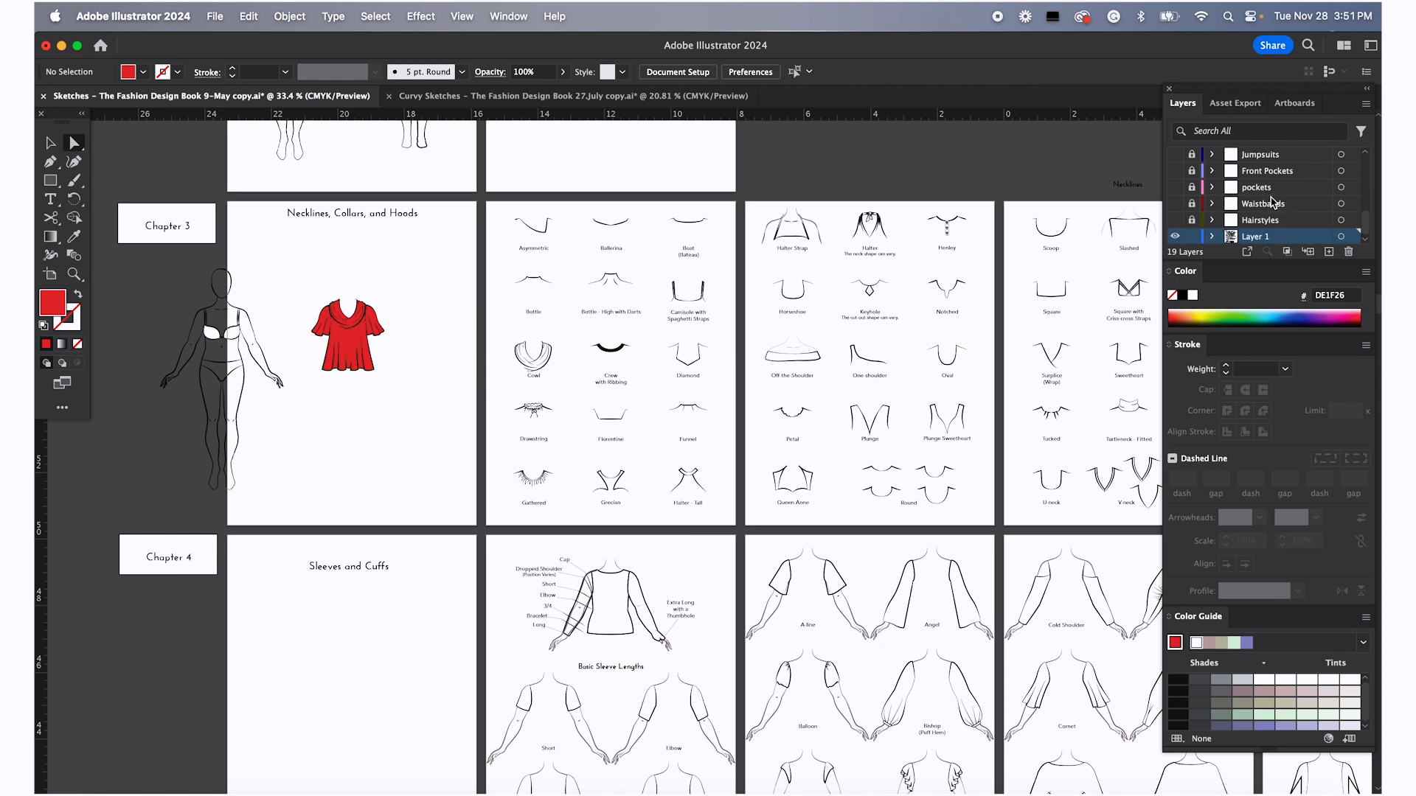
left_click(1175, 187)
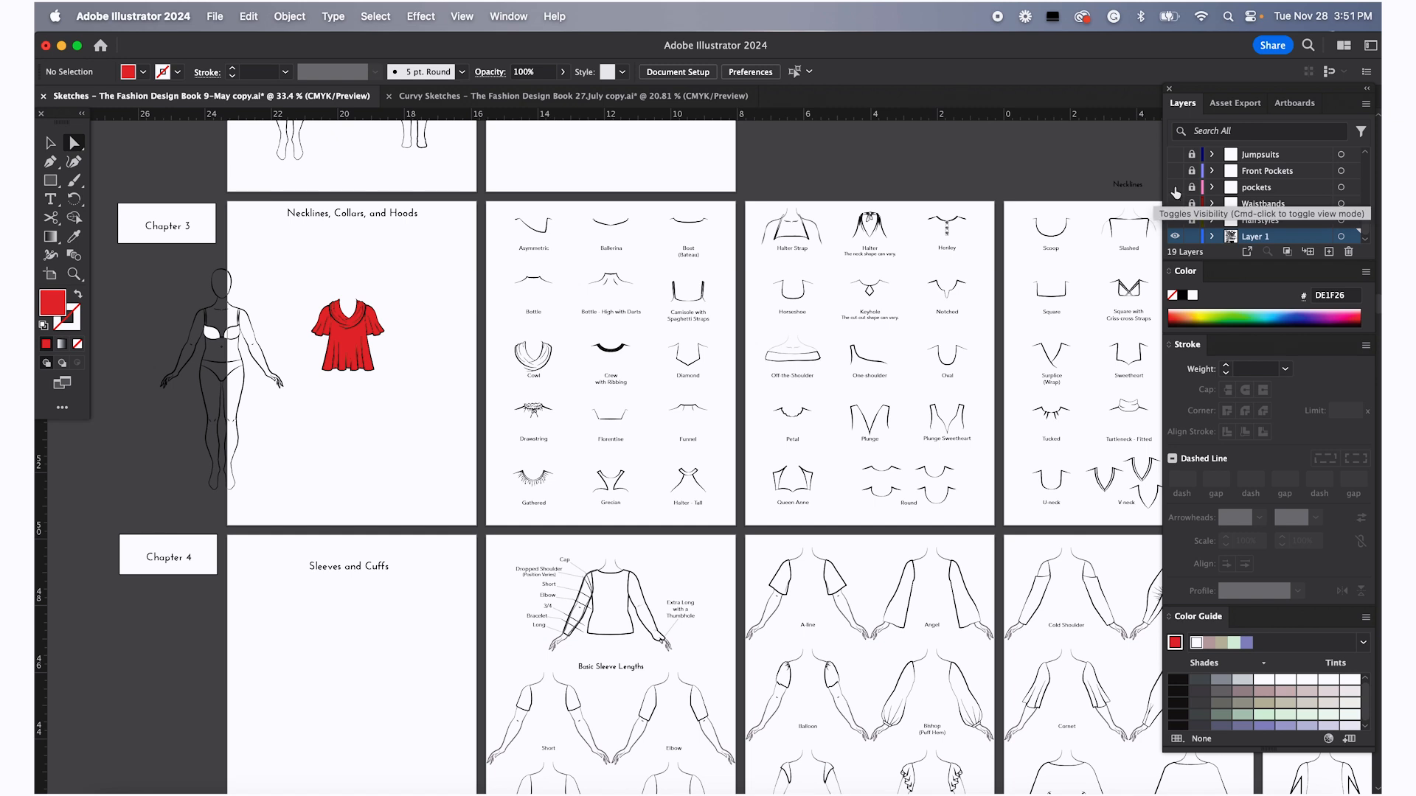
left_click(1175, 205)
scroll(1175, 212, "up", 5)
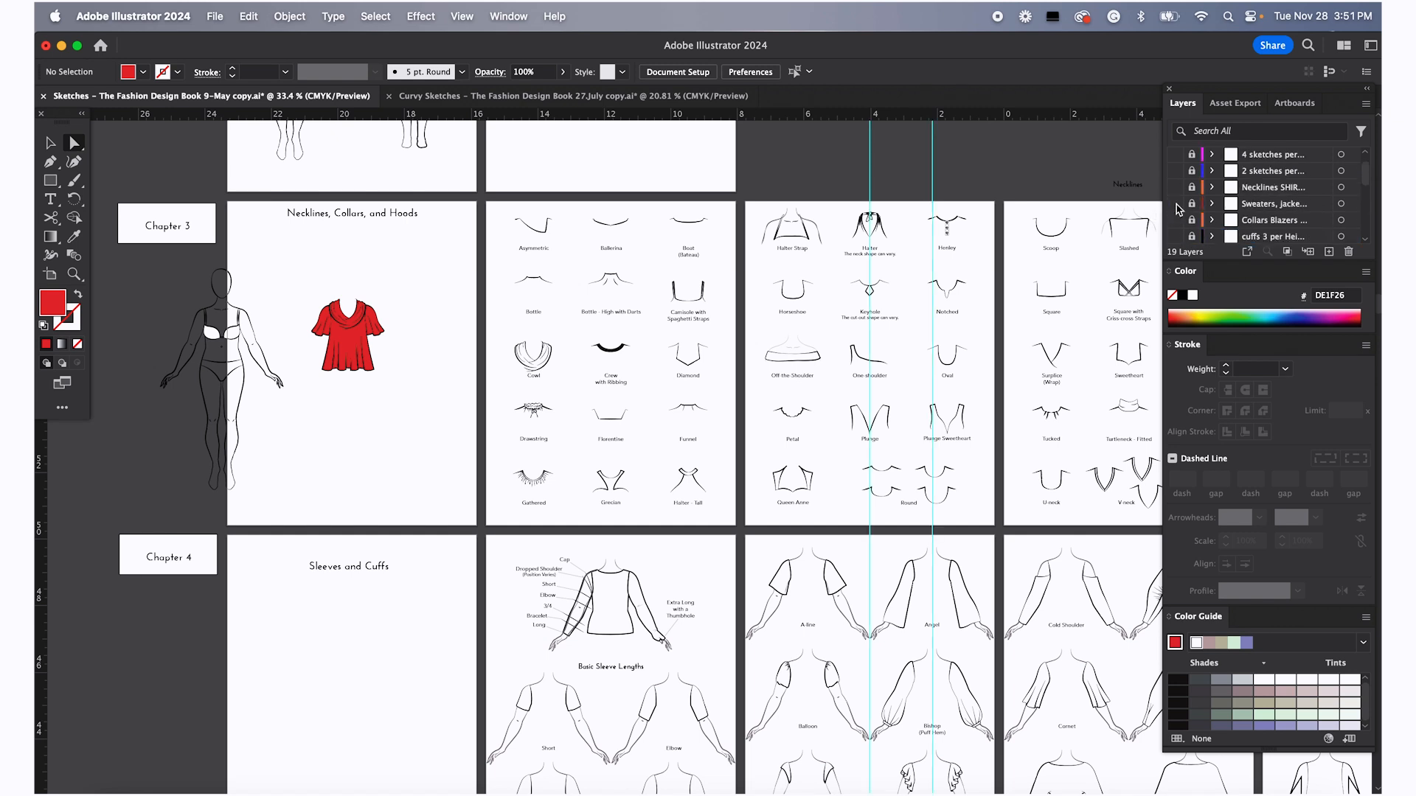
left_click(1174, 174)
left_click(1175, 156)
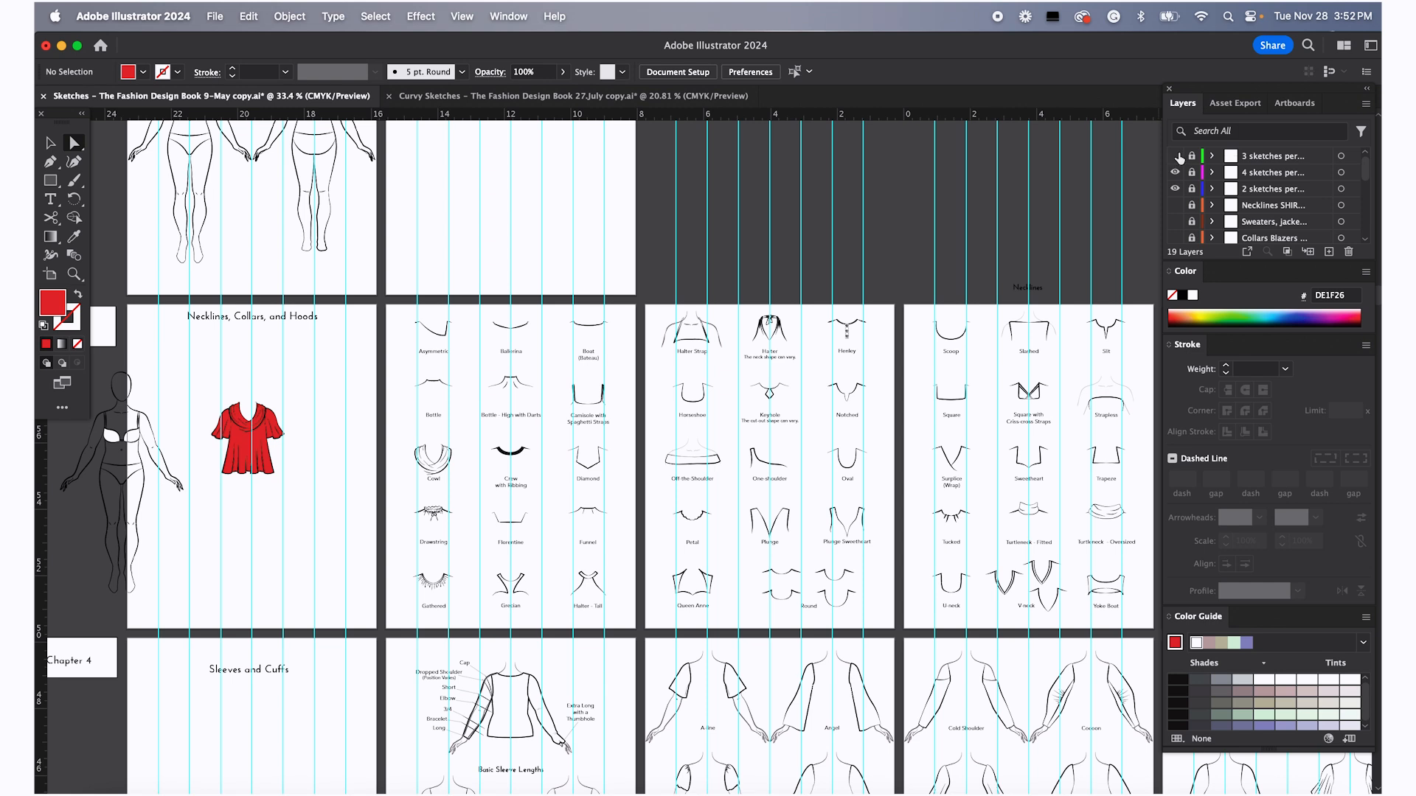
scroll(958, 265, "up", 4)
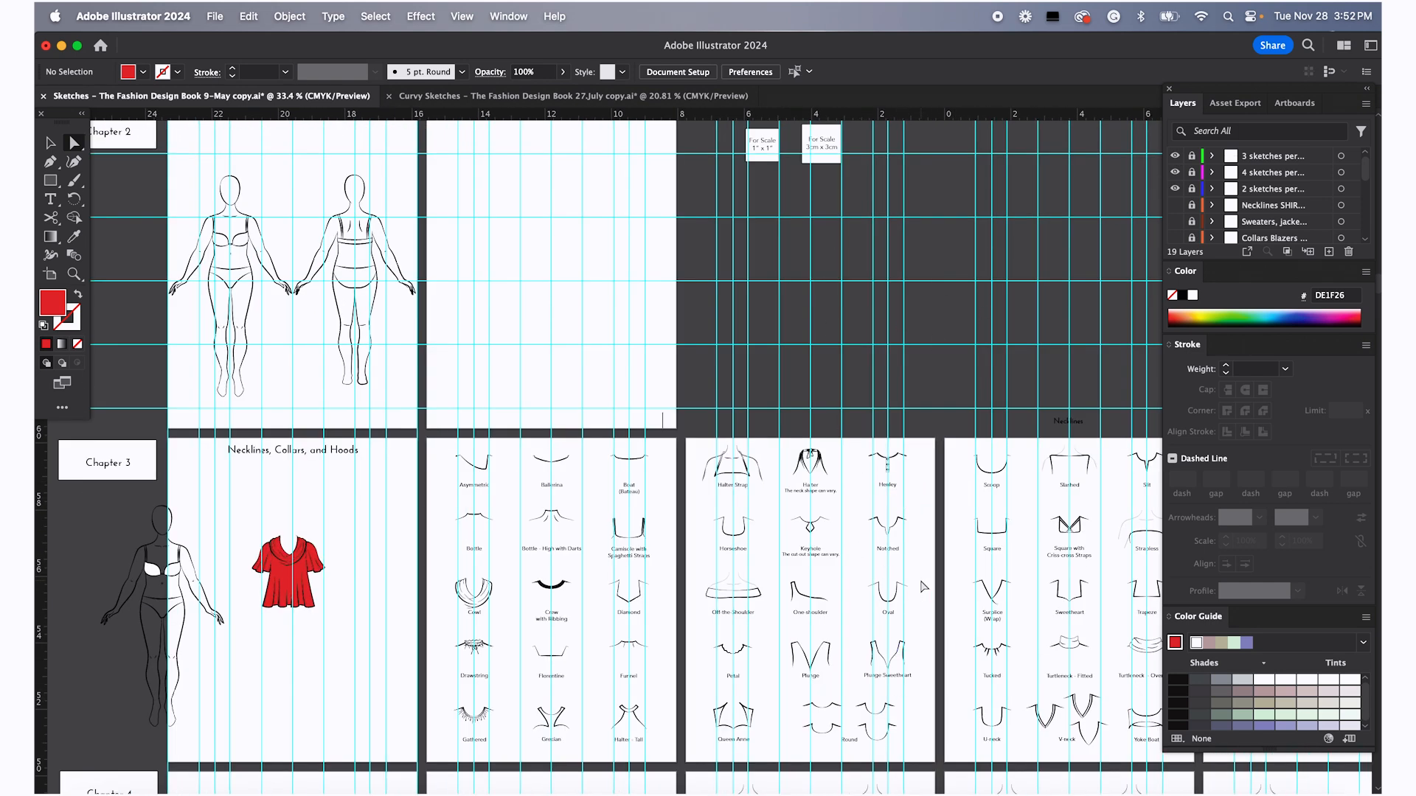
scroll(872, 580, "down", 3)
scroll(872, 580, "right", 3)
left_click(1175, 188)
left_click(1176, 171)
left_click(1176, 156)
scroll(1192, 225, "down", 5)
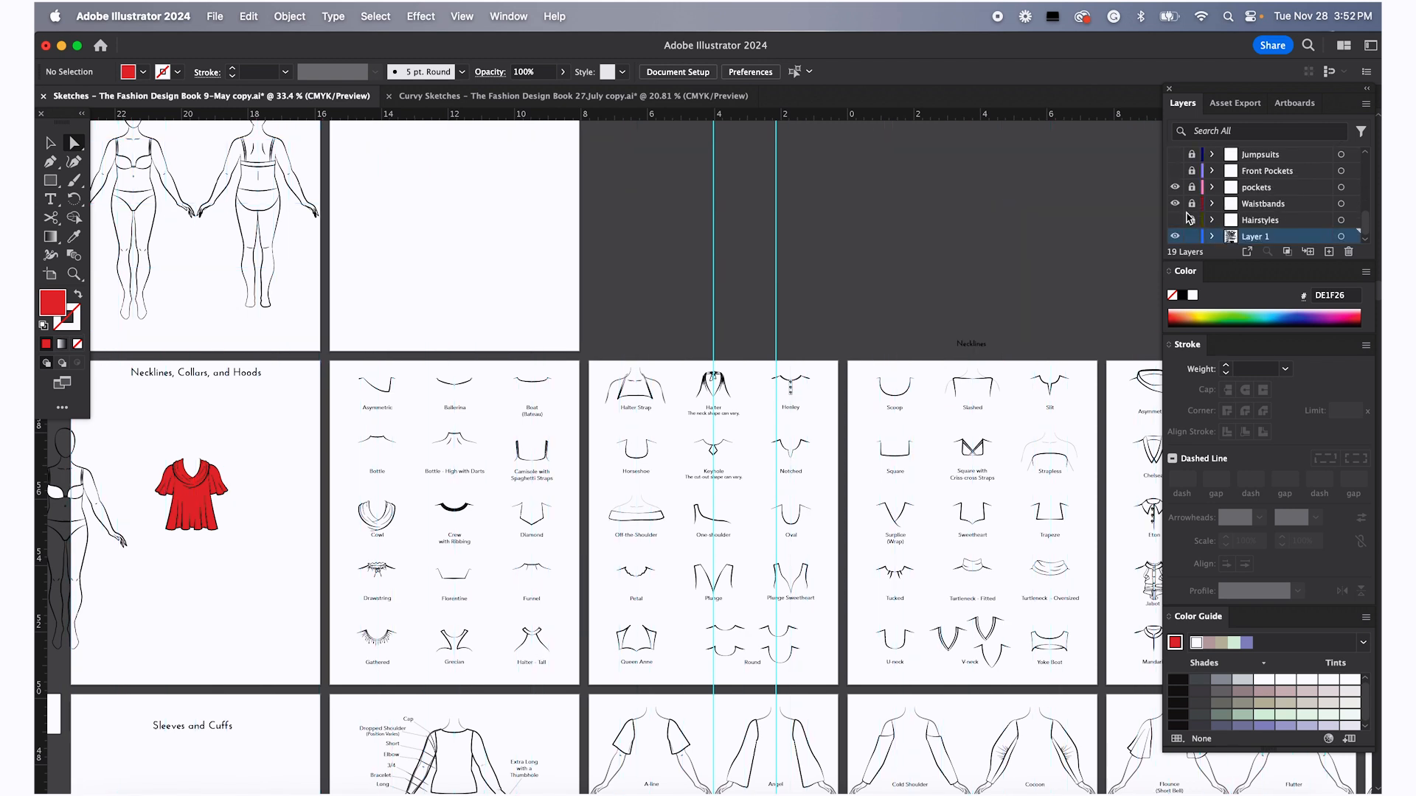
left_click(1176, 220)
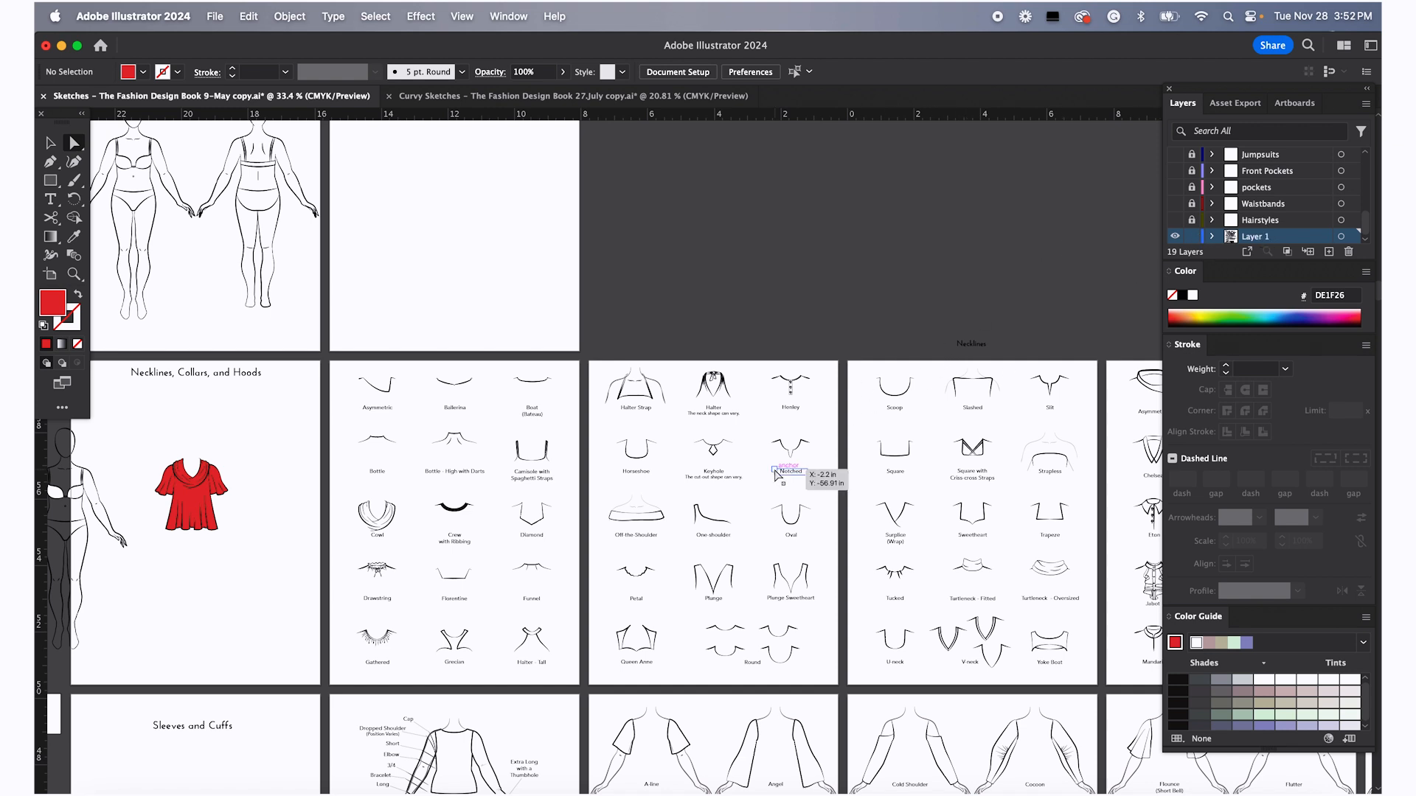
scroll(776, 474, "down", 6)
scroll(776, 474, "left", 4)
scroll(776, 479, "up", 7)
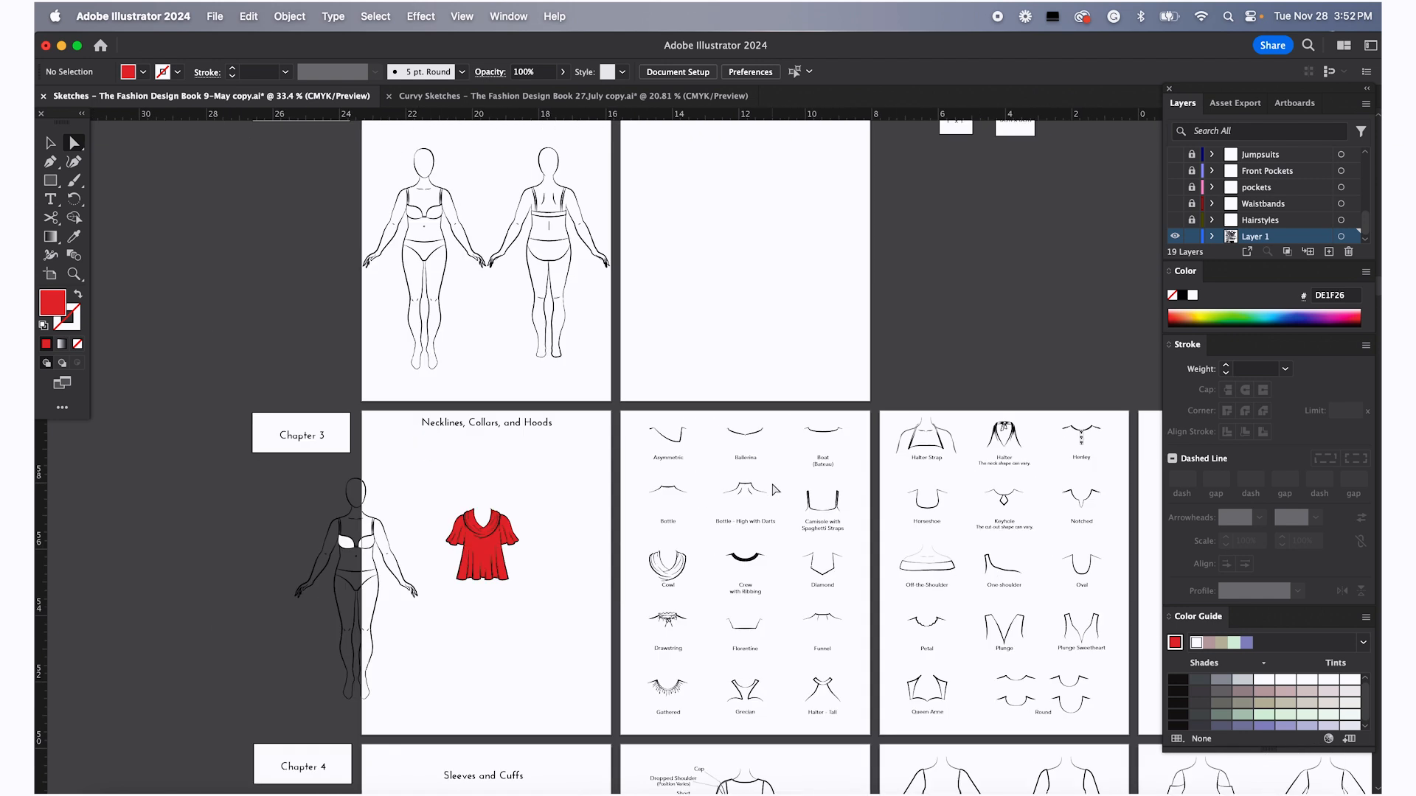